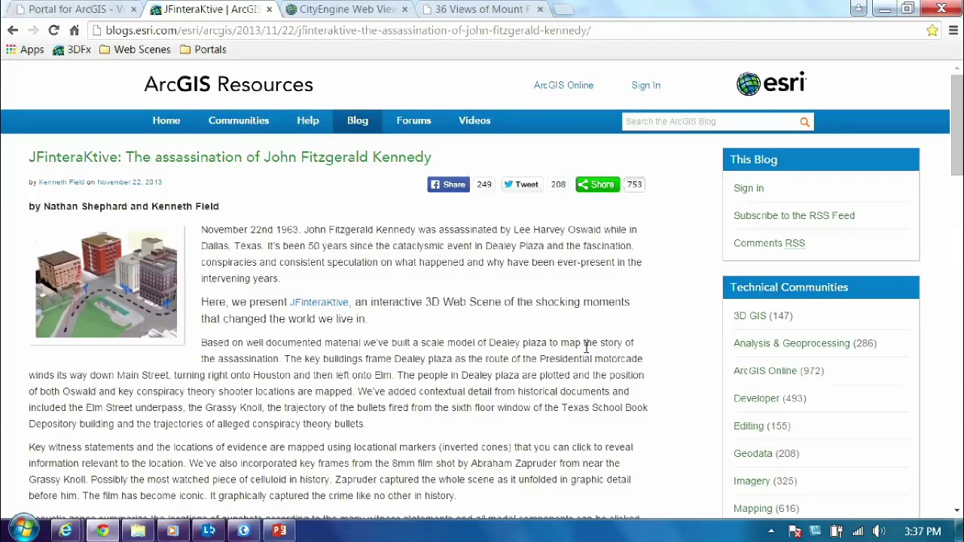
- Skim the JFinteraKtive blog post about the Kennedy assassination web scene
scroll(586, 347, "down", 1)
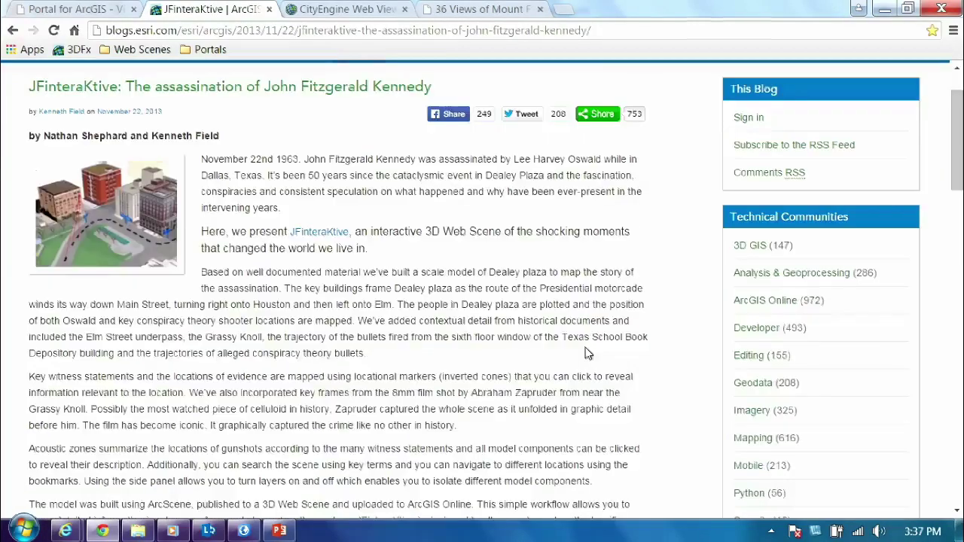
scroll(588, 354, "up", 1)
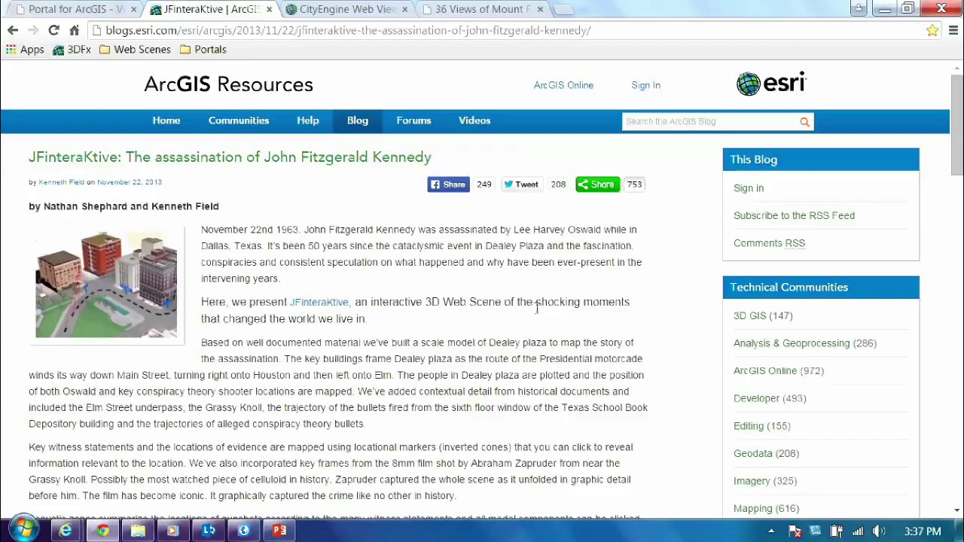
- Open the 3D Dealey Plaza scene and fly through the Overview and Entering Dealey Plaza viewpoints
left_click(351, 11)
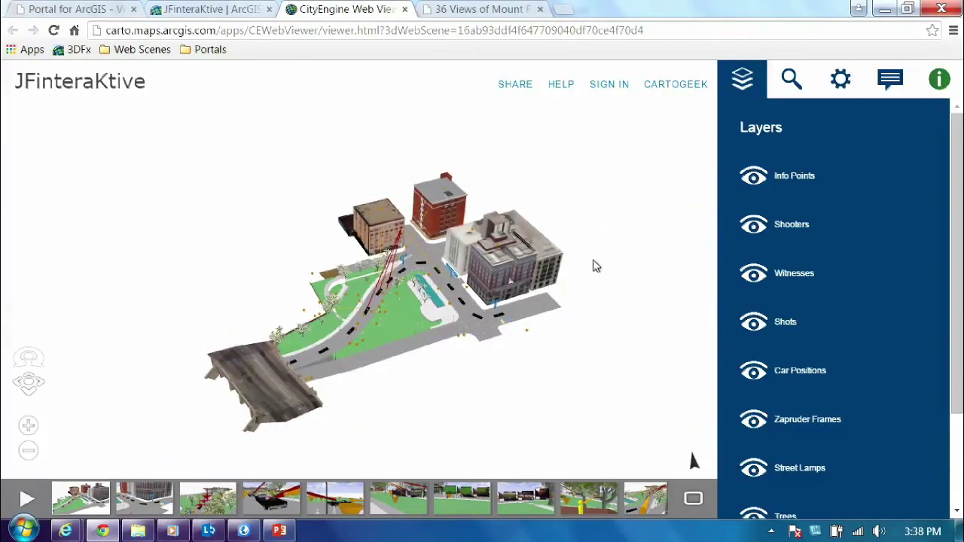
scroll(396, 324, "up", 3)
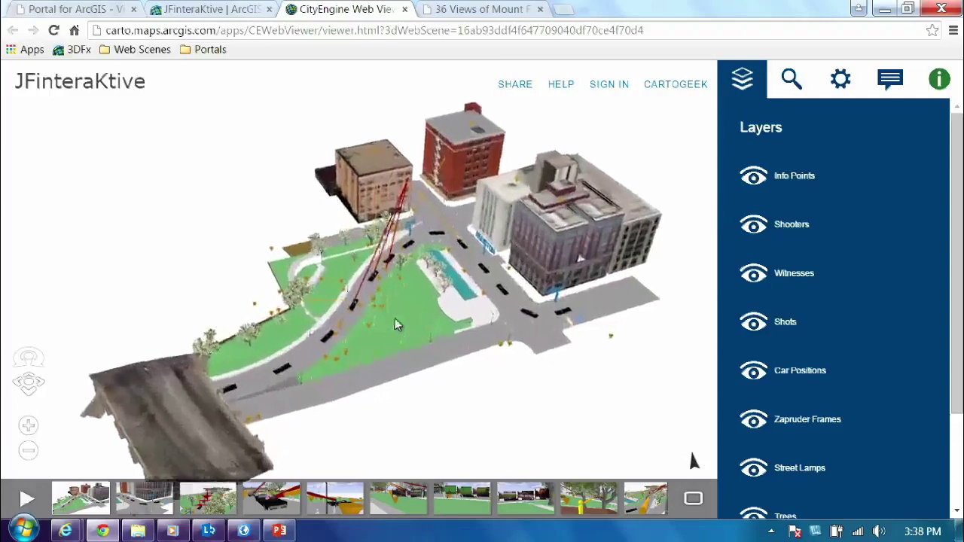
scroll(305, 348, "up", 2)
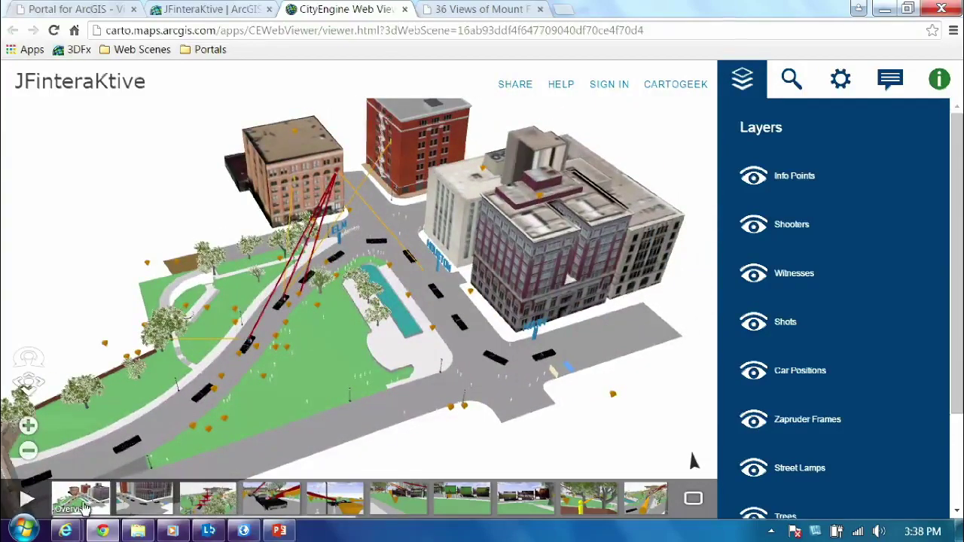
left_click(83, 499)
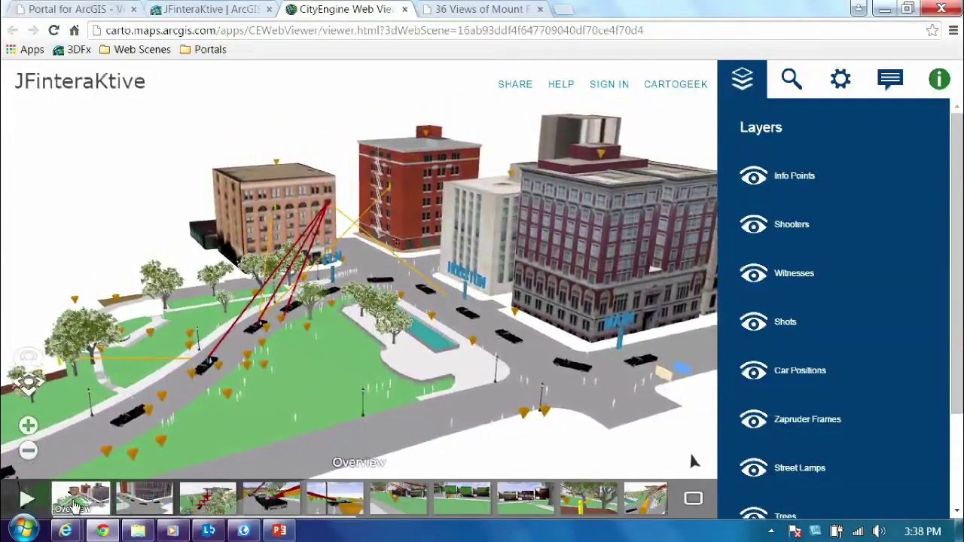
left_click(127, 501)
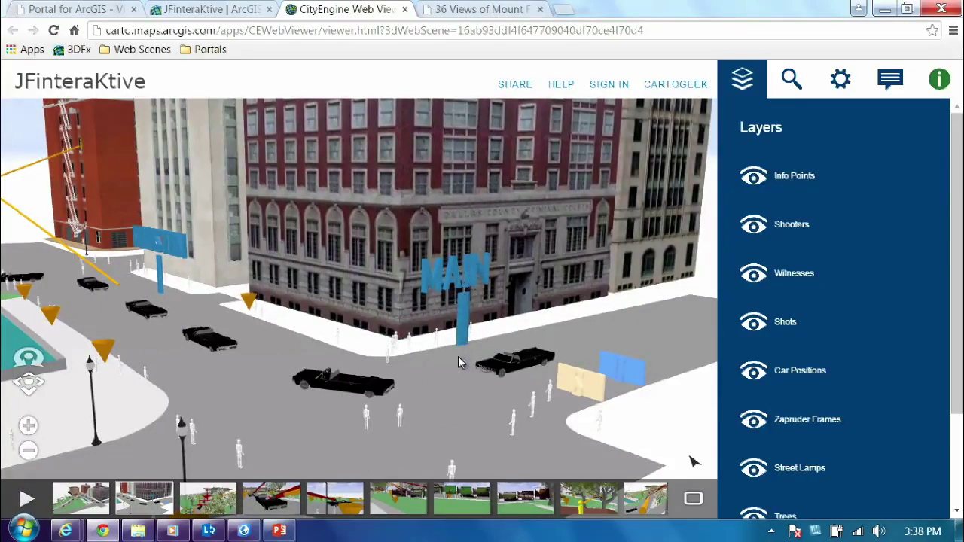
- Orbit and tilt down to an oblique view of the plaza and shot lines
scroll(459, 320, "up", 3)
scroll(458, 252, "down", 1)
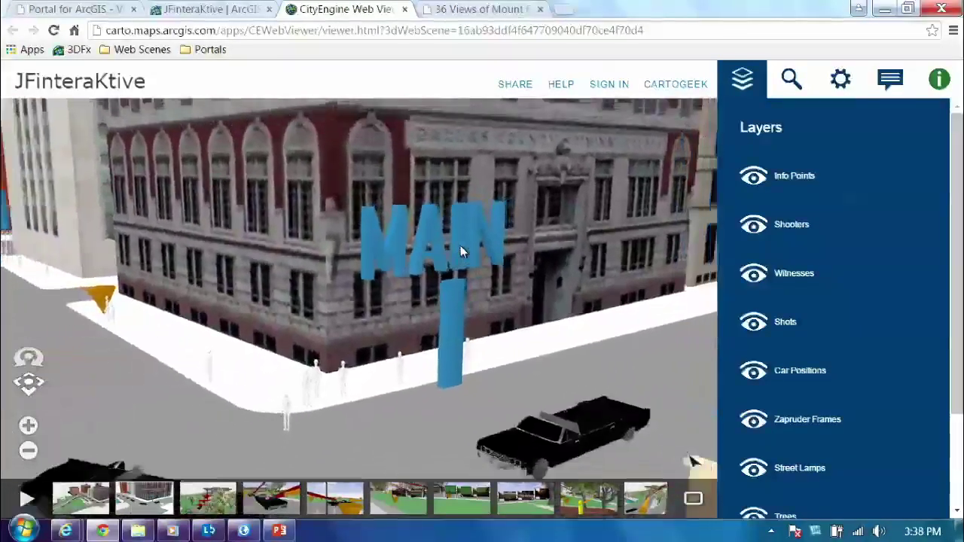
left_click_drag(418, 280, 369, 341)
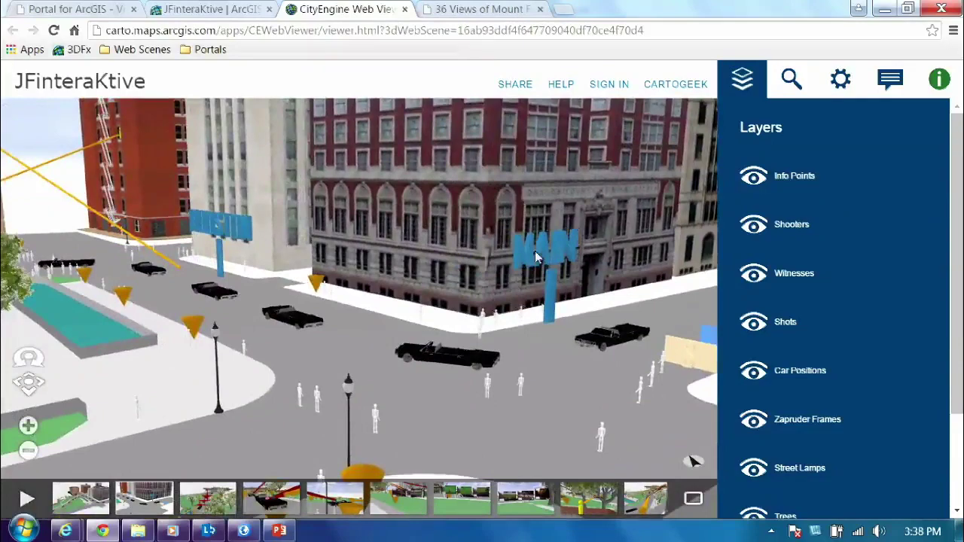
left_click_drag(484, 398, 401, 226)
left_click_drag(282, 181, 410, 291)
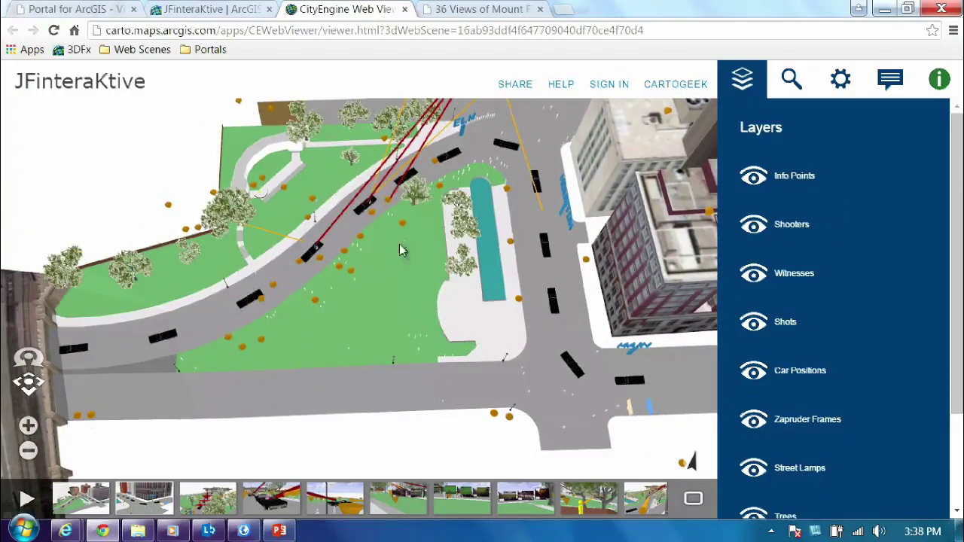
left_click_drag(317, 309, 407, 307)
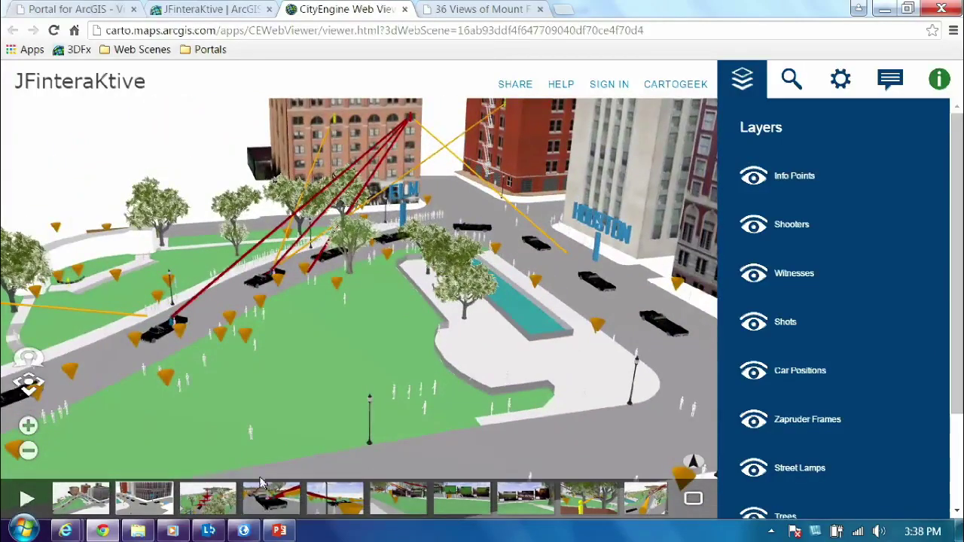
- Visit the Oswald and The magic bullet viewpoints, then orbit around the presidential car's occupants
left_click(211, 501)
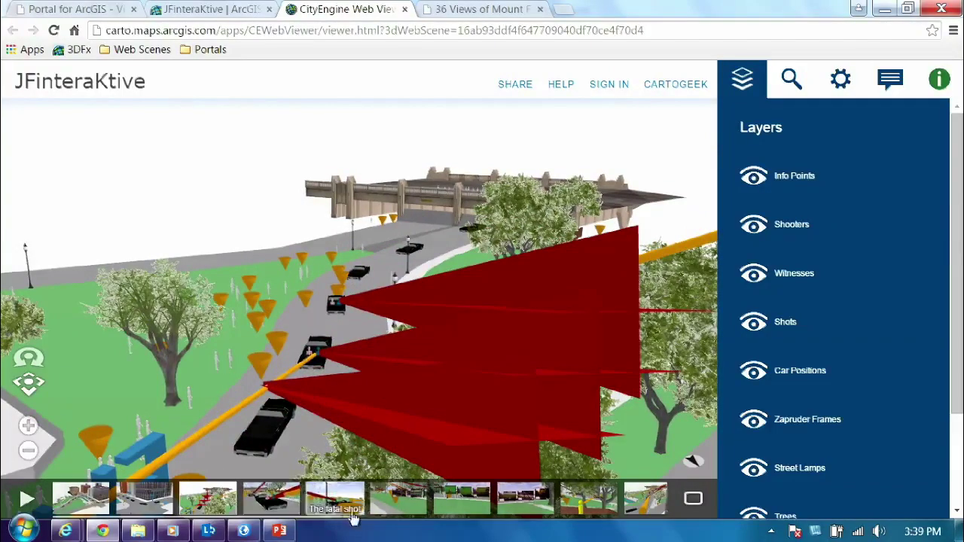
left_click(271, 500)
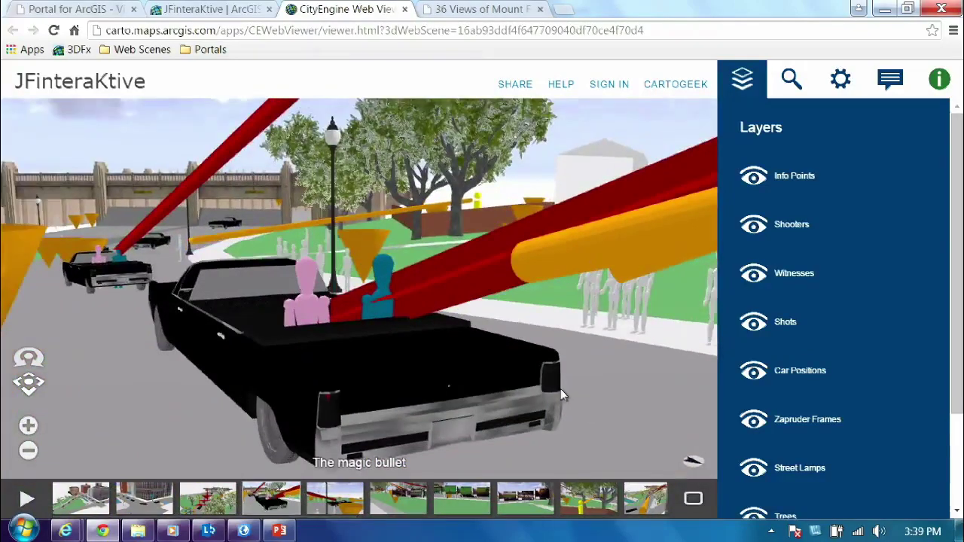
left_click_drag(327, 367, 520, 386)
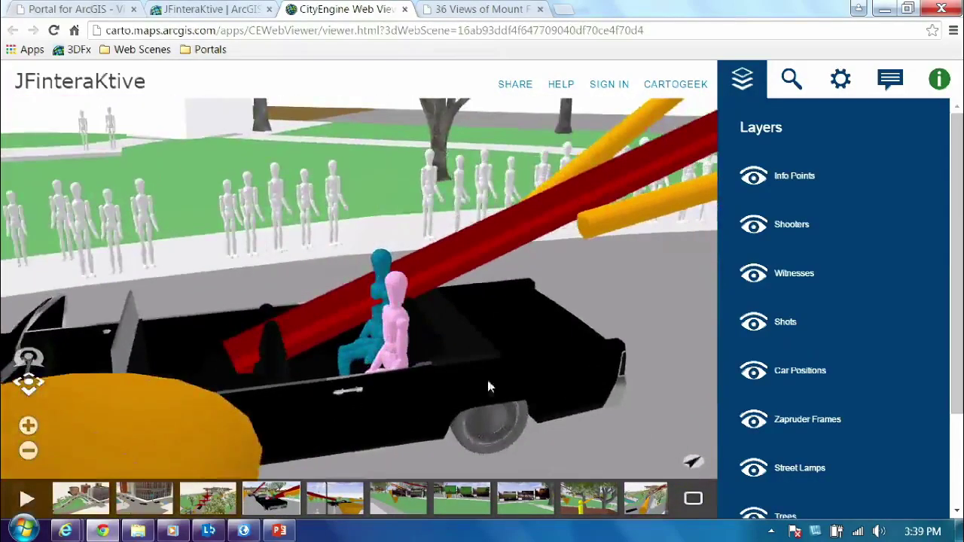
left_click_drag(443, 386, 476, 368)
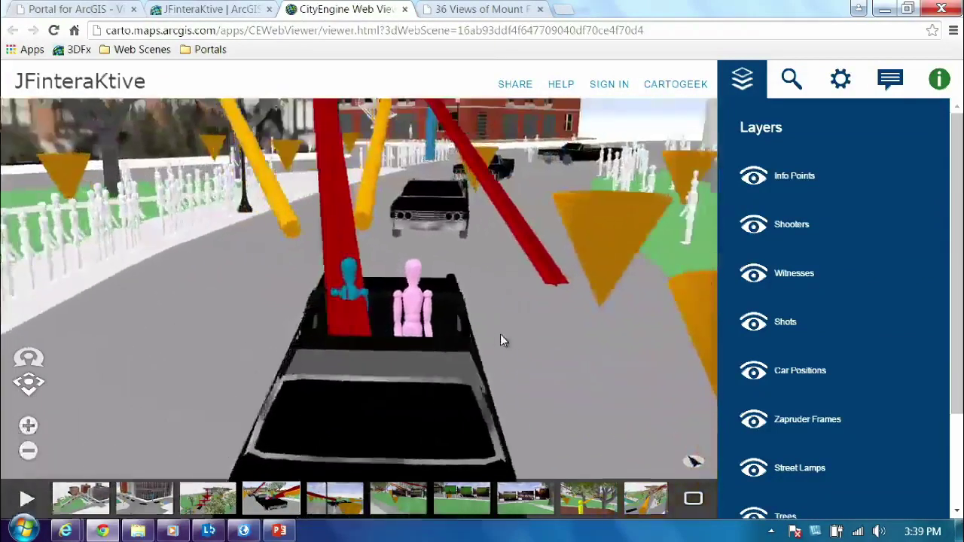
left_click_drag(500, 339, 259, 425)
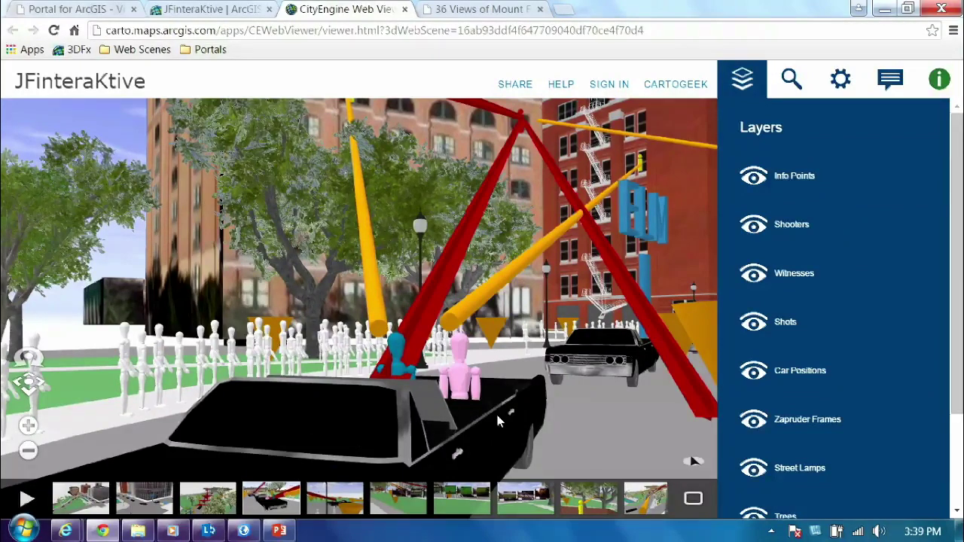
mouse_move(503, 420)
left_mouse_down()
mouse_move(466, 414)
mouse_move(499, 428)
mouse_move(517, 414)
mouse_move(506, 437)
mouse_move(520, 414)
mouse_move(565, 410)
mouse_move(485, 411)
mouse_move(481, 397)
mouse_move(499, 437)
mouse_move(526, 450)
mouse_move(497, 431)
left_mouse_up()
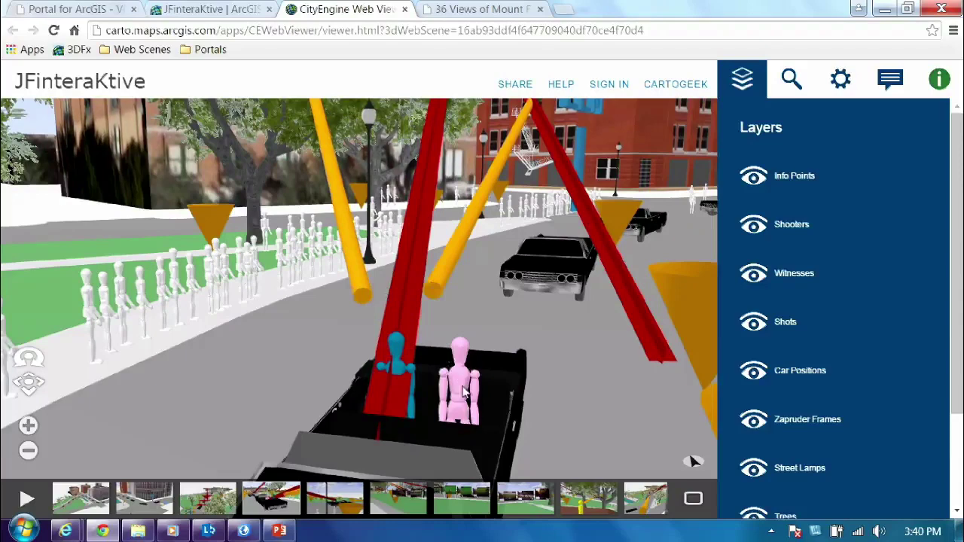
left_click_drag(463, 390, 409, 390)
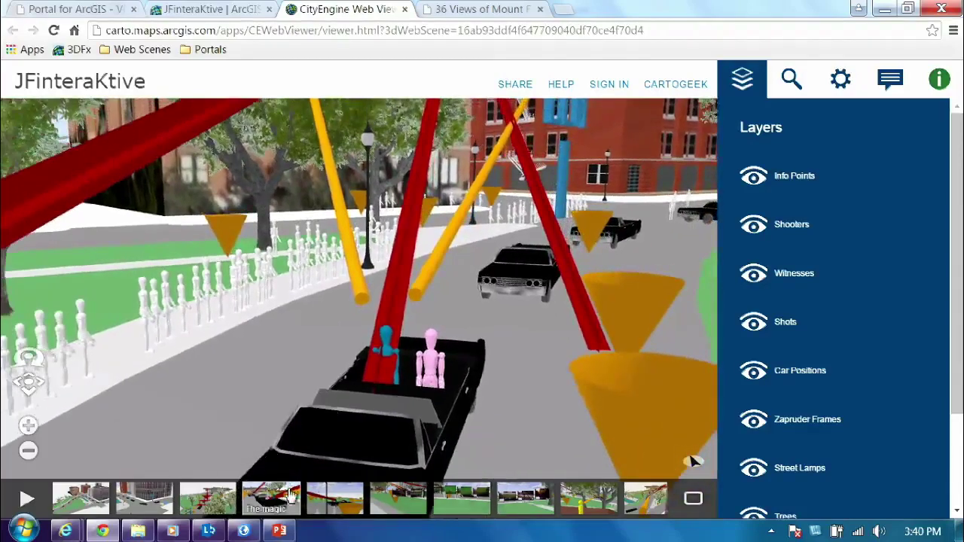
- Step through the Zapruder 139, 313 and 410 frame viewpoints and view the frame boards from above
left_click(387, 499)
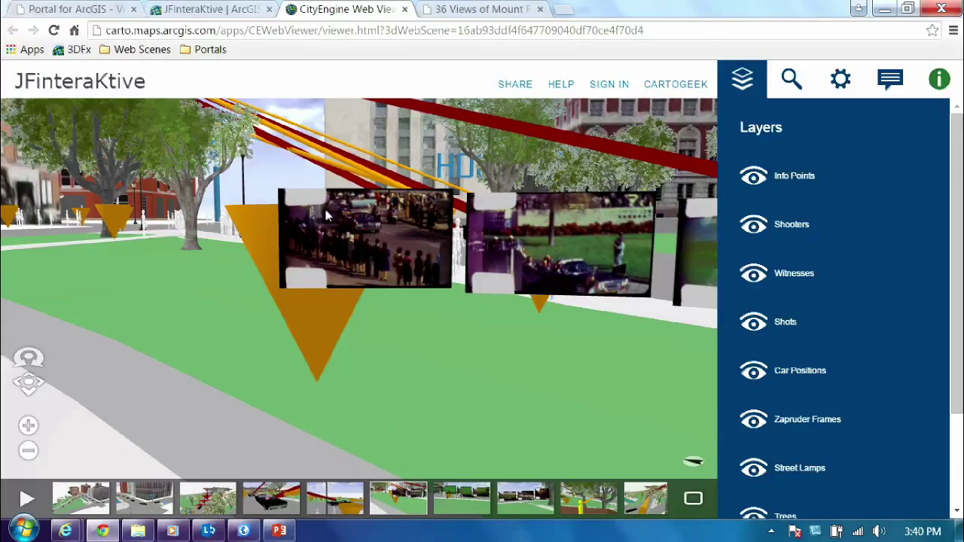
left_click(462, 501)
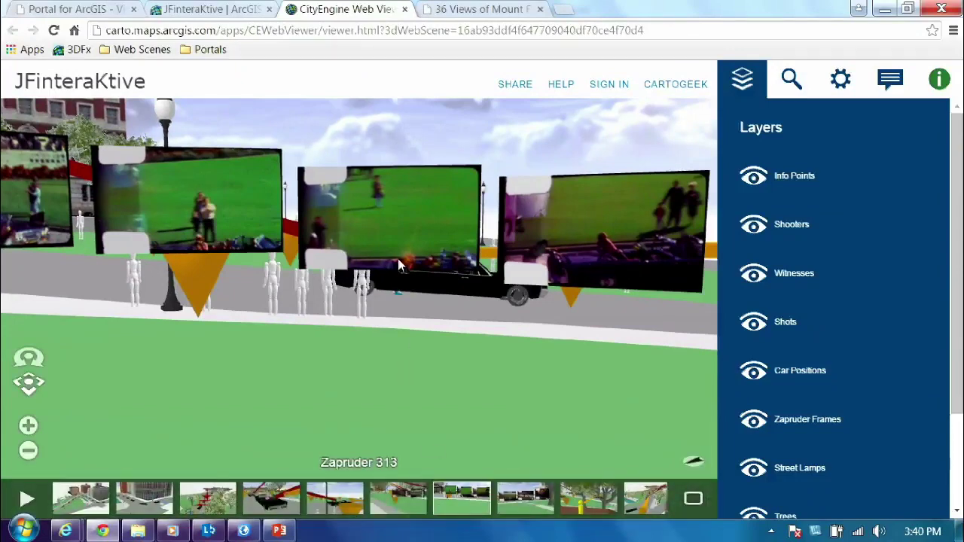
left_click(399, 501)
left_click(454, 504)
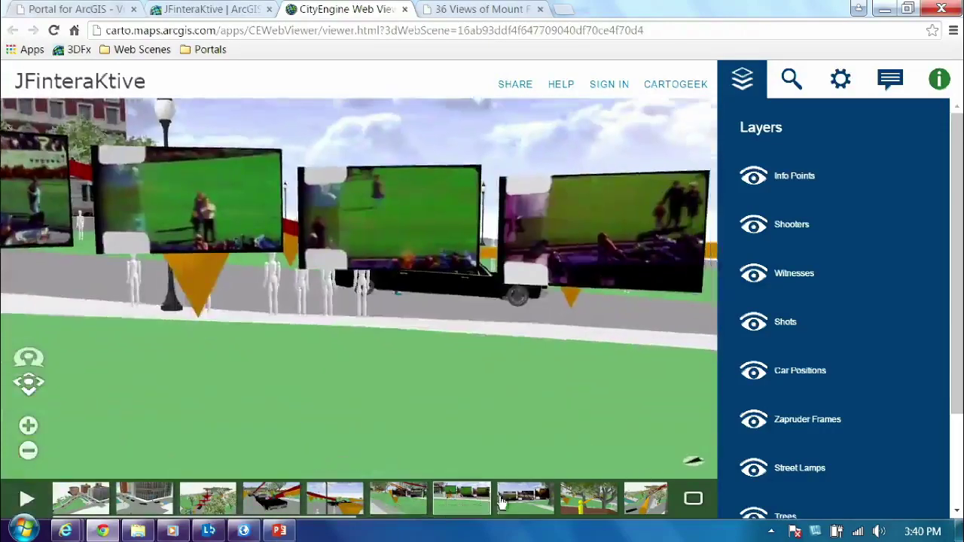
left_click(517, 501)
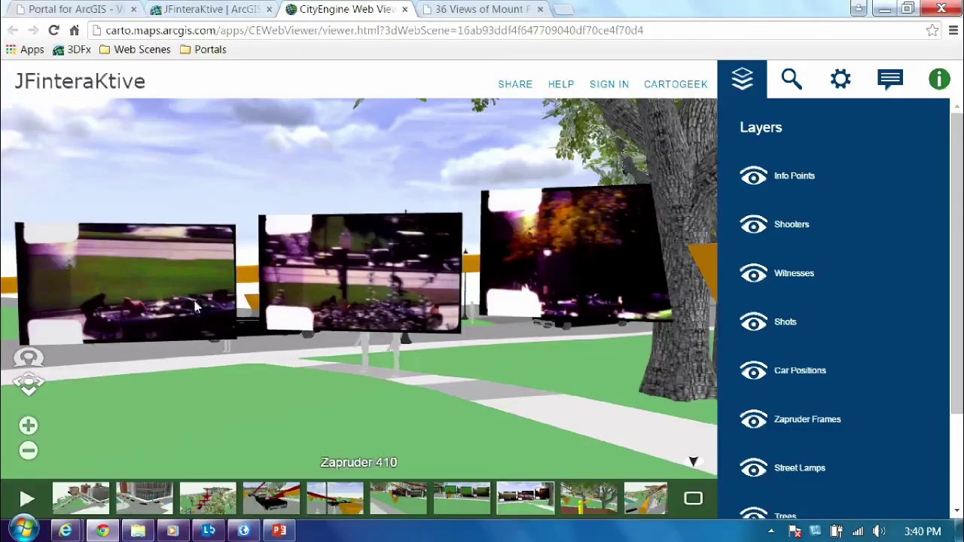
left_click_drag(195, 299, 274, 379)
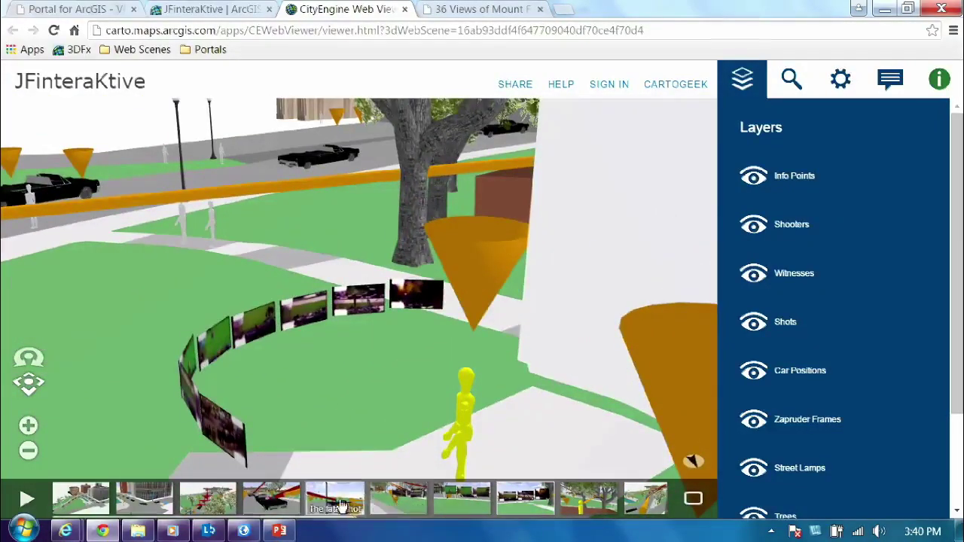
- Revisit The magic bullet, The fatal shot and Zapruder 139 views, then fly to the Overview
left_click(289, 506)
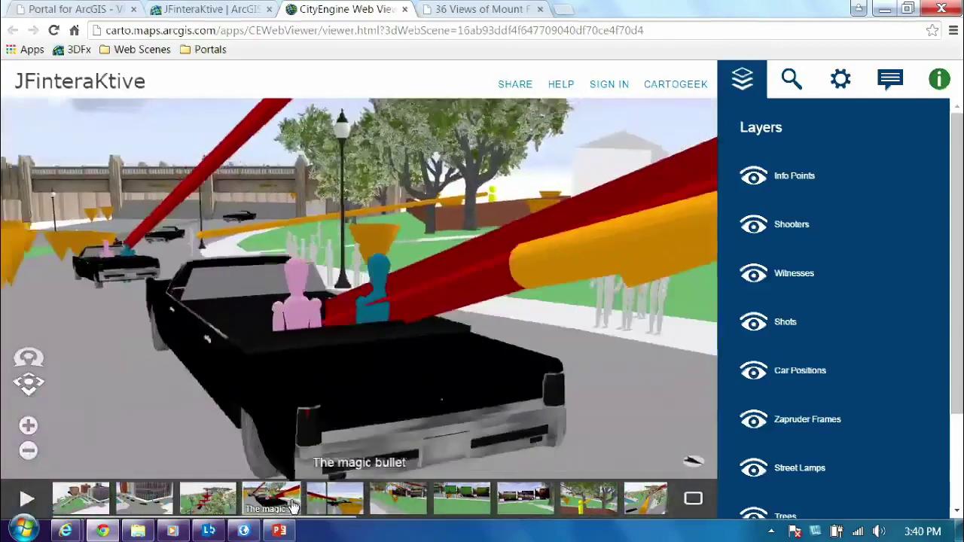
left_click(345, 504)
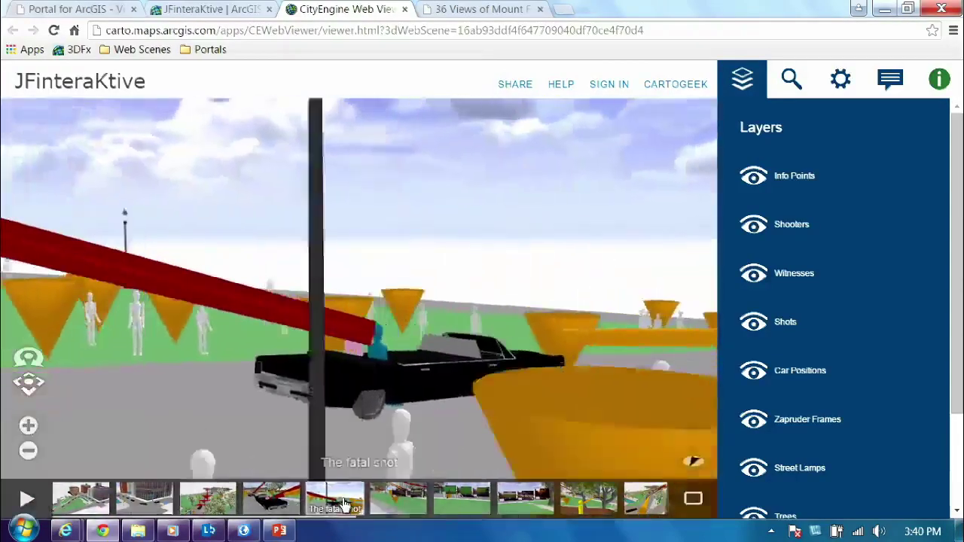
left_click(394, 507)
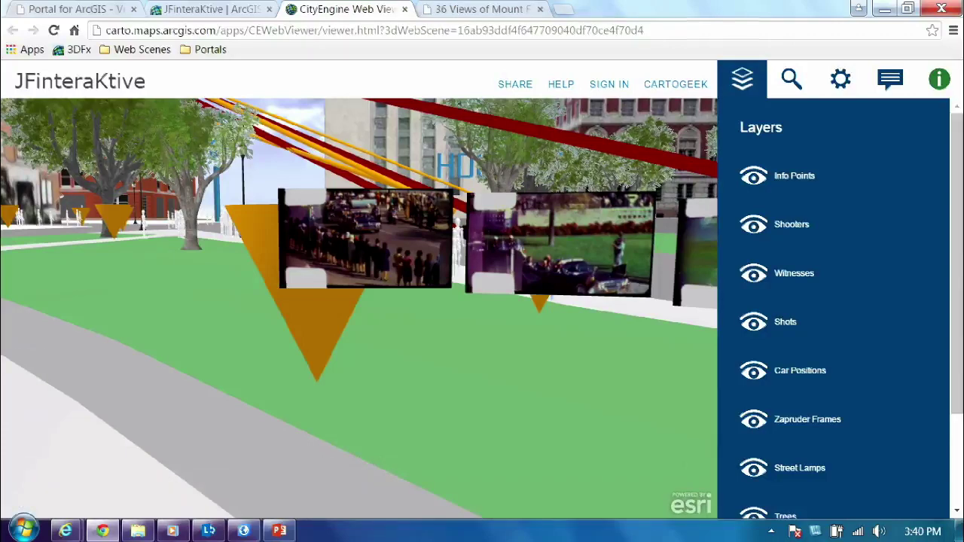
mouse_move(404, 401)
scroll(454, 394, "down", 3)
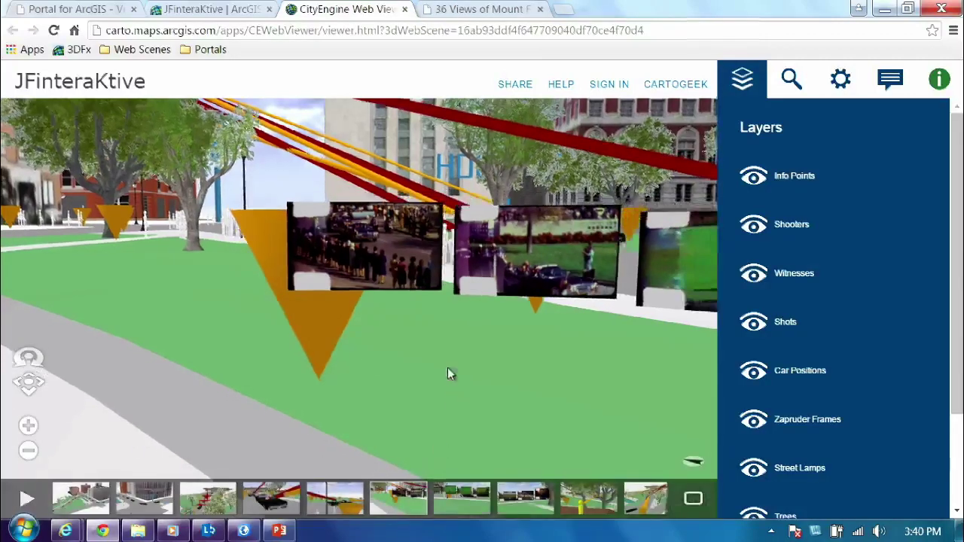
scroll(450, 399, "down", 5)
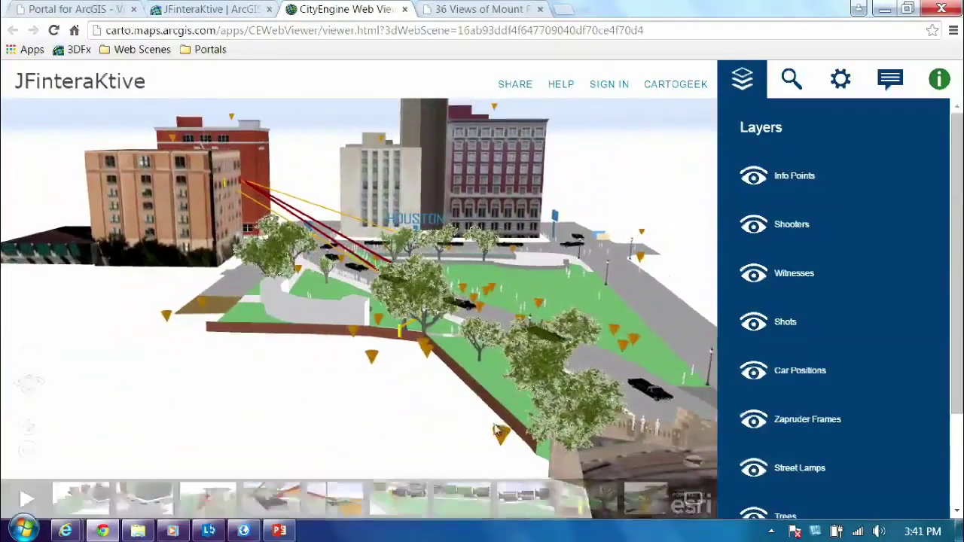
left_click(83, 499)
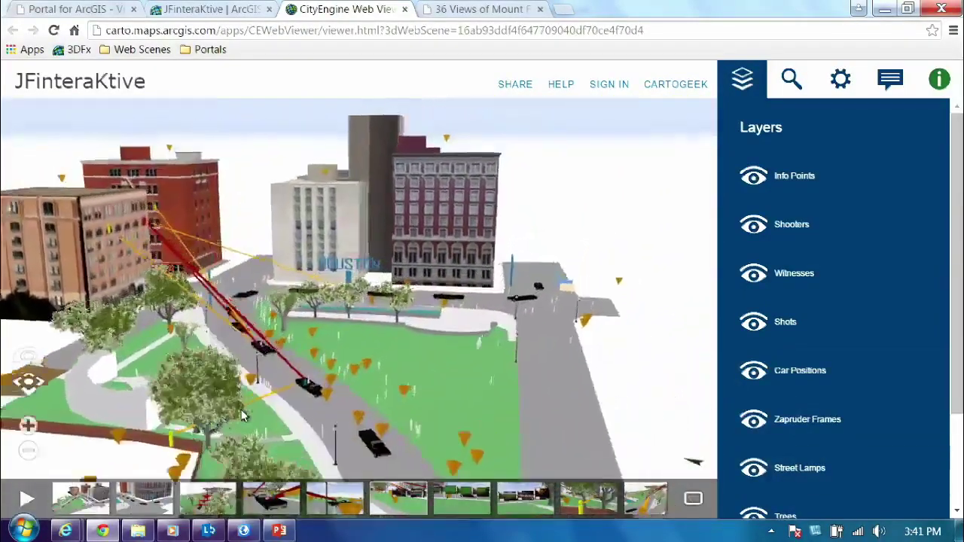
scroll(934, 452, "down", 3)
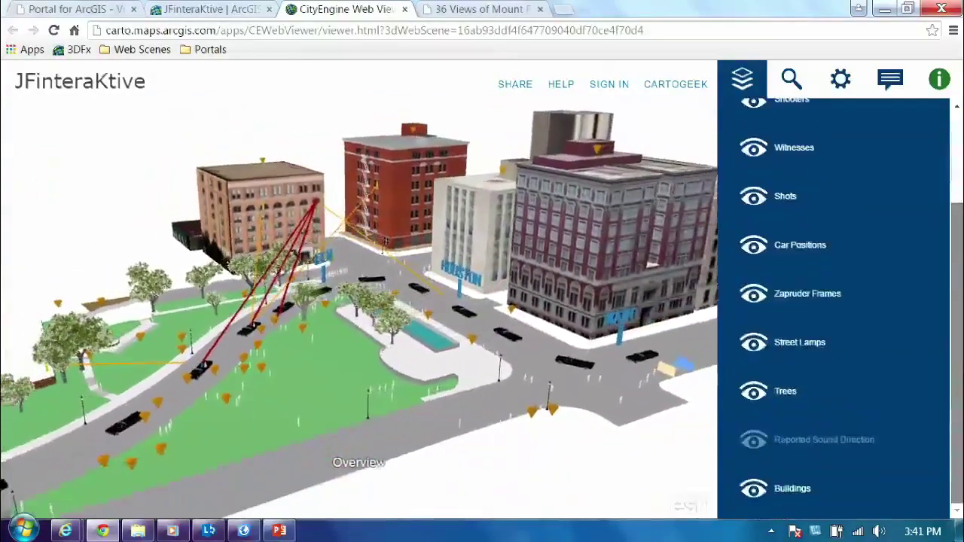
- Turn on Reported Sound Direction and read the Grassy Knoll, Book Depository and other-direction ring segments
left_click(753, 442)
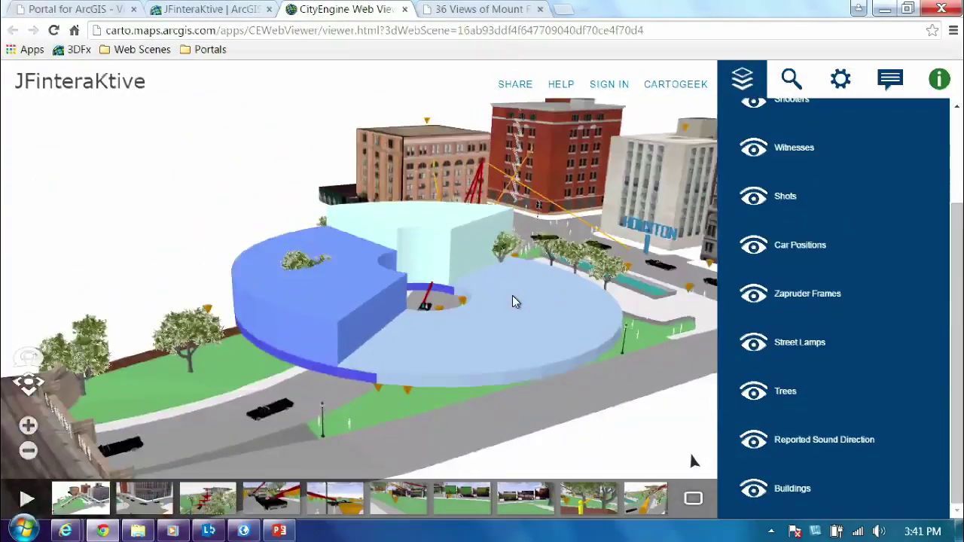
left_click_drag(513, 301, 476, 285)
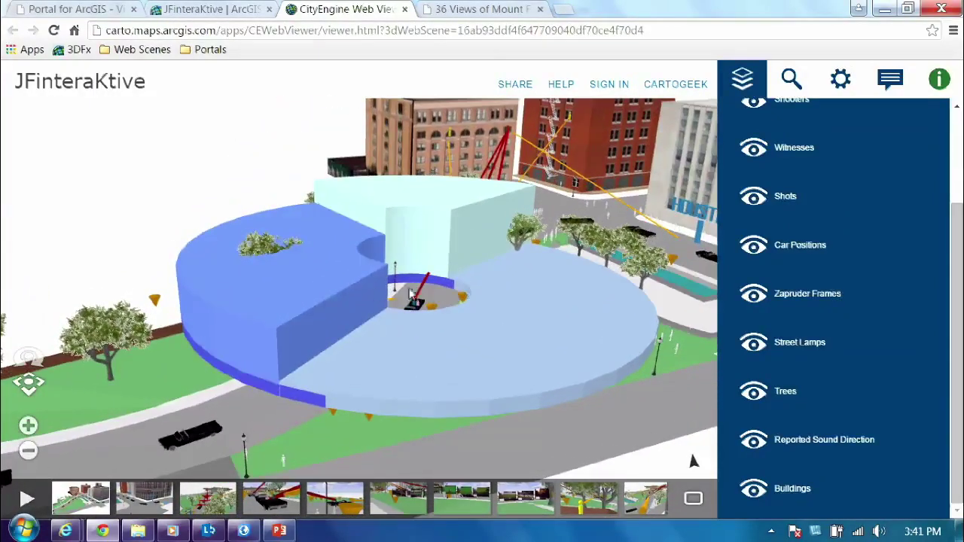
left_click(320, 301)
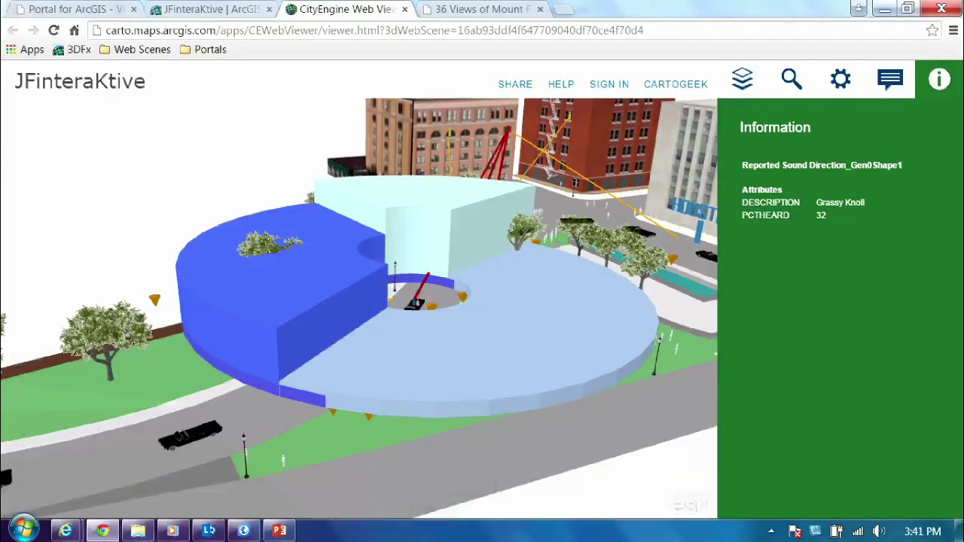
left_click(426, 237)
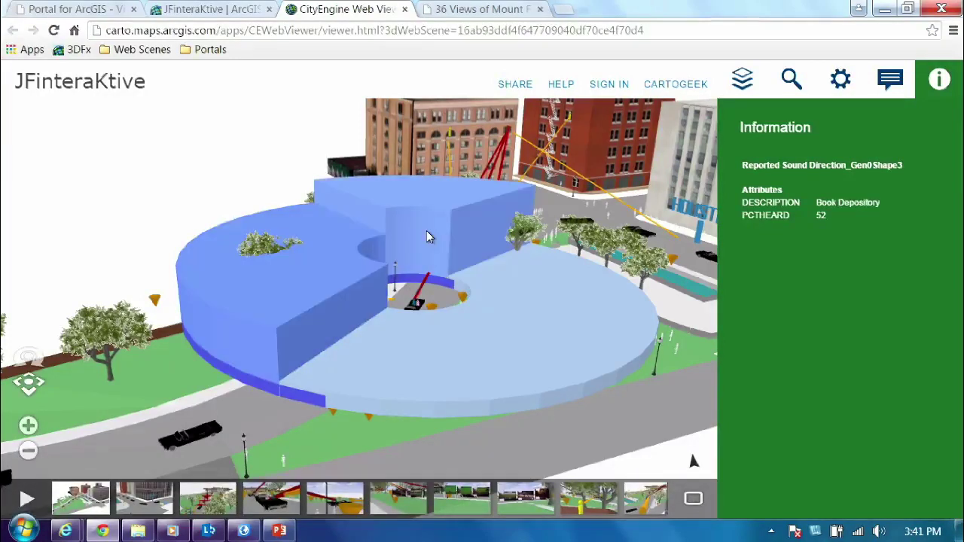
left_click(257, 381)
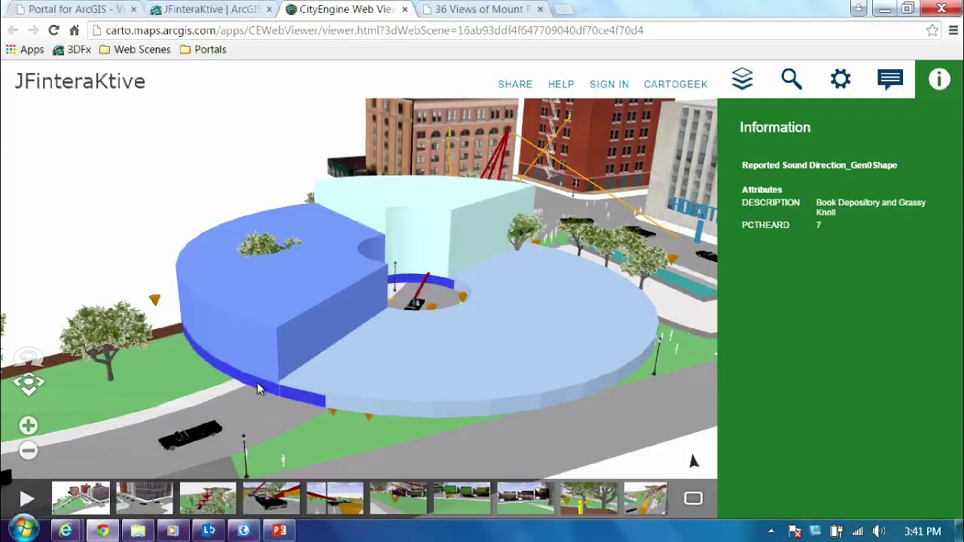
left_click(479, 357)
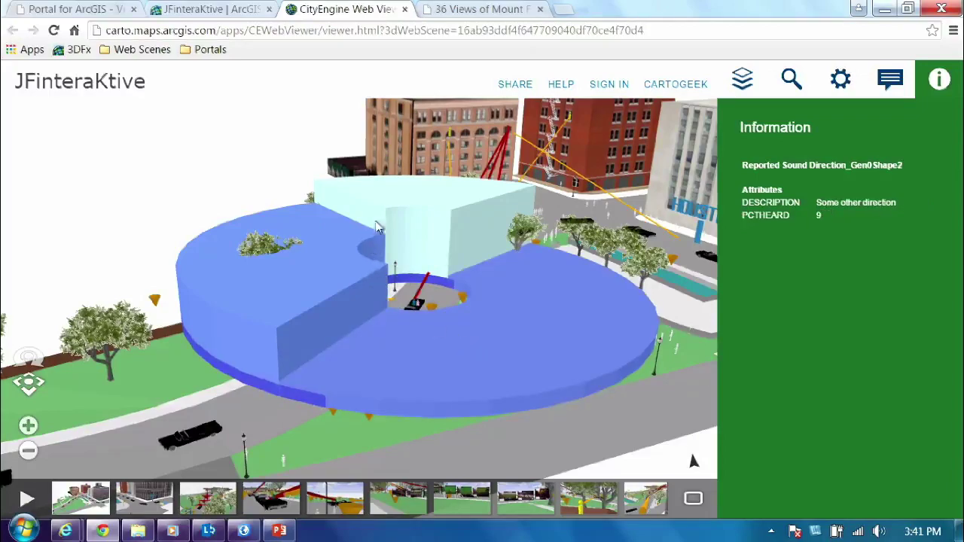
left_click(430, 245)
scroll(400, 272, "up", 2)
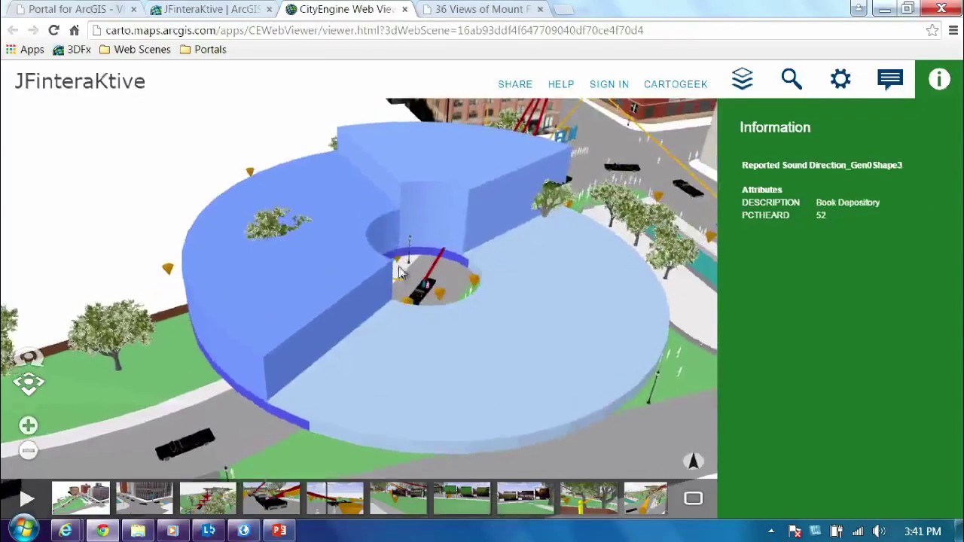
left_click(285, 124)
left_click_drag(370, 251, 486, 314)
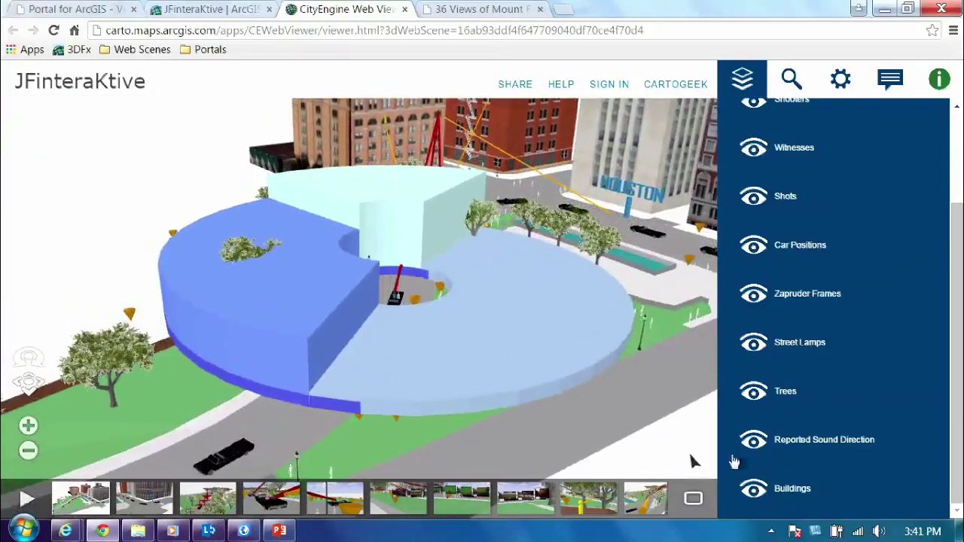
- Hide the sound-direction ring and read the Umbrella Man and blood-pooling witness info points
left_click(754, 441)
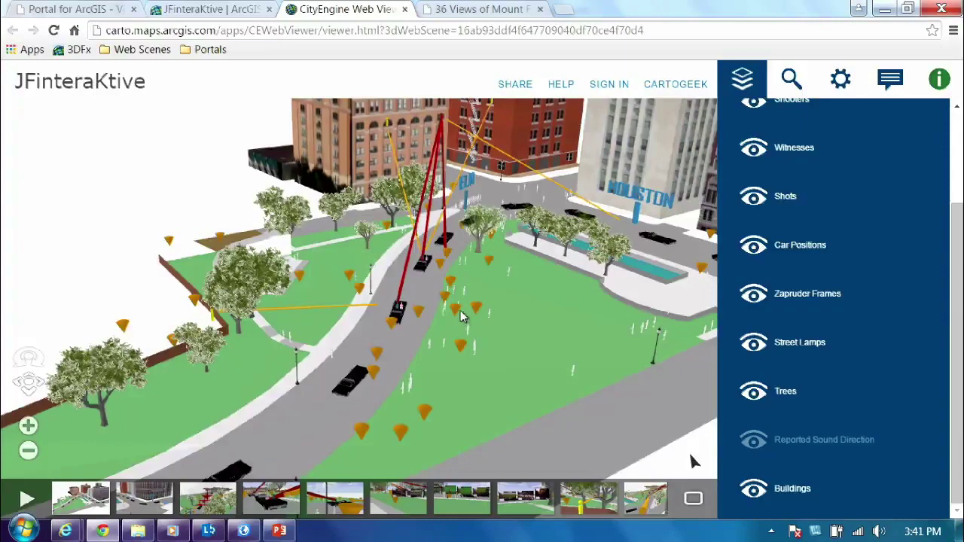
scroll(445, 324, "up", 5)
right_click_drag(436, 335, 494, 308)
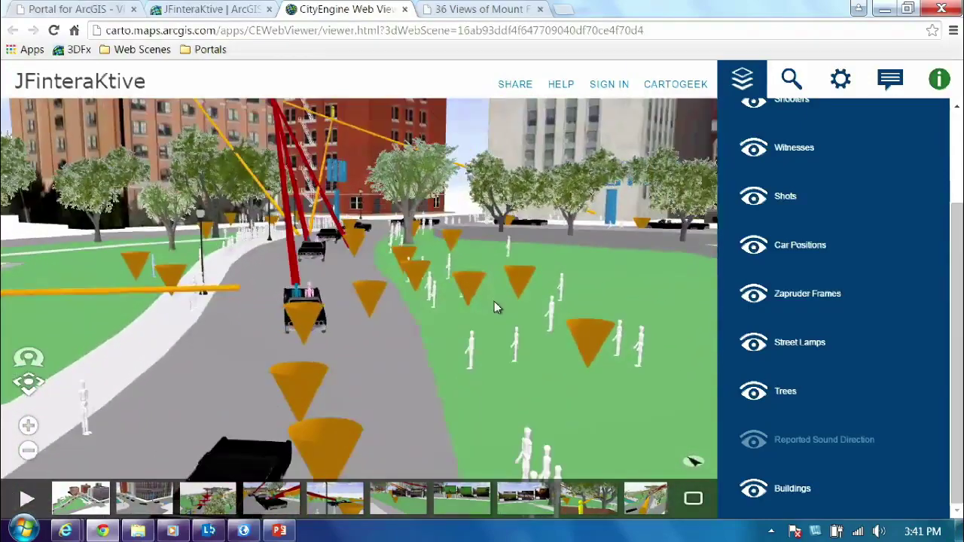
left_click_drag(261, 360, 412, 292)
left_click(336, 263)
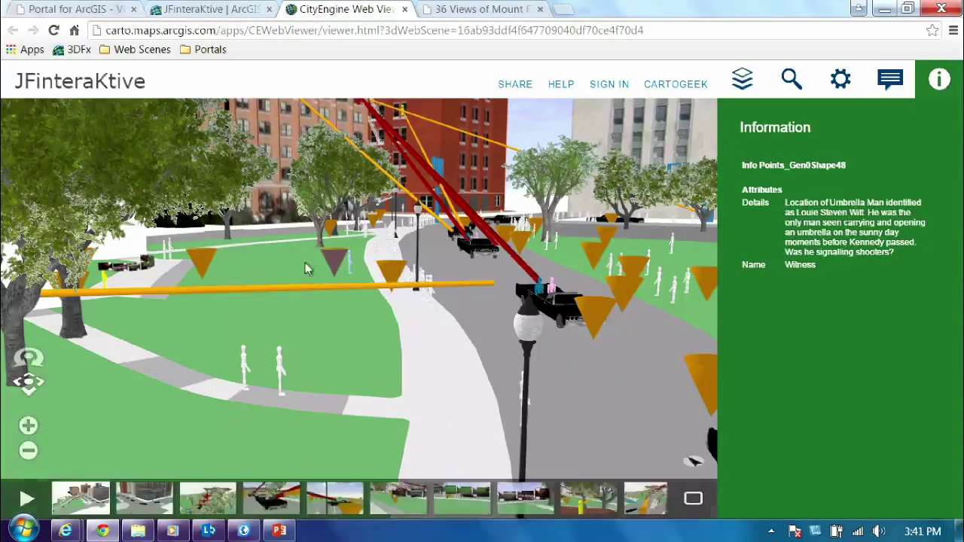
left_click(397, 276)
left_click_drag(552, 316, 272, 349)
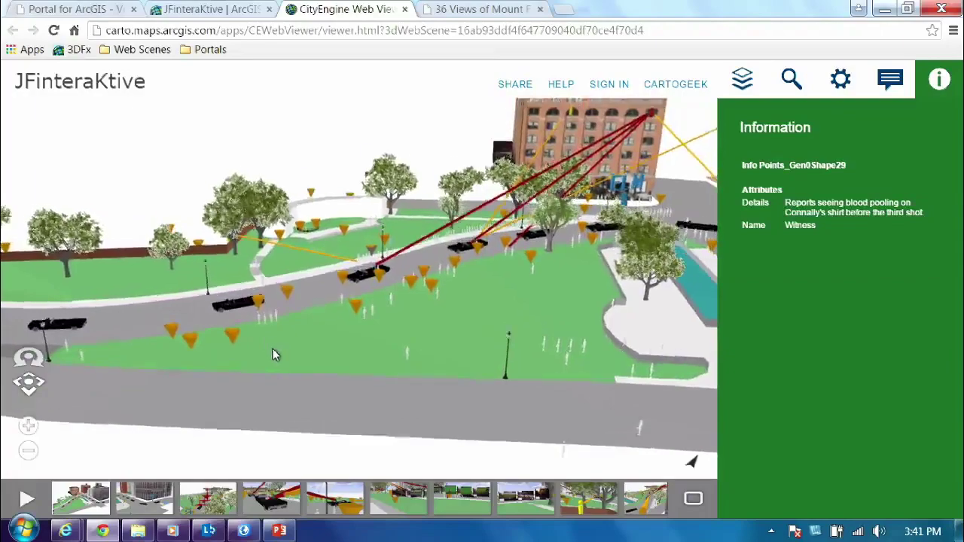
- From the Grassy Knoll viewpoint, read the footprints, gunsmoke and badge man witness notes
left_click(603, 503)
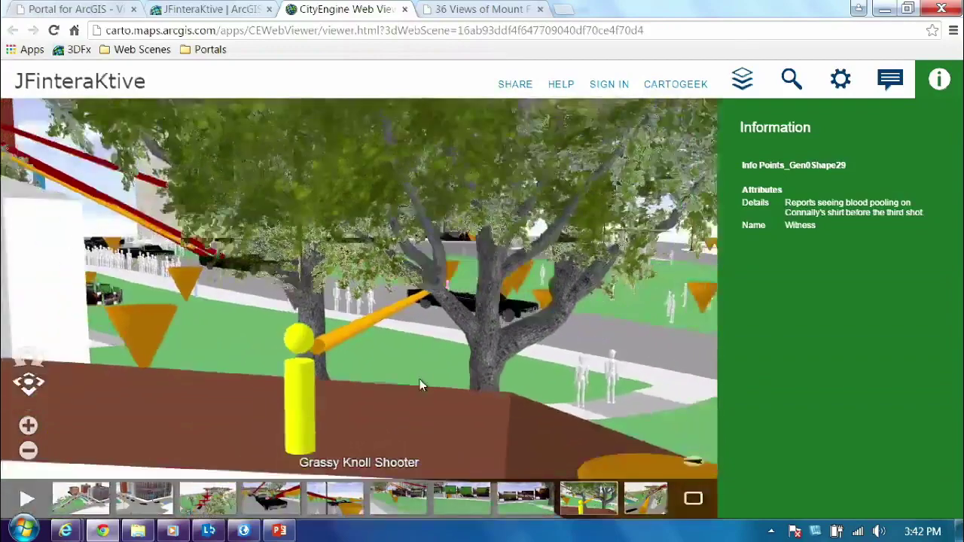
left_click(483, 402)
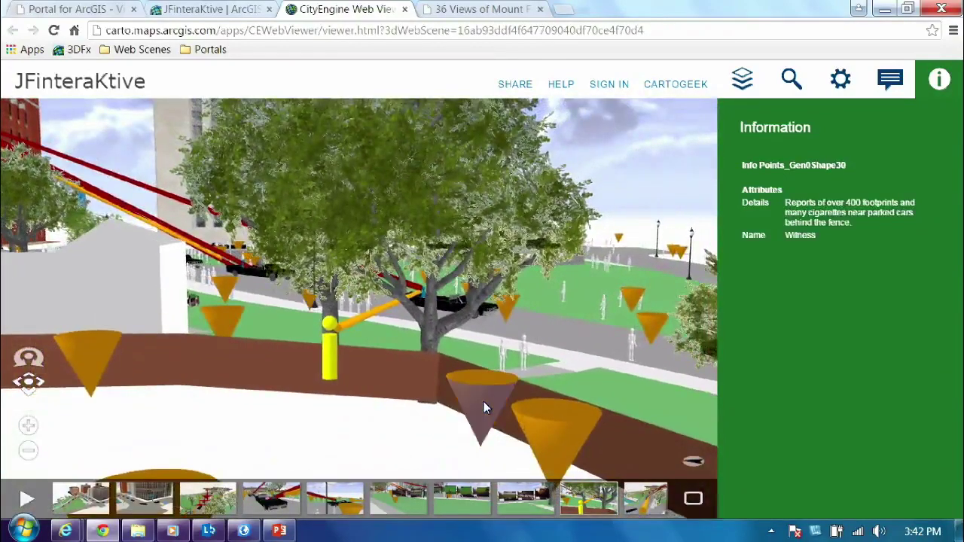
left_click(542, 433)
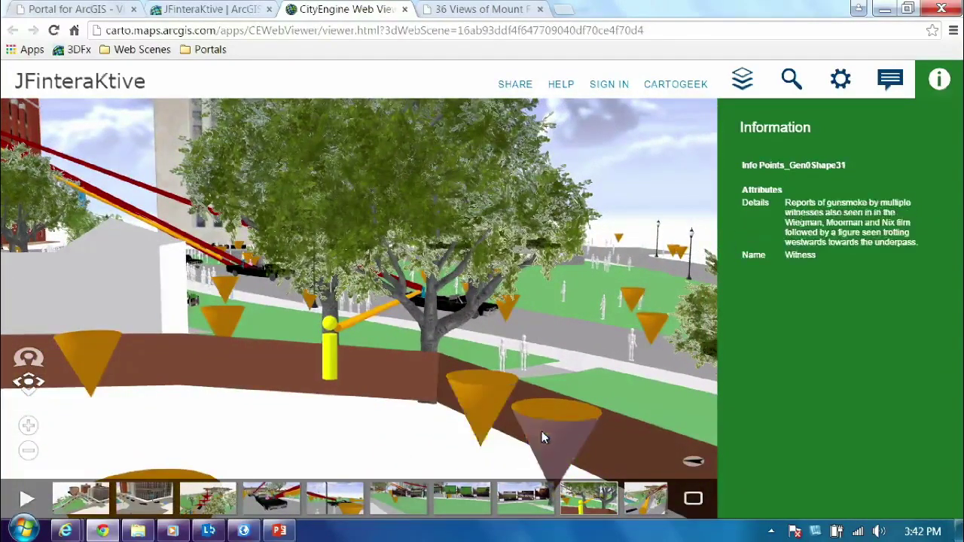
left_click(99, 359)
double_click(346, 349)
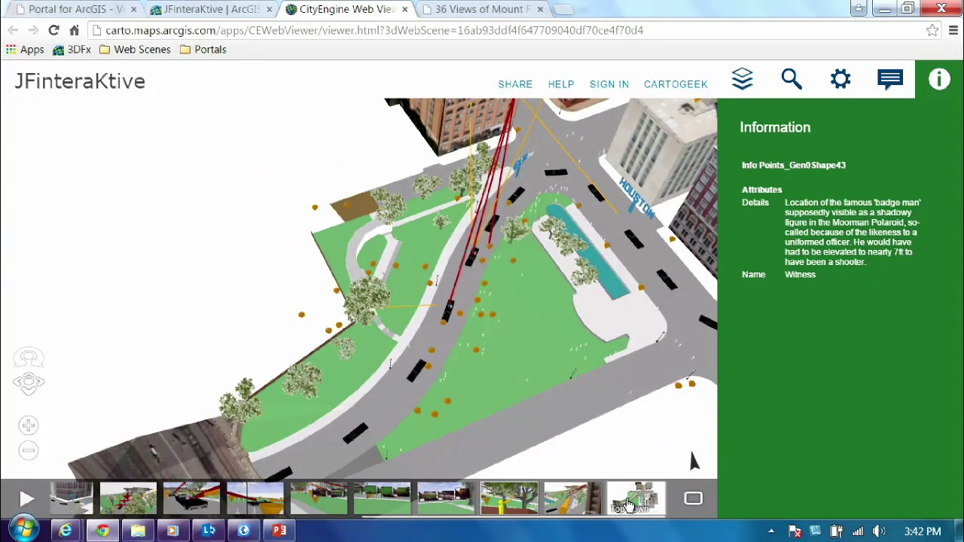
- Fly to the Top Down View, then go to PowerPoint slide 15, Minard's Map – 3D
left_click(629, 503)
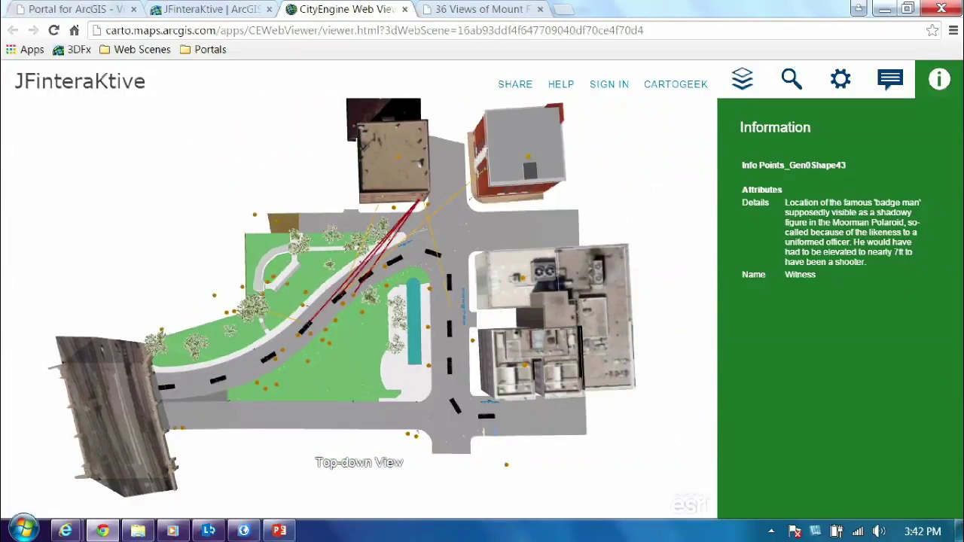
scroll(433, 306, "up", 4)
scroll(433, 307, "down", 5)
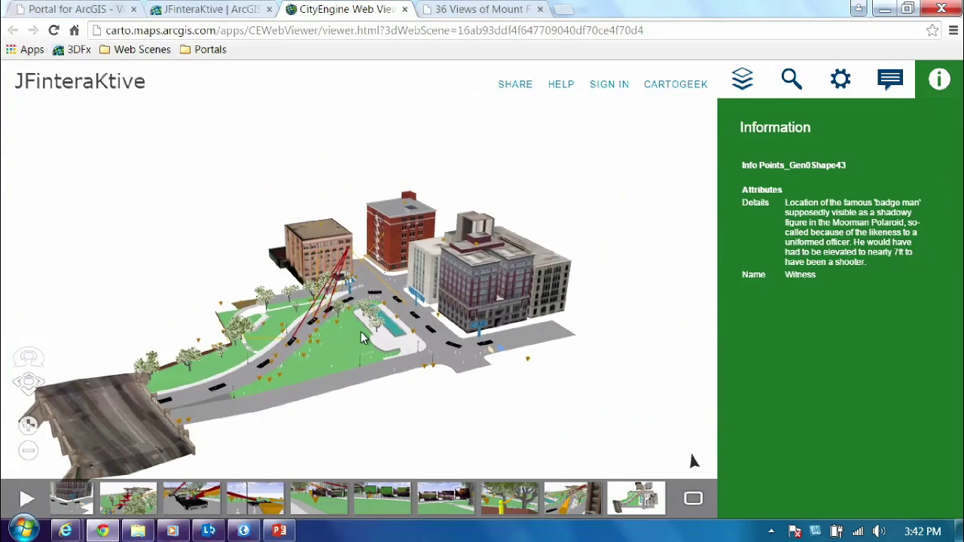
left_click(279, 531)
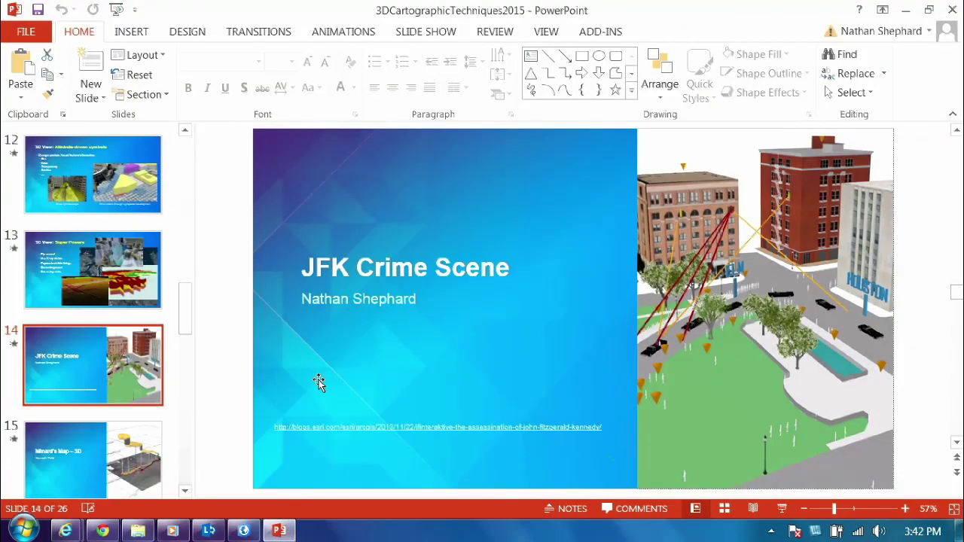
left_click(31, 438)
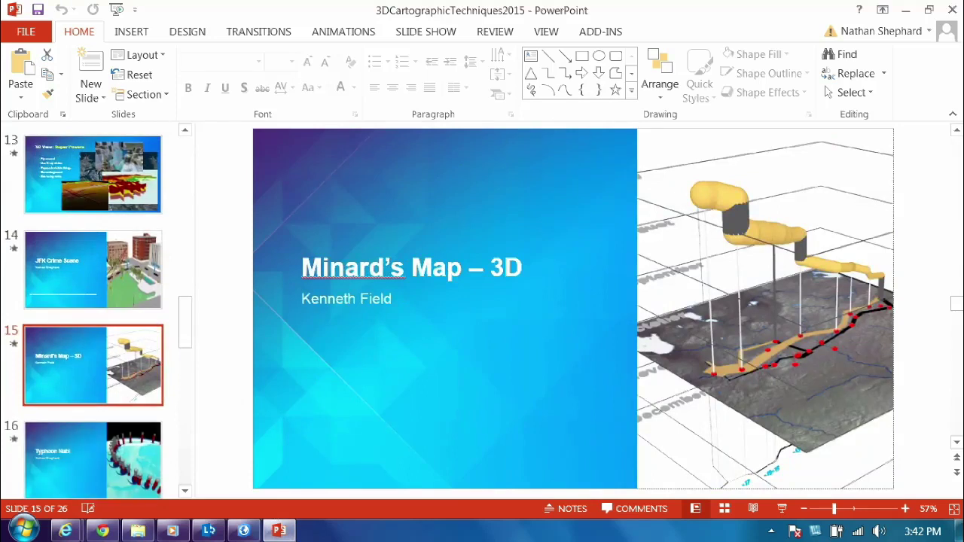
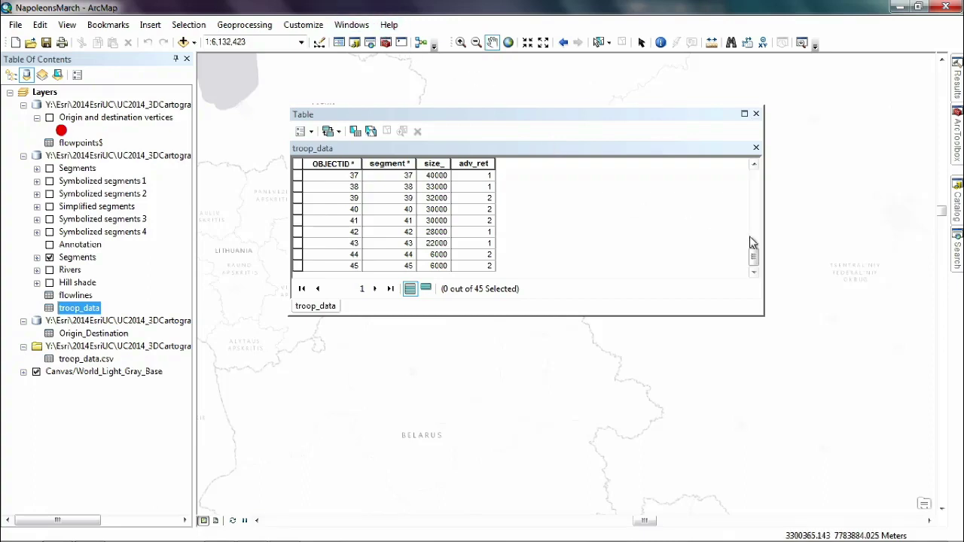
- Scroll through and close the troop_data attribute table, then list layers by drawing order
left_click_drag(755, 258, 754, 177)
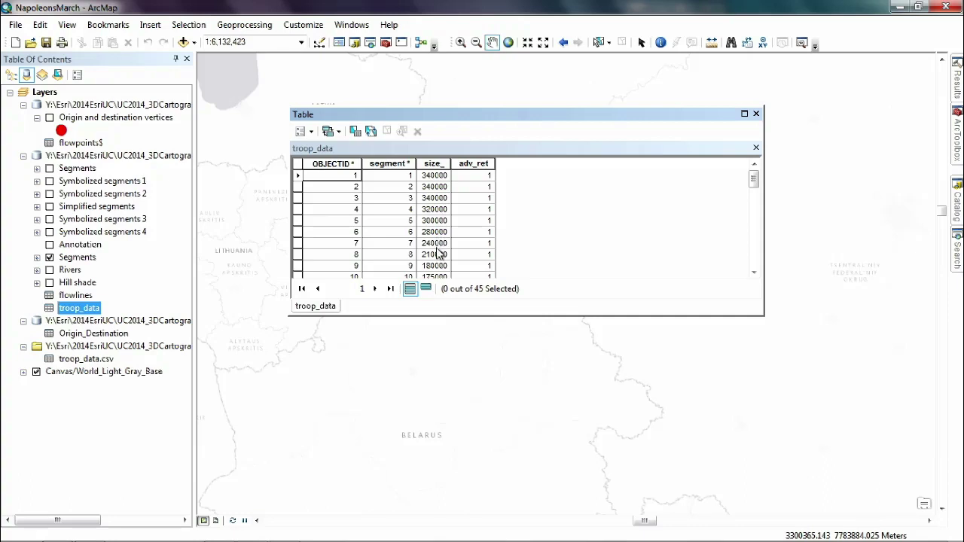
mouse_move(753, 185)
left_mouse_down()
mouse_move(753, 264)
mouse_move(753, 173)
left_mouse_up()
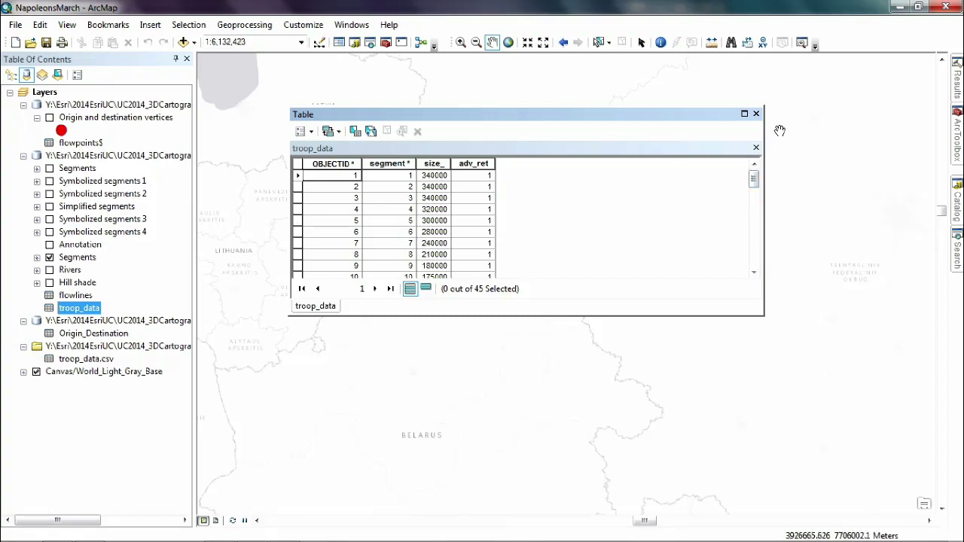
left_click(756, 113)
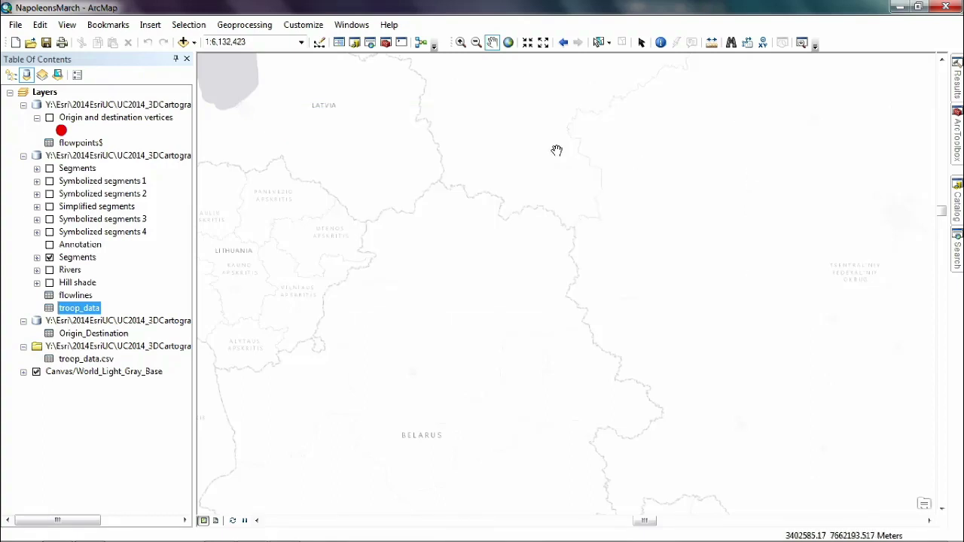
left_click(11, 75)
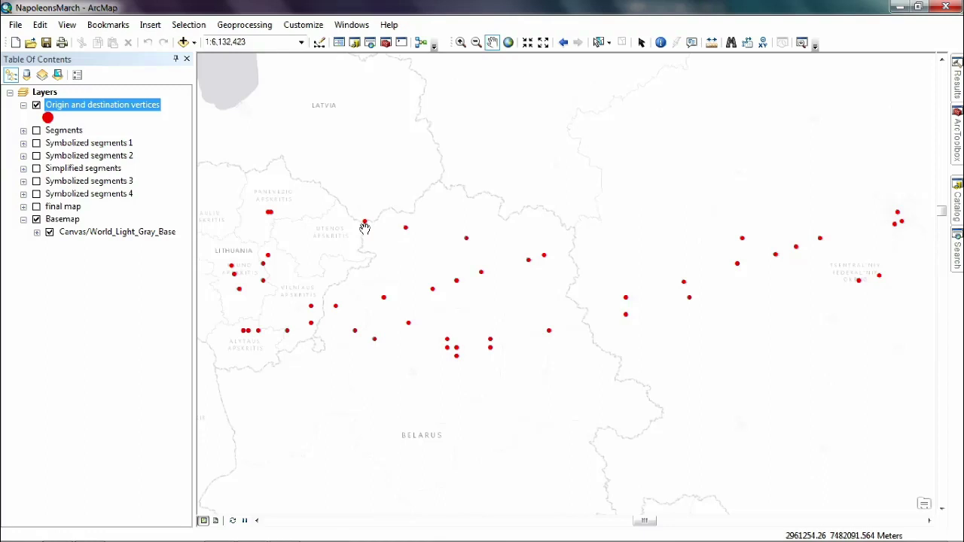
- Hide the Origin and destination vertices layer, toggling the plain Segments route lines on and back off
left_click(36, 130)
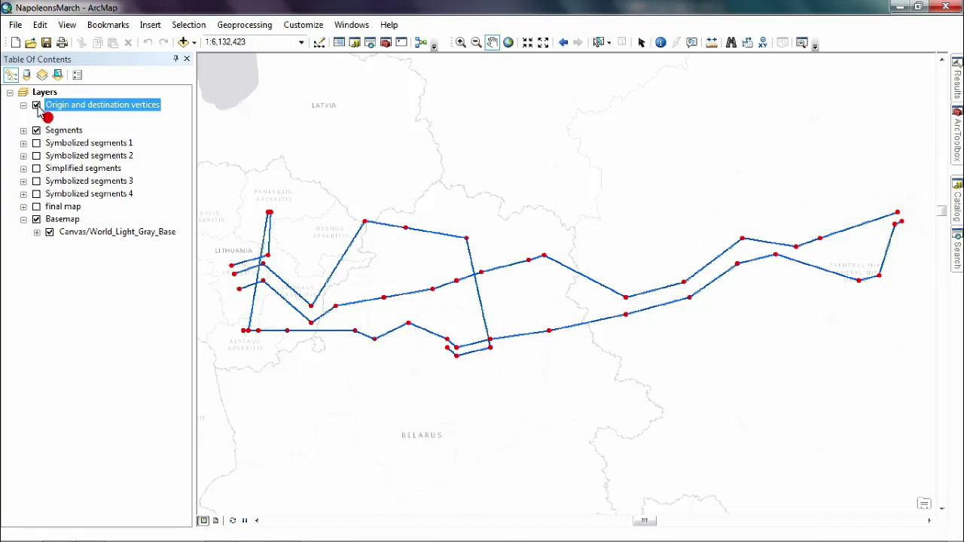
left_click(36, 106)
left_click(37, 131)
- Preview Symbolized segments 1 and Symbolized segments 2 by toggling each on and off
left_click(36, 143)
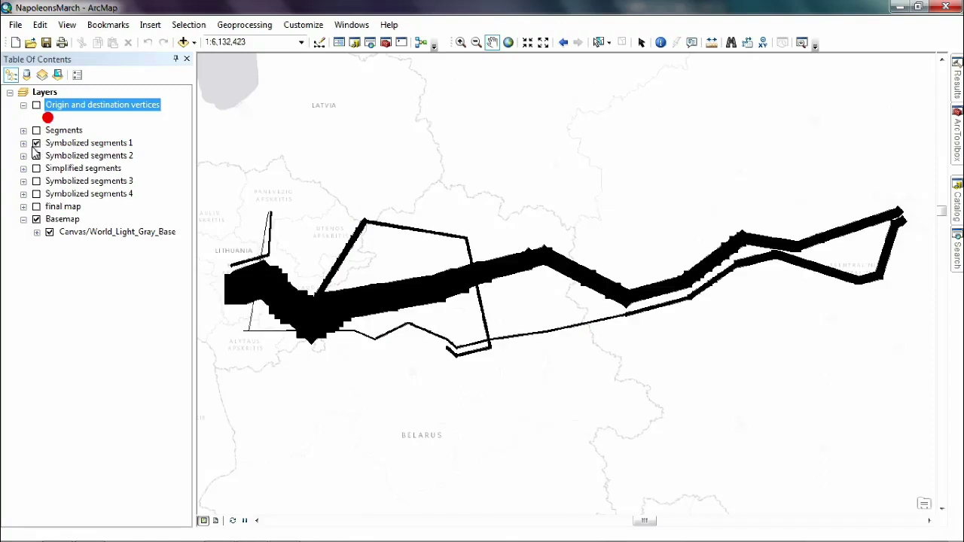
left_click(36, 143)
left_click(36, 142)
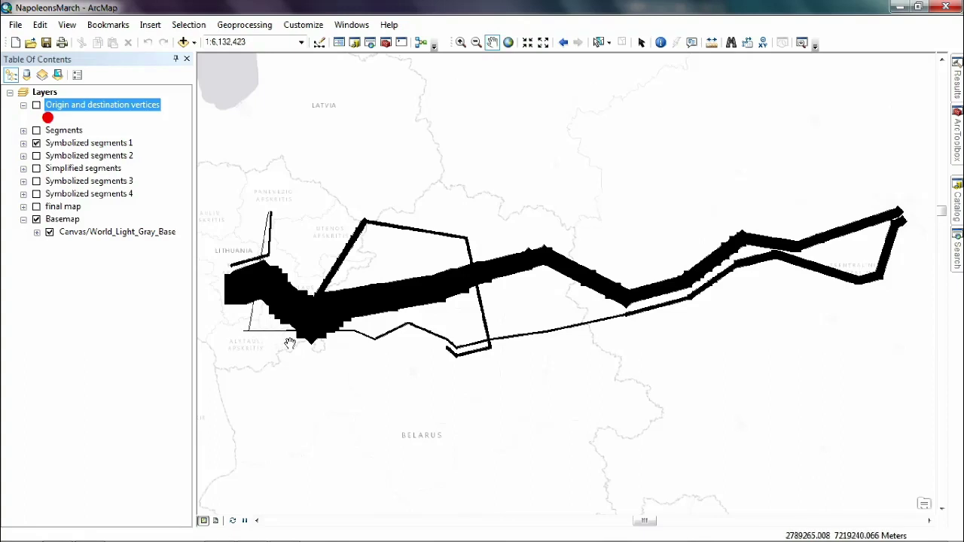
left_click(36, 142)
left_click(36, 155)
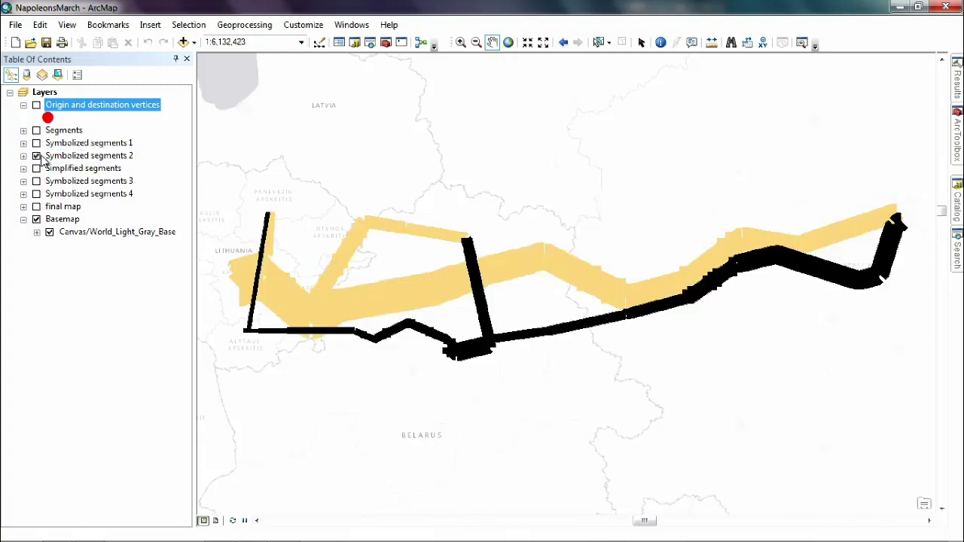
left_click(36, 155)
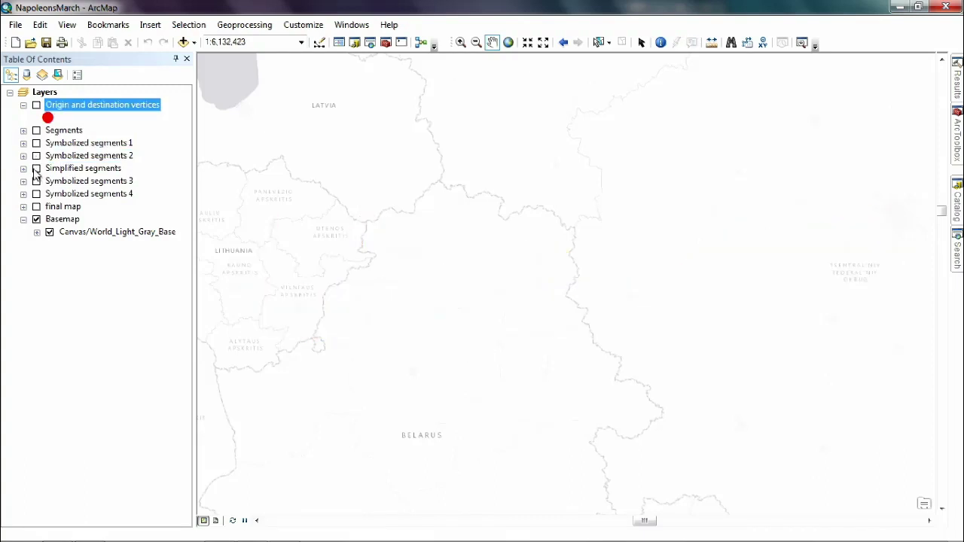
- Preview Simplified segments, Symbolized segments 3 and 4, then expand and enable the final map group
left_click(36, 169)
left_click(36, 169)
left_click(36, 181)
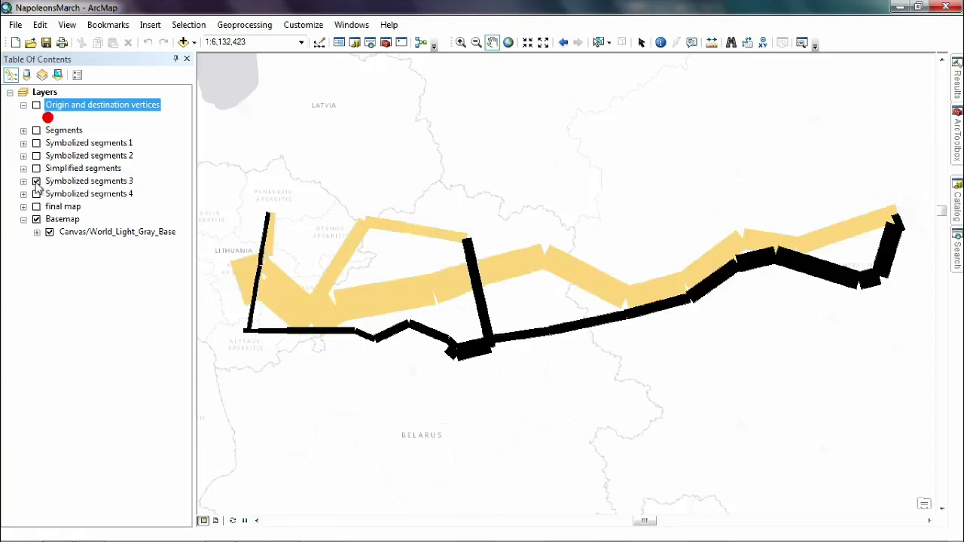
left_click(36, 181)
left_click(36, 194)
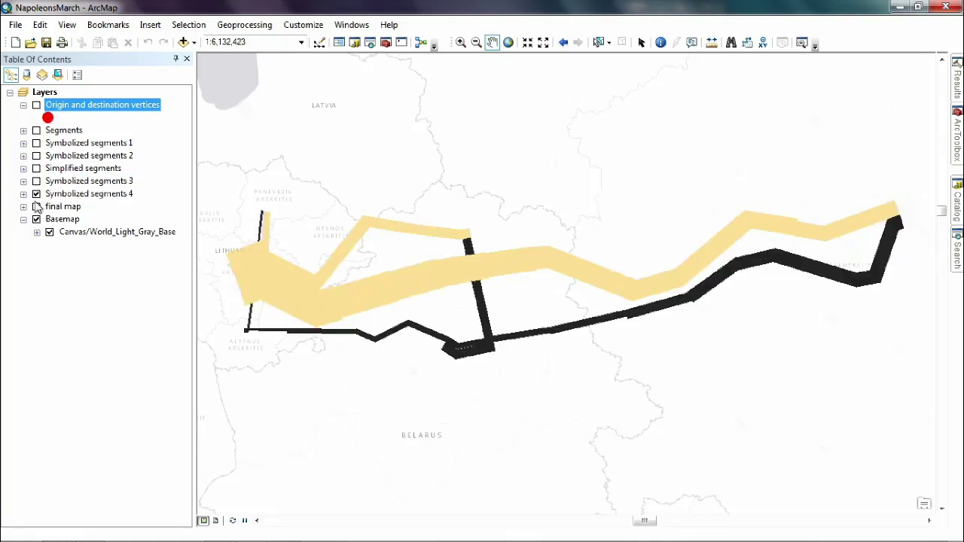
left_click(36, 194)
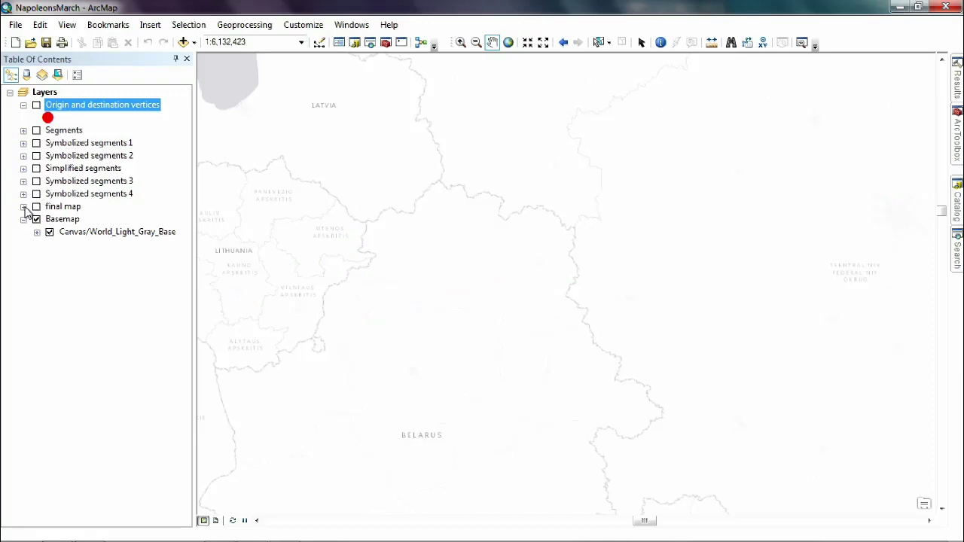
left_click(23, 207)
left_click(36, 206)
- Turn on Rivers and Hill shade in the final map, then switch to the minard3d ArcScene
left_click(50, 245)
left_click(50, 257)
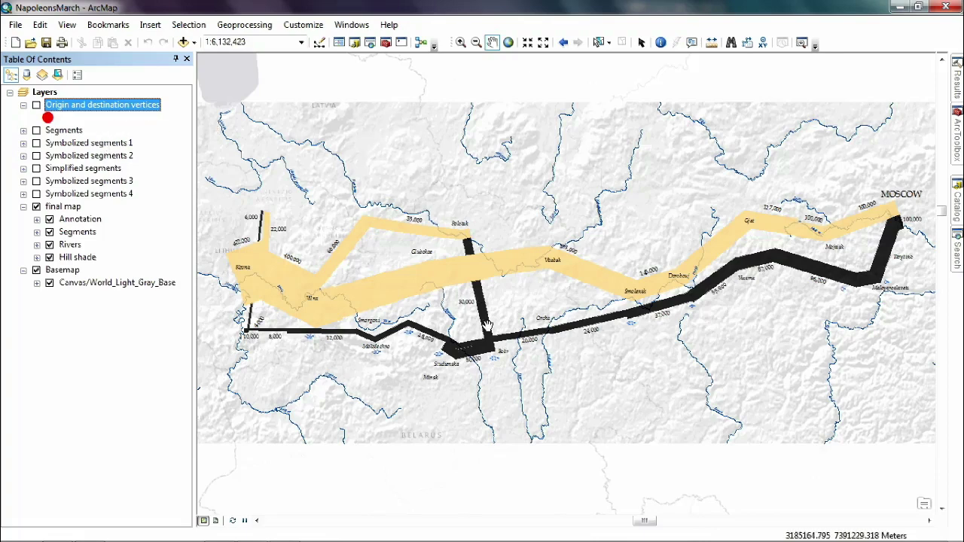
mouse_move(223, 538)
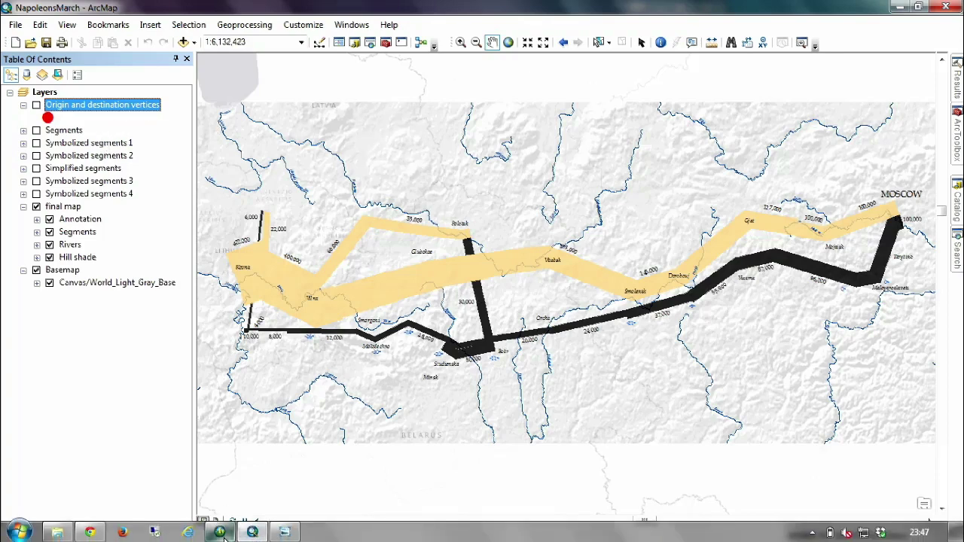
left_click(221, 534)
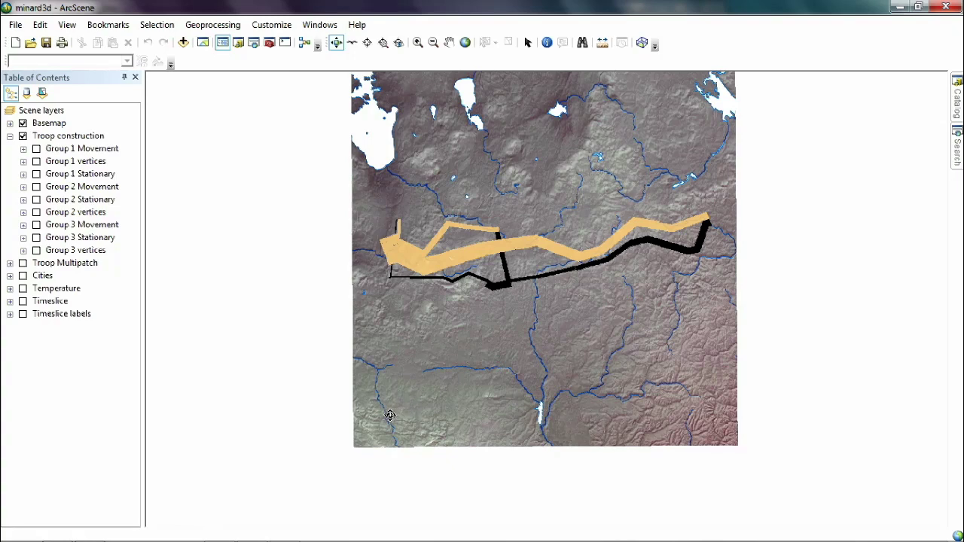
- Tilt the terrain to an oblique view and display the Group 1 Movement troop tubes
left_click_drag(383, 426, 491, 249)
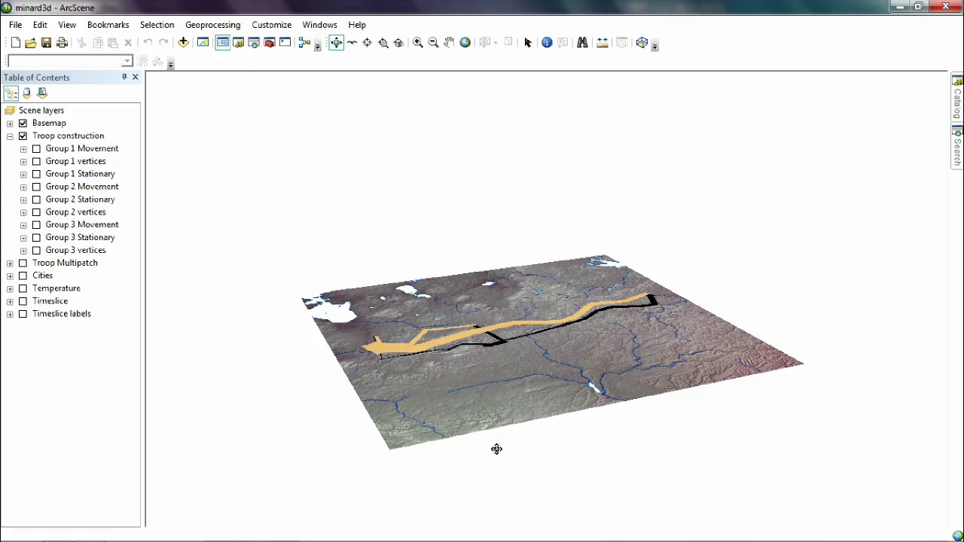
left_click_drag(438, 411, 444, 411)
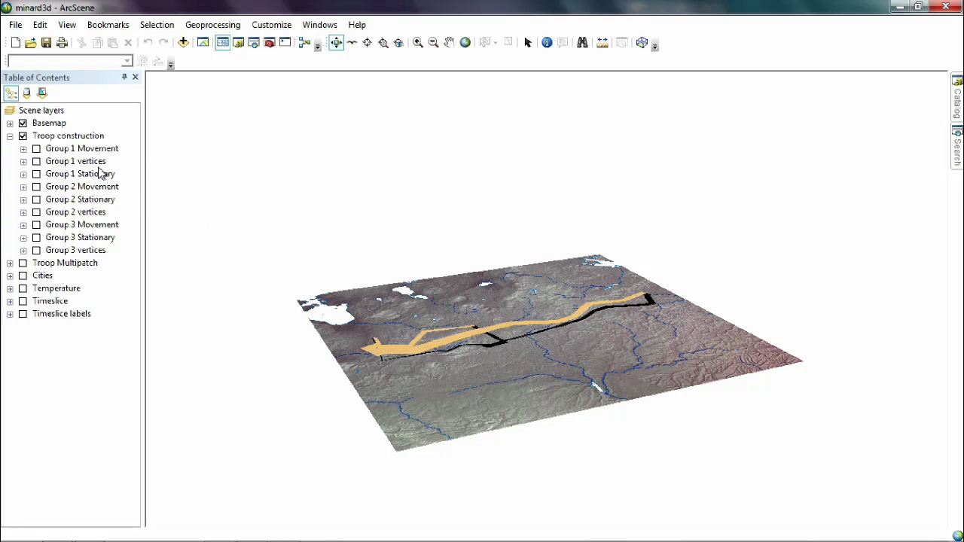
left_click_drag(472, 378, 493, 383)
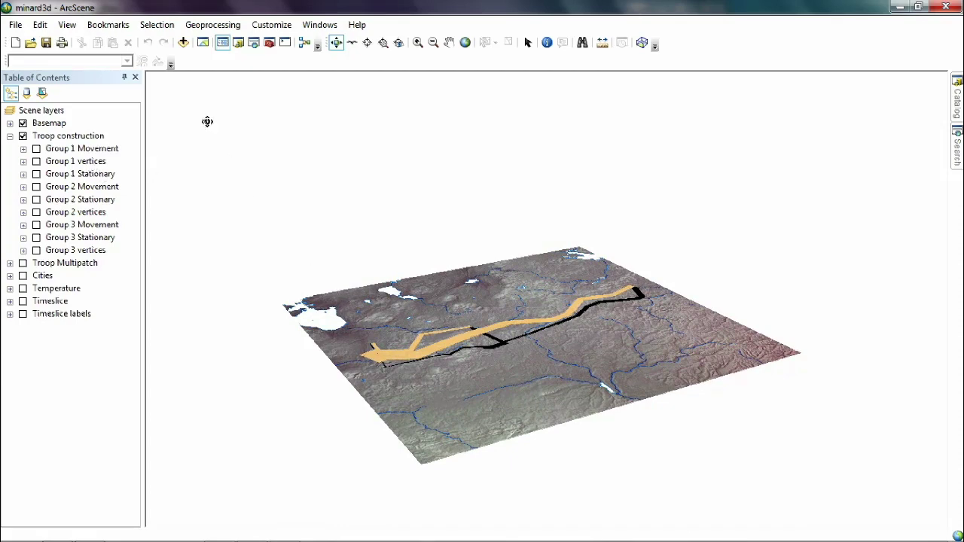
left_click(36, 148)
left_click_drag(403, 260, 360, 296)
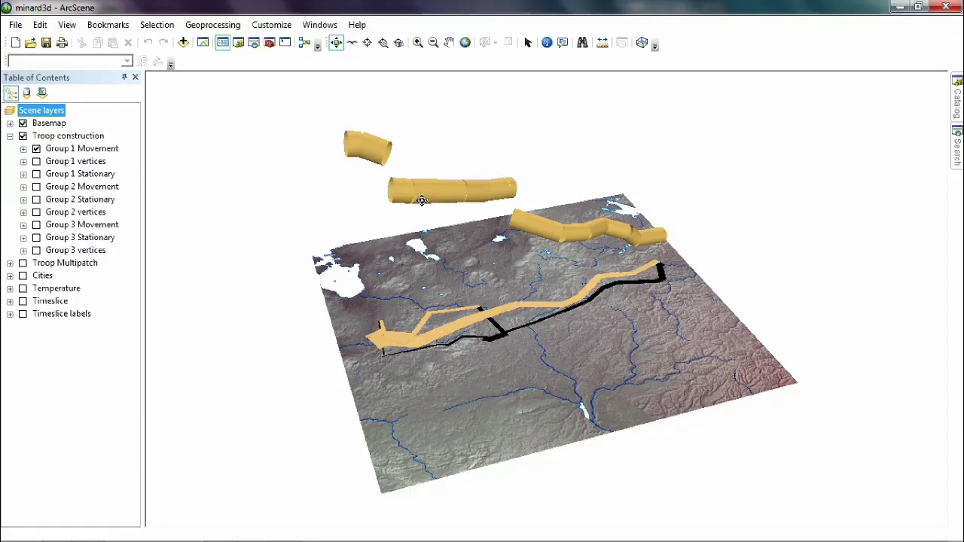
- Orbit around the tubes, then turn on Group 1 vertices to cap the tube joints
left_click_drag(401, 199, 565, 332)
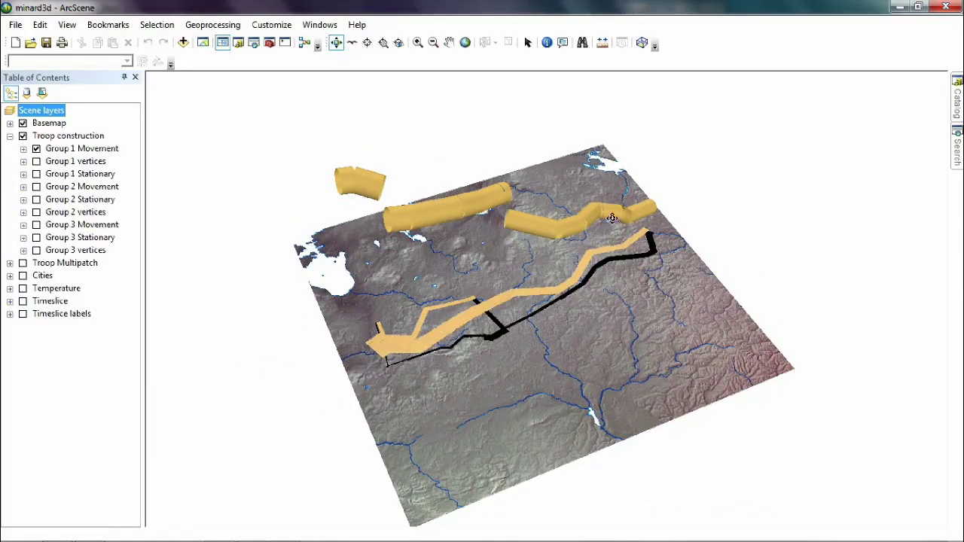
left_click_drag(590, 409, 581, 262)
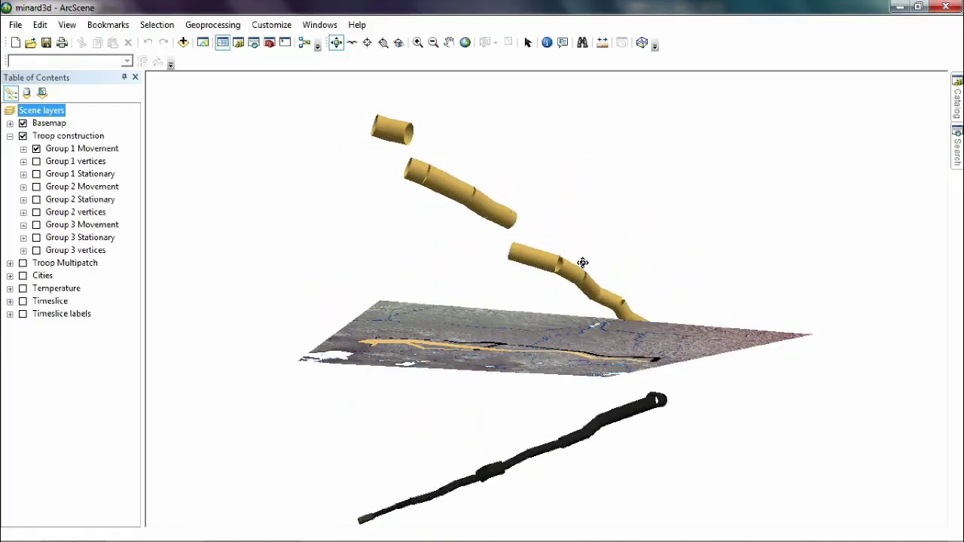
left_click_drag(582, 263, 575, 293)
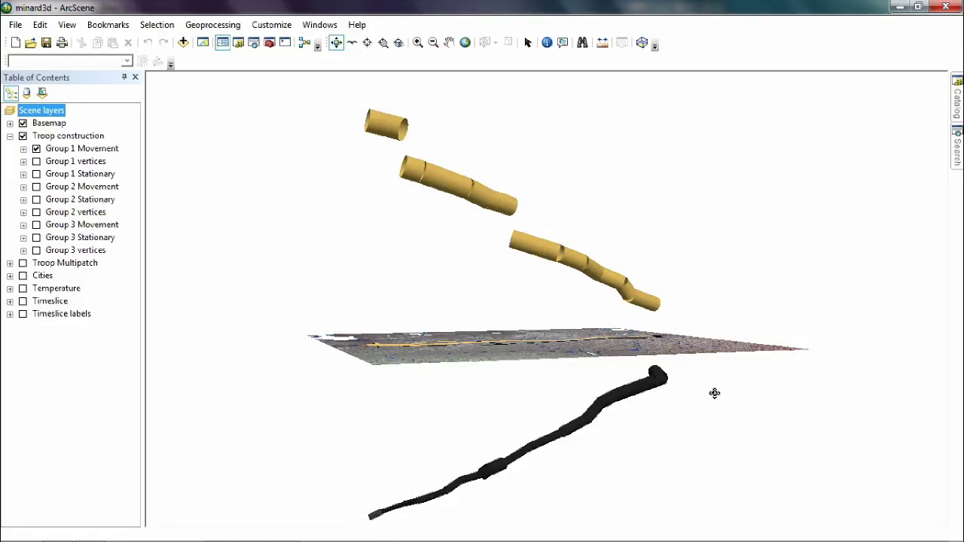
left_click_drag(413, 351, 550, 395)
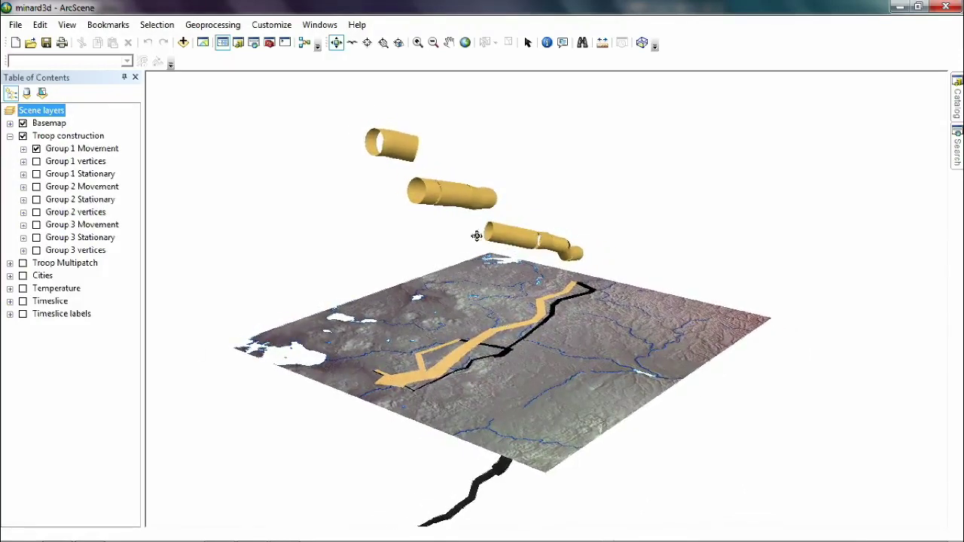
left_click_drag(413, 183, 320, 217)
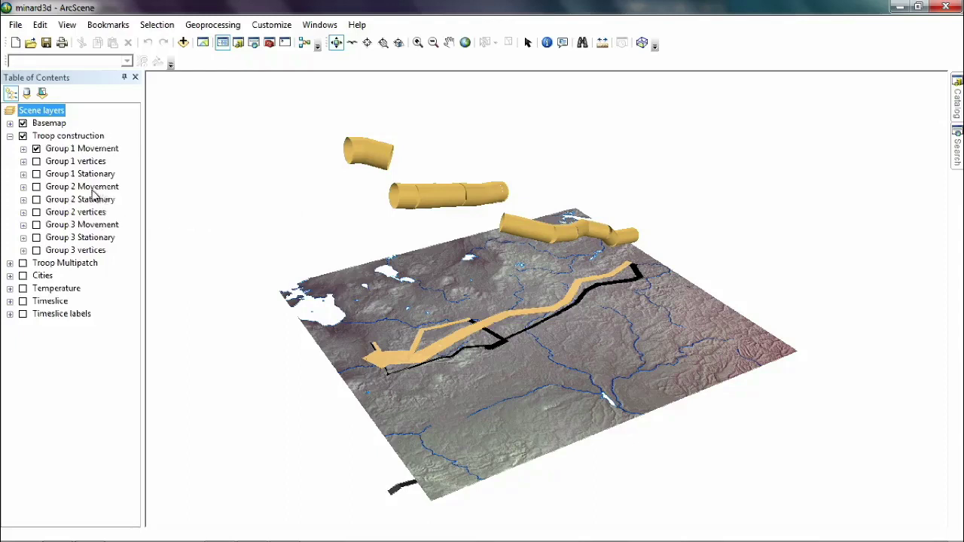
left_click(36, 161)
left_click_drag(409, 215, 508, 309)
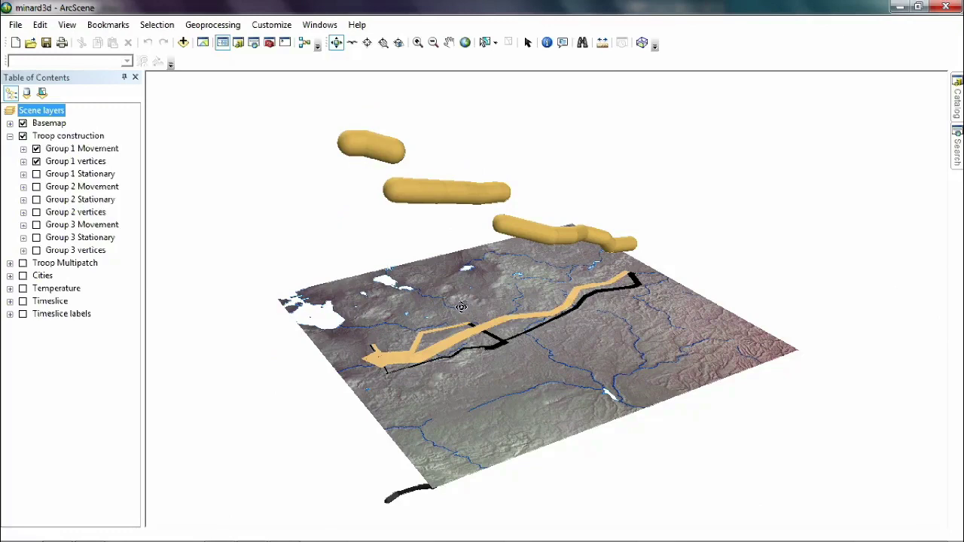
- Show Group 1 Stationary plus all Group 2 and Group 3 Movement, Stationary and vertices layers
left_click(36, 187)
left_click(36, 200)
left_click(36, 212)
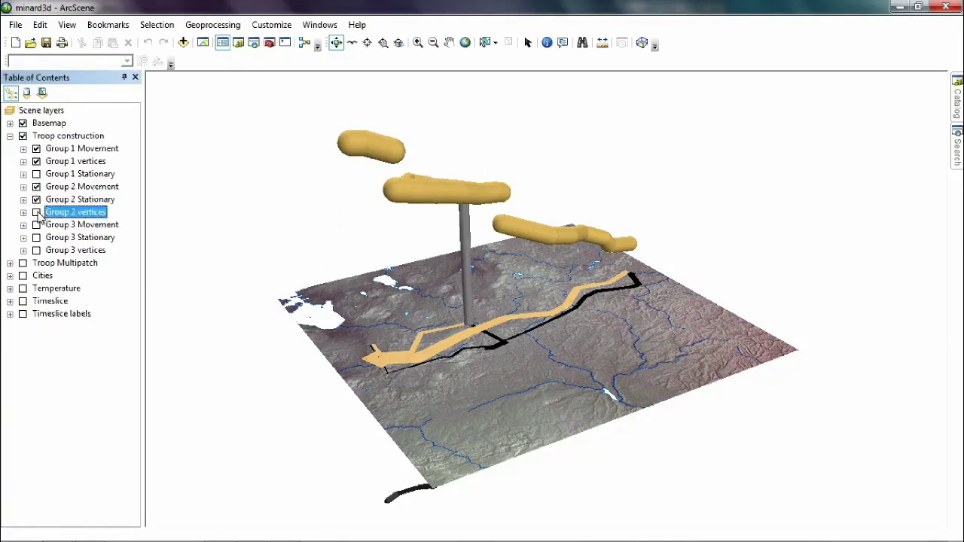
left_click(36, 225)
left_click(36, 237)
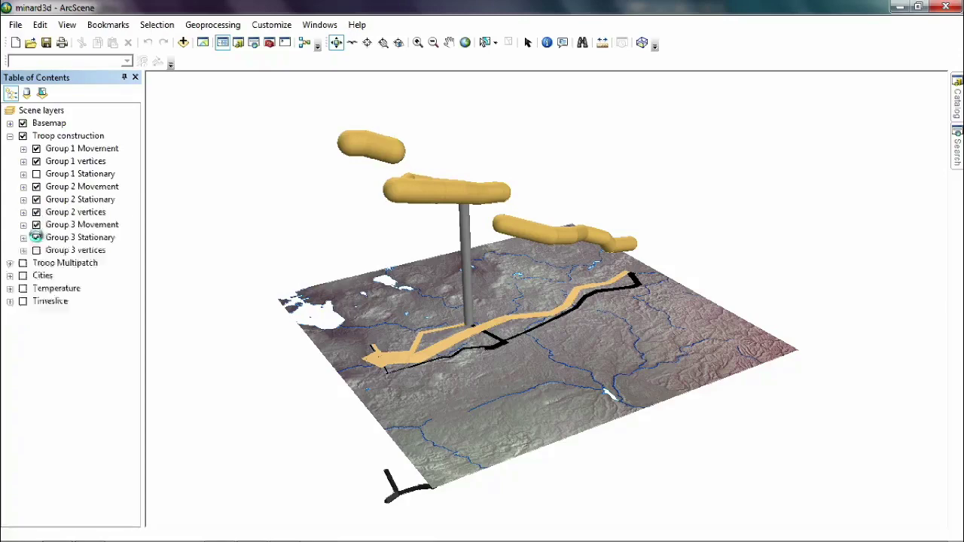
left_click(36, 250)
left_click(36, 174)
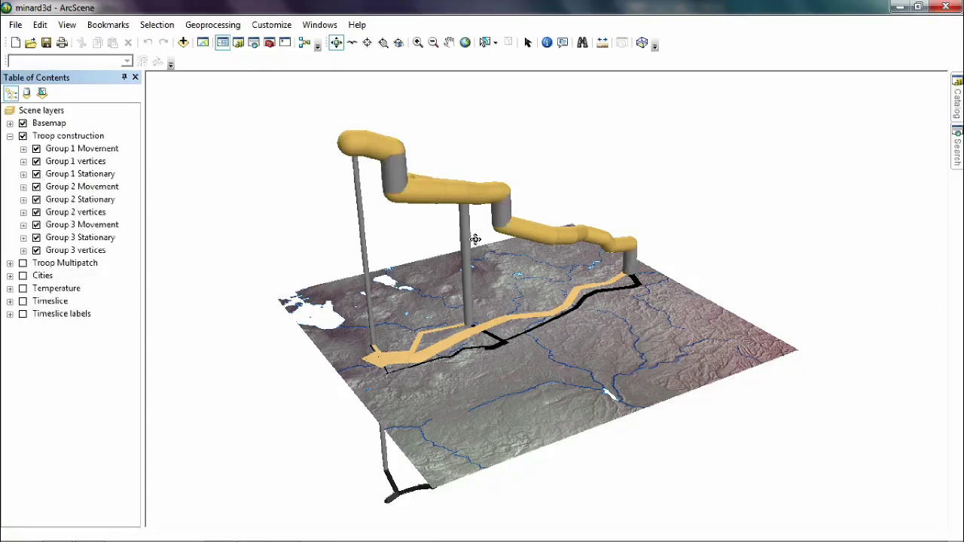
left_click_drag(426, 241, 511, 206)
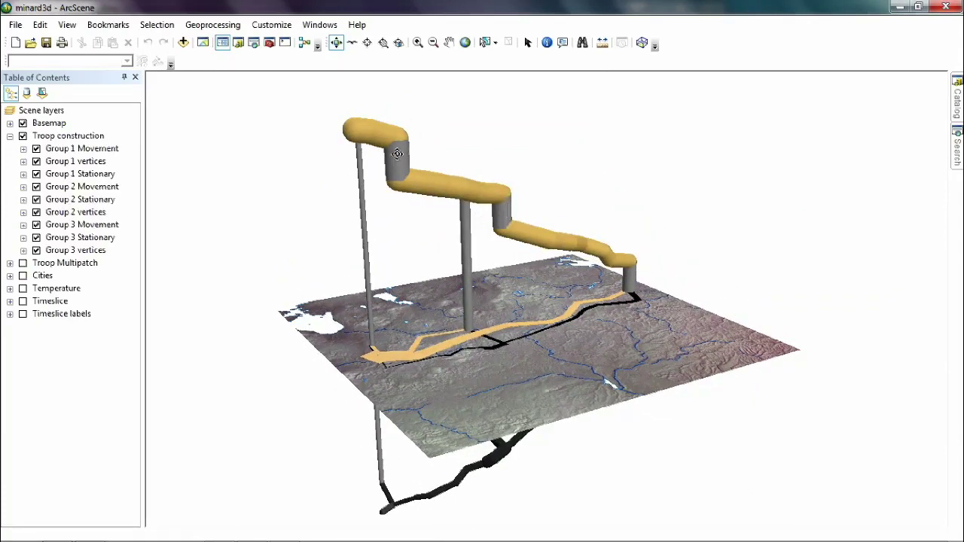
left_click_drag(640, 264, 763, 314)
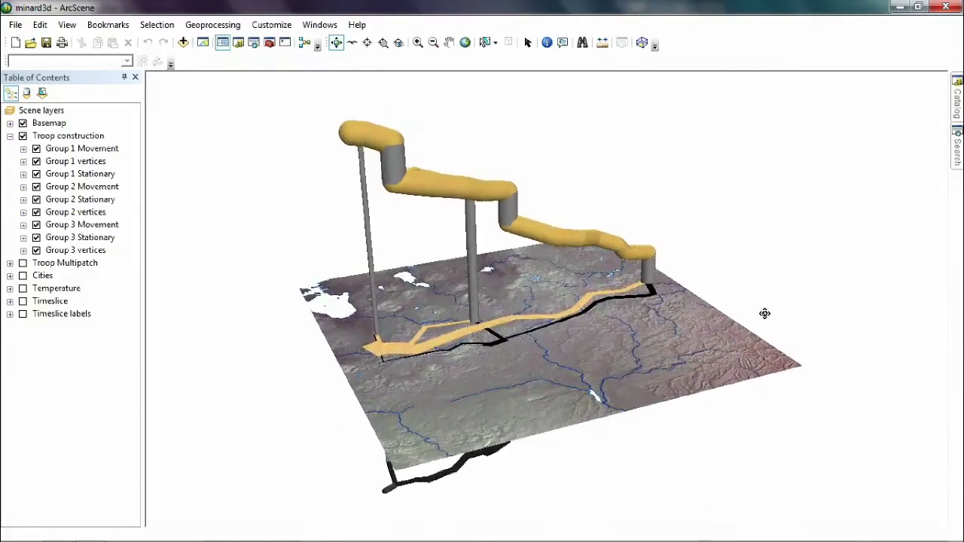
left_click_drag(495, 246, 549, 223)
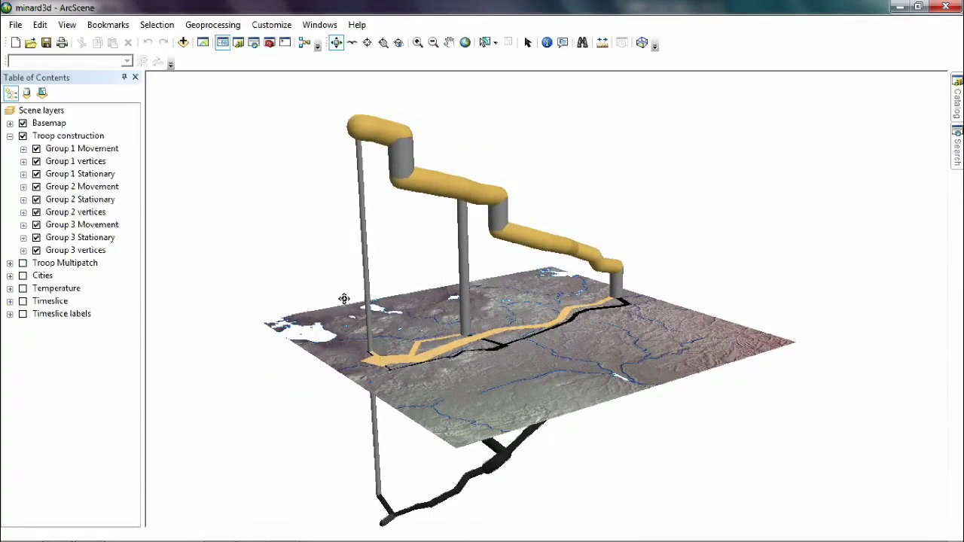
- Replace Troop construction with the Troop Multipatch layer and display the Cities layer
left_click(22, 136)
left_click(23, 263)
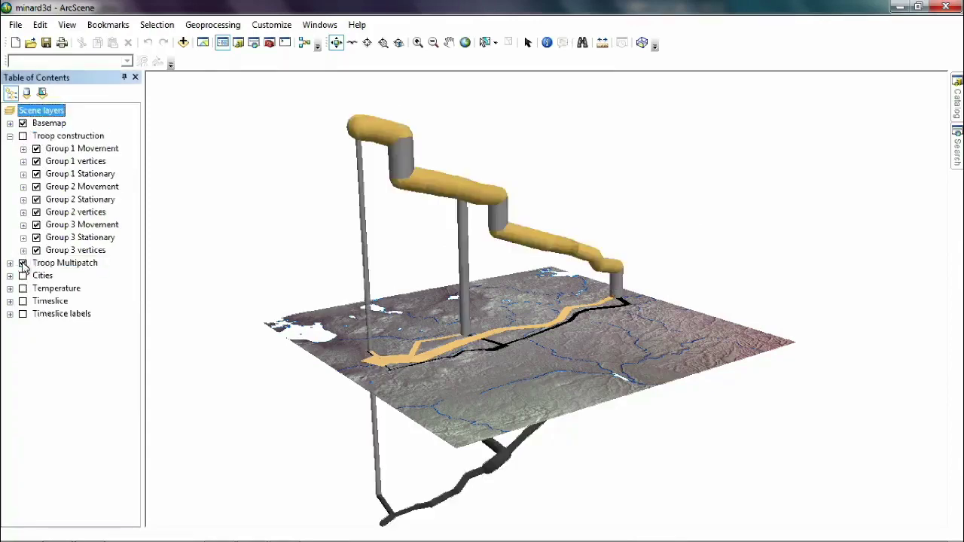
left_click_drag(603, 304, 471, 305)
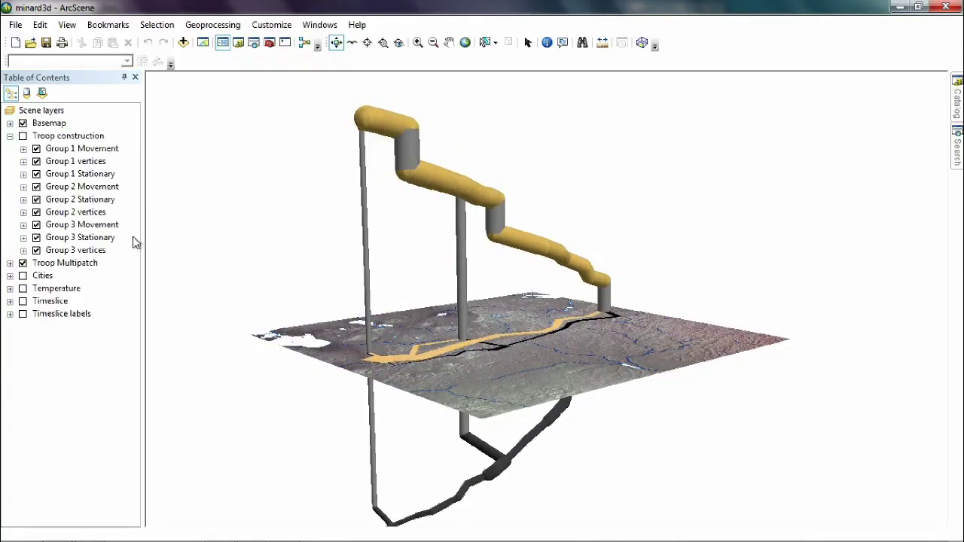
left_click(22, 276)
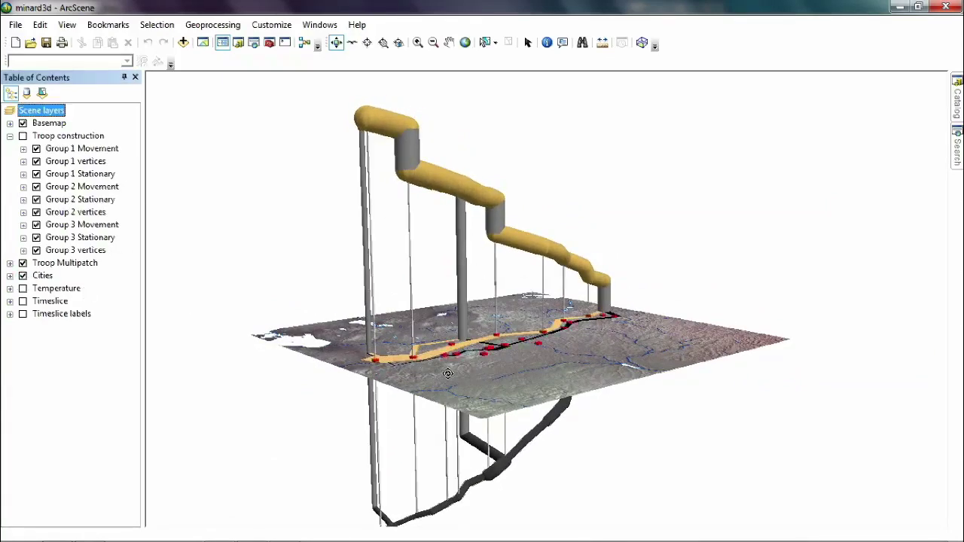
scroll(448, 373, "up", 5)
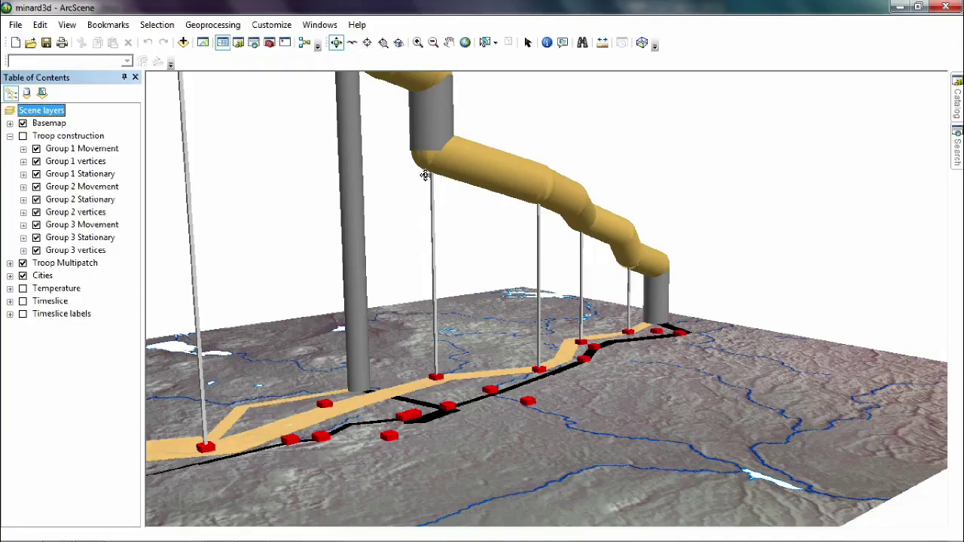
left_click_drag(435, 193, 427, 344)
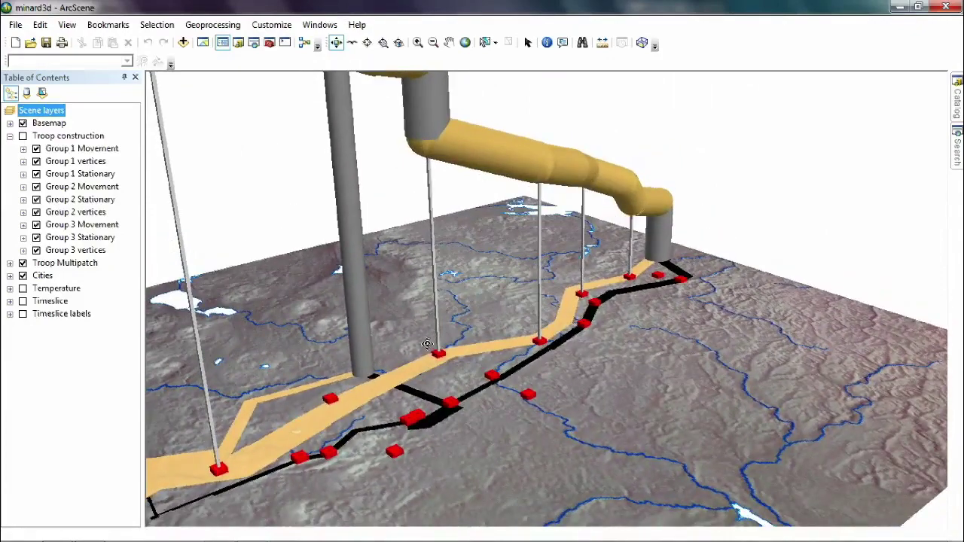
- Display the Temperature and Timeslice layers, then rotate and zoom to view the stacked planes
left_click(22, 288)
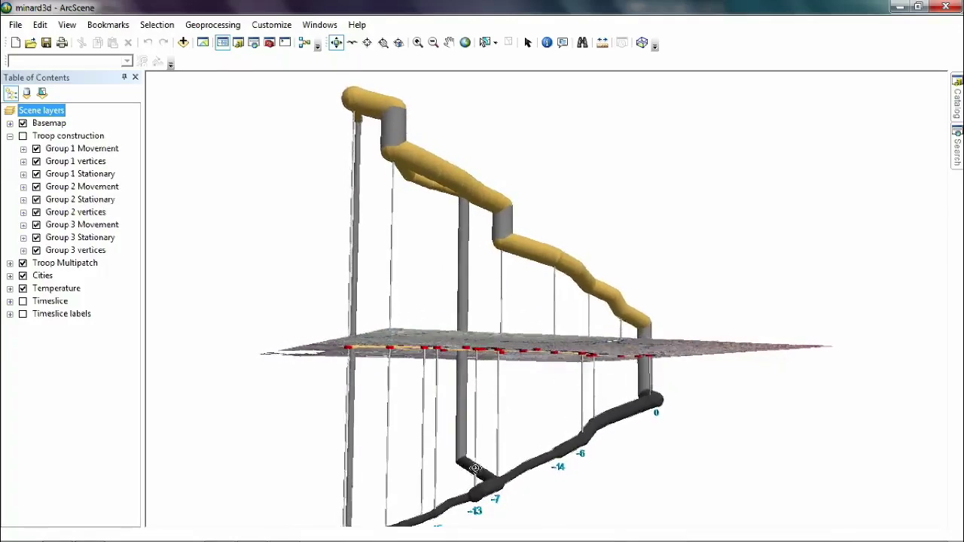
left_click(23, 301)
mouse_move(477, 363)
left_mouse_down()
mouse_move(526, 358)
mouse_move(488, 368)
left_mouse_up()
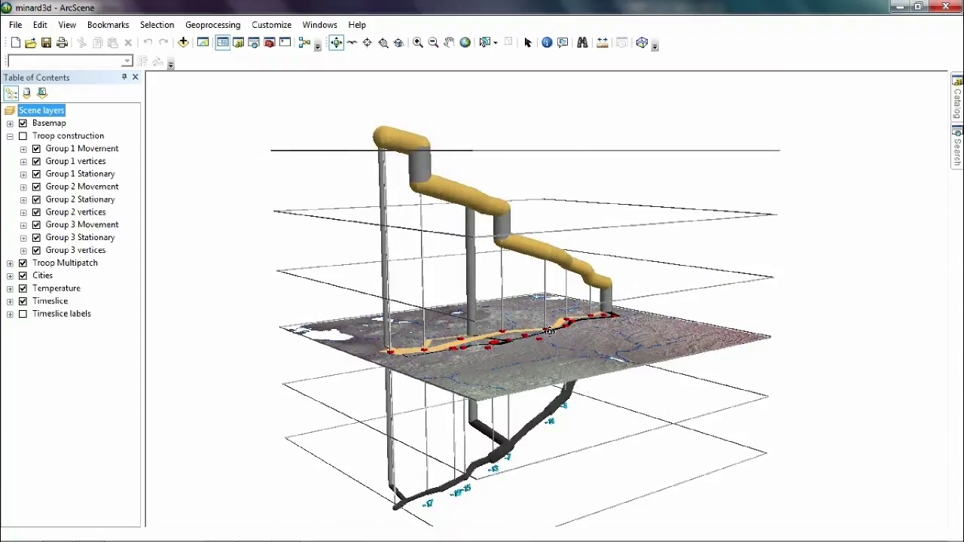
scroll(549, 332, "up", 5)
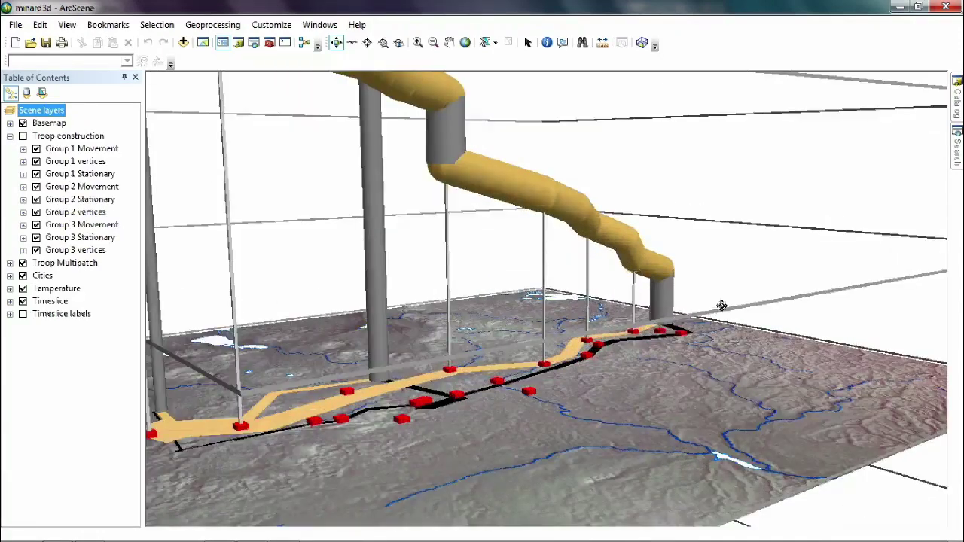
left_click_drag(727, 313, 723, 312)
left_click_drag(258, 383, 225, 385)
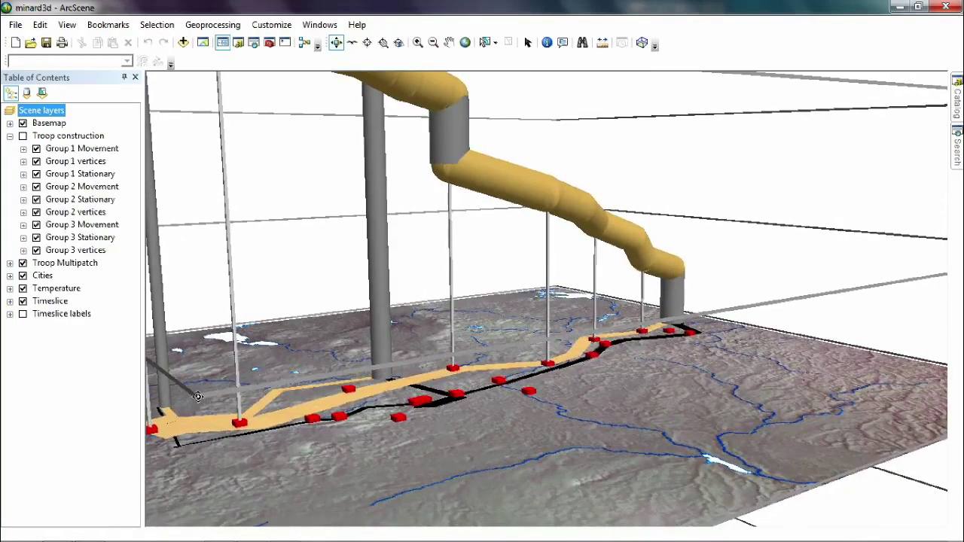
scroll(297, 402, "down", 5)
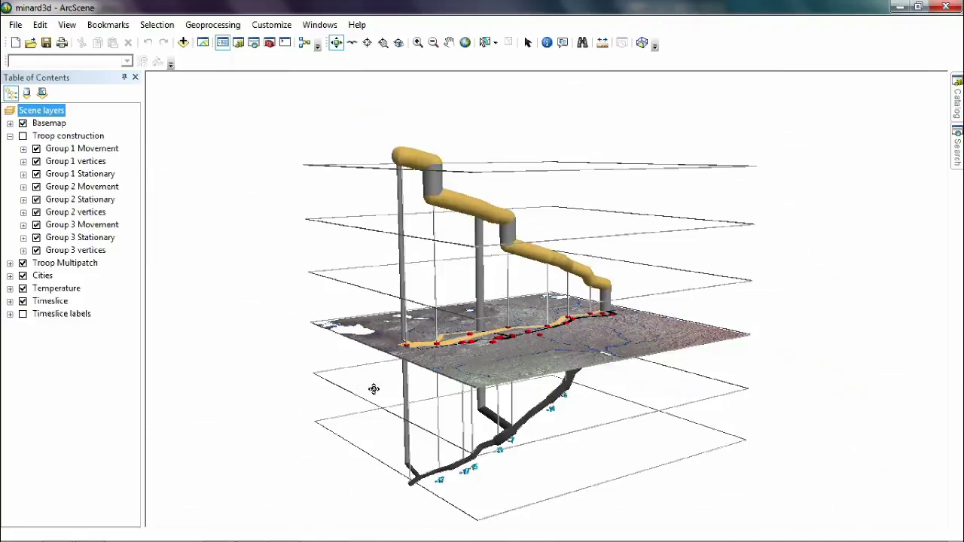
scroll(374, 389, "up", 2)
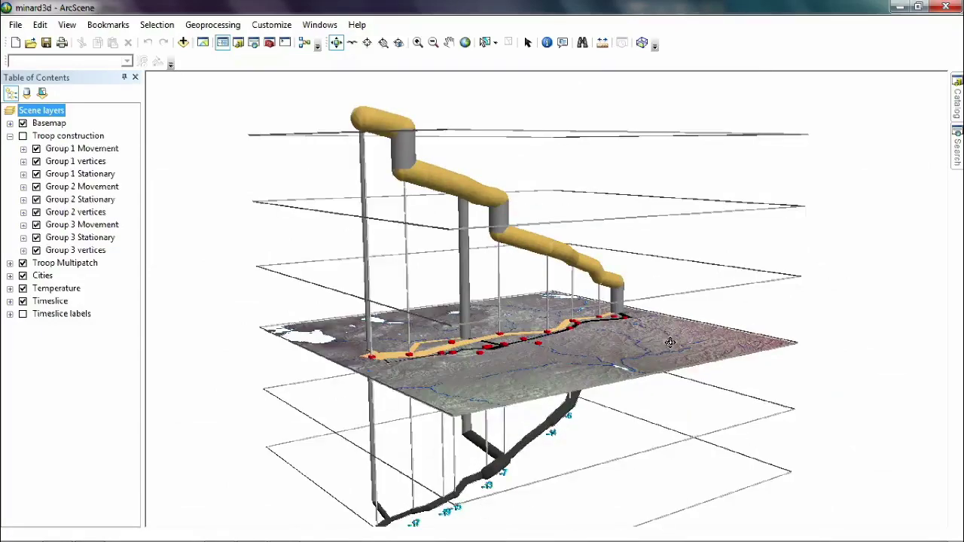
left_click_drag(528, 273, 520, 309)
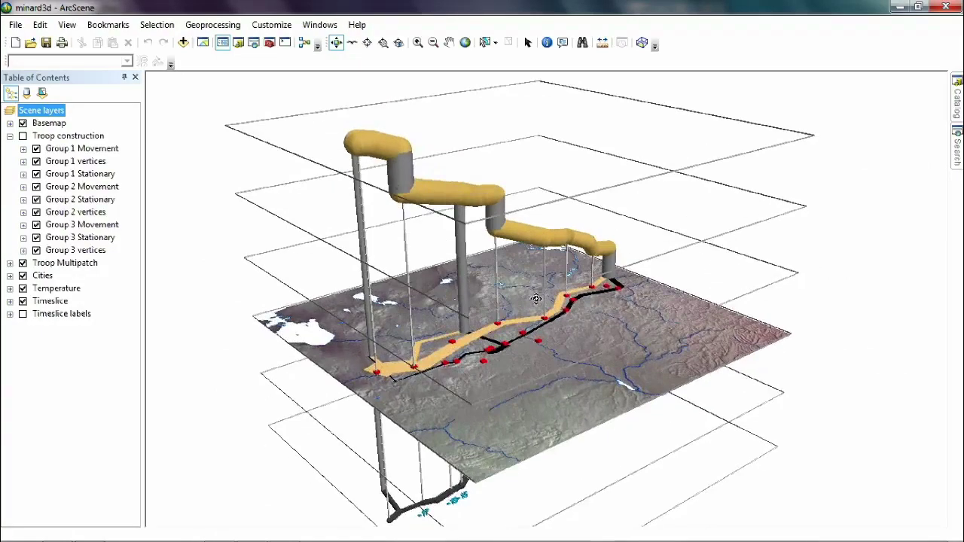
- Turn on Timeslice labels and orbit the scene to view the labelled planes
left_click(23, 313)
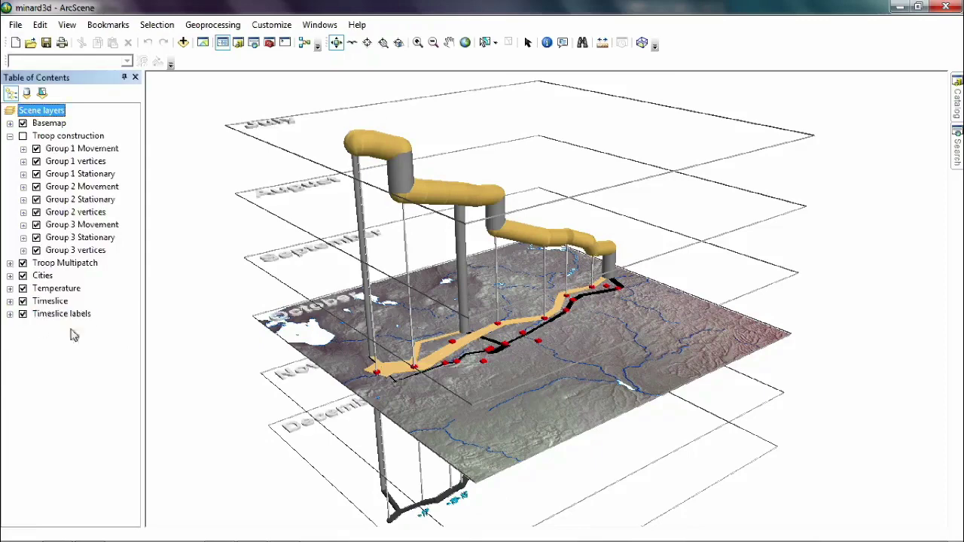
mouse_move(450, 350)
left_mouse_down()
mouse_move(435, 340)
mouse_move(442, 360)
left_mouse_up()
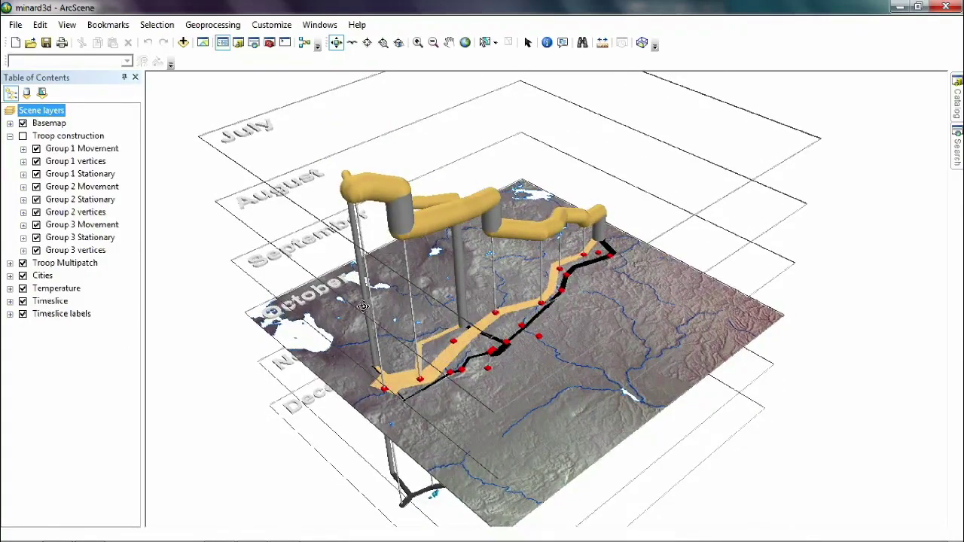
left_click_drag(430, 349, 439, 318)
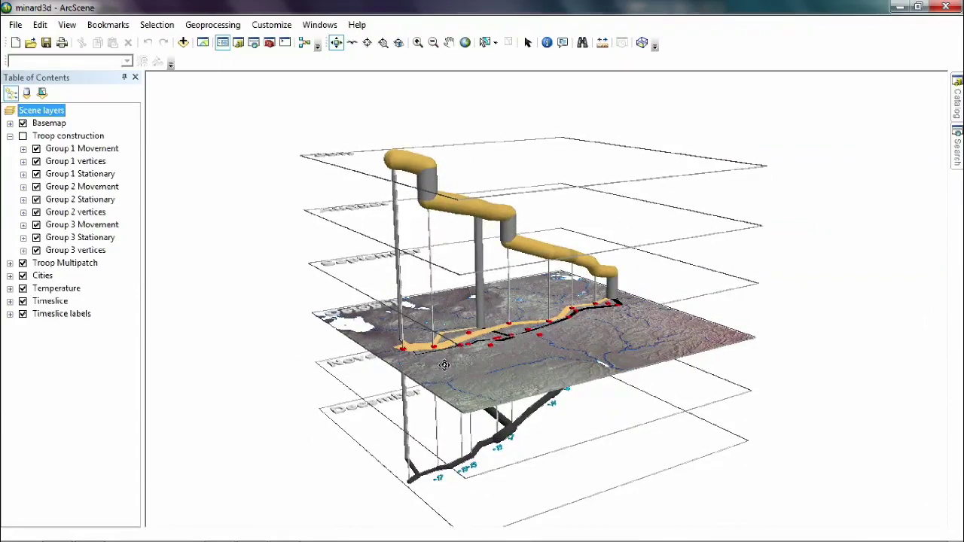
scroll(476, 367, "up", 2)
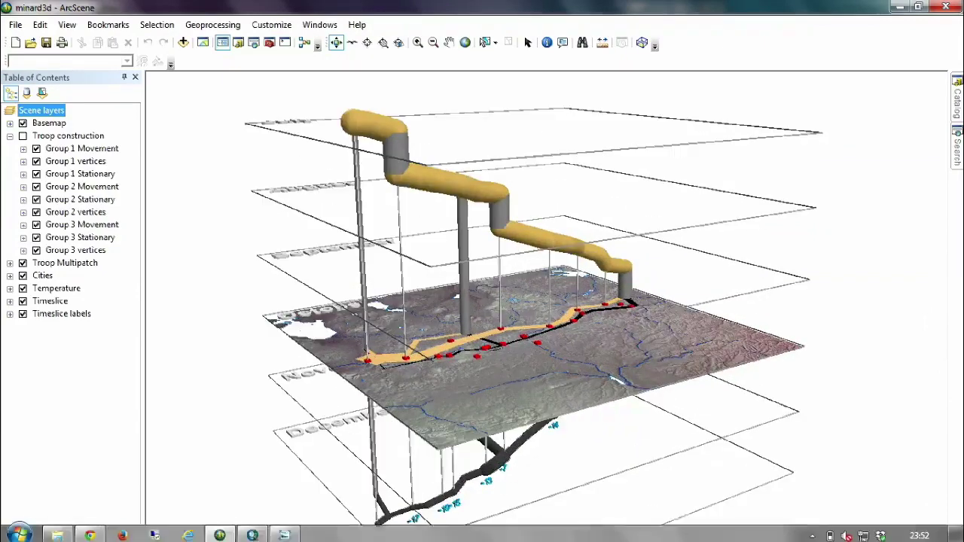
- Briefly bring up Chrome, return to ArcScene, and tilt to a near side view
mouse_move(90, 533)
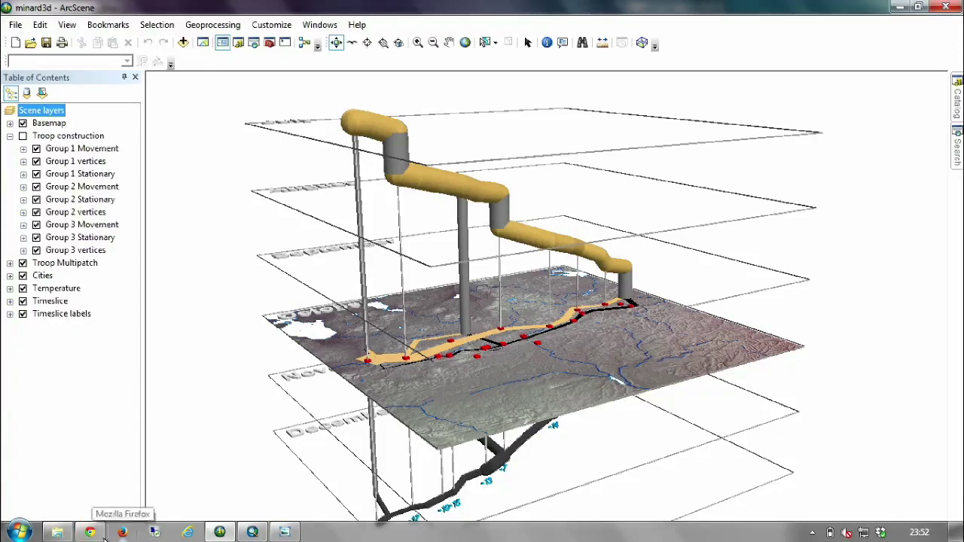
left_click(91, 533)
left_click(832, 13)
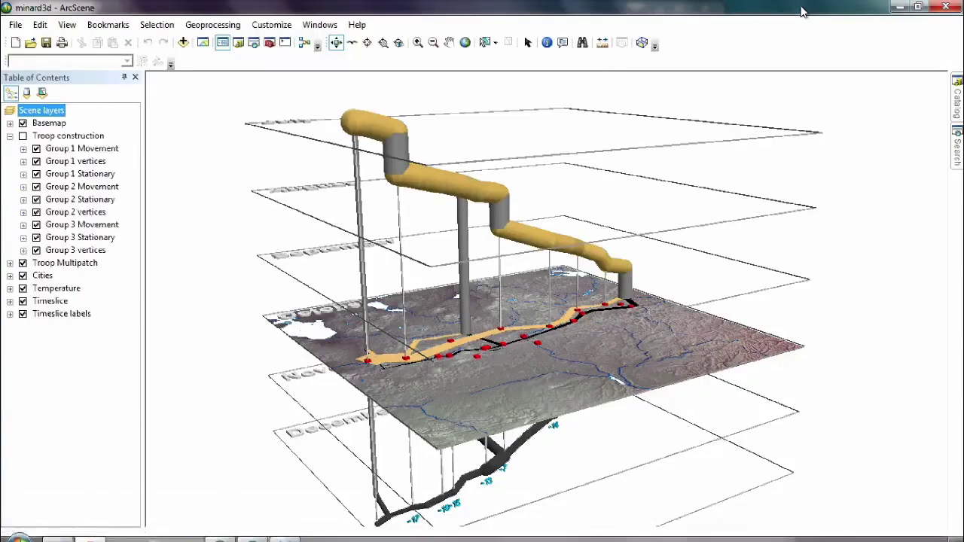
left_click_drag(522, 290, 535, 294)
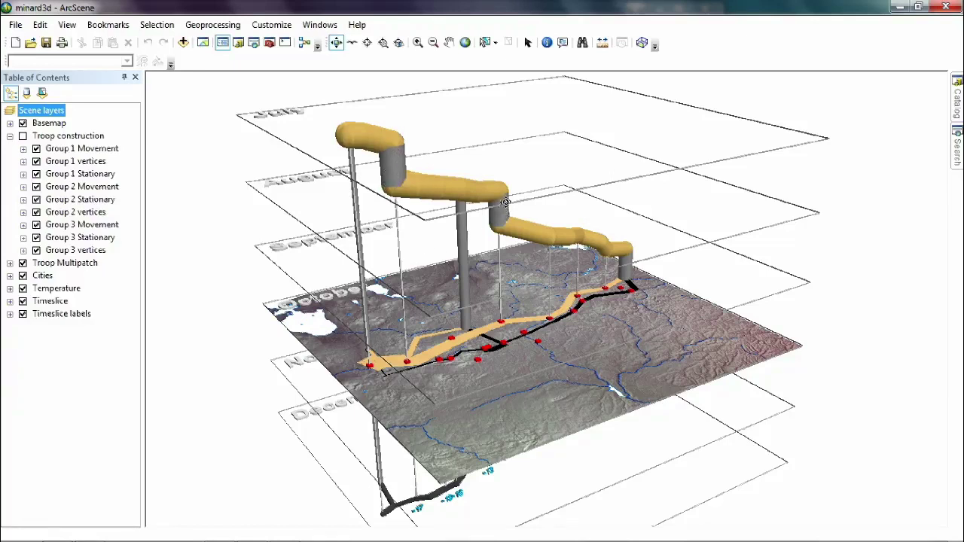
left_click_drag(642, 292, 544, 235)
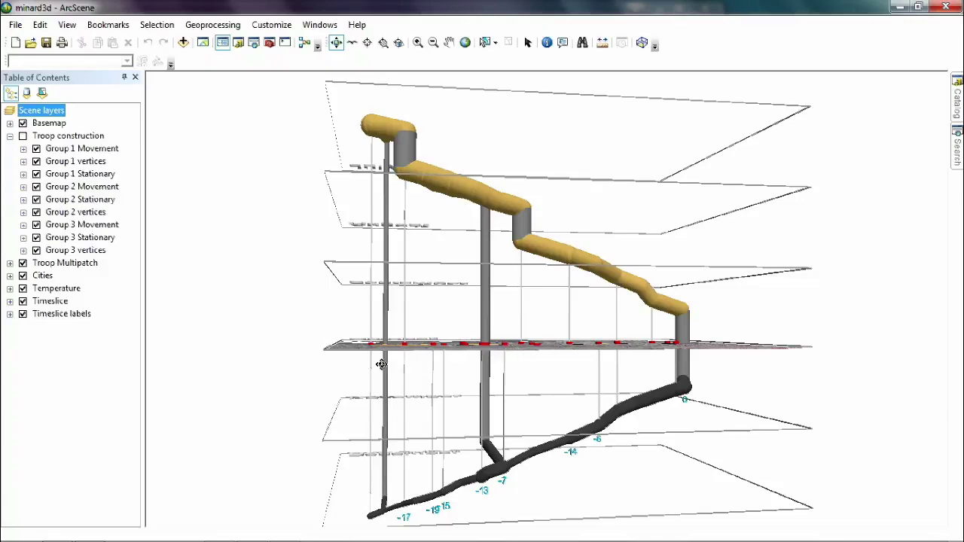
left_click_drag(487, 365, 577, 340)
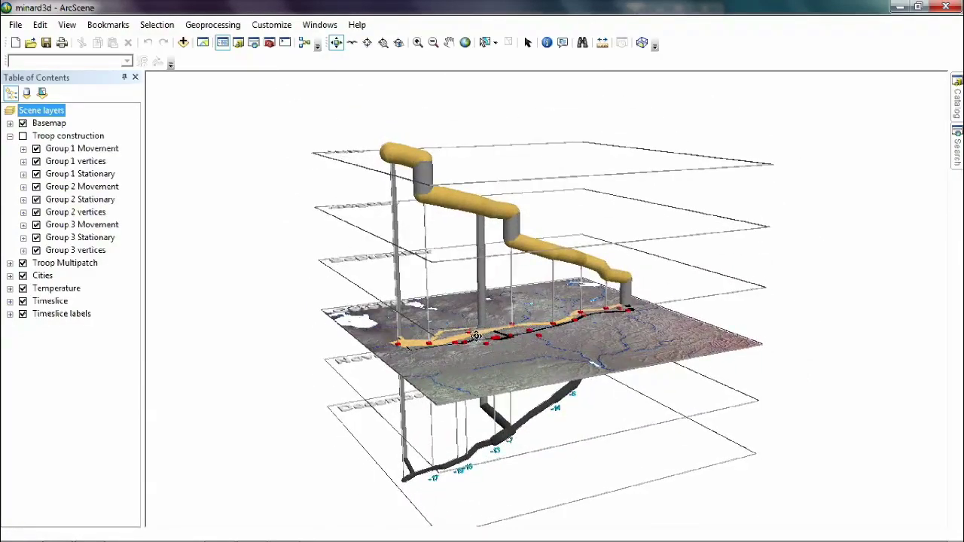
left_click_drag(445, 342, 635, 323)
left_click_drag(394, 289, 588, 277)
left_click_drag(407, 249, 589, 190)
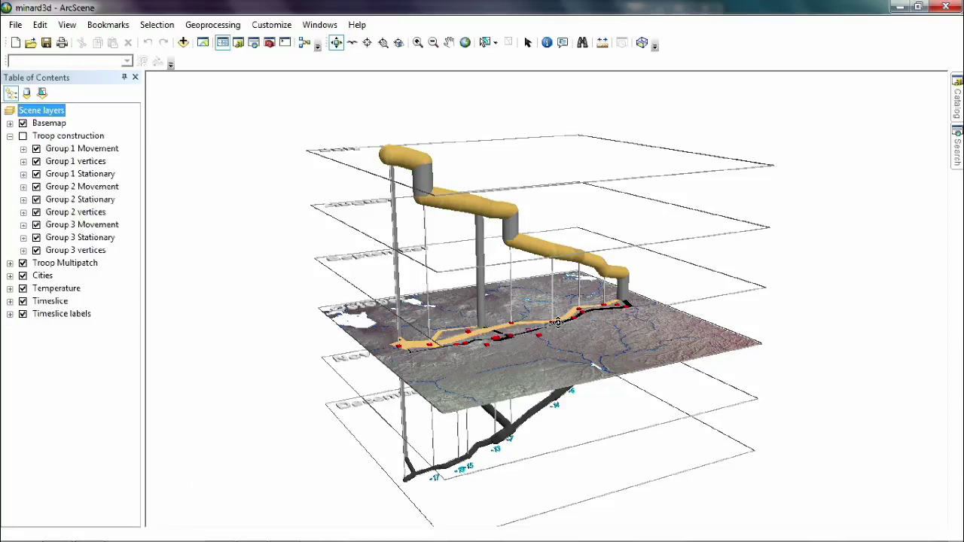
- Rotate the minard3d scene around the troop path and tilt it down to ground level
scroll(637, 309, "down", 3)
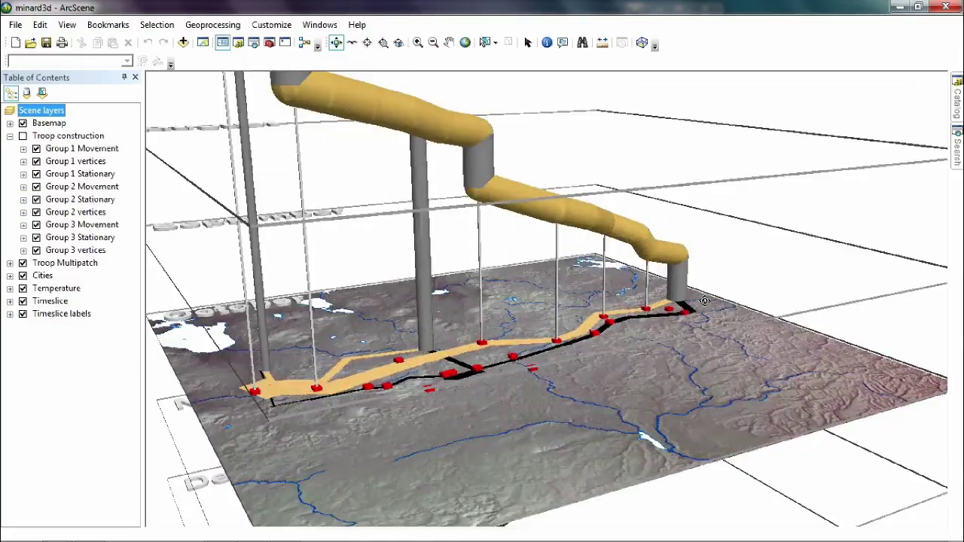
left_click_drag(704, 302, 787, 301)
scroll(796, 303, "down", 4)
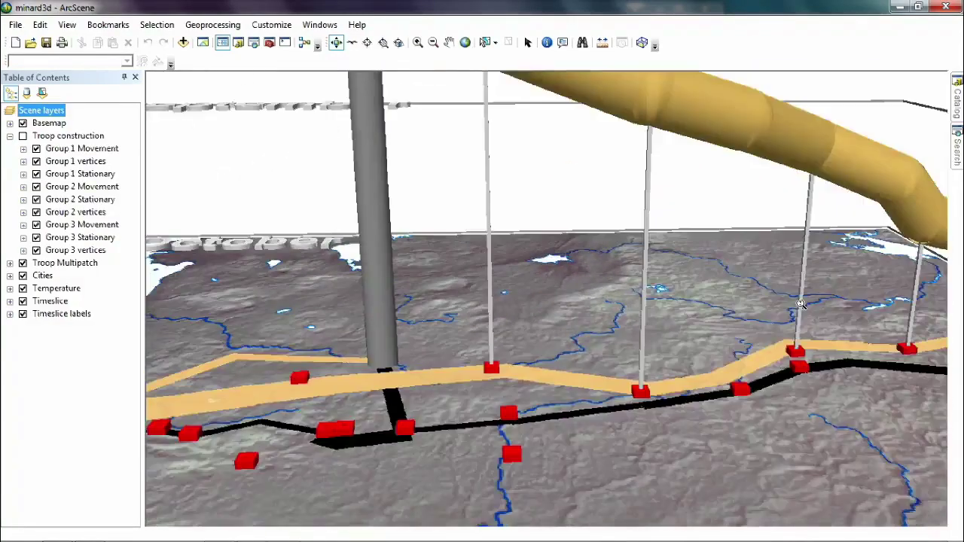
scroll(805, 305, "down", 3)
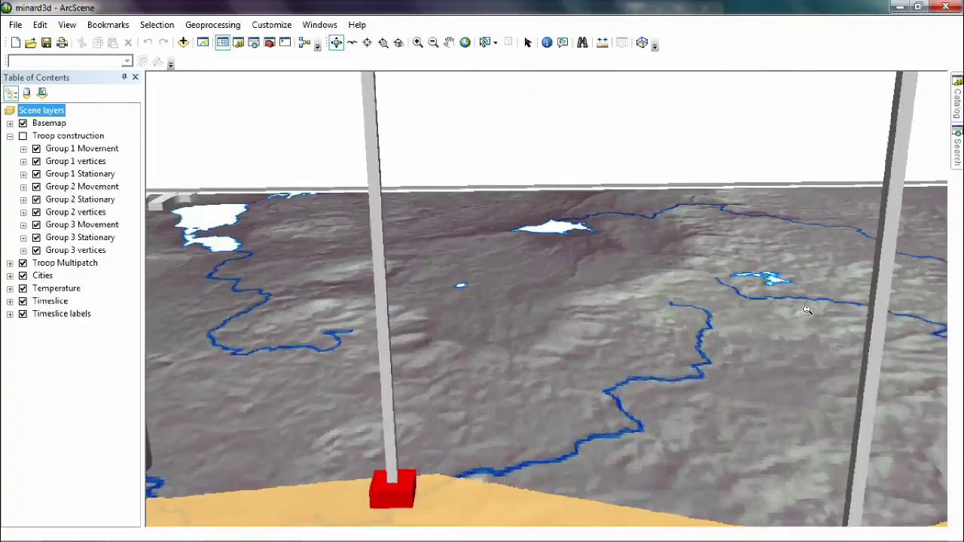
scroll(806, 303, "up", 4)
scroll(805, 303, "up", 3)
left_click_drag(848, 303, 849, 296)
left_click_drag(554, 189, 509, 174)
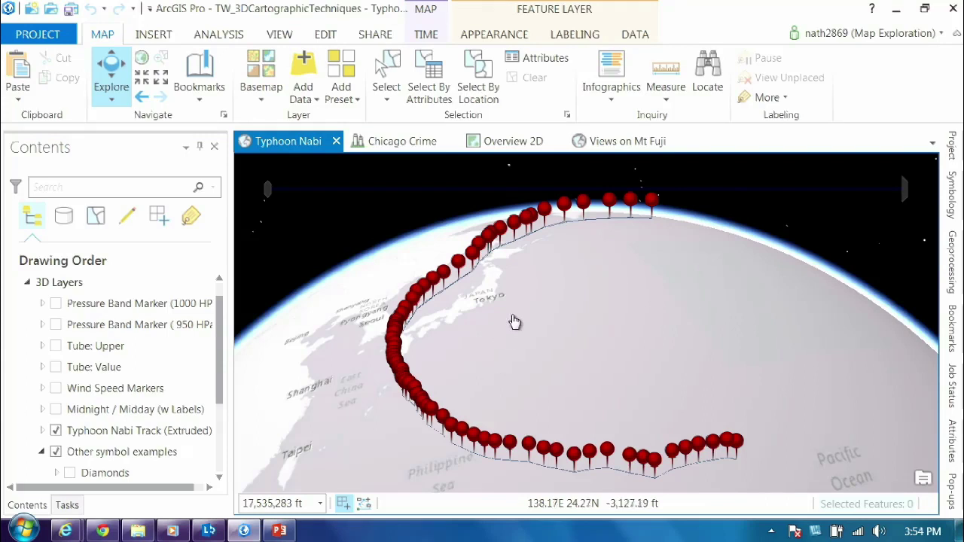
- Show PowerPoint's slide 16, Typhoon Nabi, then minimize the deck to return to the globe
left_click_drag(508, 327, 502, 323)
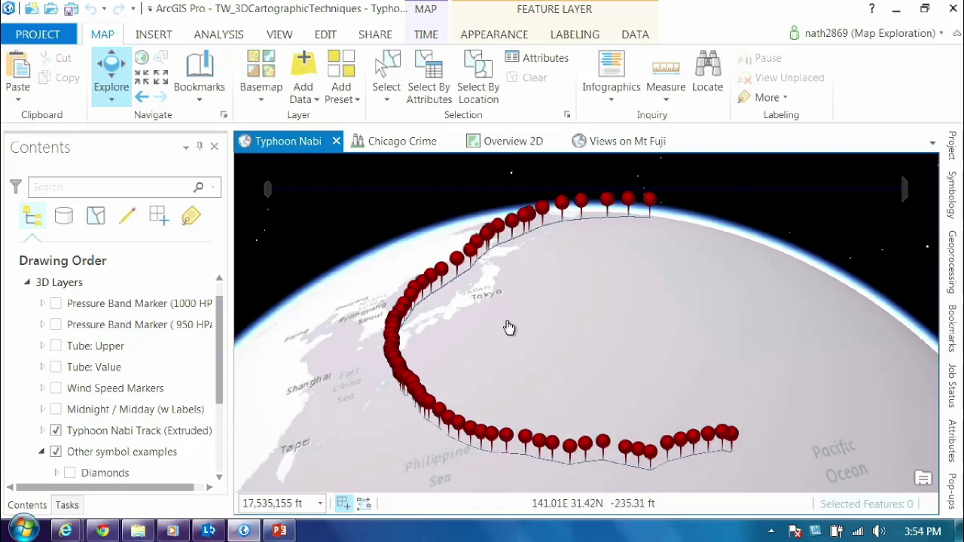
left_click(280, 531)
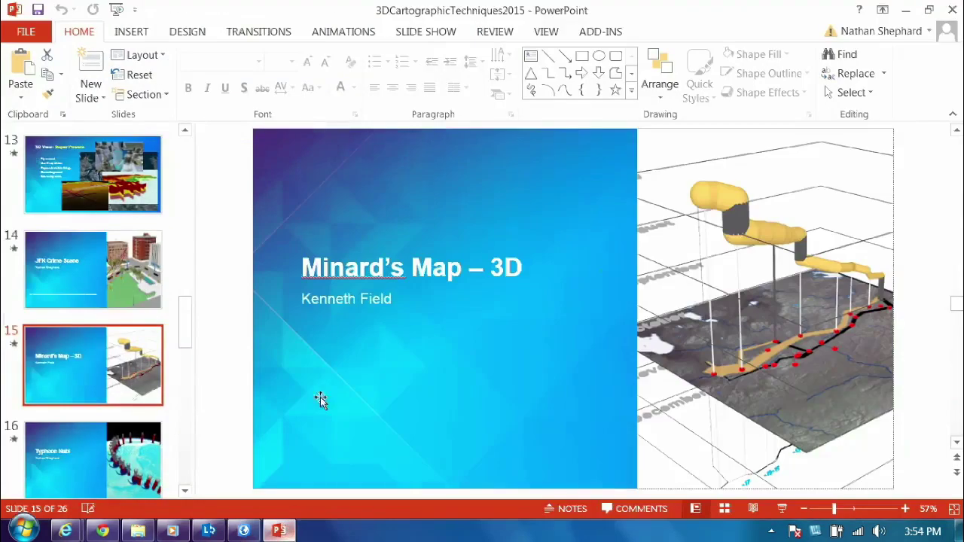
left_click(73, 454)
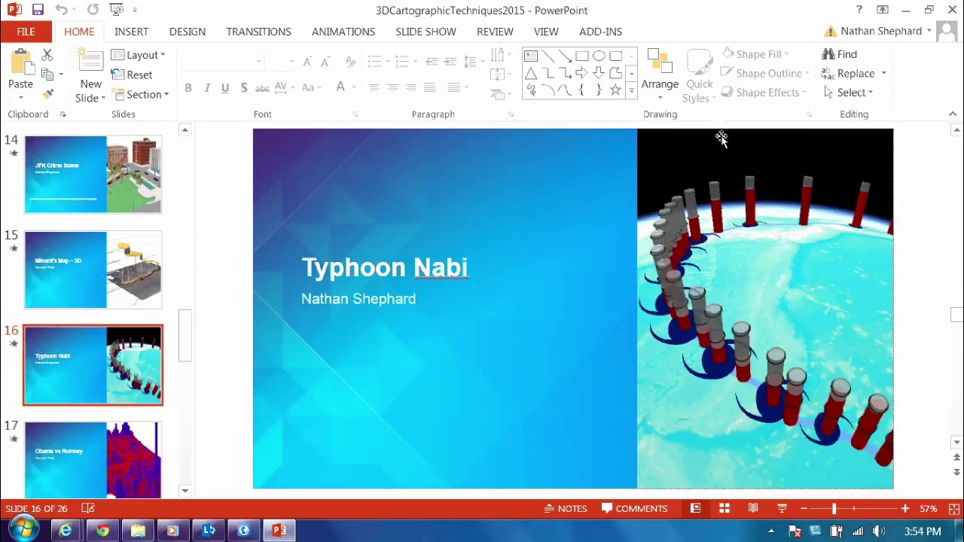
left_click(906, 9)
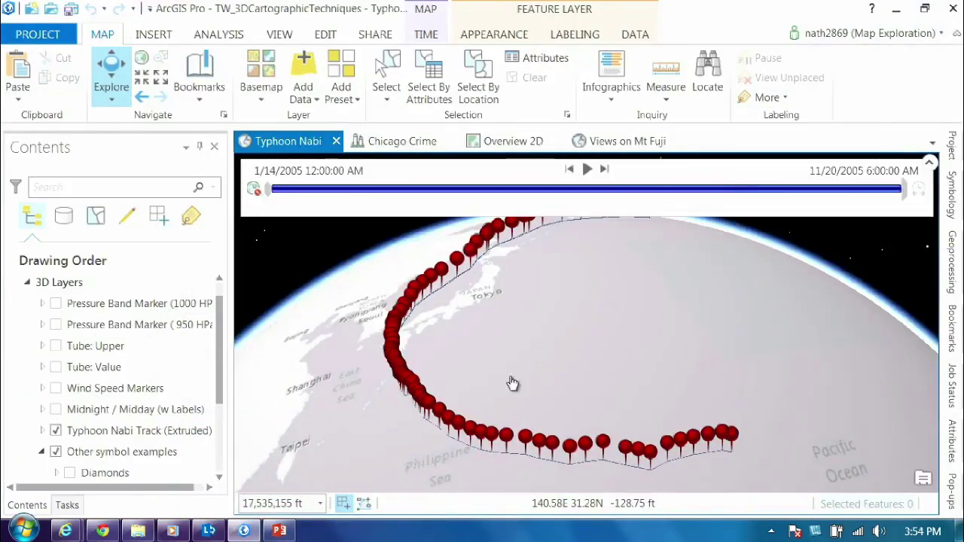
- Inspect one typhoon pushpin's attribute pop-up, then close it
left_click_drag(533, 366, 491, 377)
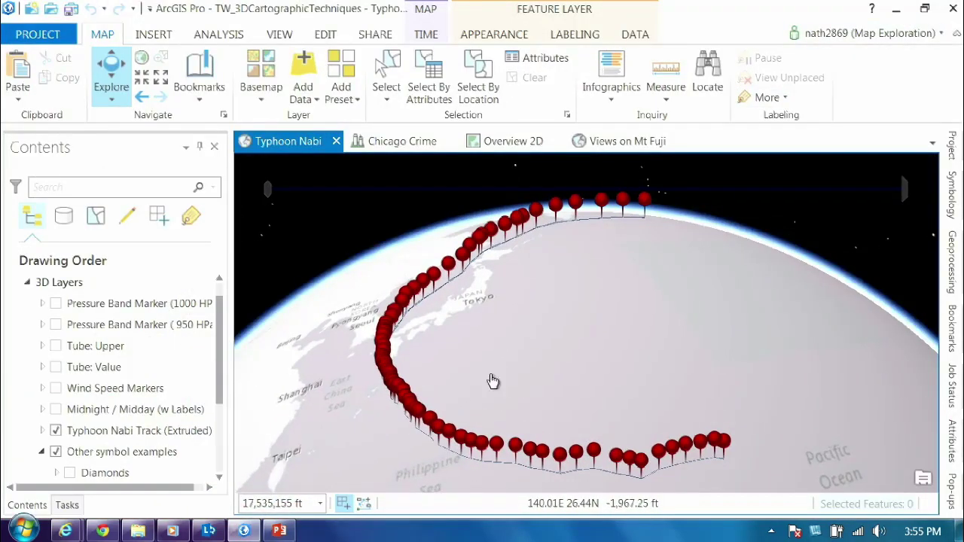
left_click_drag(220, 381, 224, 439)
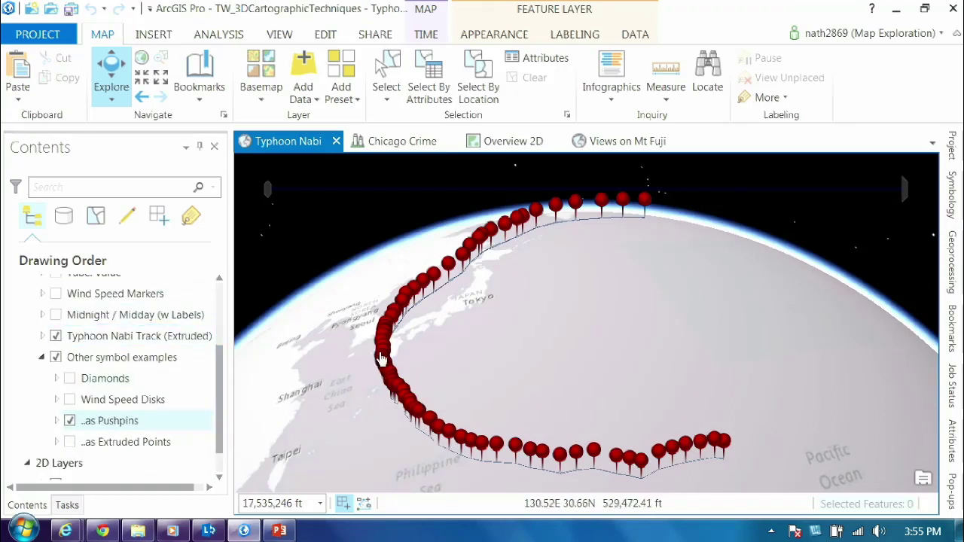
left_click(482, 451)
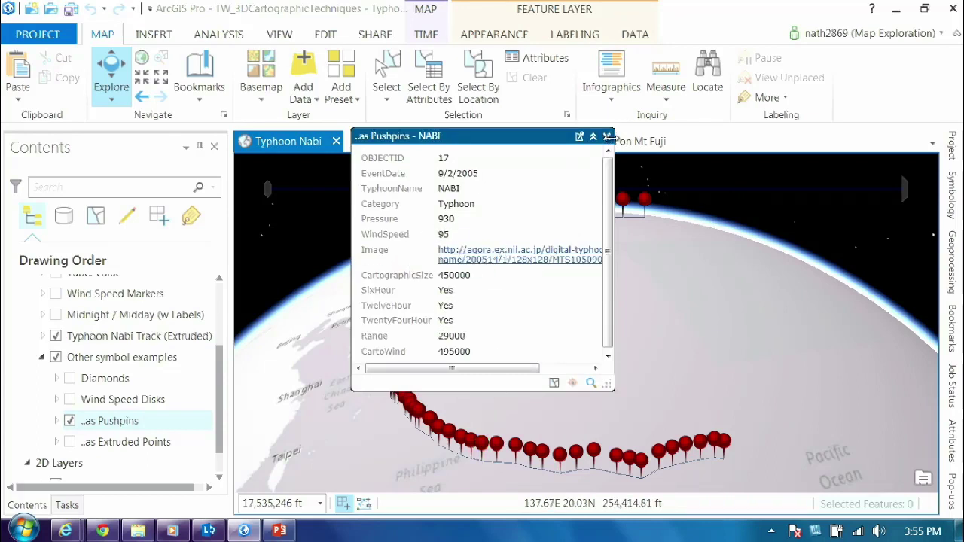
left_click(606, 137)
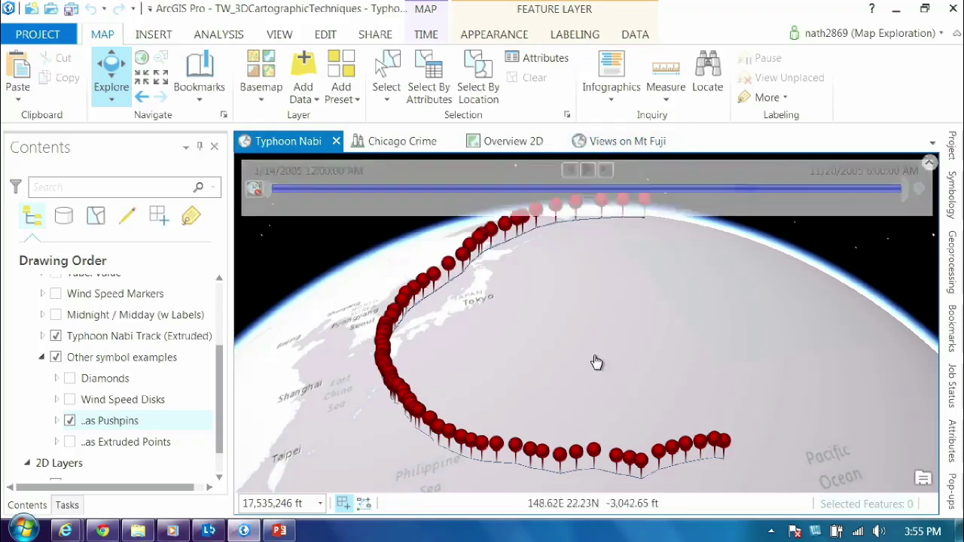
- Pan the globe and switch off the ..as Pushpins layer
left_click_drag(593, 359, 560, 333)
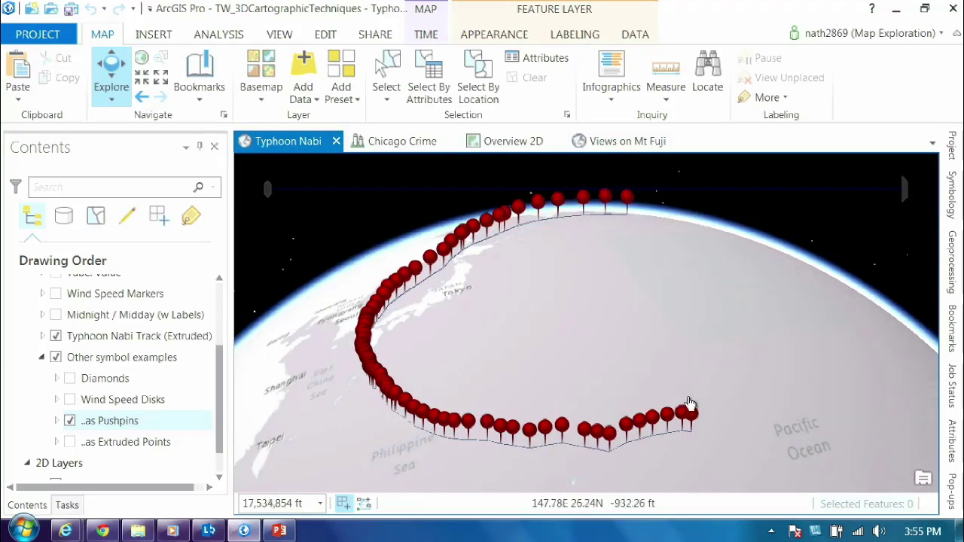
left_click_drag(583, 329, 592, 343)
left_click(84, 427)
left_click(69, 421)
left_click(70, 444)
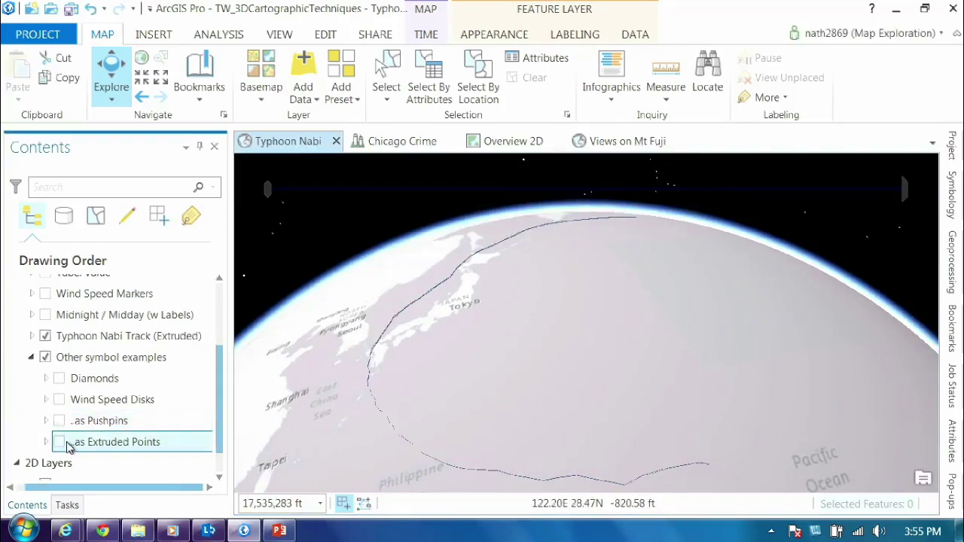
- Turn on ..as Extruded Points and orbit the globe to see the bars from the side
left_click(59, 443)
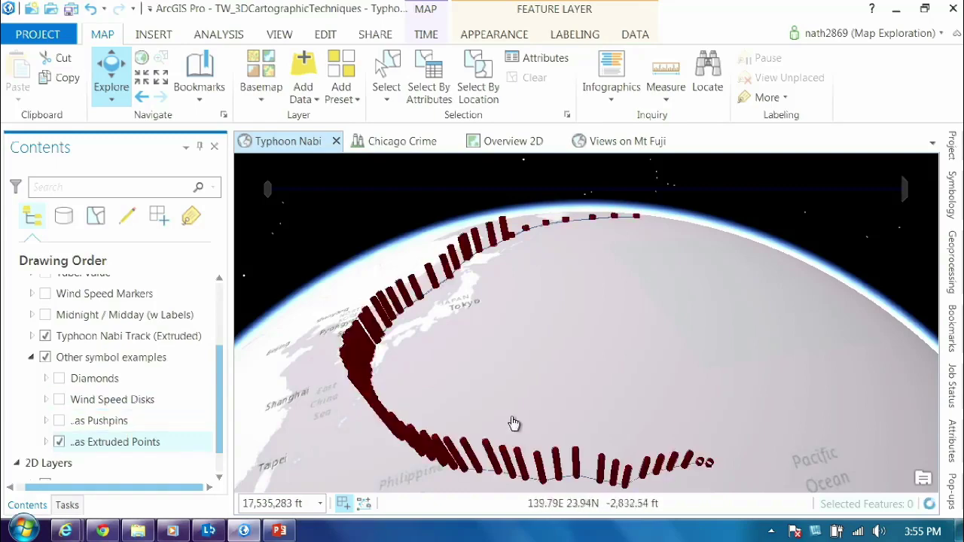
scroll(580, 329, "up", 2)
scroll(577, 346, "up", 3)
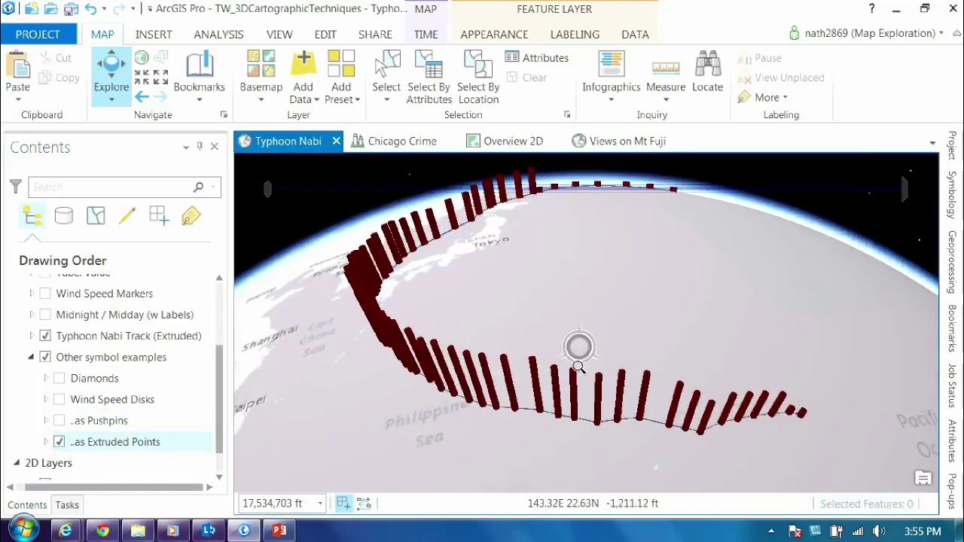
middle_click_drag(565, 337, 545, 350)
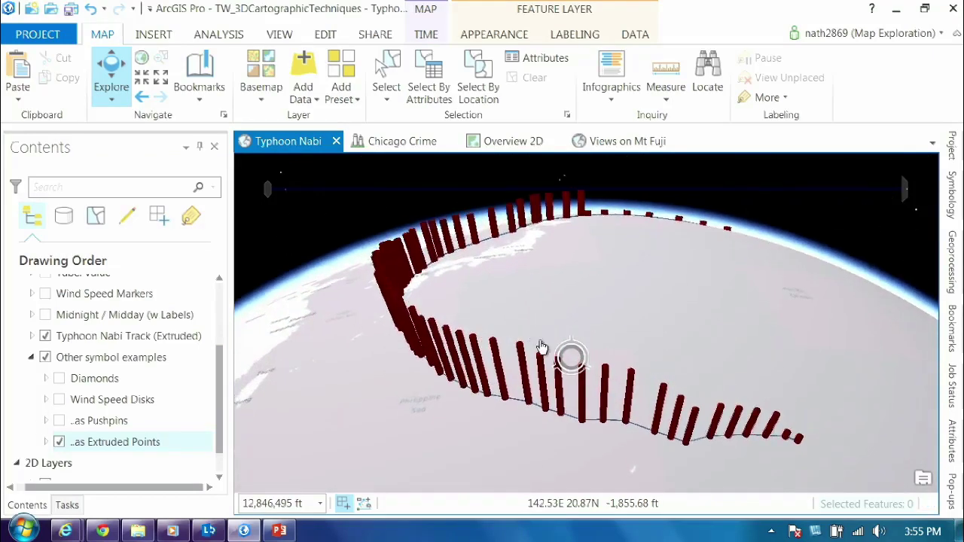
scroll(570, 308, "down", 3)
mouse_move(546, 295)
middle_mouse_down()
mouse_move(646, 280)
mouse_move(542, 294)
middle_mouse_up()
- Hide ..as Extruded Points, then turn off and collapse the Other symbol examples group
left_click(84, 441)
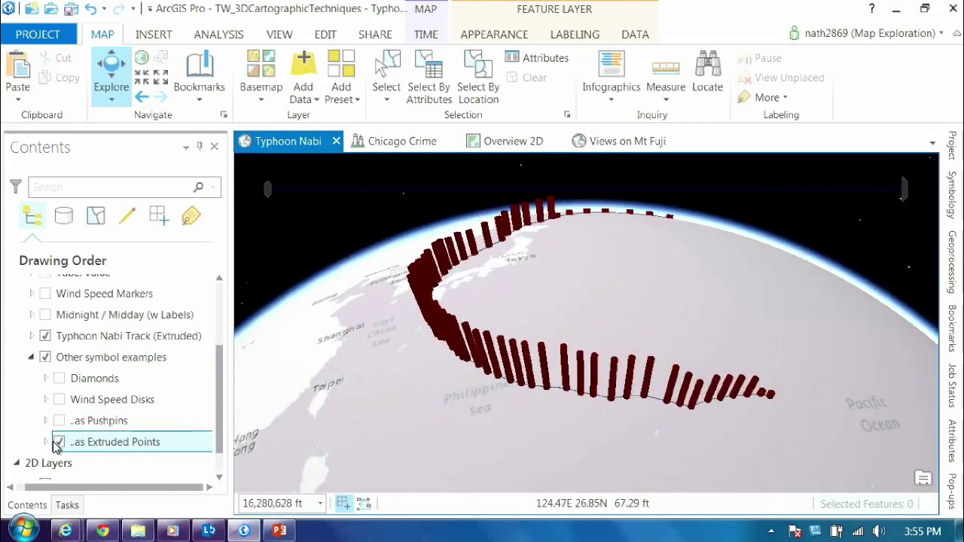
left_click(58, 443)
left_click(53, 356)
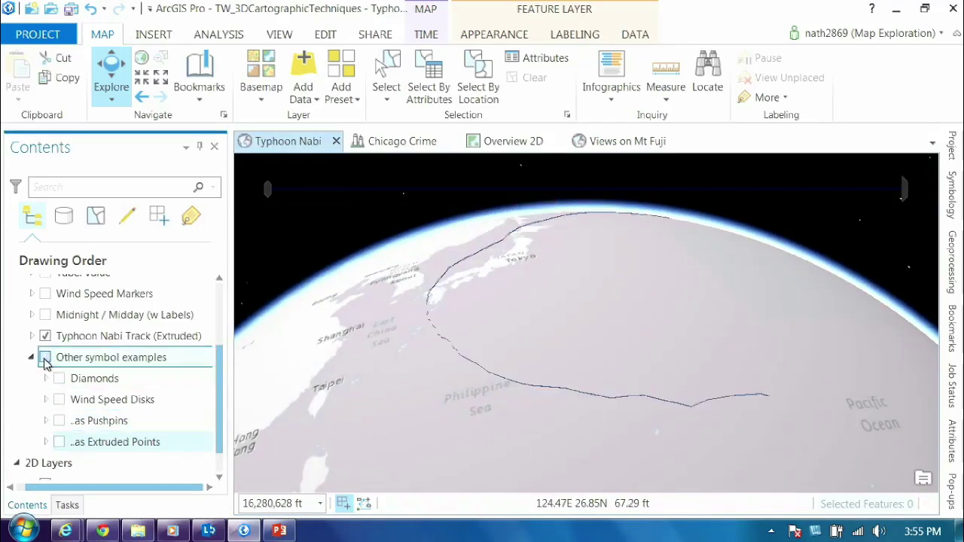
left_click(32, 358)
- Turn on the remaining 3D typhoon layers and pan the globe view
left_click_drag(215, 394, 220, 364)
left_click(49, 406, "ctrl")
left_click(51, 447)
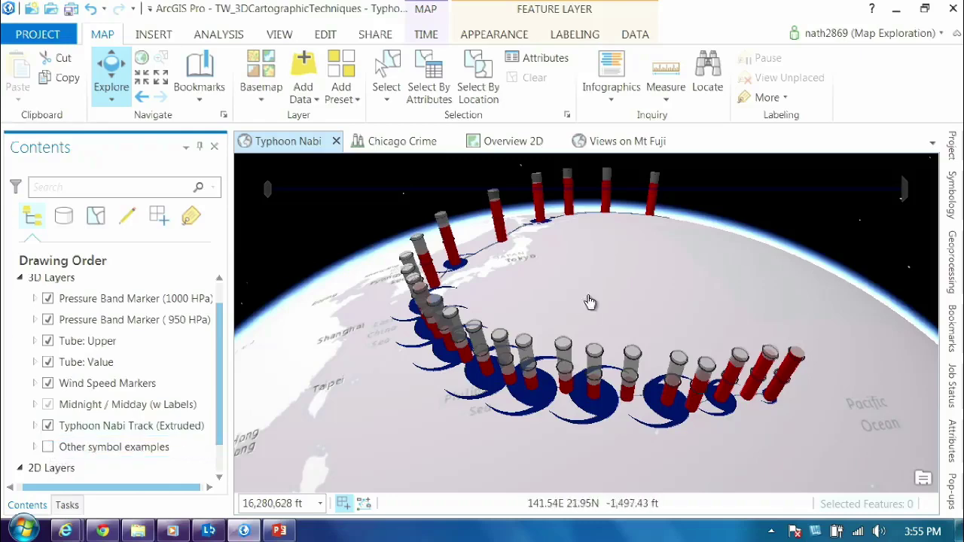
mouse_move(560, 296)
left_mouse_down()
mouse_move(533, 312)
mouse_move(533, 303)
mouse_move(548, 308)
left_mouse_up()
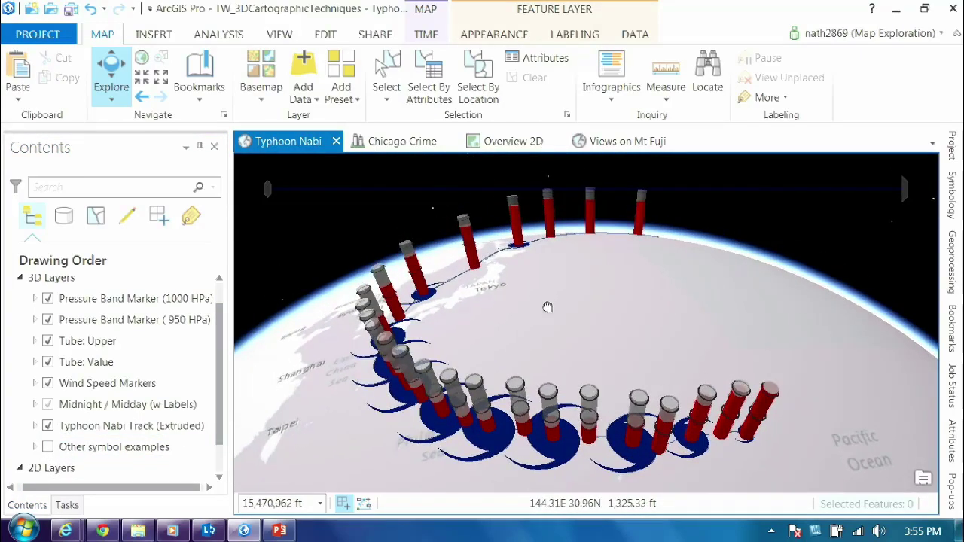
mouse_move(422, 192)
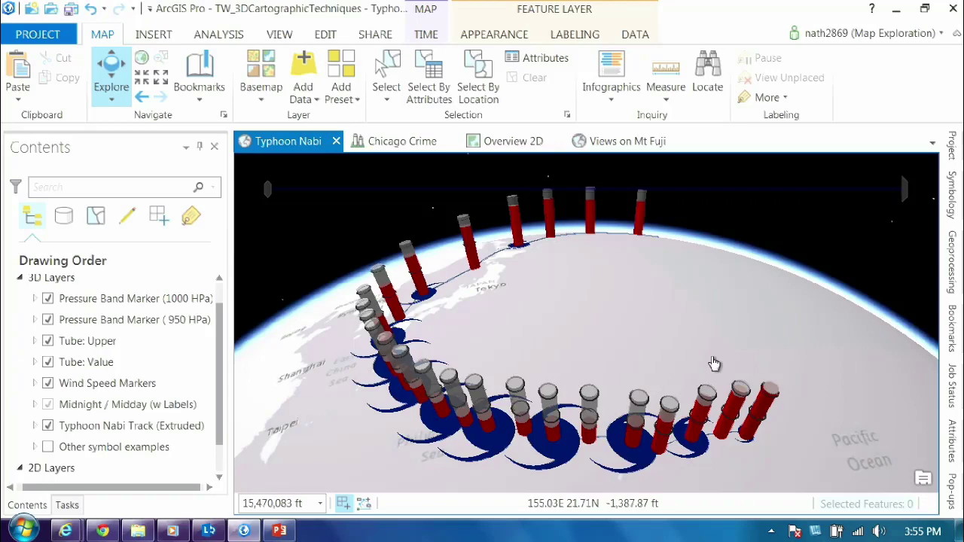
scroll(621, 309, "down", 2)
- Pan toward Hong Kong and tilt the globe closer to the pressure tubes
left_click_drag(637, 315, 652, 330)
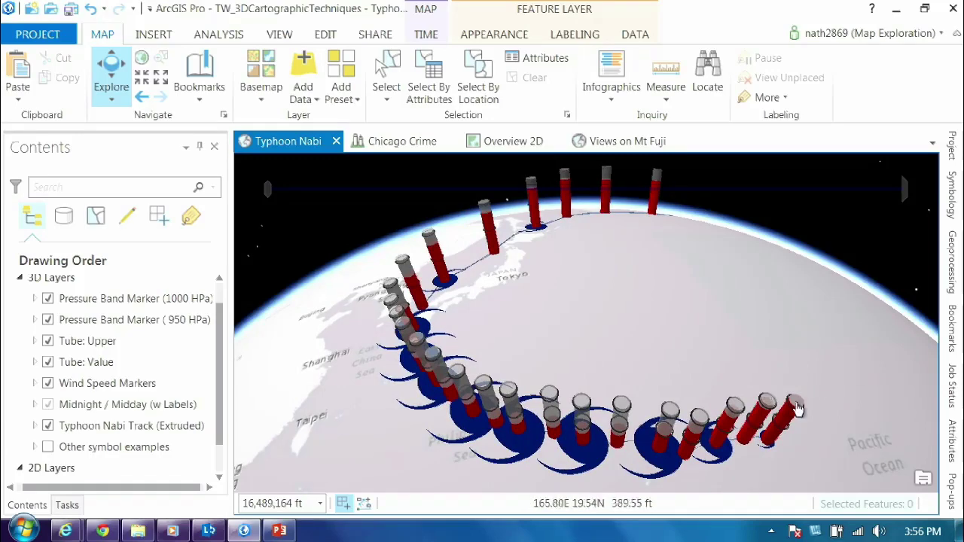
left_click_drag(579, 364, 661, 339)
scroll(657, 332, "down", 3)
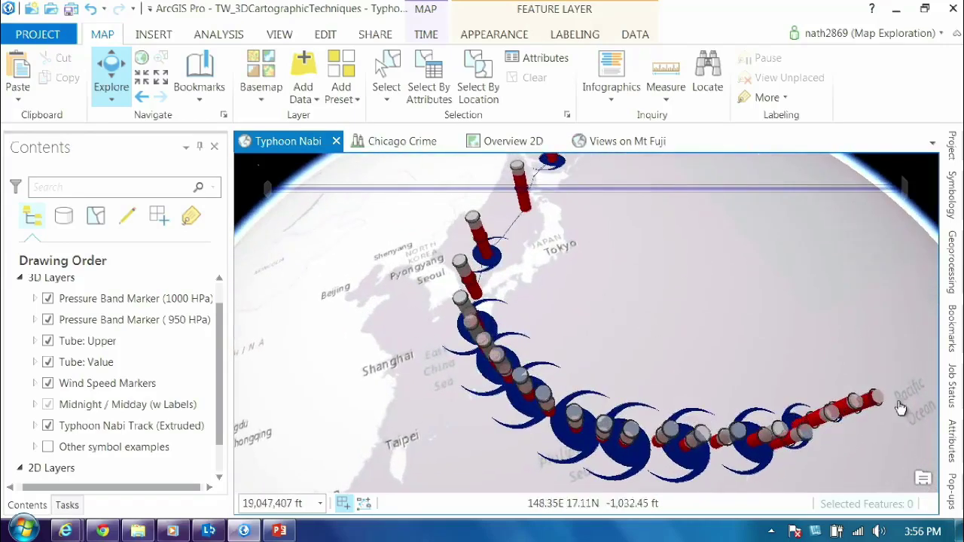
middle_click_drag(526, 290, 535, 319)
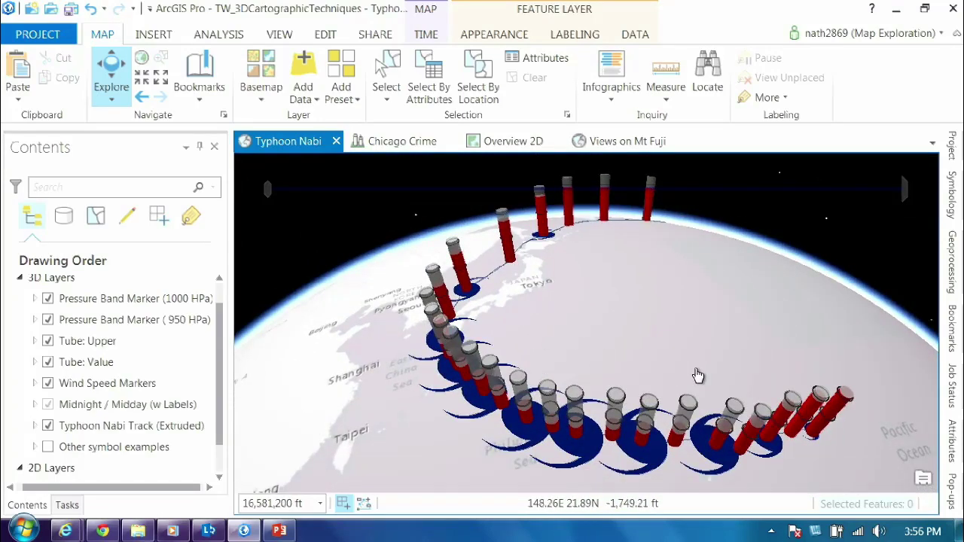
middle_click_drag(692, 356, 701, 271)
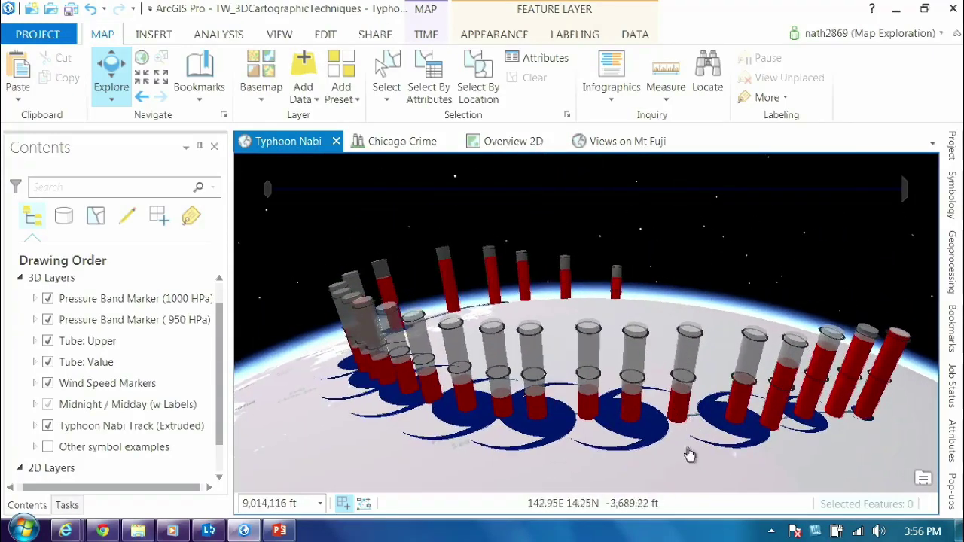
scroll(685, 447, "up", 1)
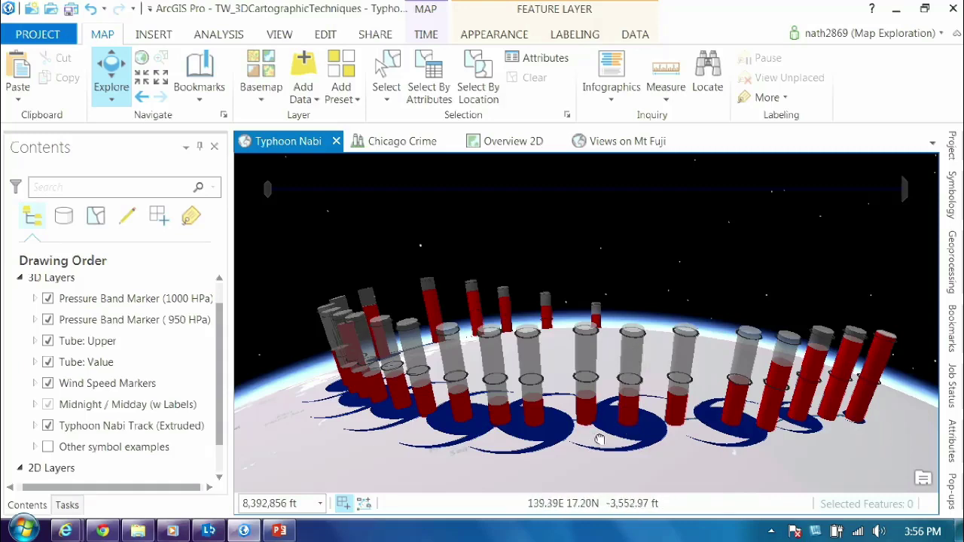
left_click_drag(599, 439, 609, 443)
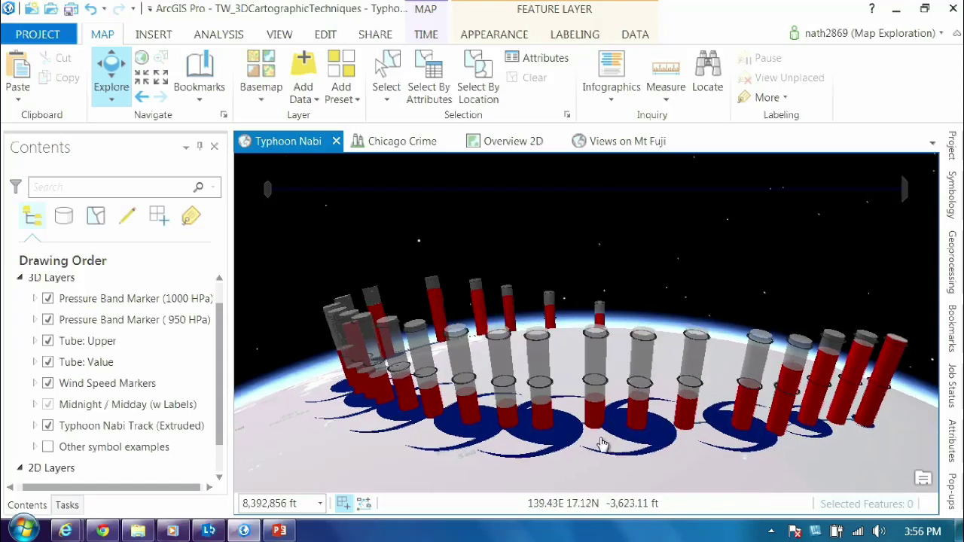
- Toggle the Tube: Upper layer off and back on, then pull the view back
left_click(47, 341)
left_click(48, 341)
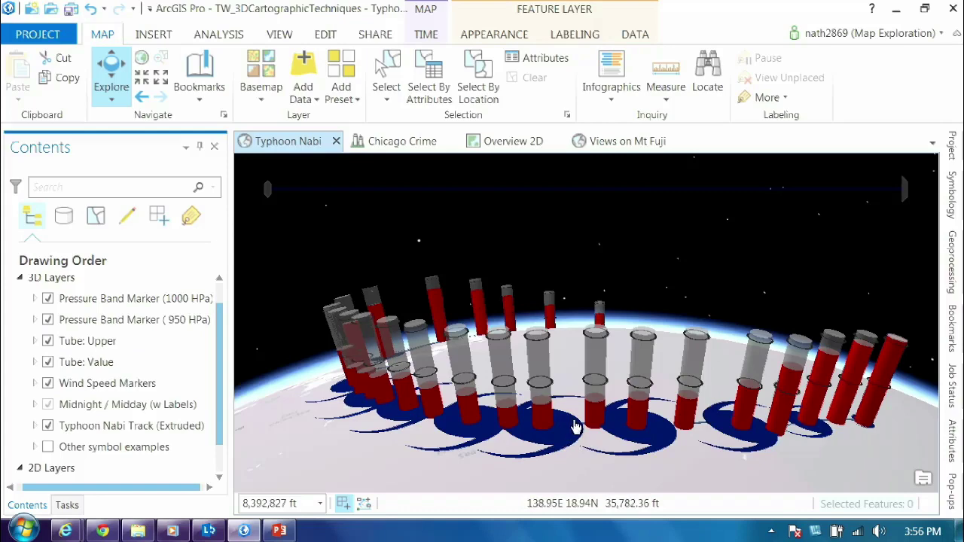
middle_click_drag(576, 390, 630, 364)
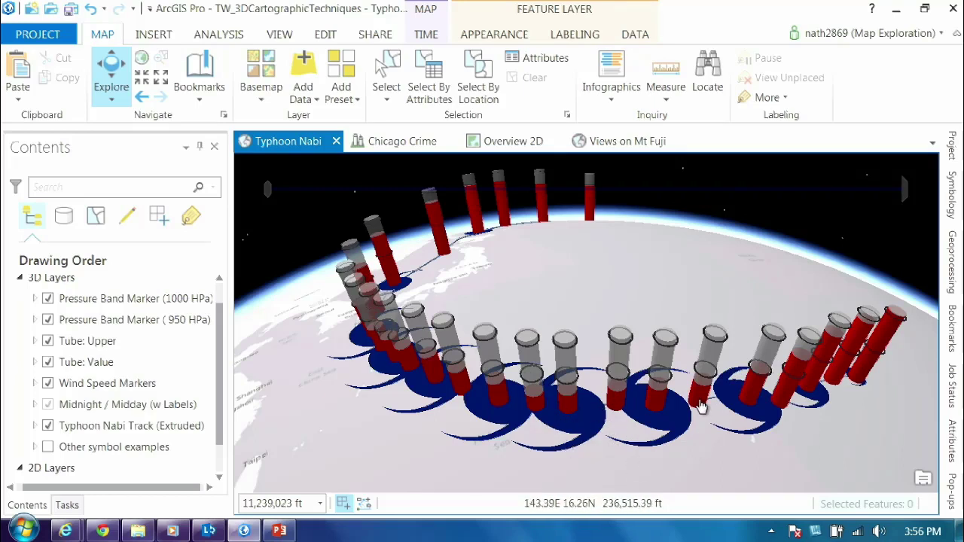
scroll(692, 354, "up", 5)
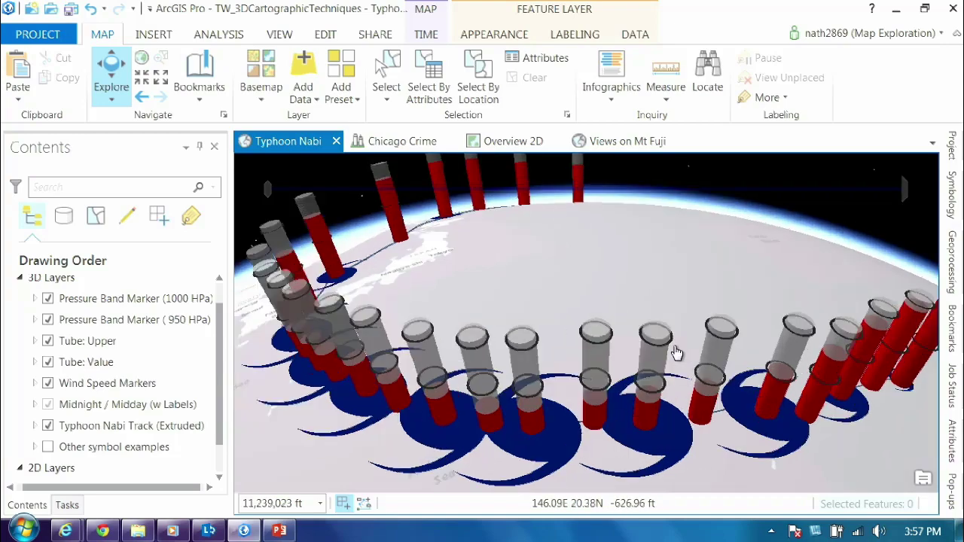
scroll(618, 360, "up", 3)
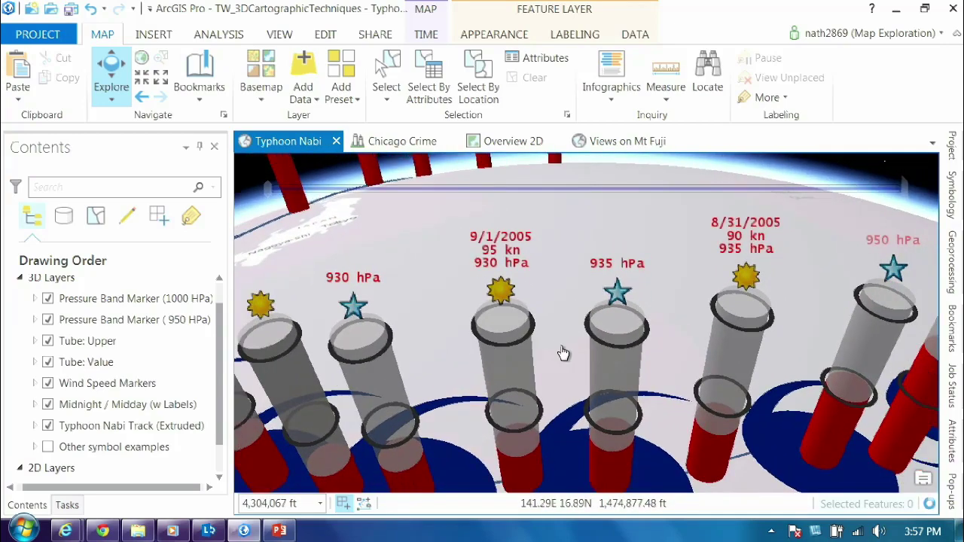
middle_click_drag(558, 342, 514, 330)
left_click_drag(517, 331, 575, 401)
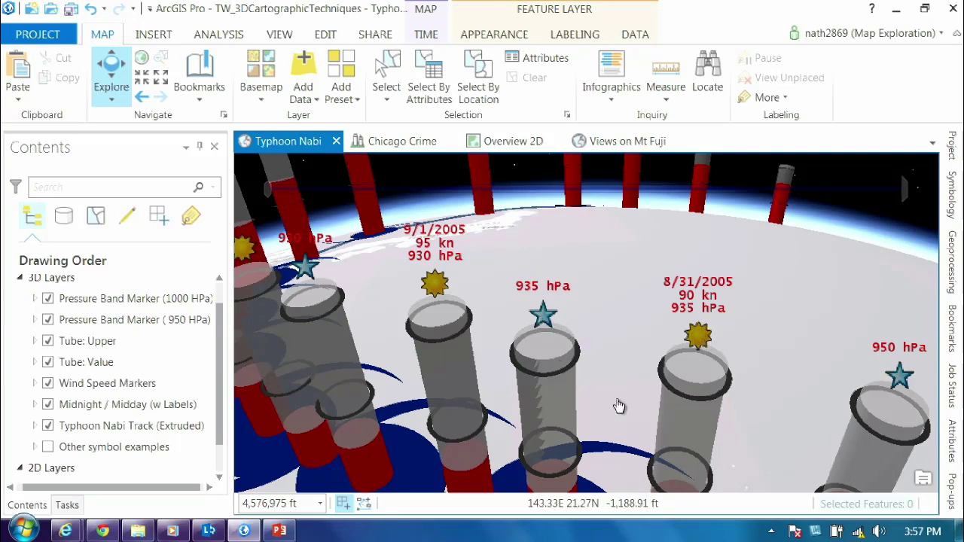
left_click_drag(625, 374, 714, 420)
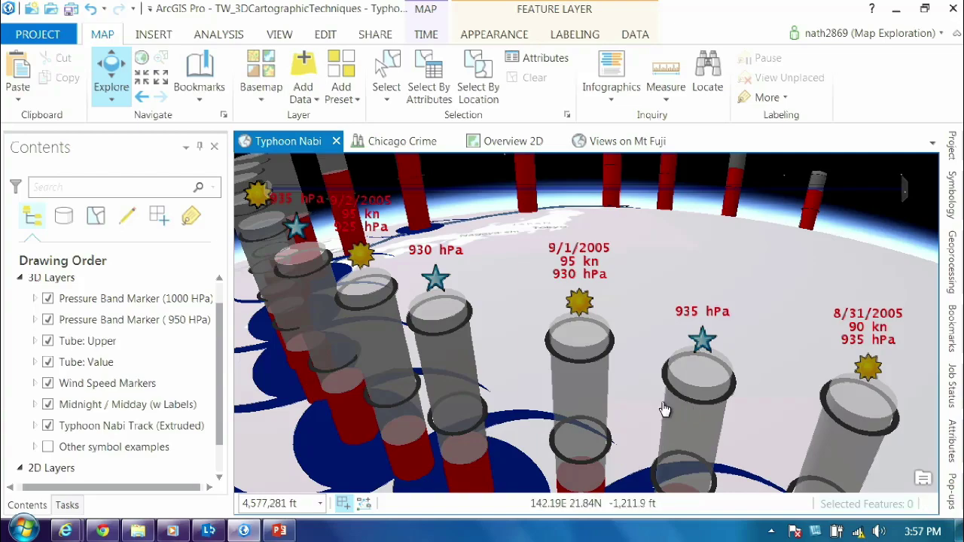
left_click_drag(665, 409, 511, 337)
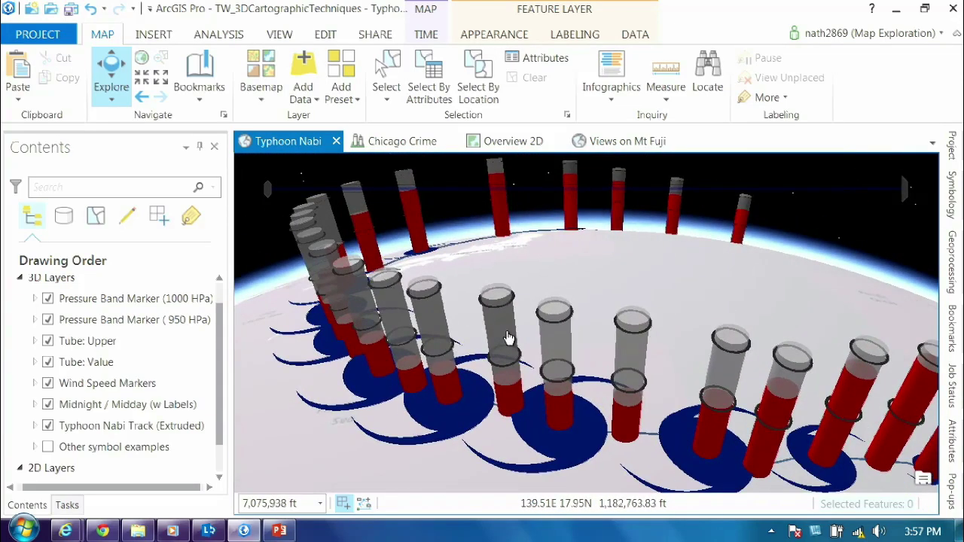
- Check the pop-ups for the 930, 950 and 935 hPa tubes, then dismiss them
left_click(510, 338)
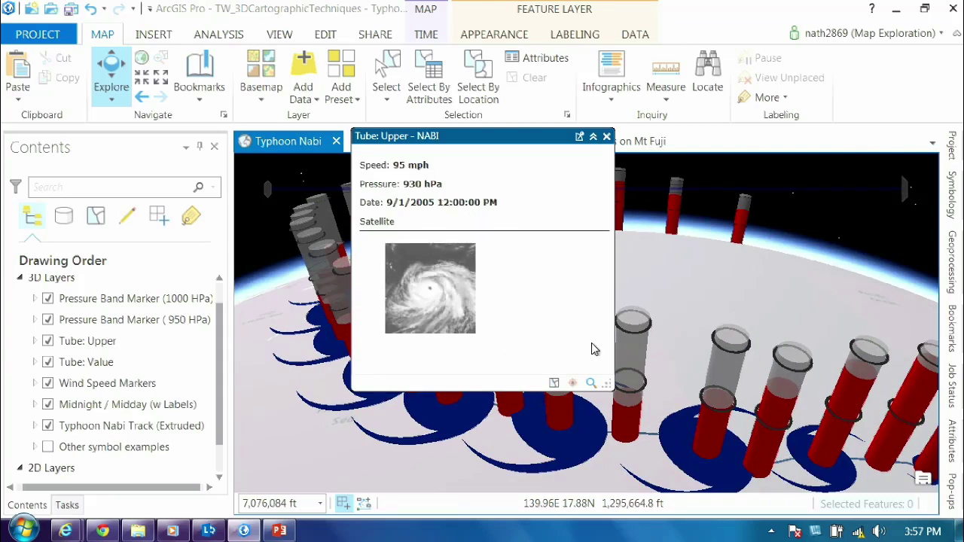
left_click(729, 370)
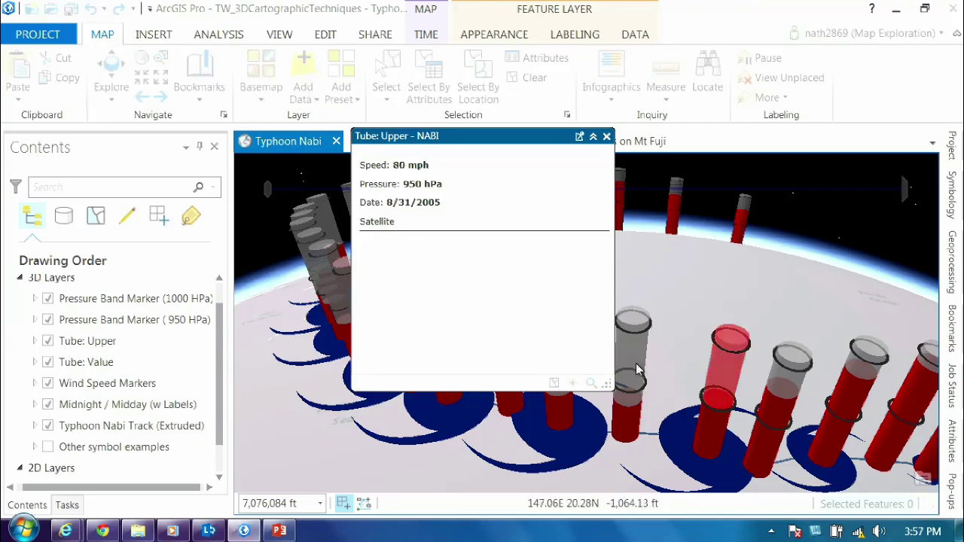
left_click(633, 324)
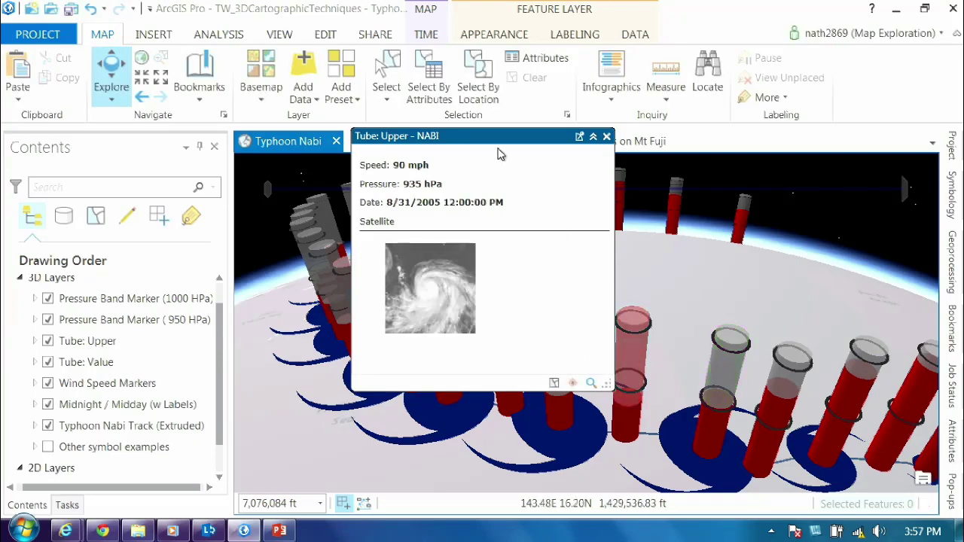
left_click(606, 137)
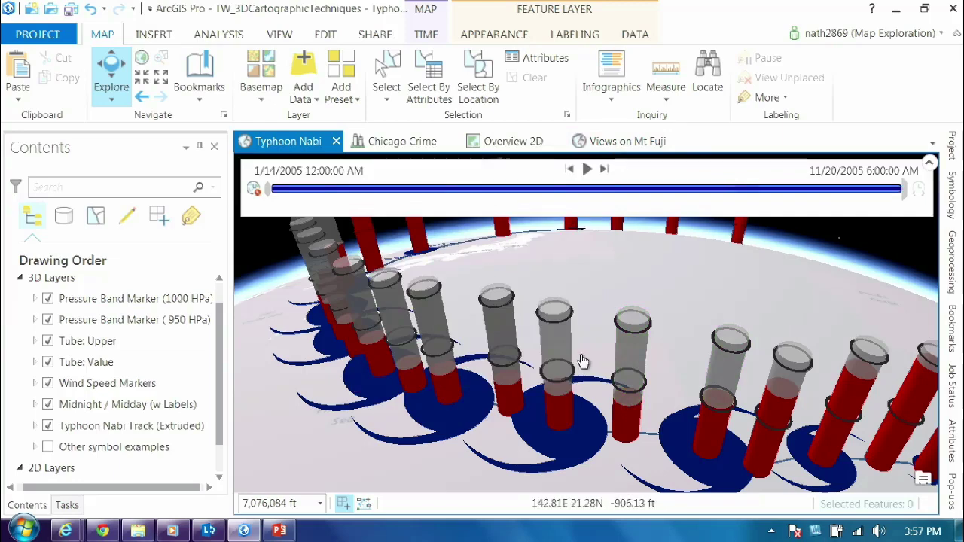
- Zoom out and reframe the storm track, then bring PowerPoint back to the front
scroll(582, 361, "down", 3)
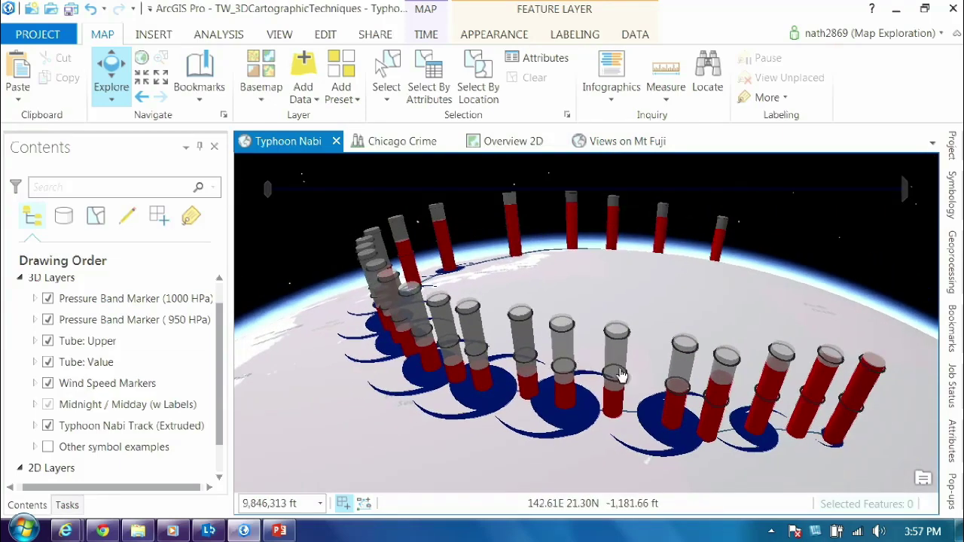
middle_click_drag(633, 407, 595, 424)
middle_click_drag(580, 304, 587, 308)
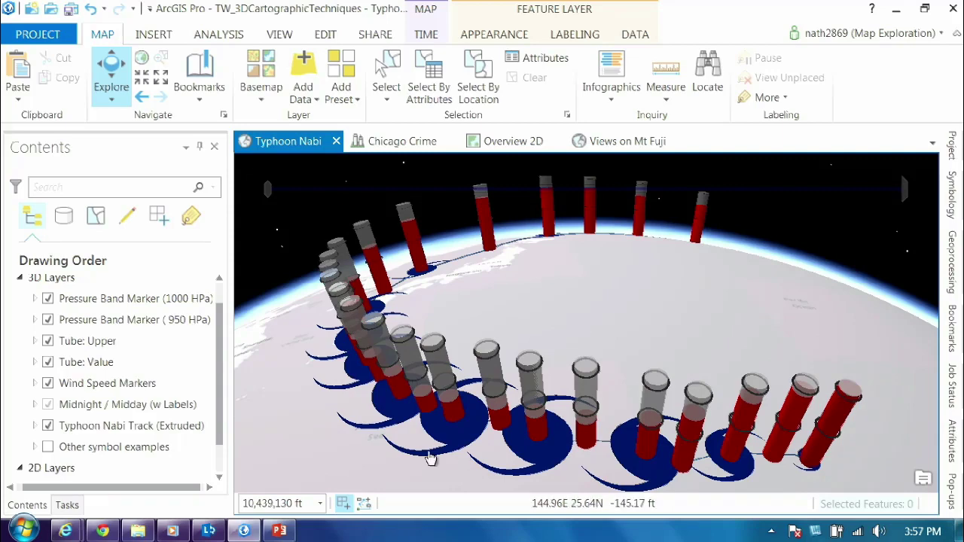
left_click(280, 531)
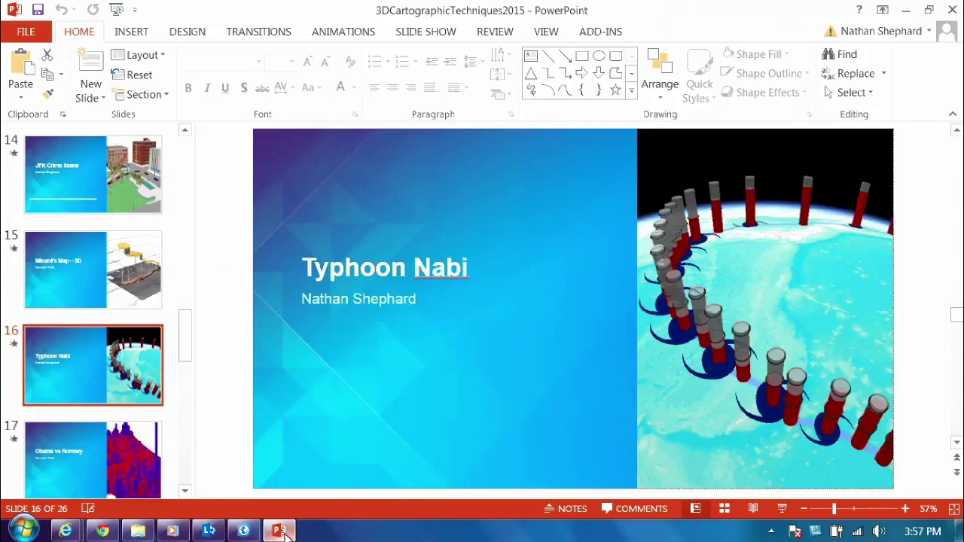
- Go to the Obama vs Romney slide
left_click(72, 456)
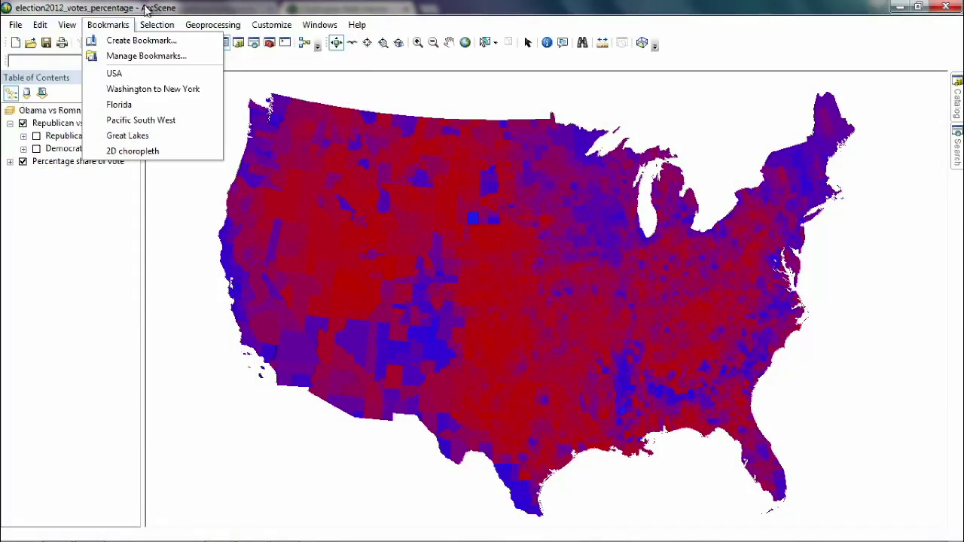
- Tilt and rotate the election map into an oblique view of the extruded county vote bars
left_click(188, 8)
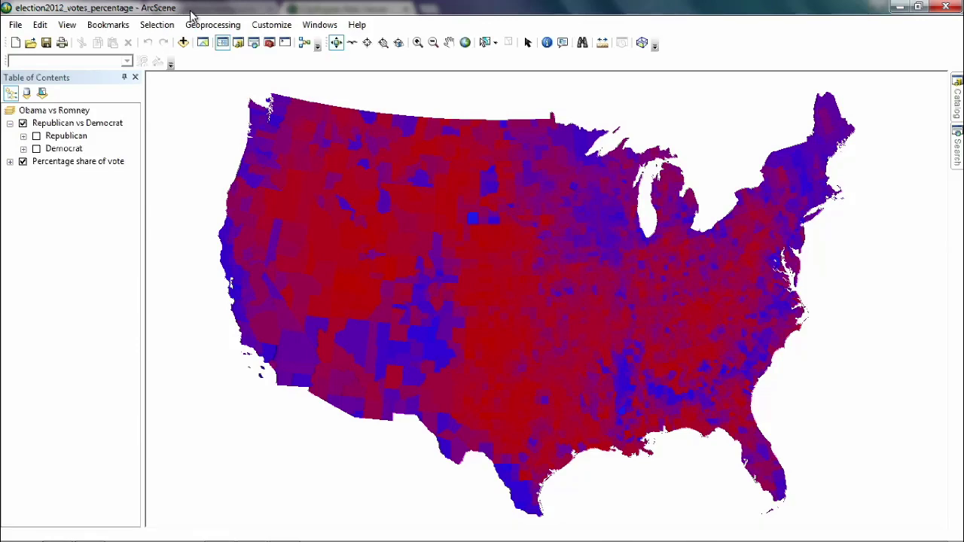
left_click_drag(520, 454, 516, 287)
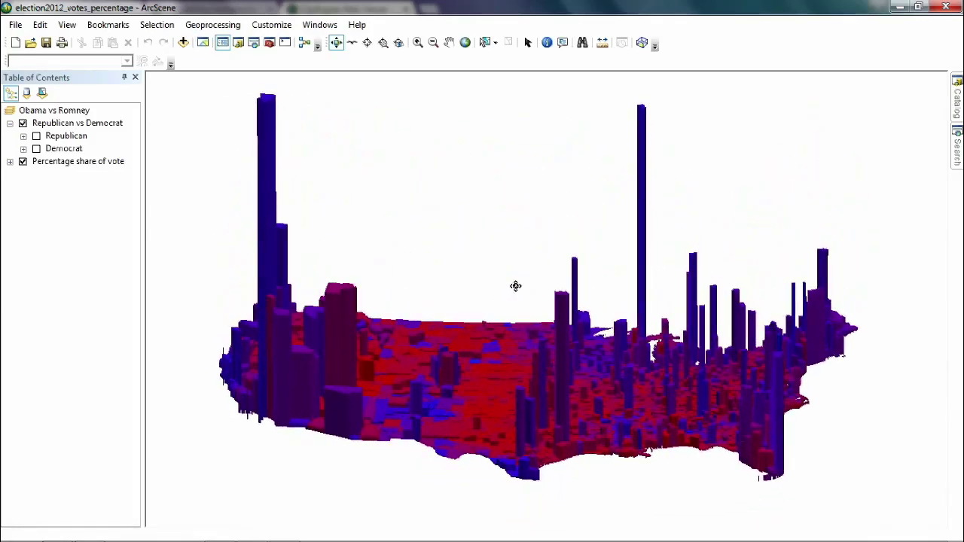
left_click_drag(676, 397, 536, 419)
left_click(108, 25)
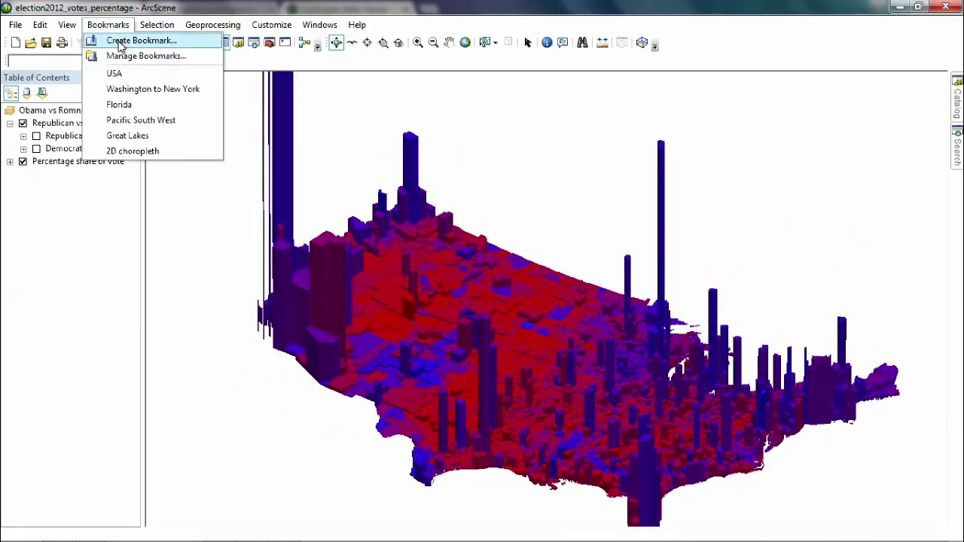
- Set the viewer's field of view (Viewfield angle) to 55 in View Settings
left_click(98, 40)
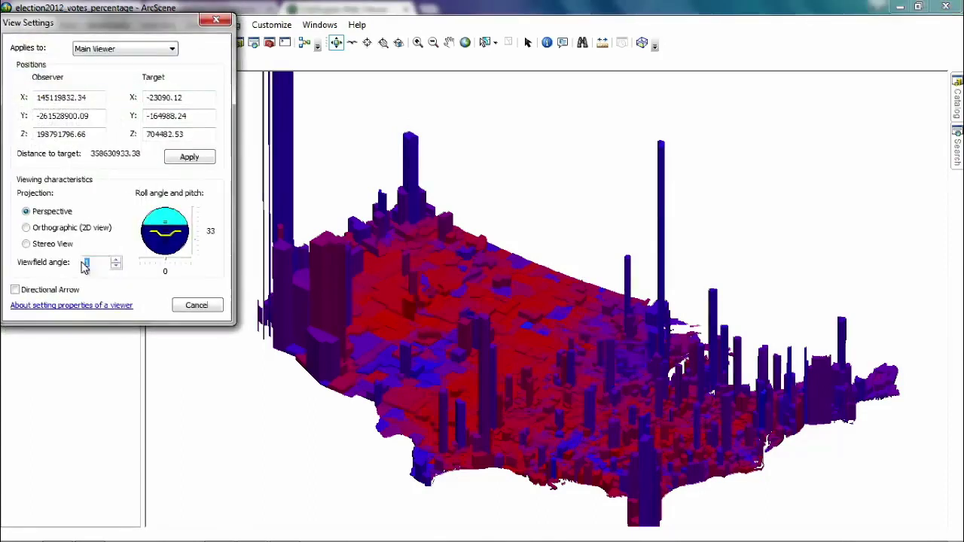
type("55")
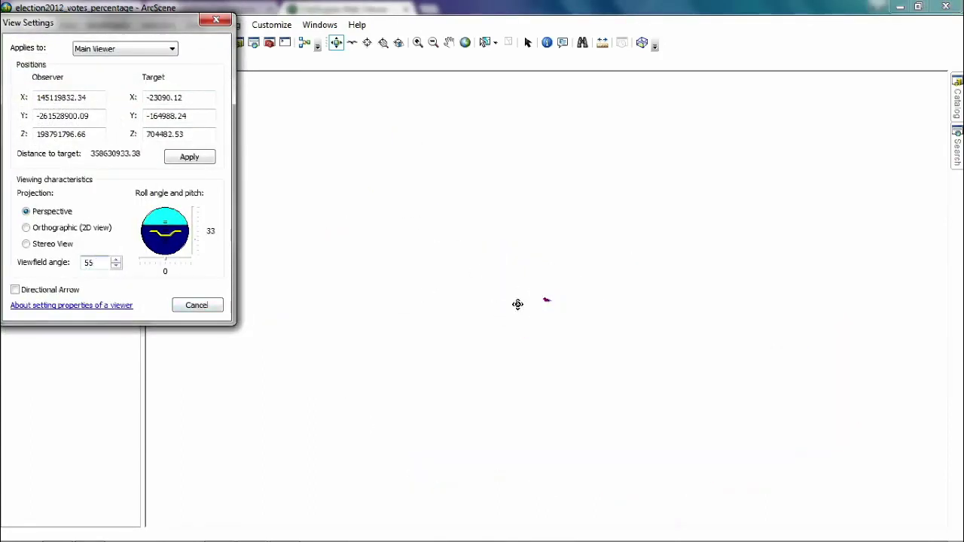
scroll(559, 304, "up", 5)
scroll(560, 303, "up", 3)
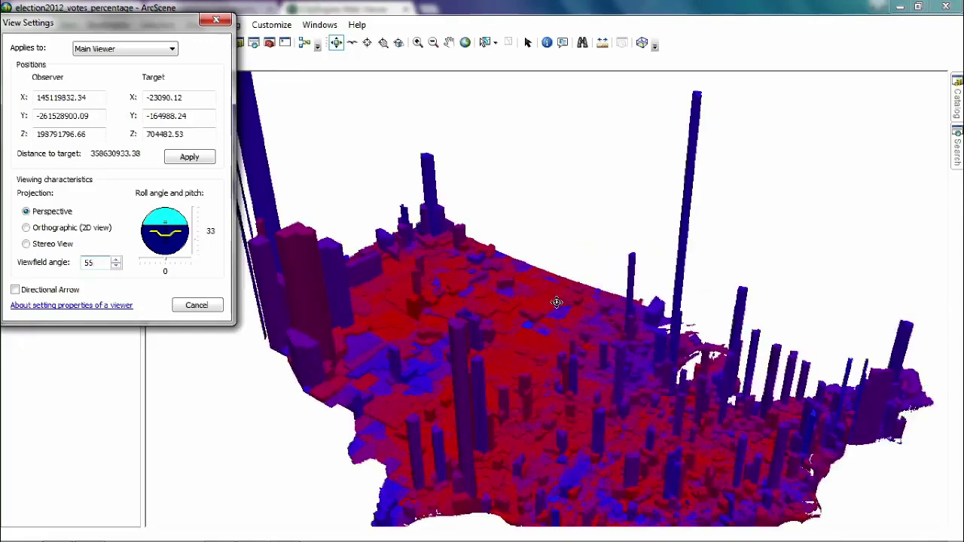
scroll(561, 302, "down", 1)
scroll(561, 302, "up", 2)
- Orbit the election bars to a near-horizontal view, then raise the viewpoint above them
left_click_drag(591, 391, 578, 371)
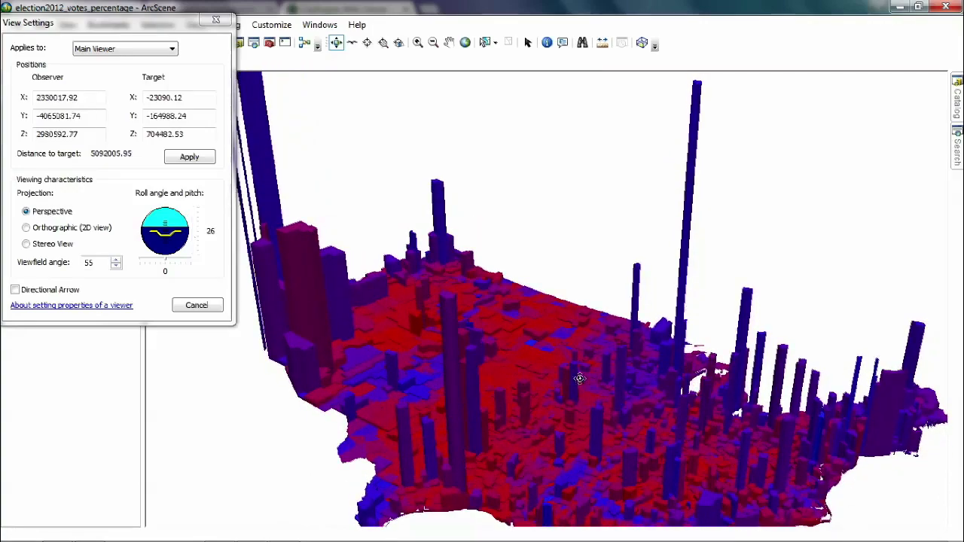
scroll(579, 387, "down", 2)
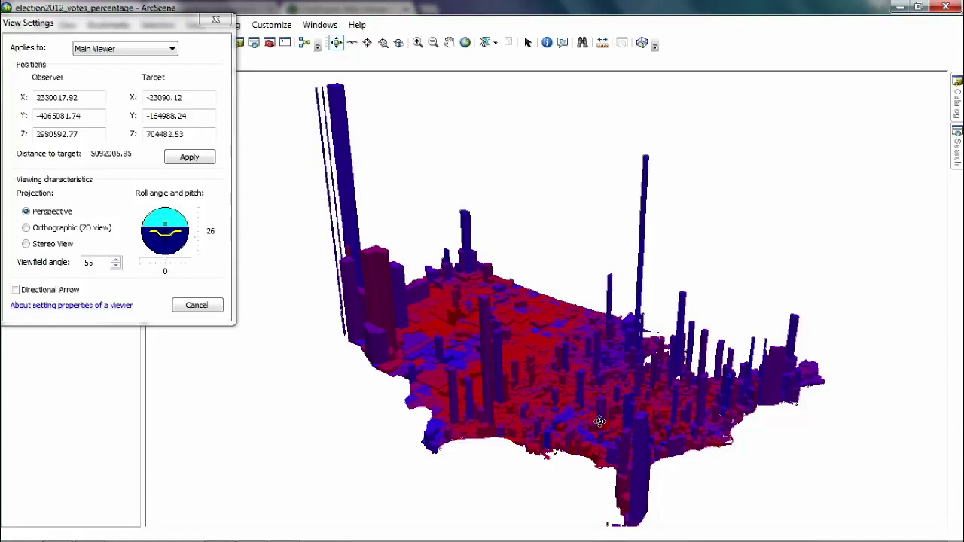
scroll(586, 412, "down", 3)
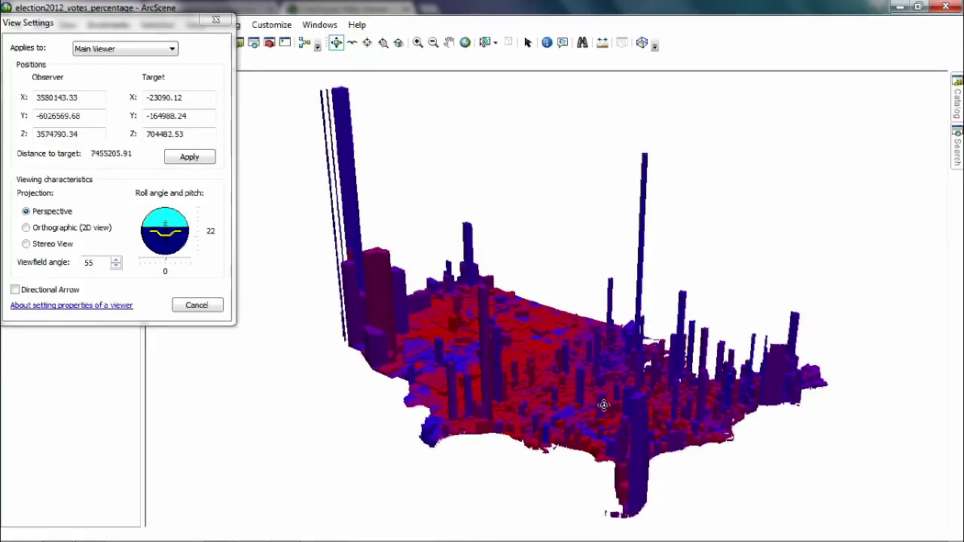
left_click_drag(607, 412, 530, 351)
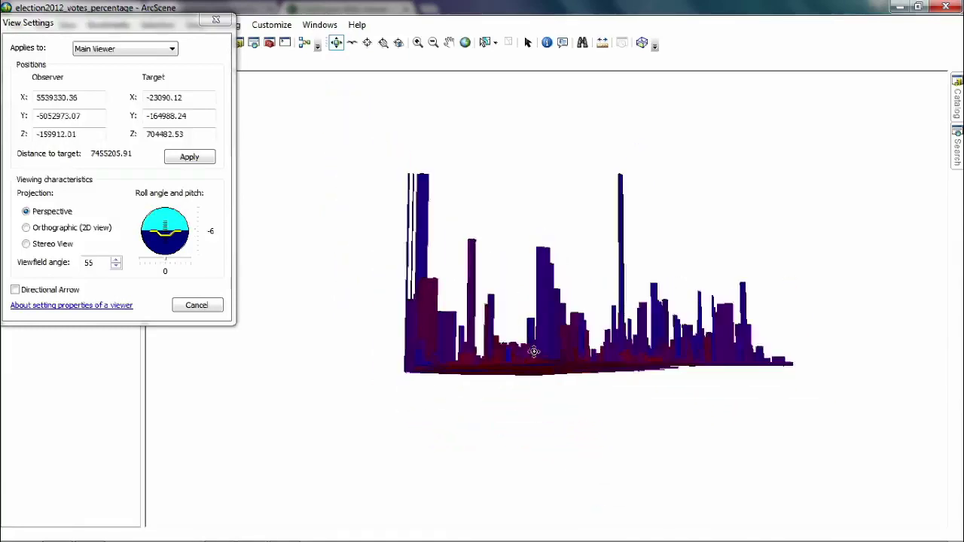
scroll(532, 351, "up", 3)
mouse_move(550, 361)
left_mouse_down()
mouse_move(564, 359)
mouse_move(539, 353)
mouse_move(544, 385)
mouse_move(542, 329)
mouse_move(549, 360)
left_mouse_up()
scroll(554, 365, "down", 5)
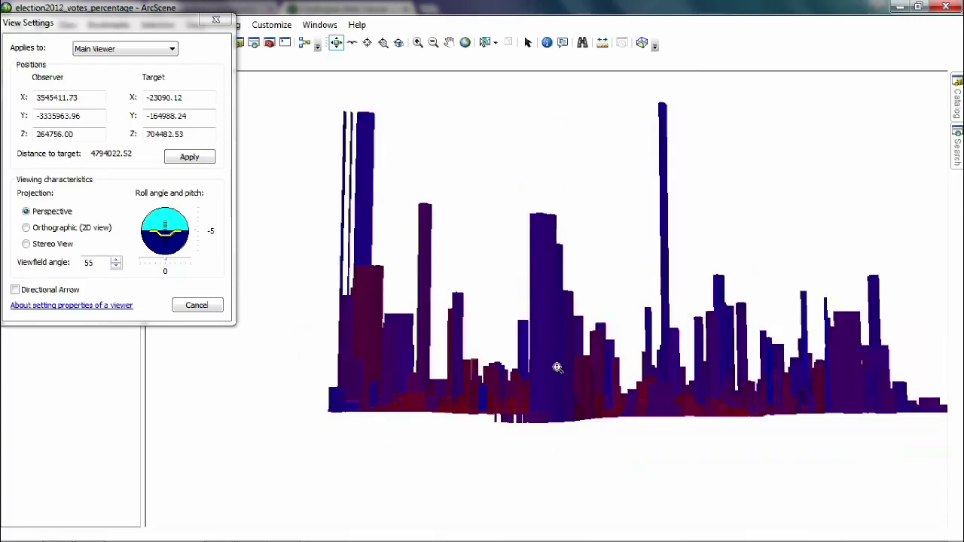
scroll(565, 354, "up", 2)
left_click_drag(580, 367, 601, 400)
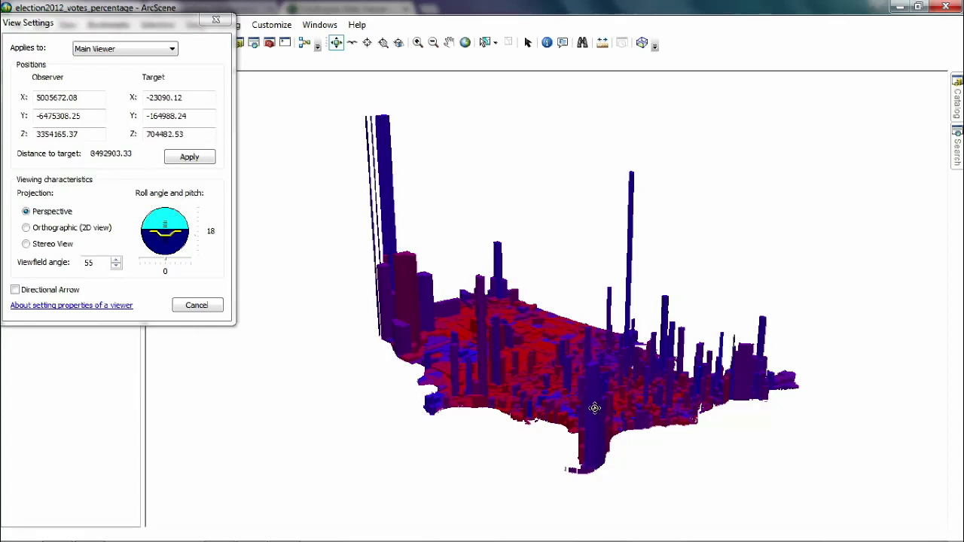
scroll(594, 410, "up", 1)
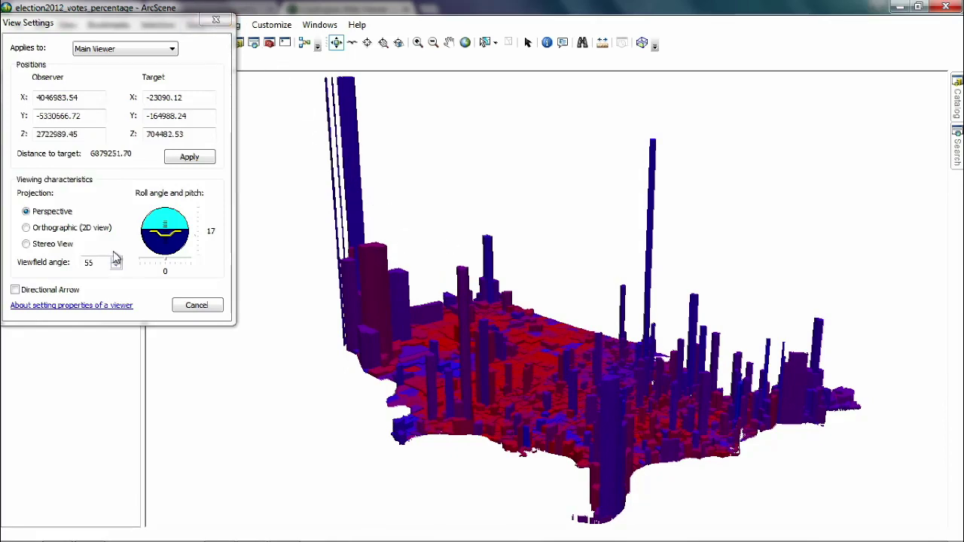
- Change the viewfield angle from 55 to 11
double_click(92, 262)
type("11")
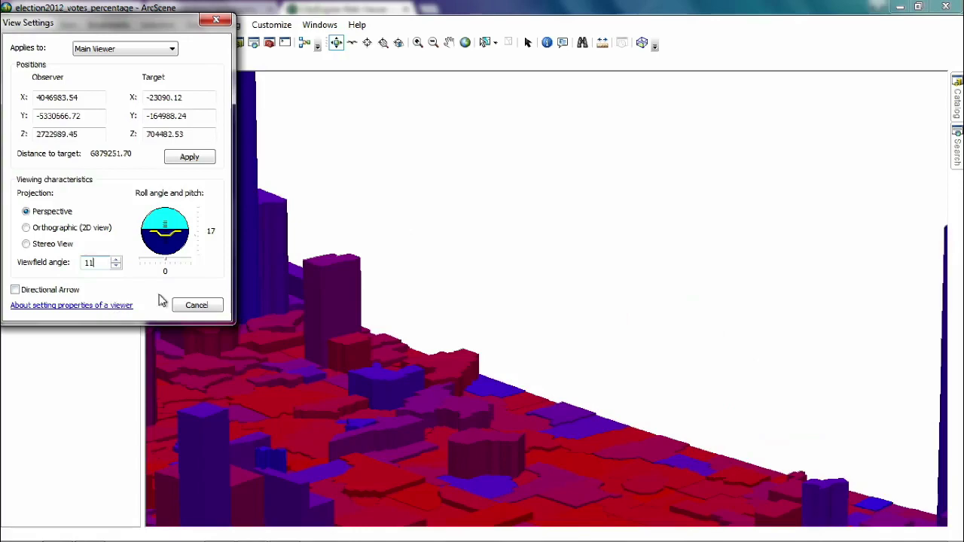
scroll(437, 380, "down", 5)
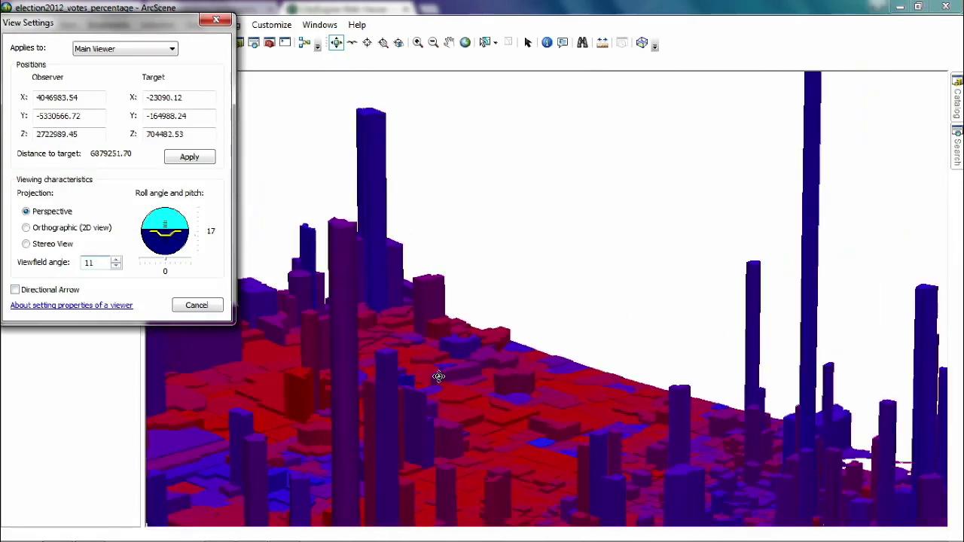
scroll(440, 371, "down", 3)
scroll(532, 351, "up", 2)
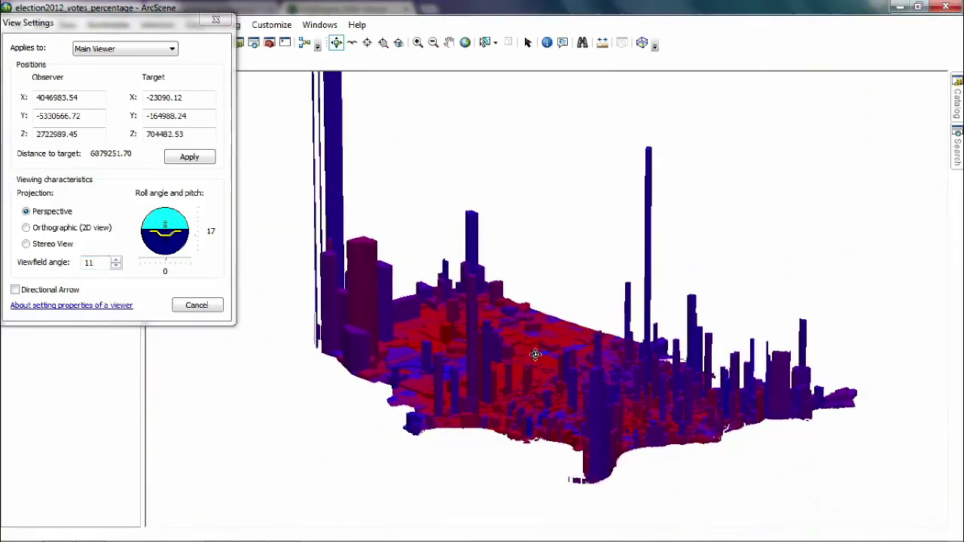
- Tilt the vote bars from a side-on view to an oblique overhead view
left_click_drag(542, 375, 537, 288)
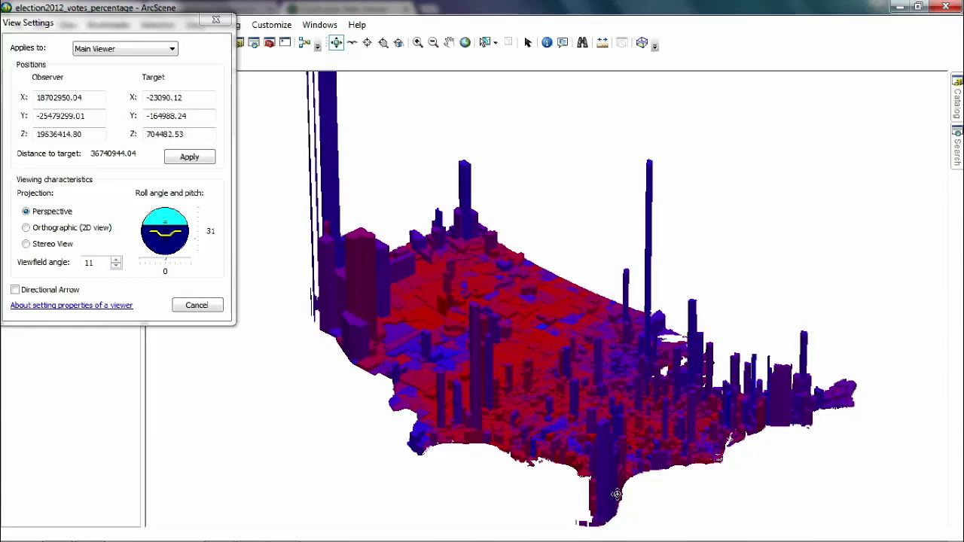
left_click_drag(619, 491, 568, 411)
right_click_drag(538, 362, 534, 379)
left_click_drag(534, 379, 448, 389)
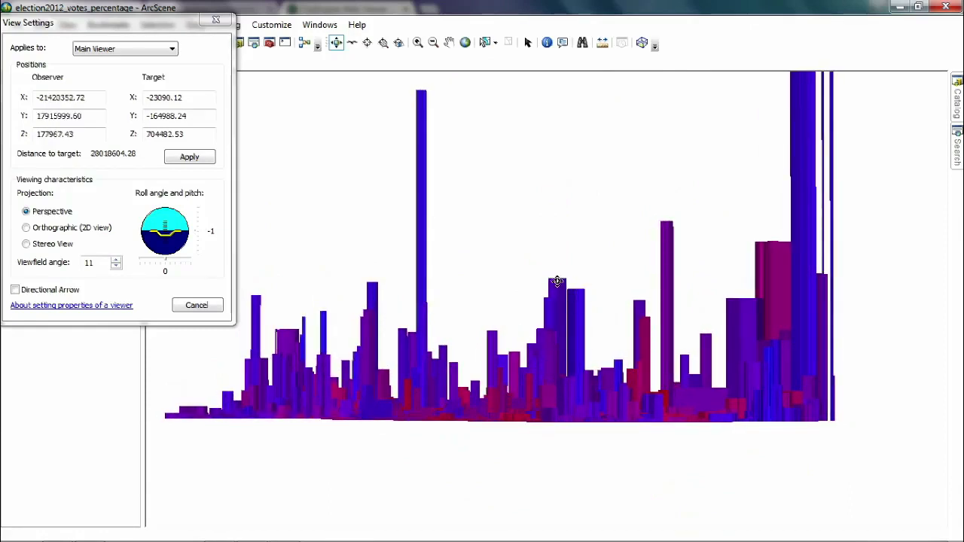
left_click_drag(577, 312, 504, 448)
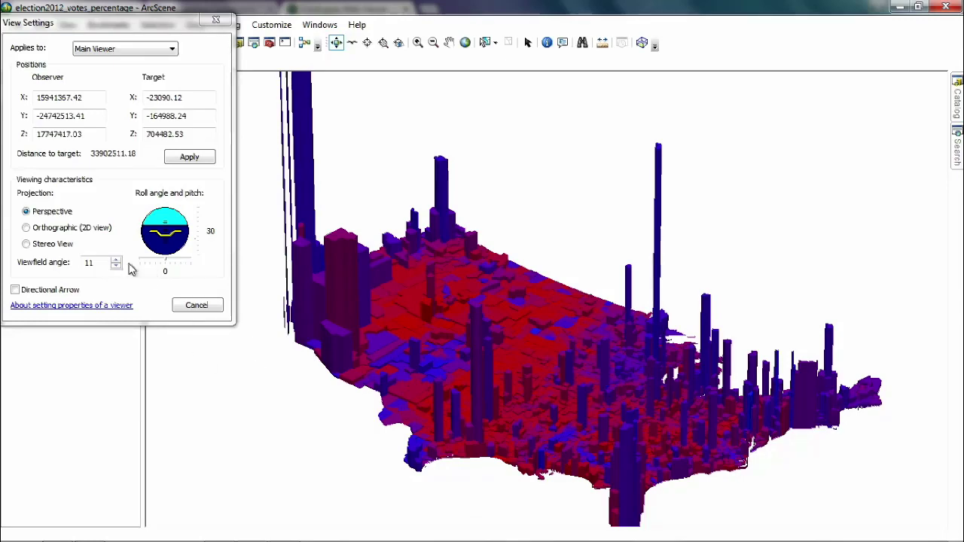
- Close View Settings and zoom out to see the vote-share bars across the whole US
left_click(103, 262)
key("BackSpace")
key("Escape")
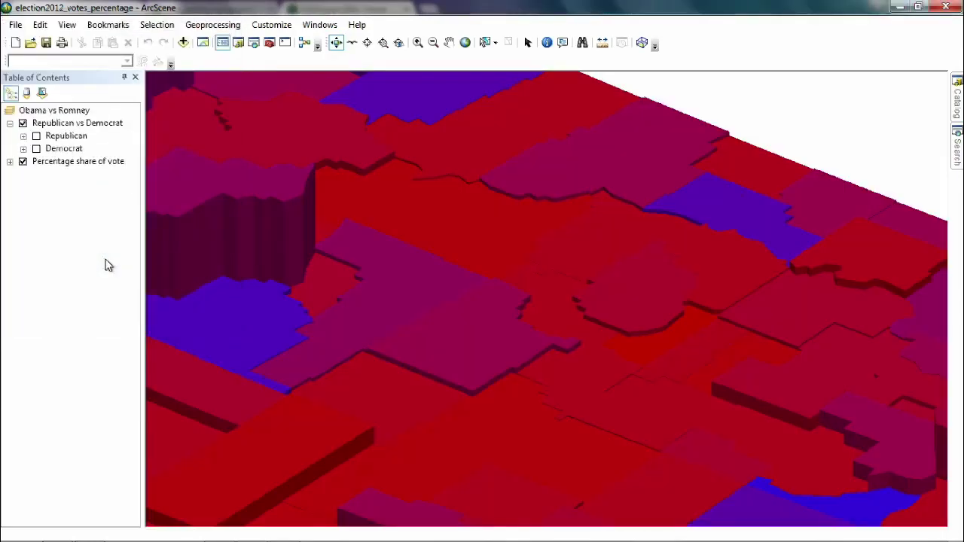
scroll(507, 400, "down", 2)
scroll(507, 391, "up", 5)
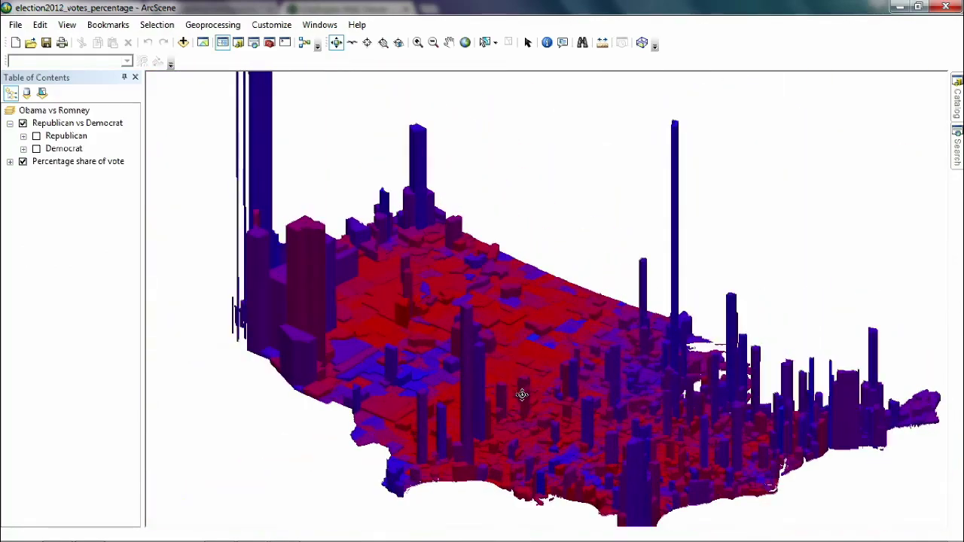
mouse_move(545, 407)
left_mouse_down()
mouse_move(477, 334)
mouse_move(579, 411)
mouse_move(555, 403)
left_mouse_up()
scroll(553, 404, "down", 2)
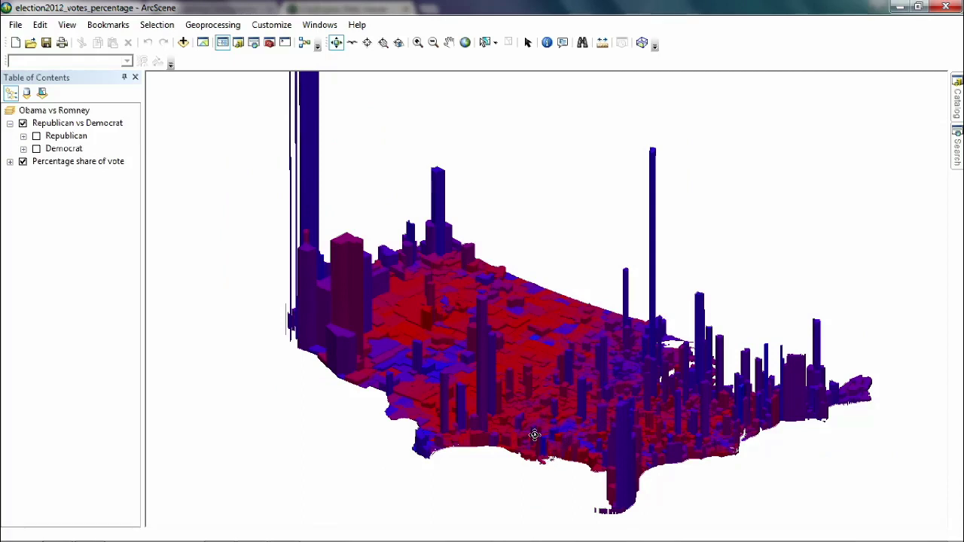
mouse_move(453, 540)
- Reveal Export To 3D Web Scene under 3D Analyst Tools > CityEngine, then bring up the High Rise Election web scene
left_click(268, 42)
left_click(268, 42)
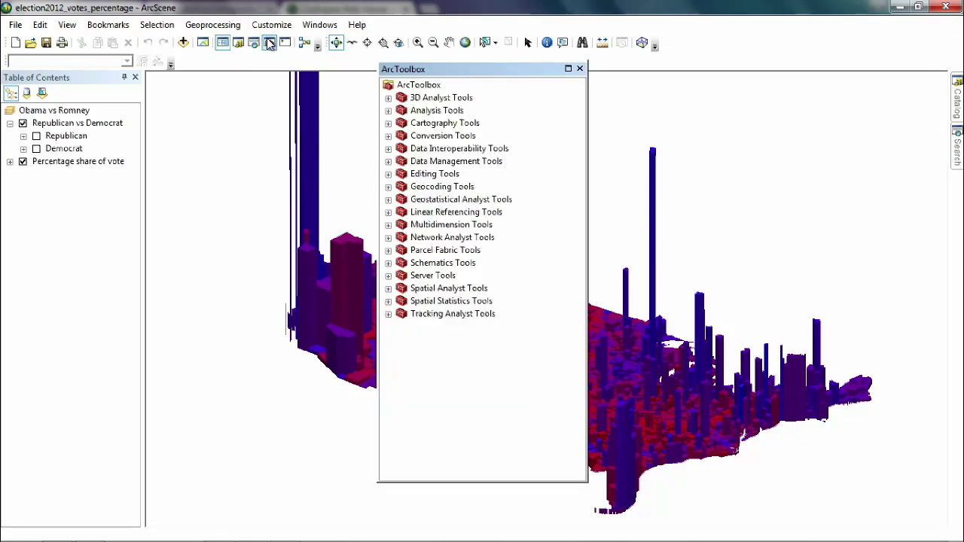
left_click(387, 97)
left_click(402, 123)
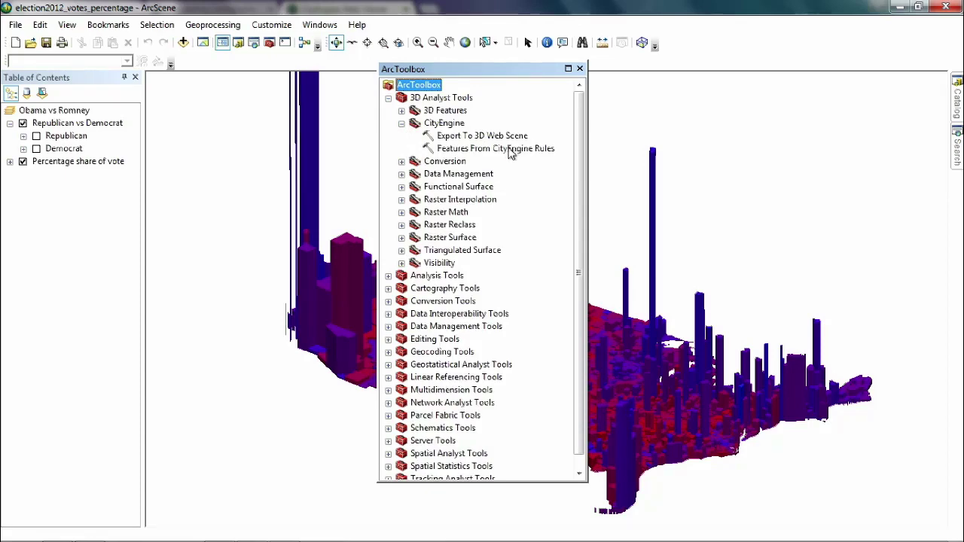
mouse_move(257, 539)
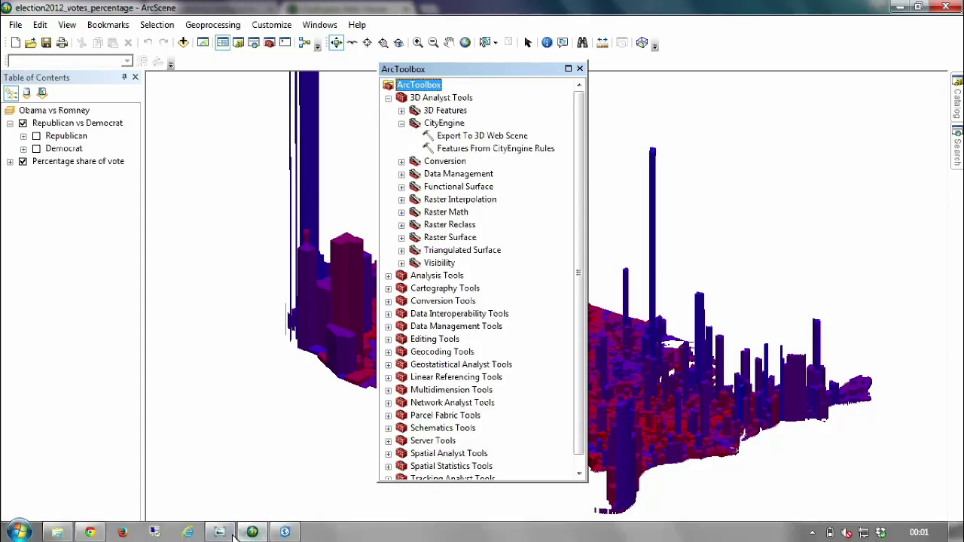
left_click(92, 531)
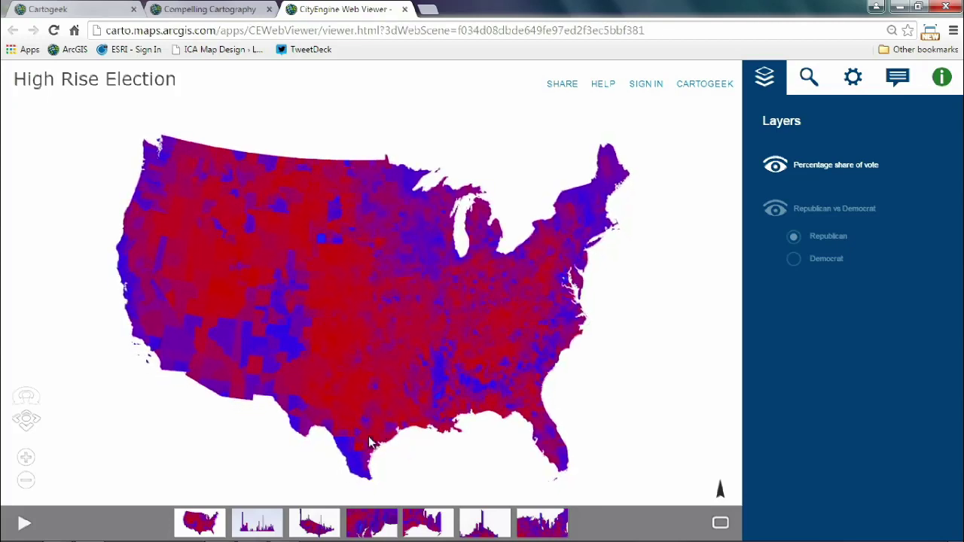
- Tilt the election map into 3D and show Maricopa and Davis County vote attributes
left_click_drag(377, 434, 373, 312)
scroll(407, 321, "up", 4)
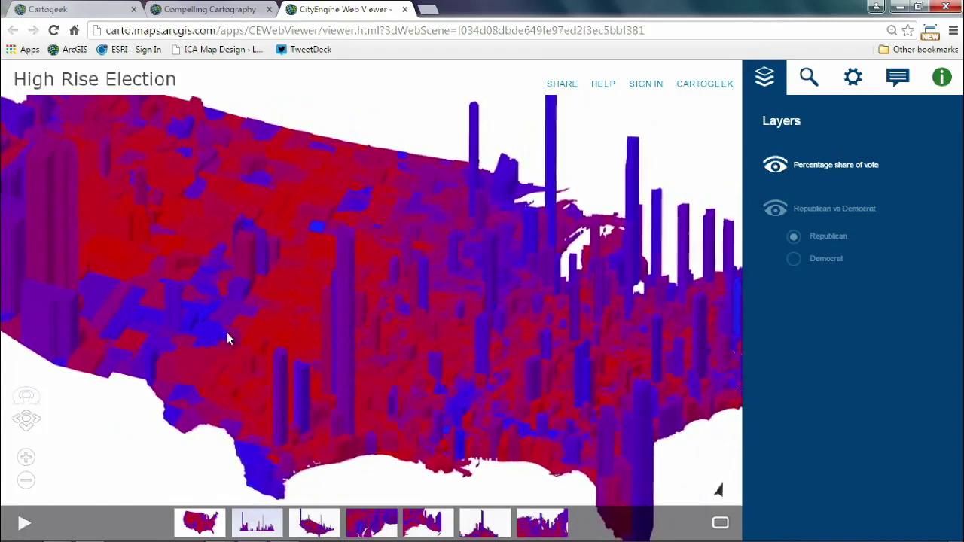
left_click(57, 238)
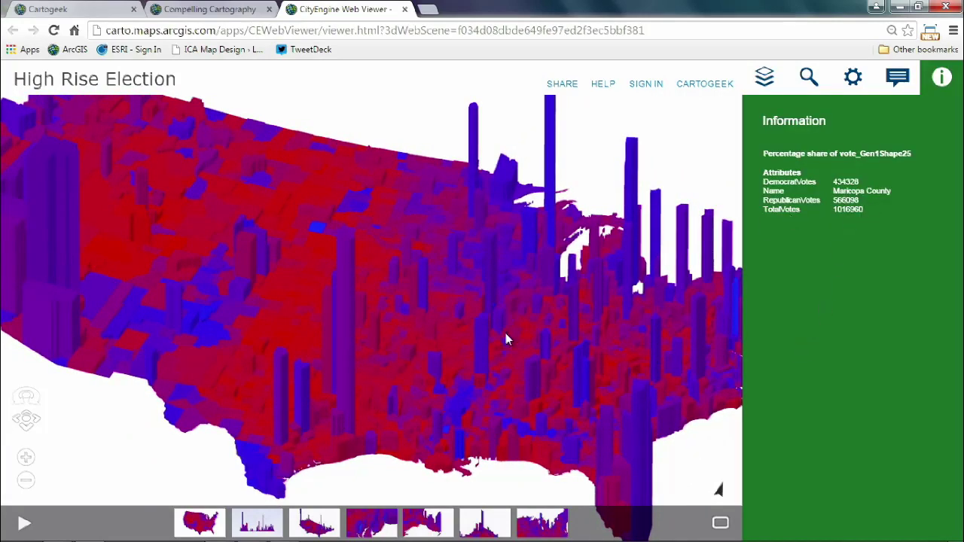
left_click(483, 347)
left_click(470, 301)
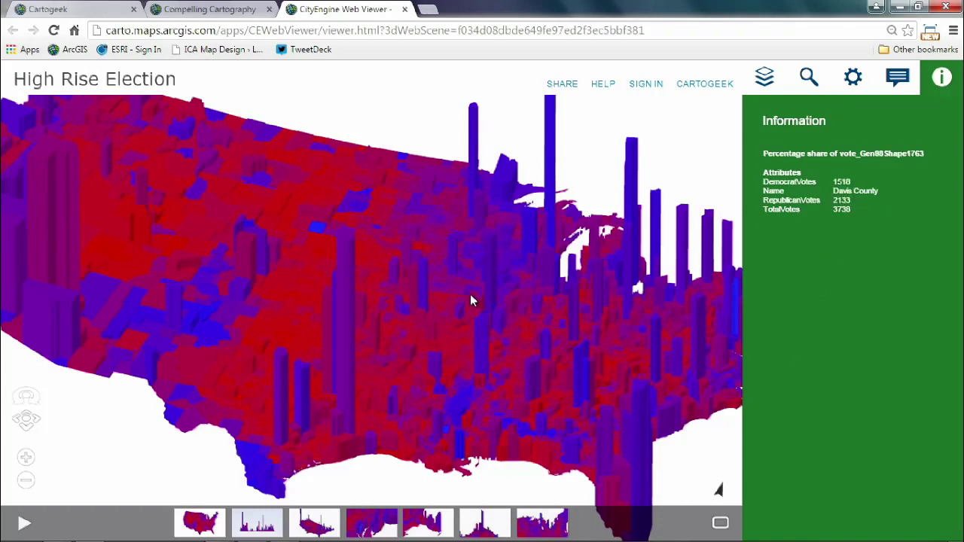
- Orbit and zoom around the map from the south, the west coast and the central-eastern US
left_click_drag(442, 298, 512, 336)
scroll(438, 313, "down", 2)
scroll(511, 336, "up", 3)
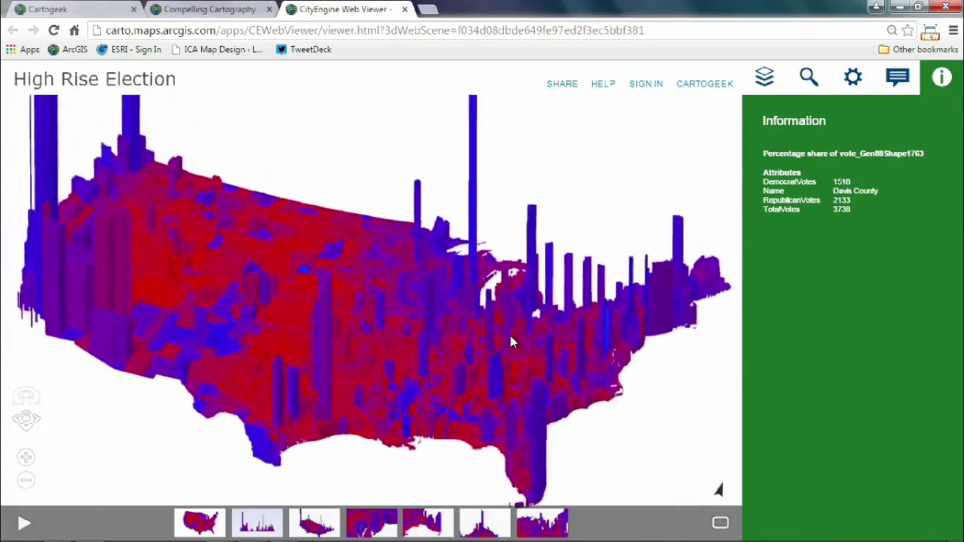
left_click_drag(166, 331, 418, 407)
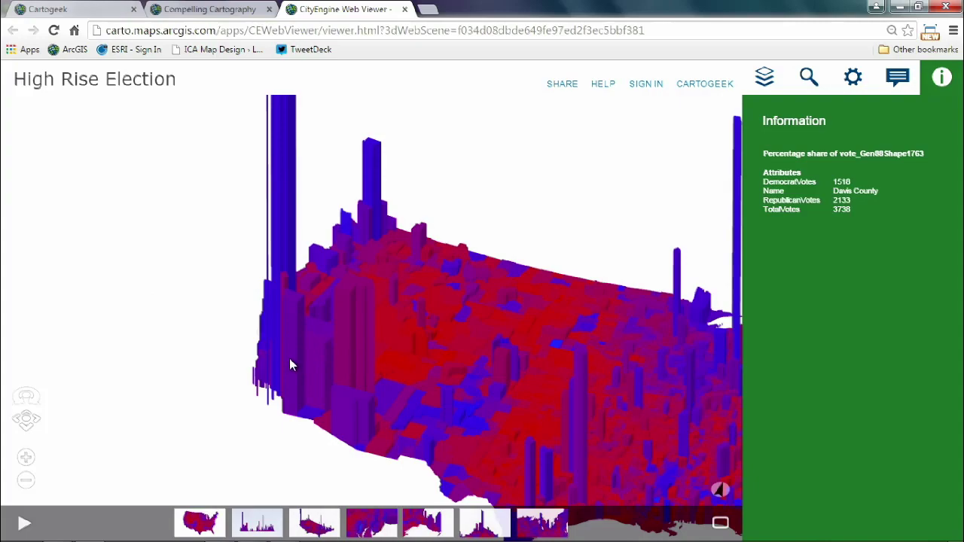
left_click_drag(291, 360, 360, 383)
left_click_drag(263, 388, 369, 370)
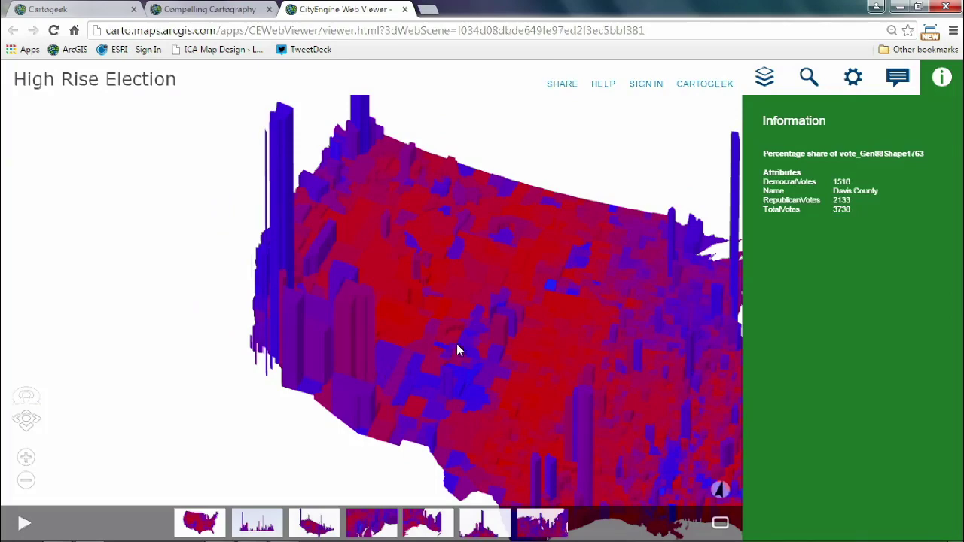
left_click_drag(477, 362, 327, 292)
scroll(328, 290, "down", 5)
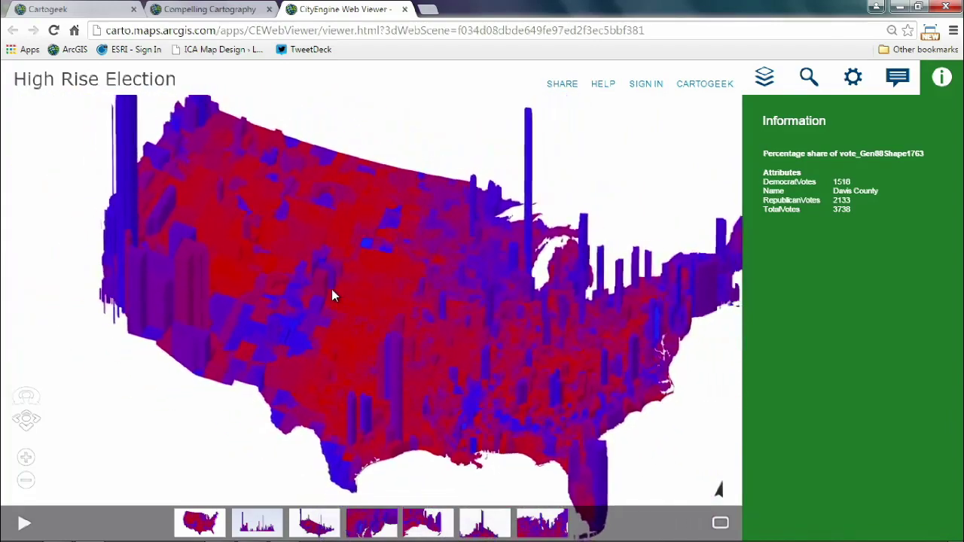
- Activate the Republican vs Democrat layer and swipe between red Republican and blue Democrat halves
left_click(768, 85)
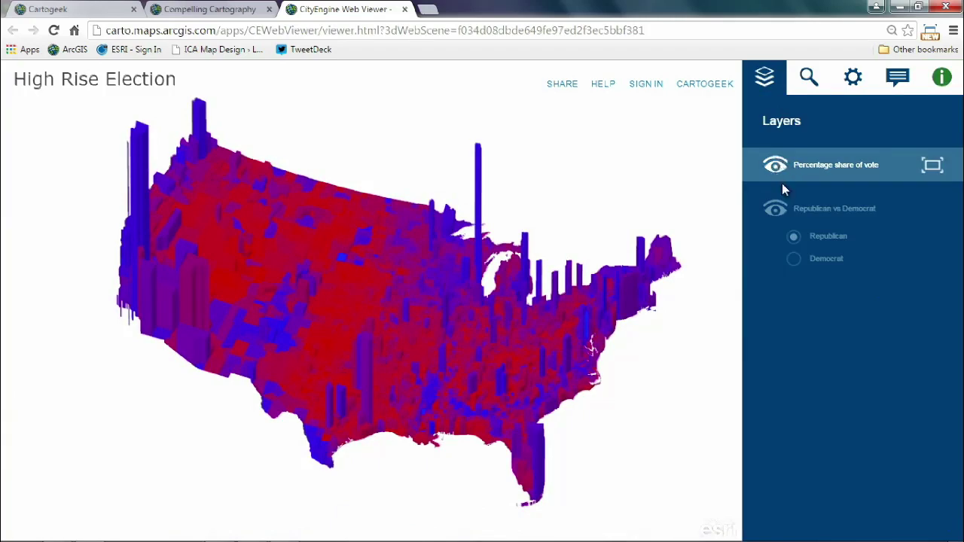
left_click(776, 211)
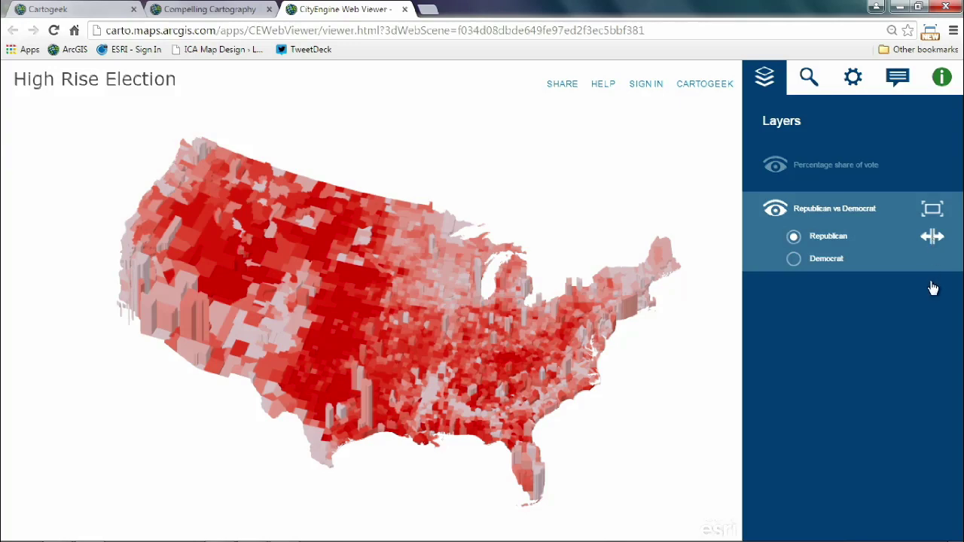
left_click(931, 236)
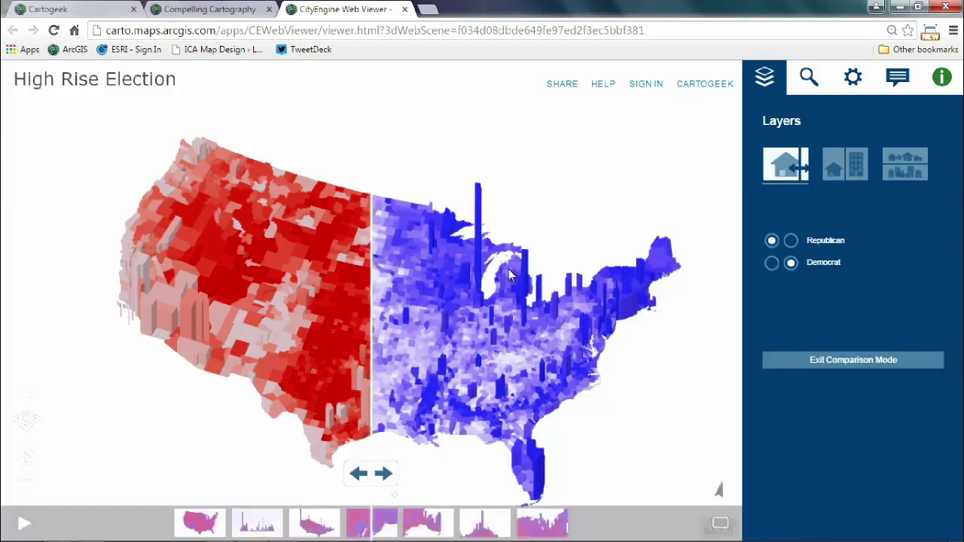
left_click_drag(373, 270, 394, 271)
left_click_drag(573, 290, 467, 226)
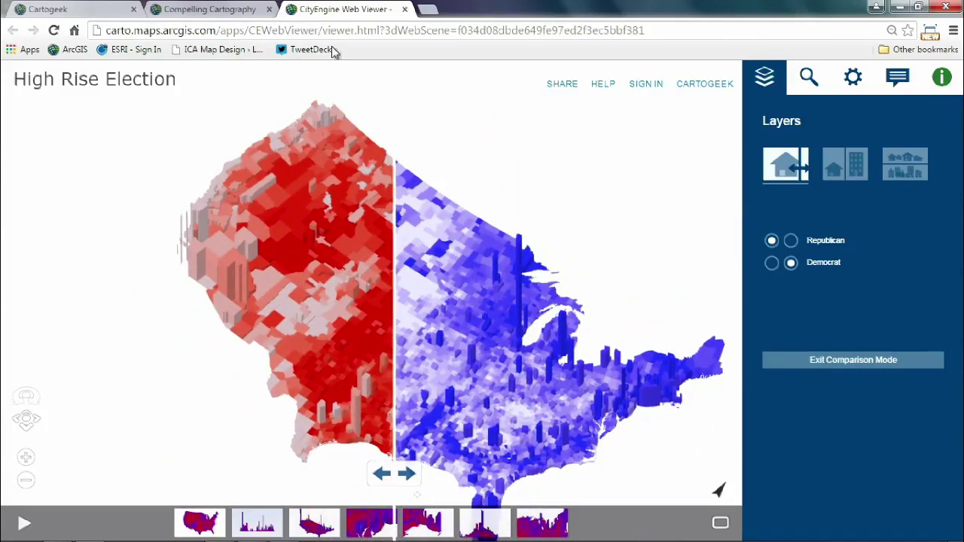
mouse_move(281, 536)
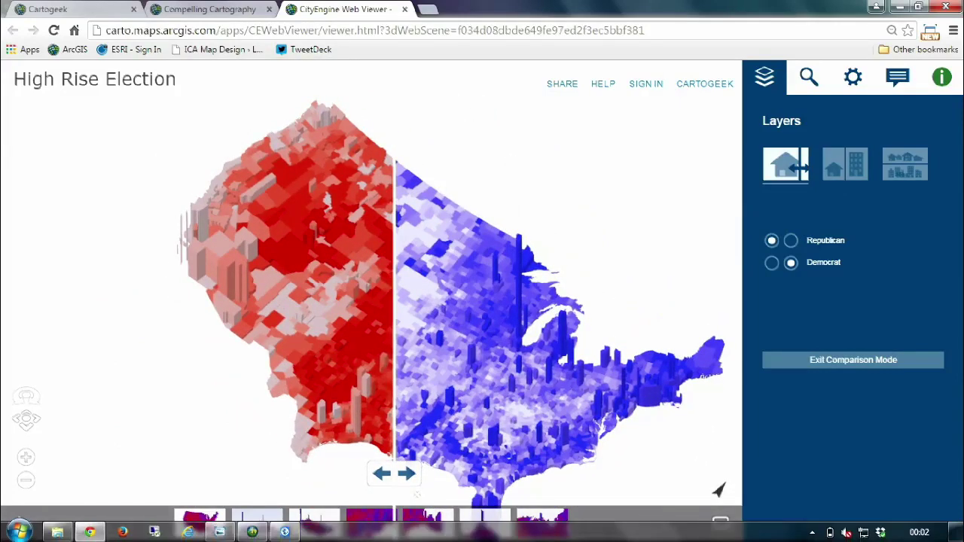
- Switch to ArcGIS Pro's Election 3D scene and orbit, zoom and tilt the globe over the US
left_click(283, 534)
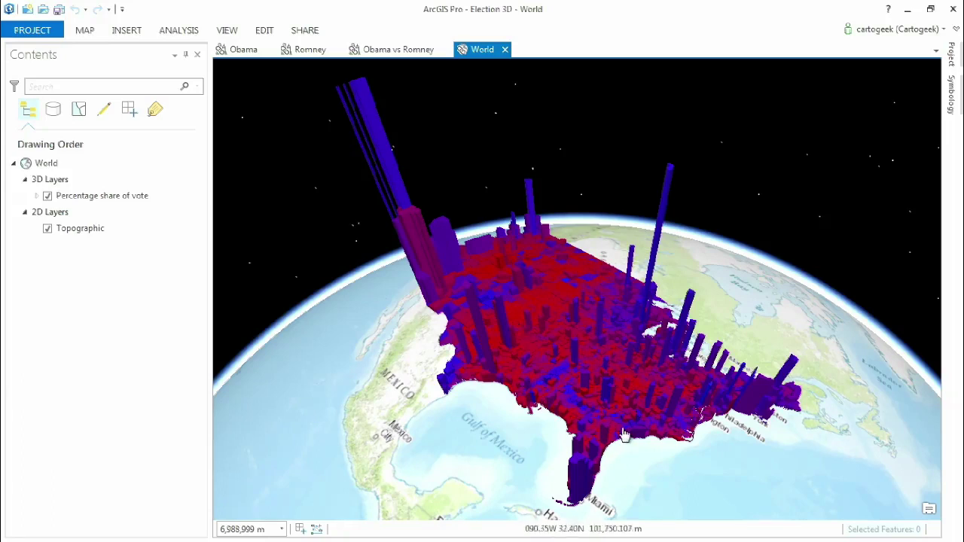
left_click_drag(602, 459, 539, 208)
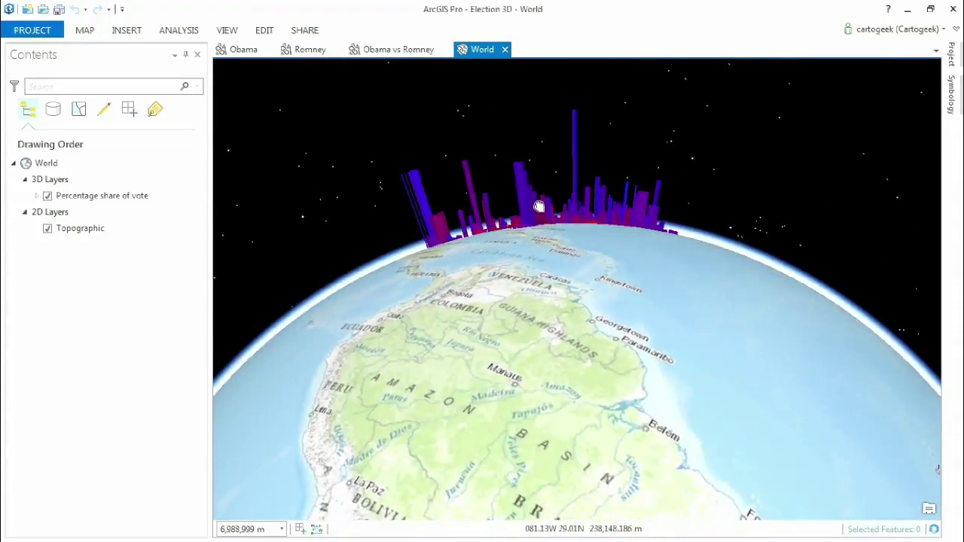
left_click_drag(539, 207, 590, 424)
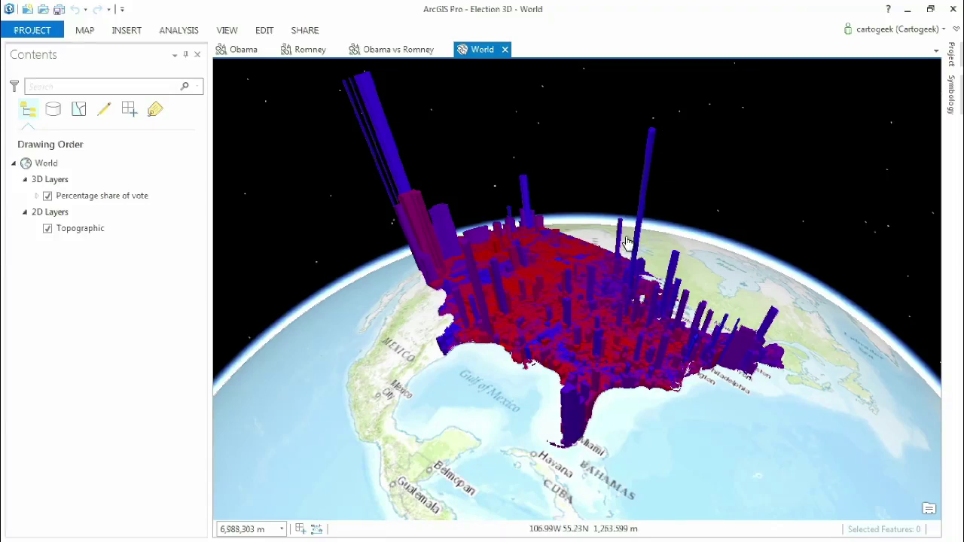
left_click_drag(510, 263, 521, 284)
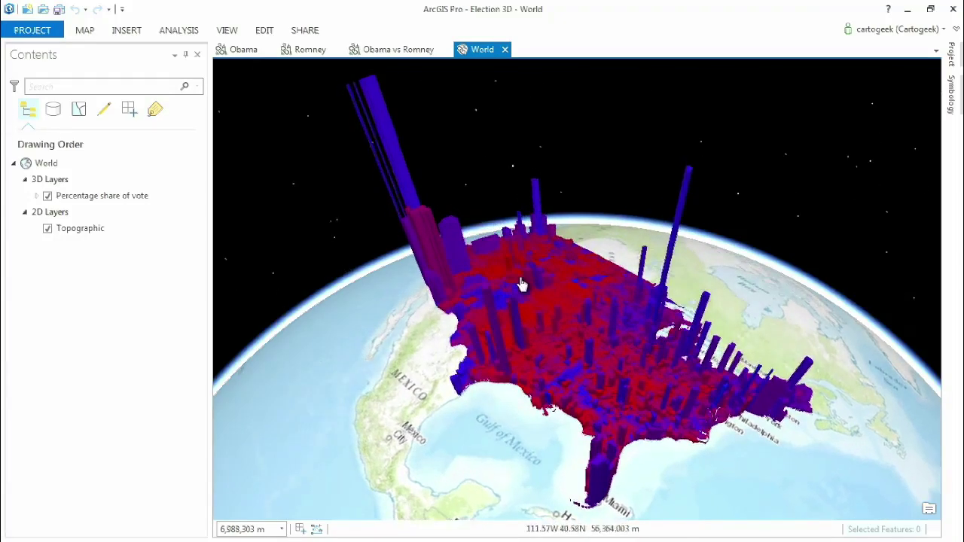
scroll(524, 297, "up", 2)
middle_click_drag(575, 320, 723, 482)
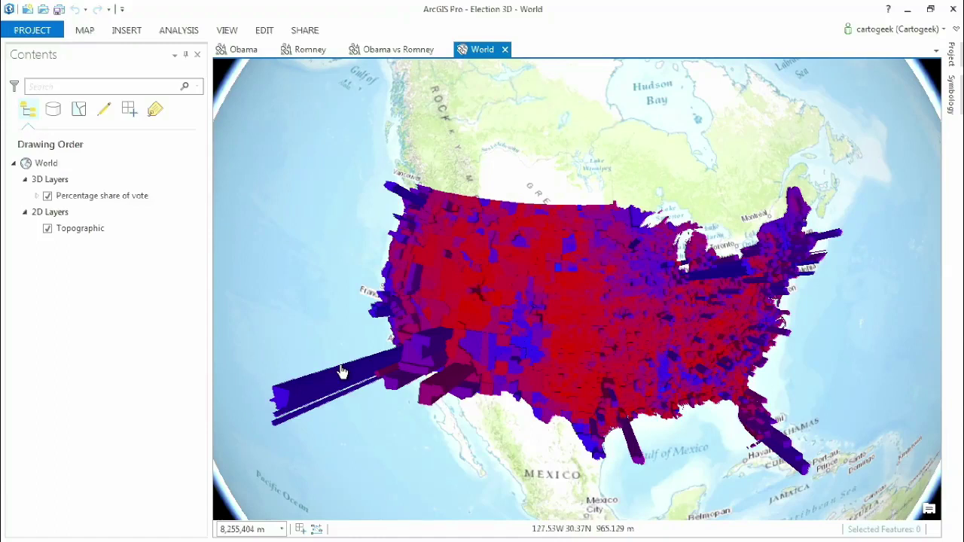
middle_click_drag(437, 407, 550, 426)
mouse_move(631, 413)
middle_mouse_down()
mouse_move(580, 258)
mouse_move(546, 224)
middle_mouse_up()
mouse_move(645, 305)
left_mouse_down()
mouse_move(613, 280)
mouse_move(593, 289)
left_mouse_up()
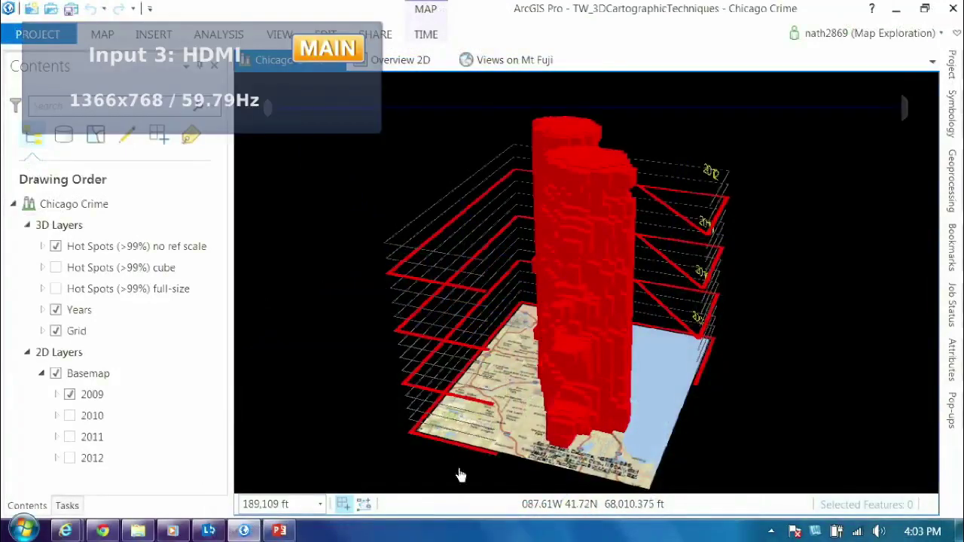
- Bring the PowerPoint deck to the front, showing slide 17 'Obama vs Romney'
left_click(278, 531)
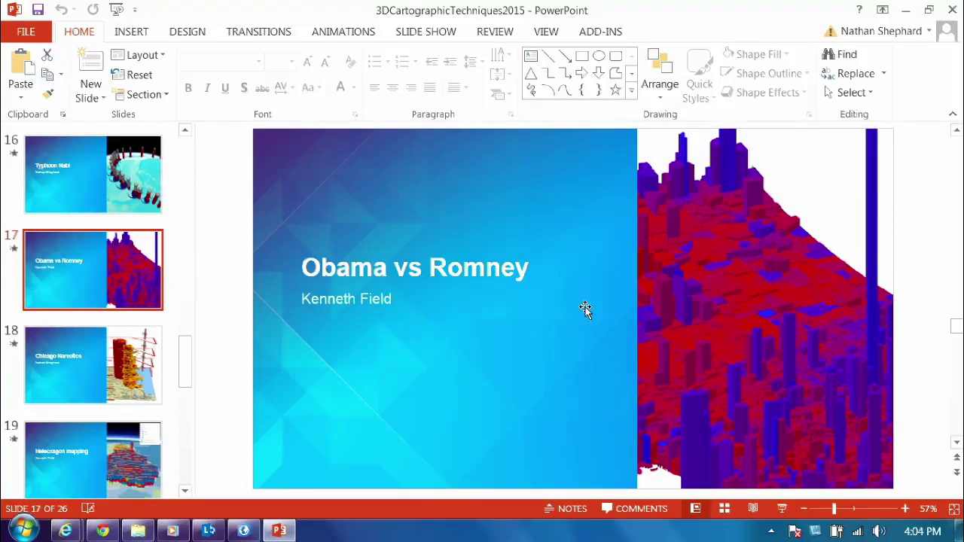
- Browse slides 16 and 17, then settle on slide 18 'Chicago Narcotics'
left_click(55, 367)
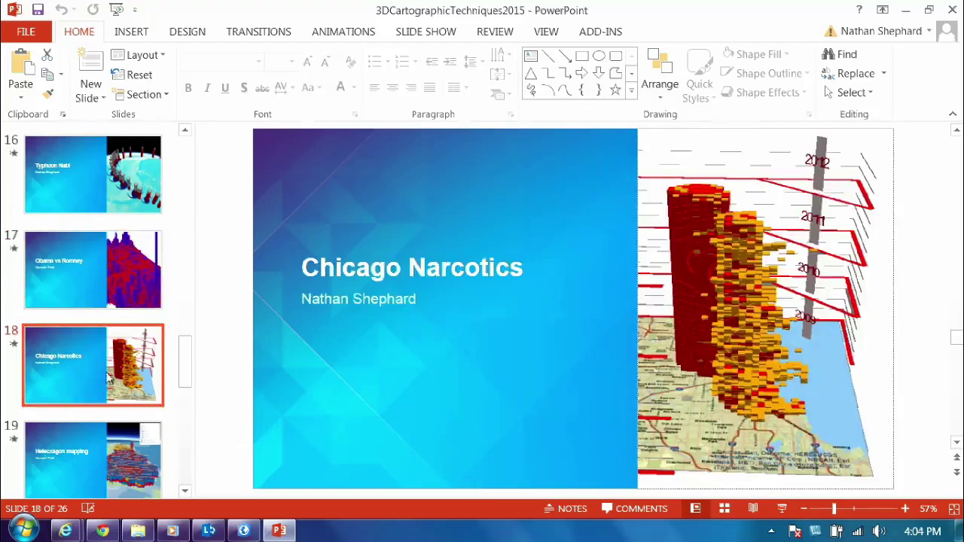
left_click(75, 192)
left_click(73, 282)
left_click(69, 370)
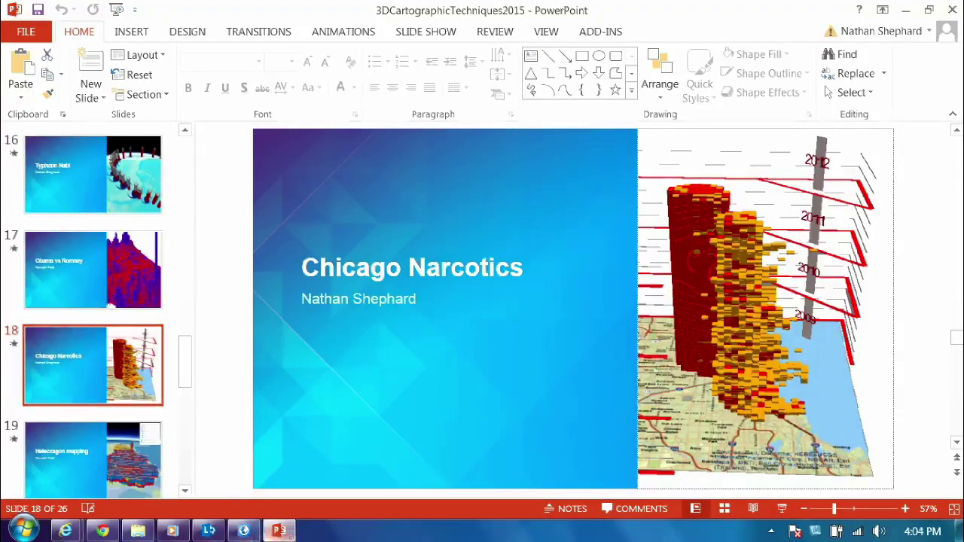
mouse_move(277, 535)
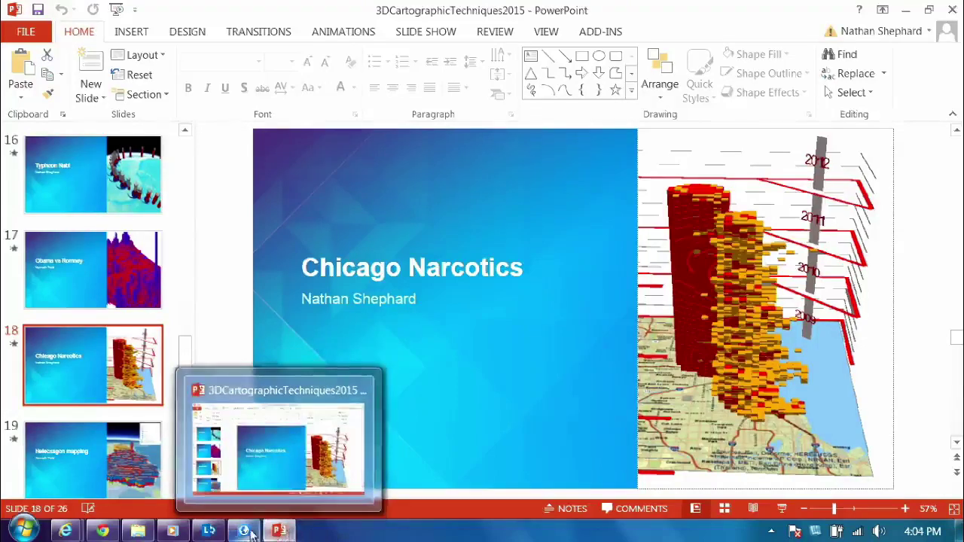
- Return to ArcGIS Pro's Chicago Crime scene and zoom and orbit around the red hot-spot stack
left_click(246, 532)
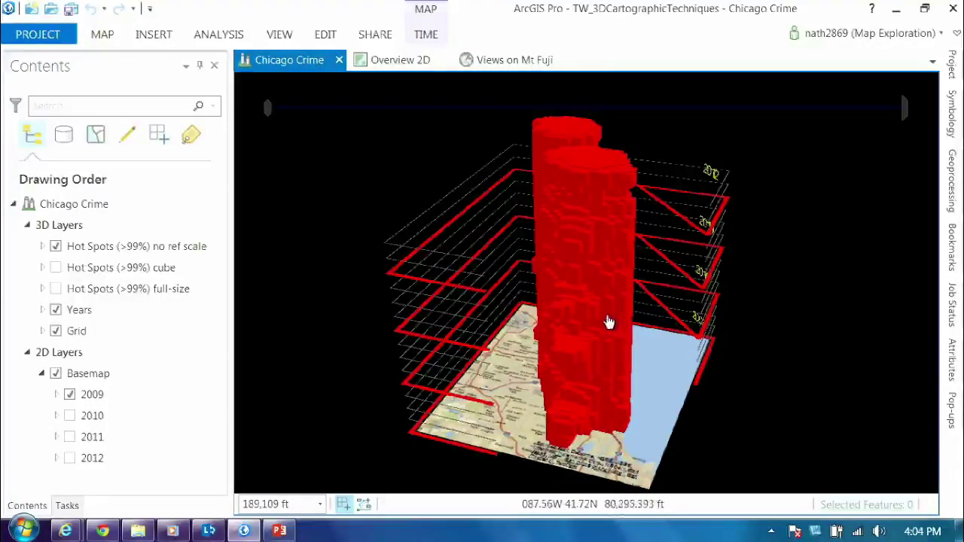
scroll(609, 321, "up", 2)
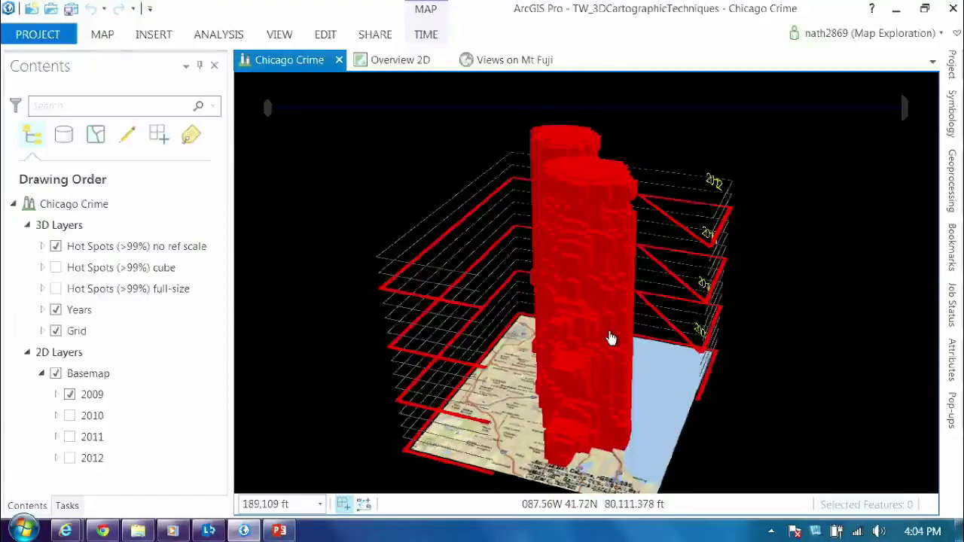
scroll(685, 407, "up", 2)
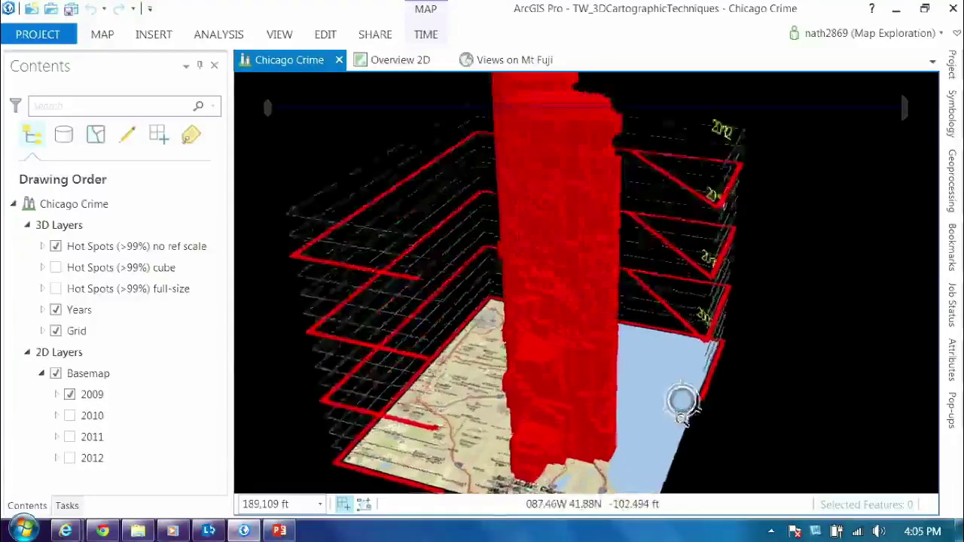
scroll(683, 406, "up", 2)
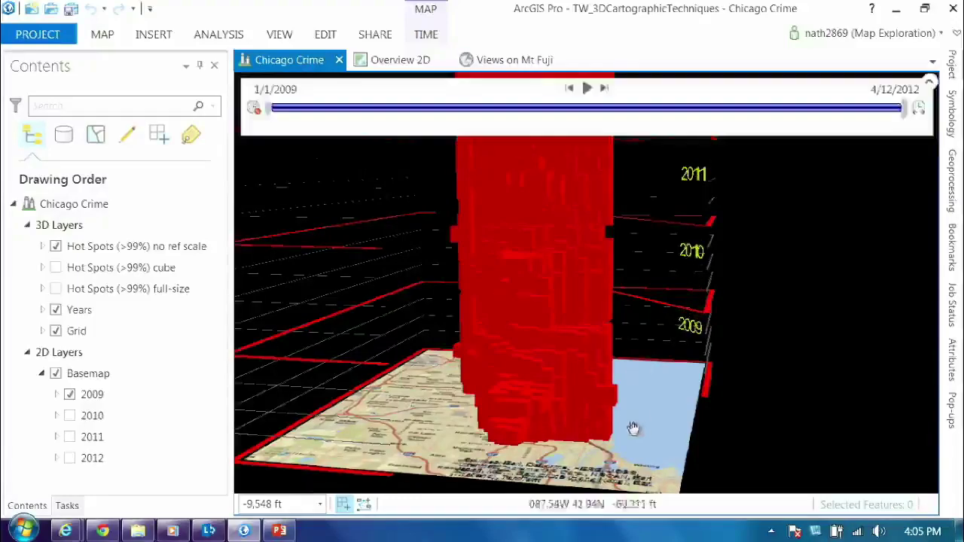
middle_click_drag(646, 409, 600, 407)
scroll(596, 390, "down", 3)
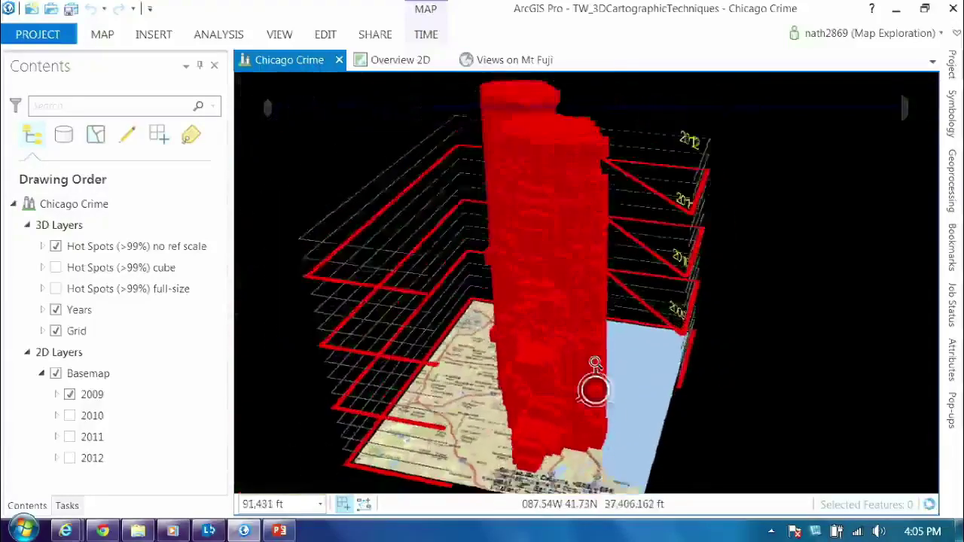
middle_click_drag(555, 282, 614, 290)
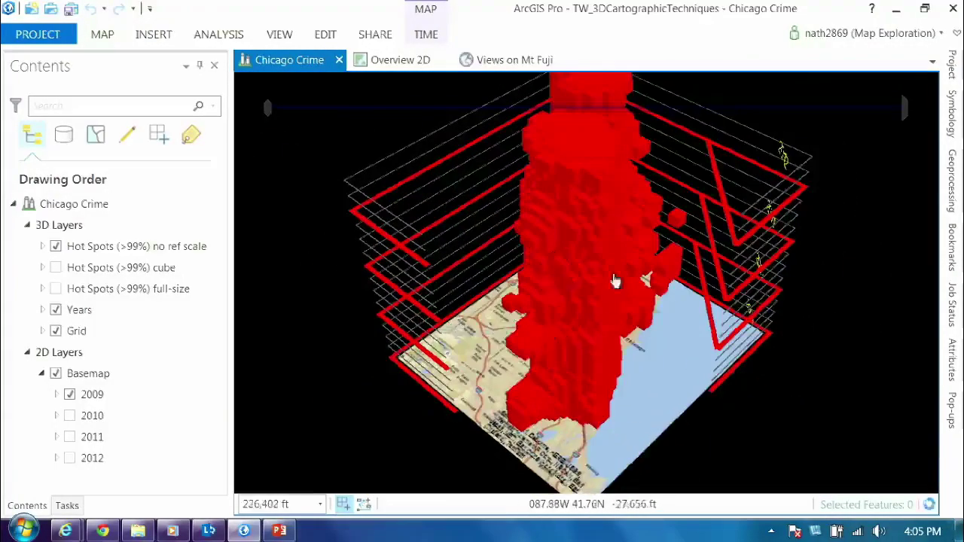
- Zoom into the red hot-spot column, rotate through its voxels and back out
right_click_drag(591, 218, 593, 403)
right_click_drag(622, 272, 633, 374)
middle_click_drag(633, 380, 747, 302)
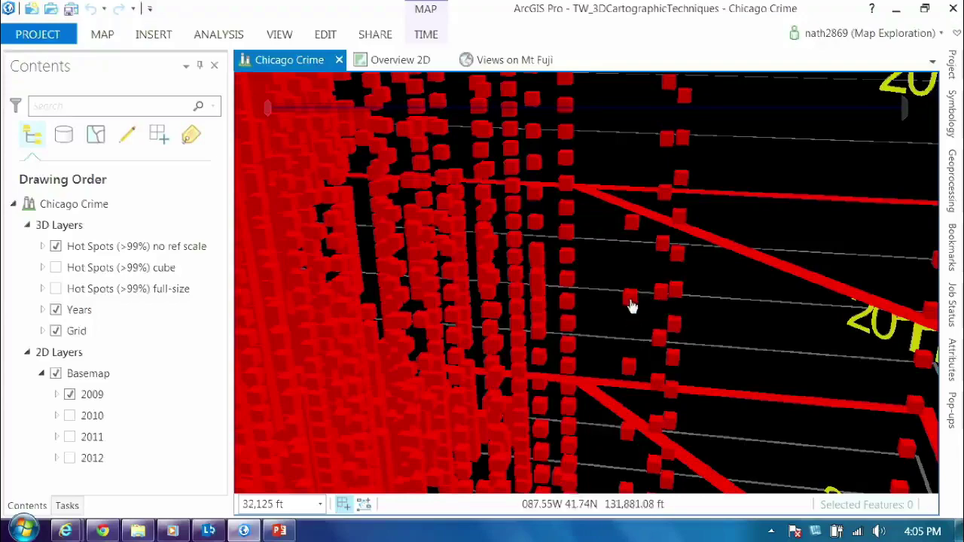
right_click_drag(633, 305, 652, 77)
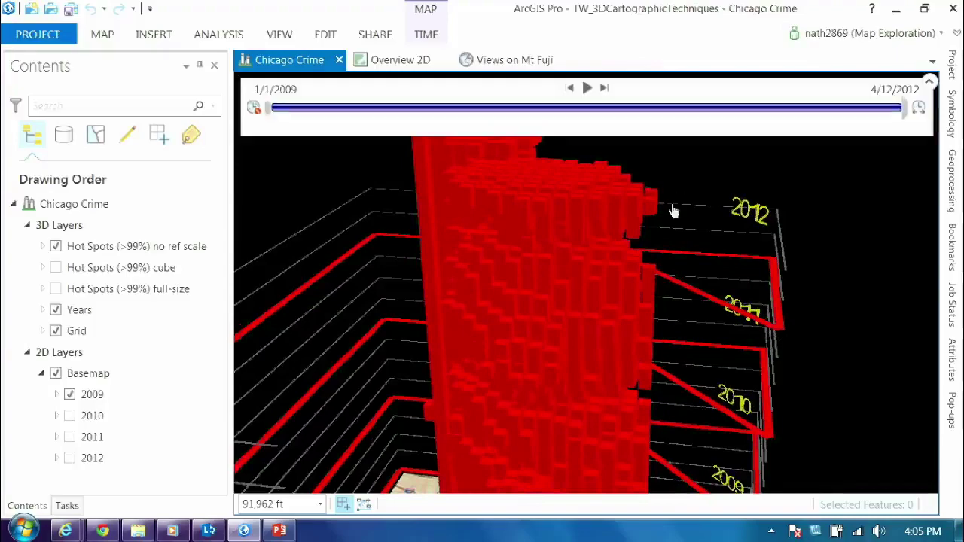
- Orbit and recentre the hot-spot stack, then zoom in close to the voxels
middle_click_drag(611, 305, 493, 332)
left_click_drag(555, 329, 527, 283)
right_click_drag(565, 379, 561, 345)
left_click_drag(563, 363, 573, 290)
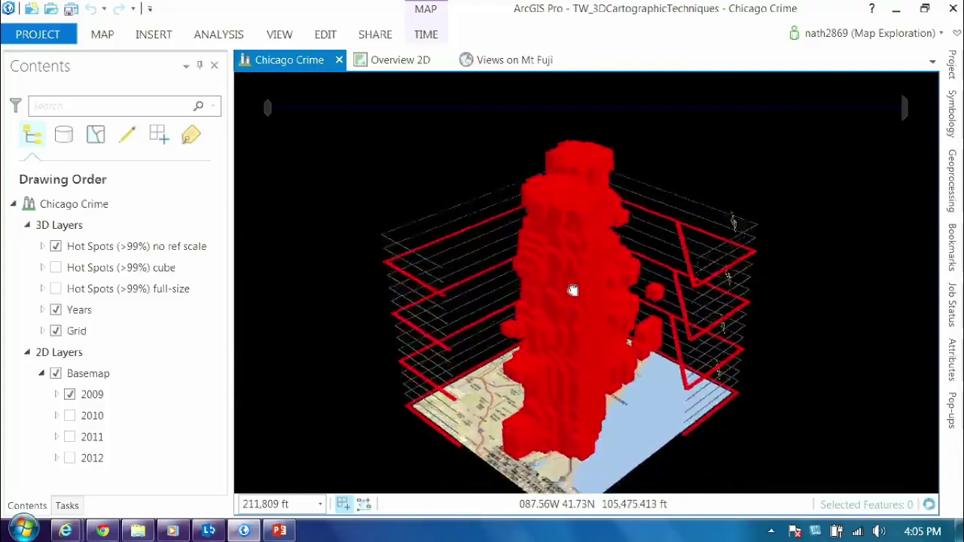
mouse_move(586, 356)
right_mouse_down()
mouse_move(585, 335)
mouse_move(591, 343)
right_mouse_up()
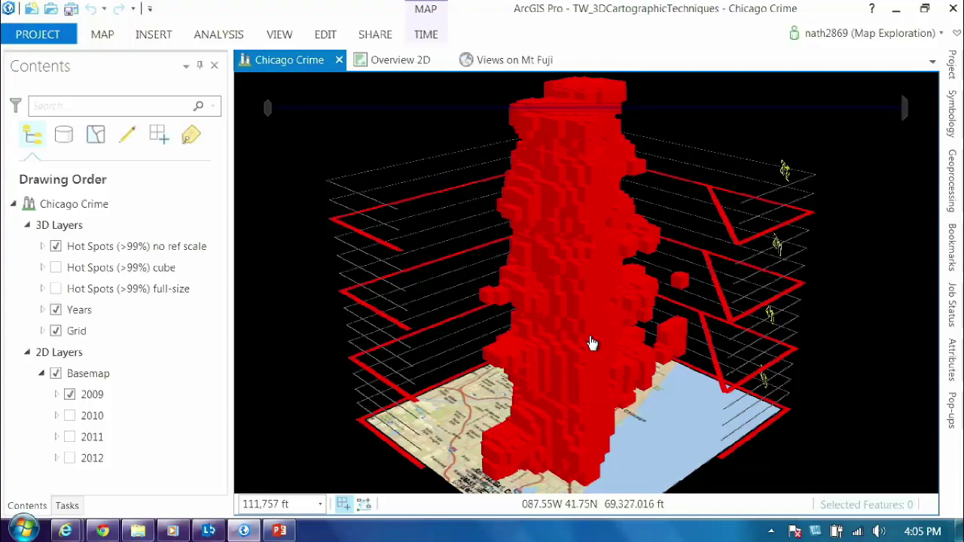
middle_click_drag(598, 366, 608, 344)
scroll(577, 306, "up", 2)
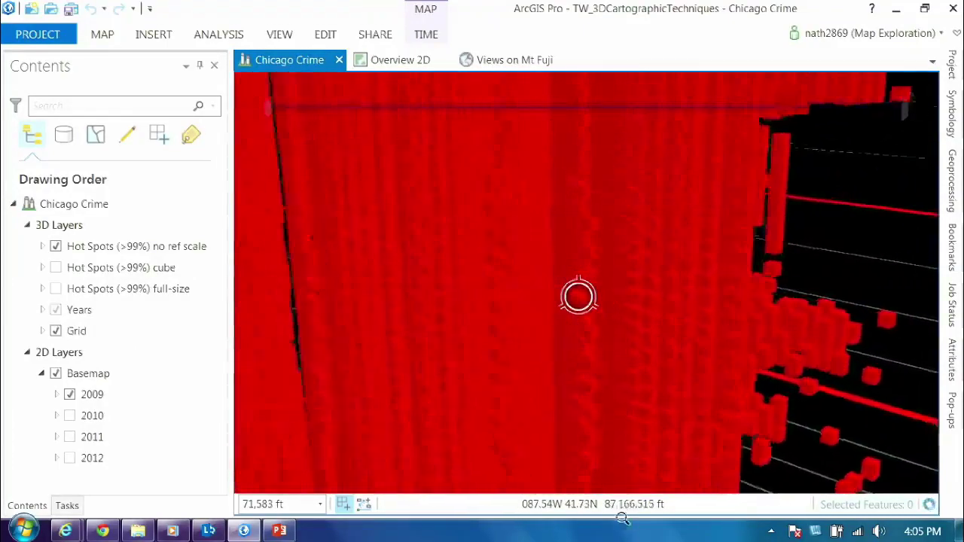
right_click_drag(629, 540, 575, 273)
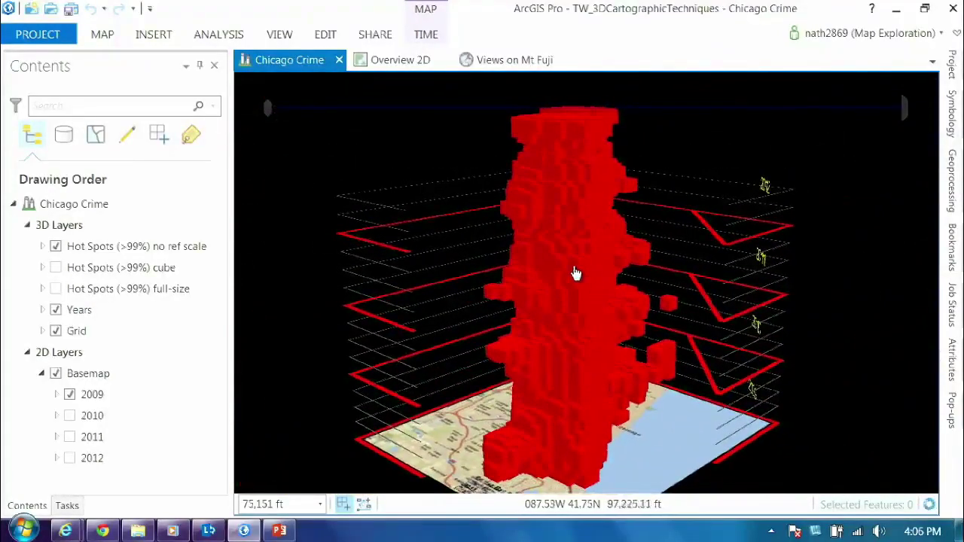
- Swap the 'Hot Spots (>99%) no ref scale' layer for 'Hot Spots (>99%) cube'
left_click(55, 246)
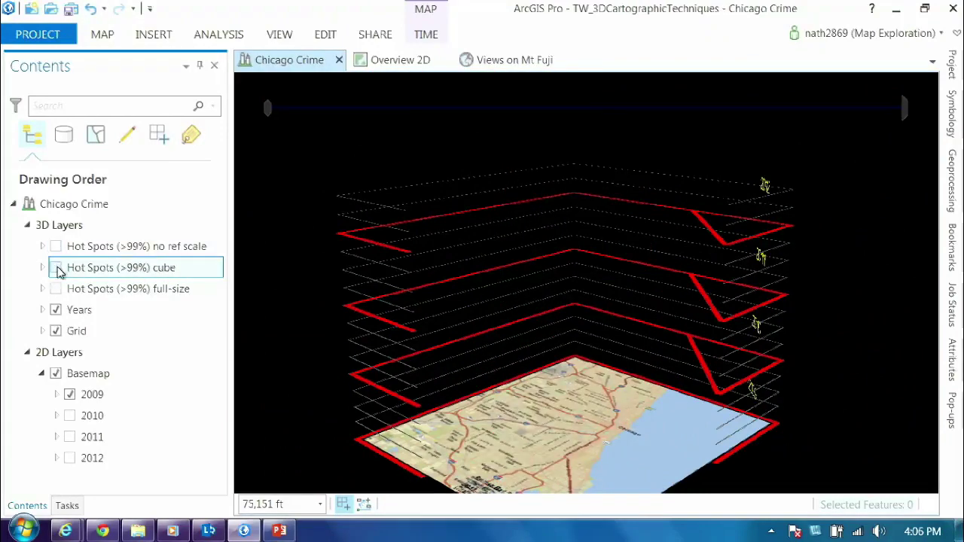
left_click(56, 269)
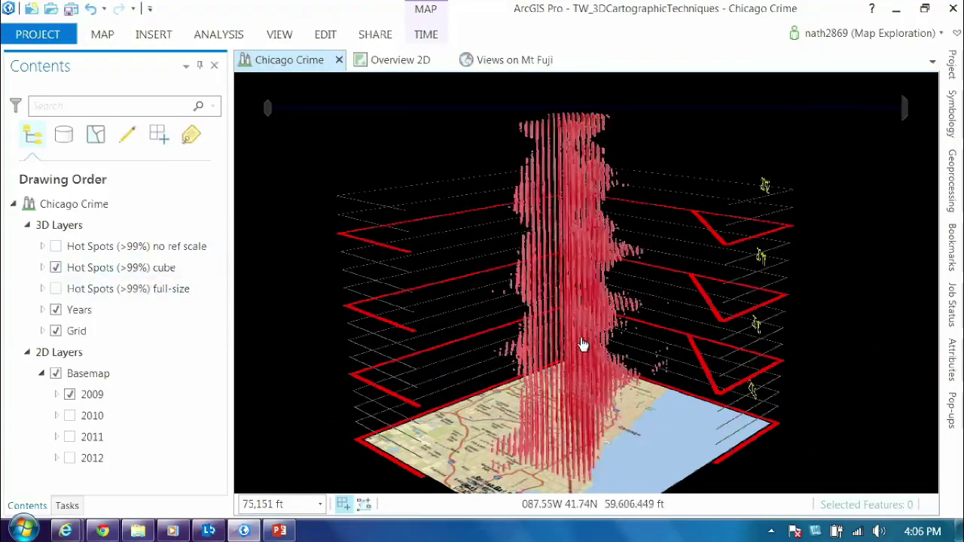
left_click_drag(581, 340, 580, 336)
mouse_move(531, 332)
middle_mouse_down()
mouse_move(508, 334)
mouse_move(541, 342)
middle_mouse_up()
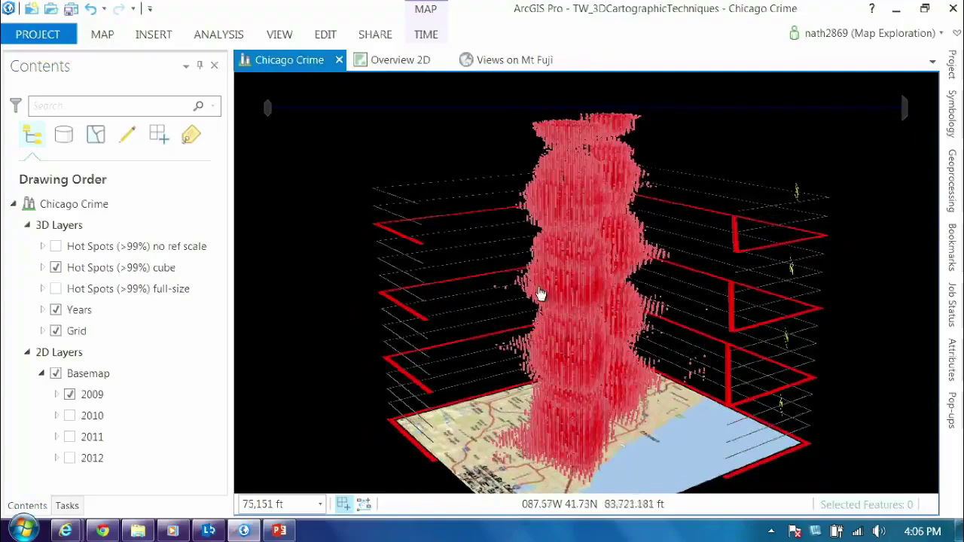
scroll(537, 291, "up", 6)
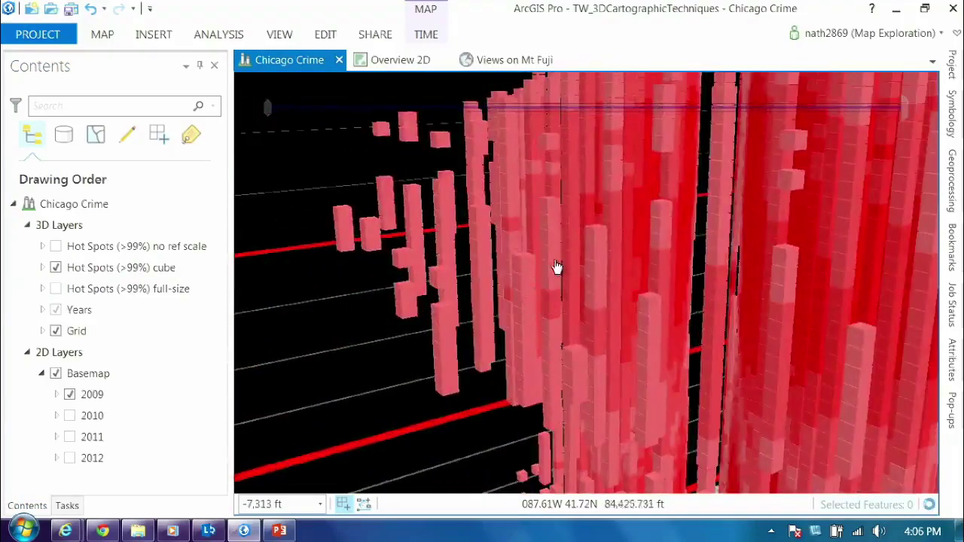
- Fly among the pink cube columns, viewing them steeply and near-horizontally over Chicago
middle_click_drag(553, 262, 418, 299)
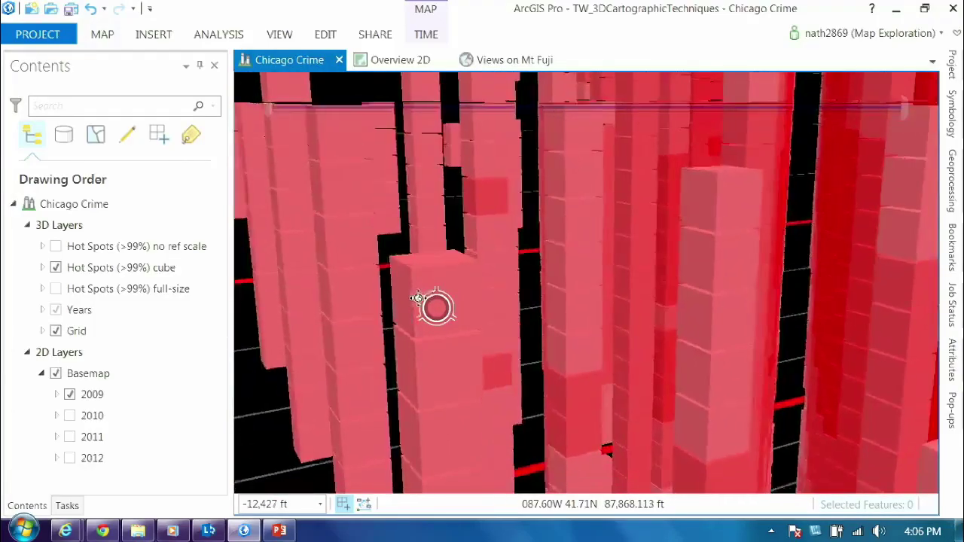
right_click_drag(440, 305, 443, 225)
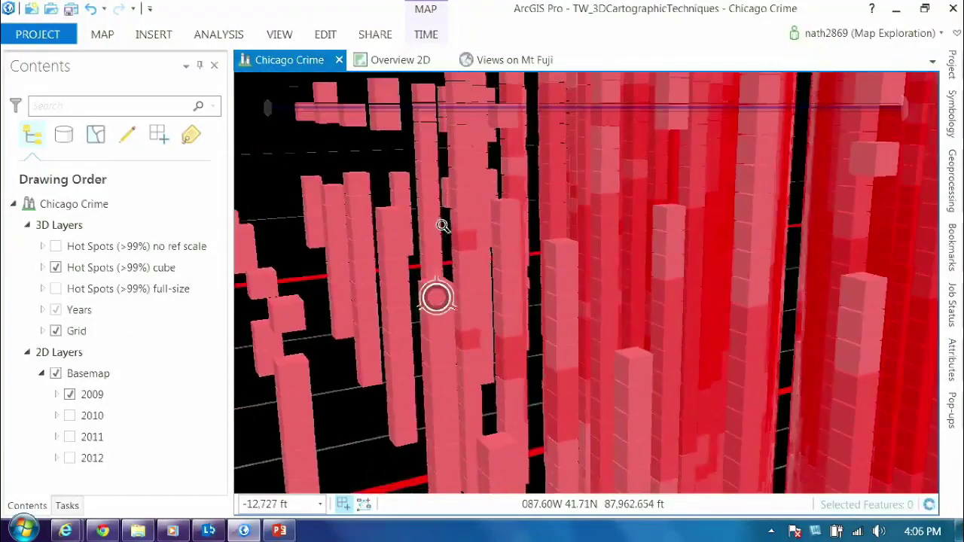
middle_click_drag(440, 279, 702, 501)
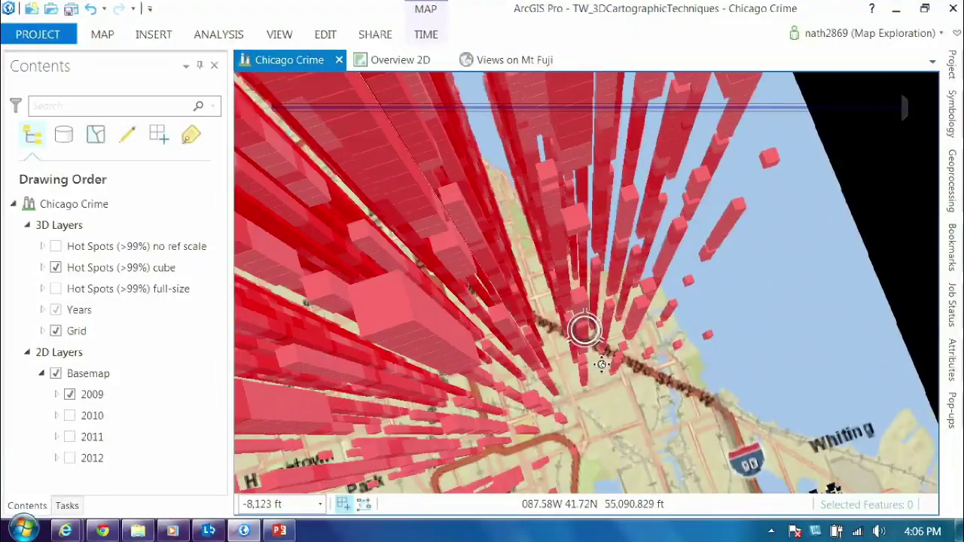
left_click_drag(577, 380, 587, 228)
right_click_drag(586, 288, 585, 247)
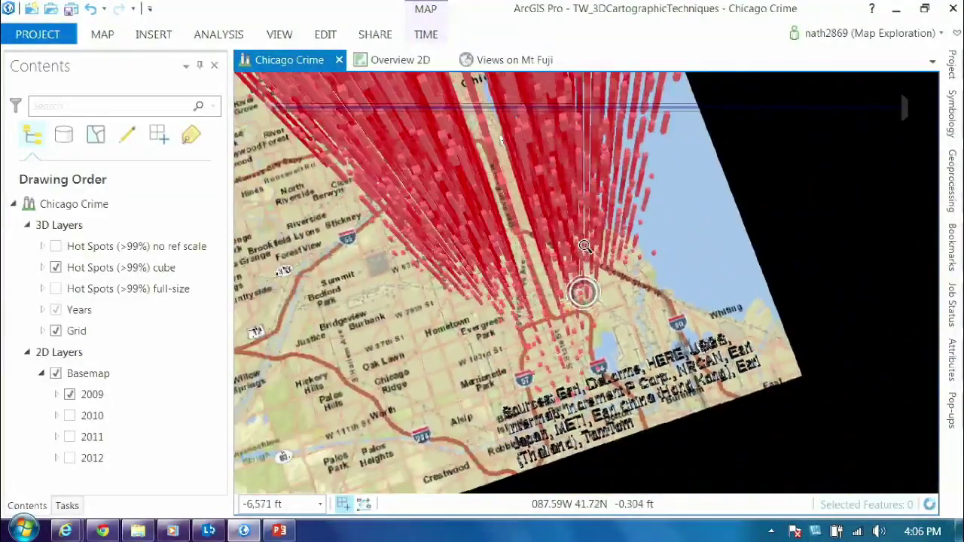
middle_click_drag(508, 338, 398, 198)
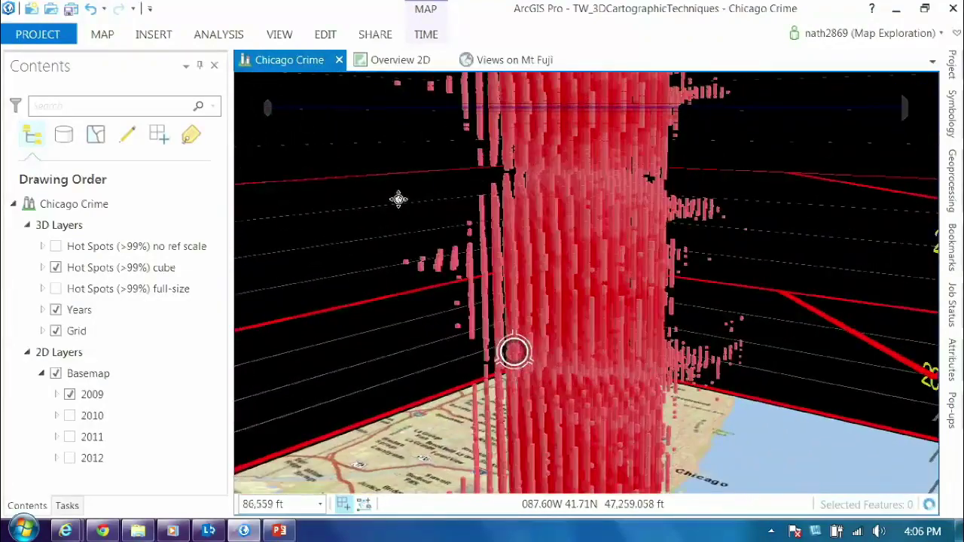
- Display the Hot Spots (>99%) full-size layer in place of the cube layer
left_click(56, 267)
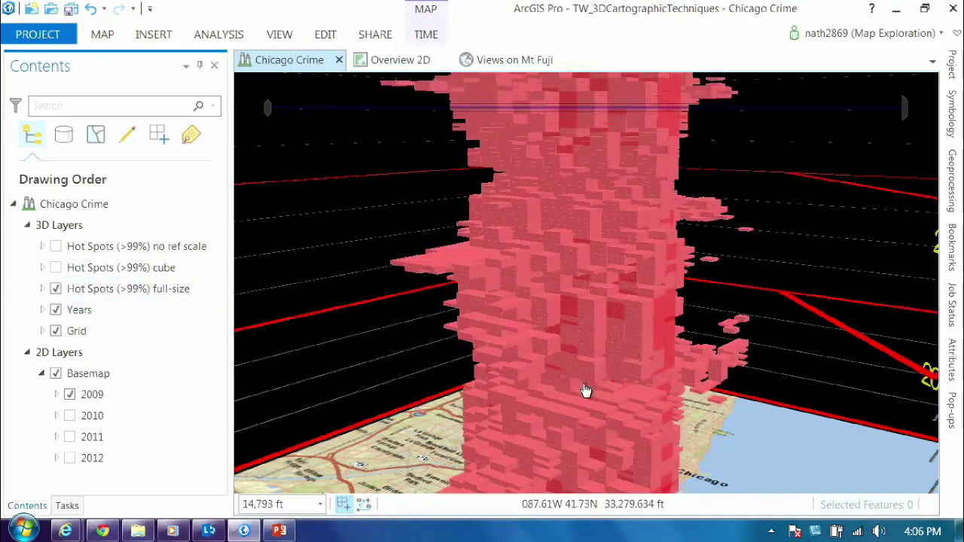
middle_click_drag(599, 364, 541, 305)
scroll(546, 323, "up", 5)
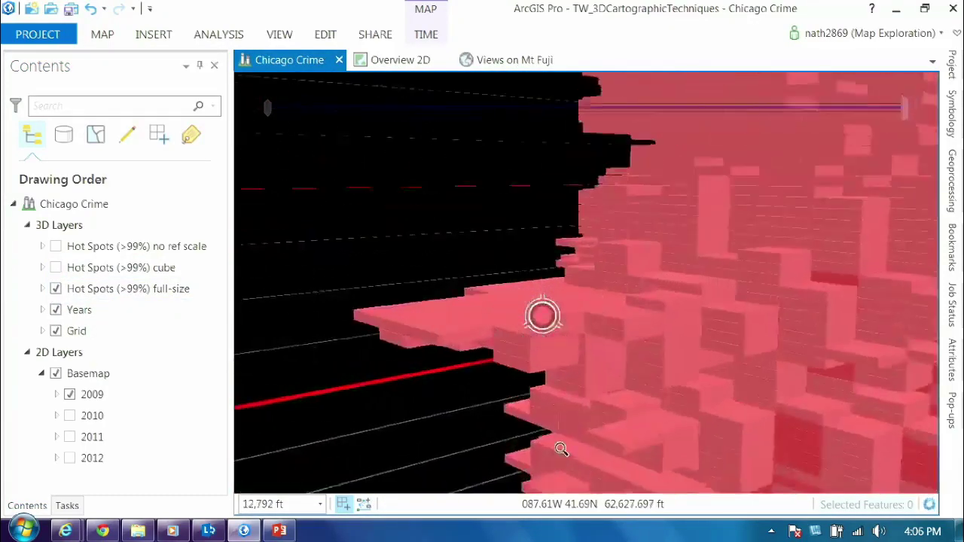
scroll(543, 344, "down", 5)
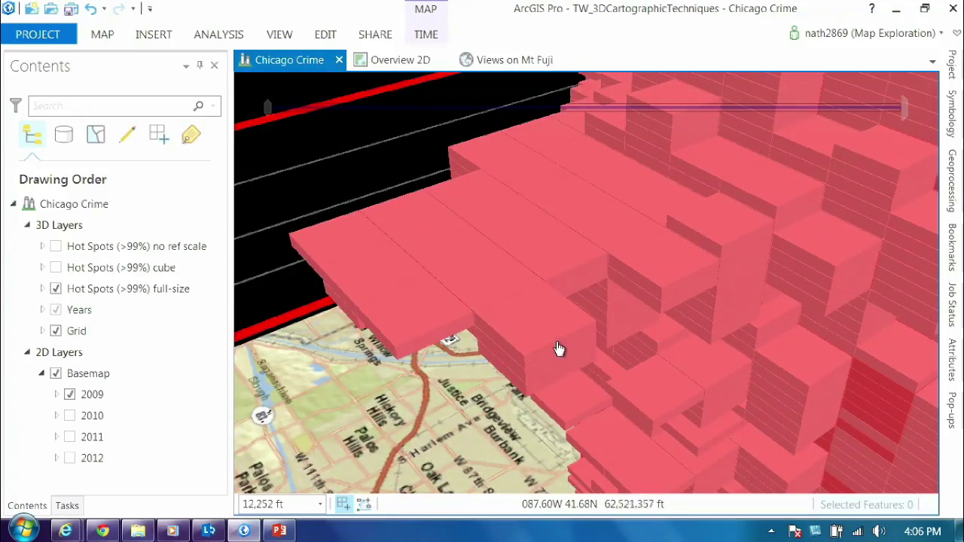
scroll(553, 360, "up", 5)
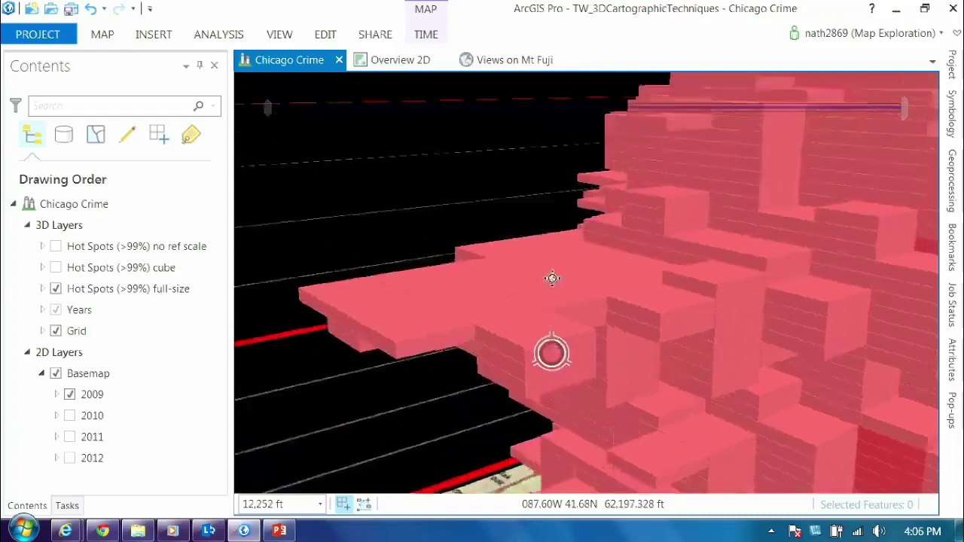
scroll(554, 407, "up", 5)
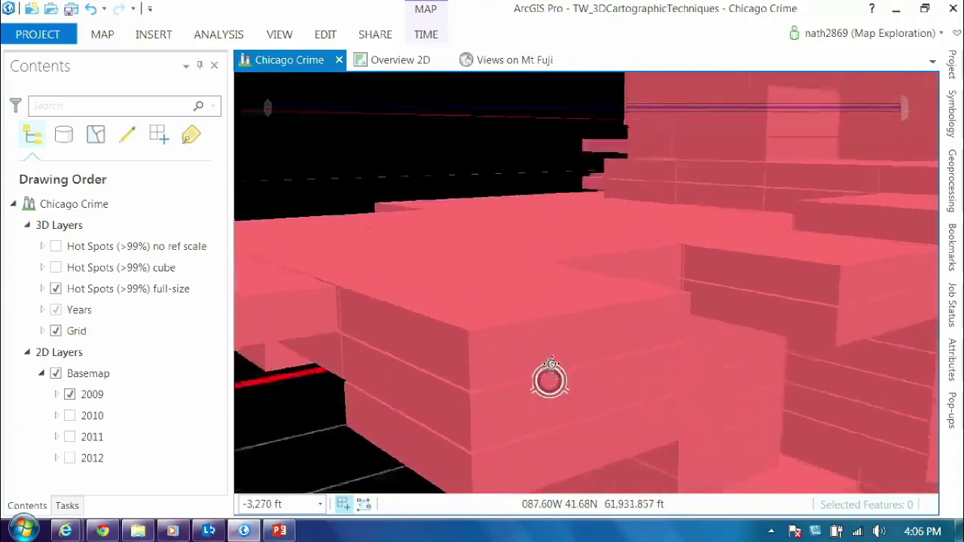
scroll(569, 403, "down", 5)
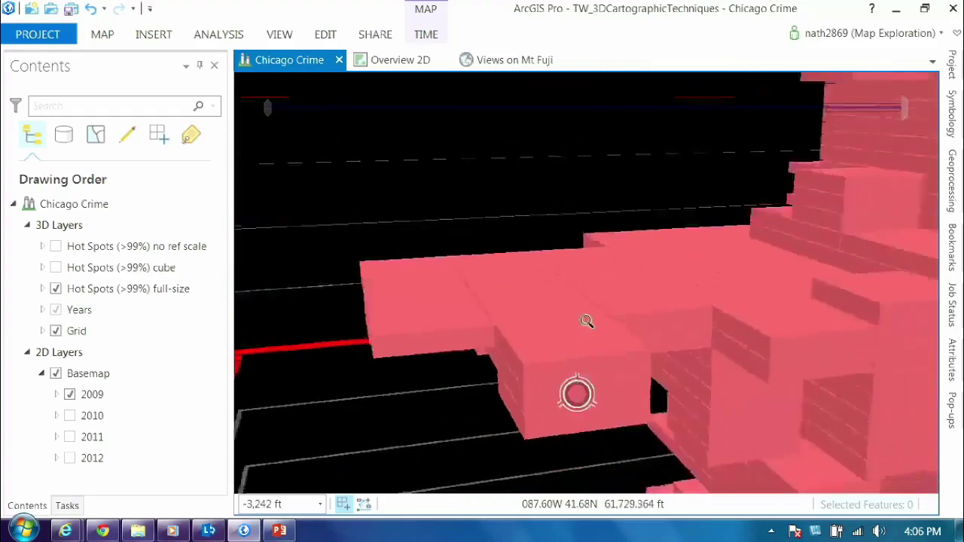
- Pan, zoom and orbit until the full column stands upright beside the 2009–2012 year labels
left_click_drag(648, 192, 597, 167)
scroll(680, 217, "up", 3)
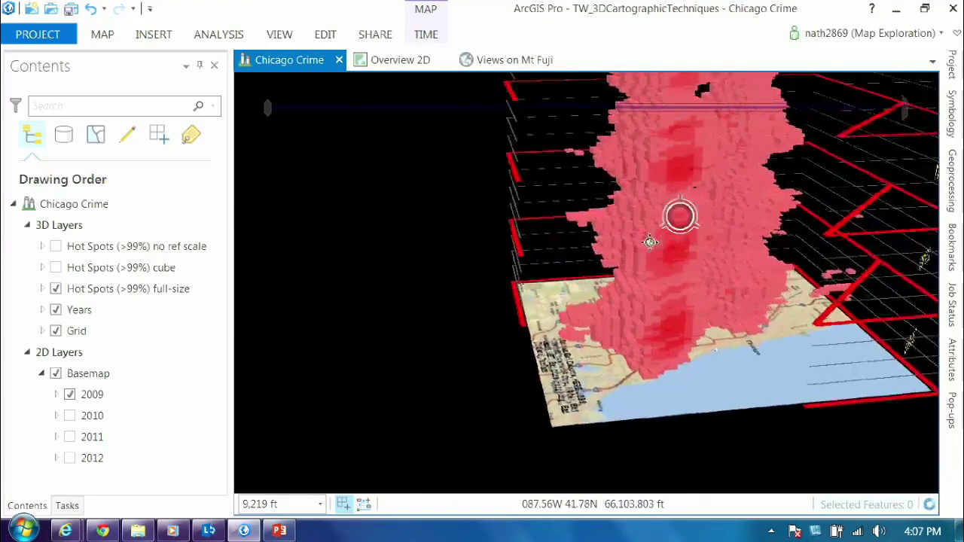
scroll(673, 219, "down", 3)
left_click_drag(673, 219, 653, 290)
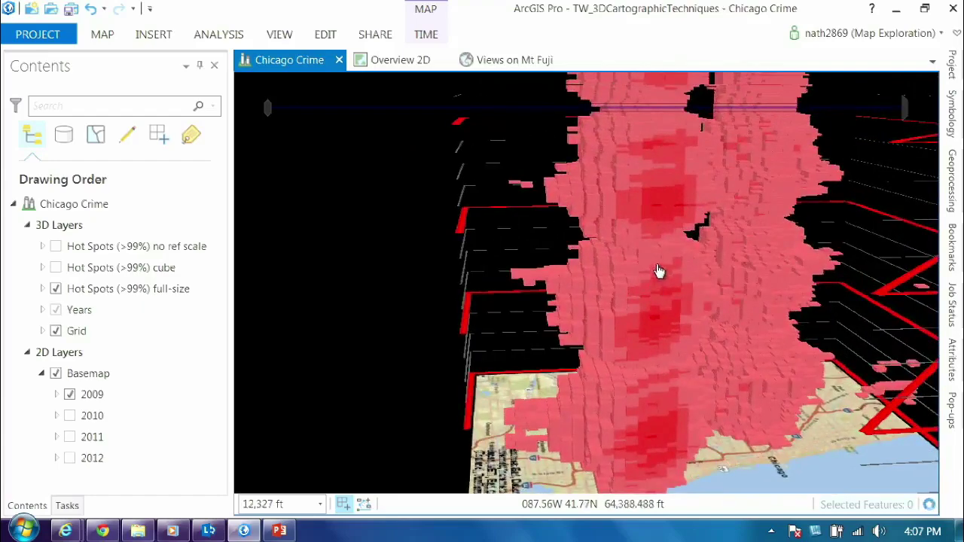
left_click_drag(670, 242, 624, 338)
scroll(614, 336, "down", 4)
middle_click_drag(605, 373, 813, 334)
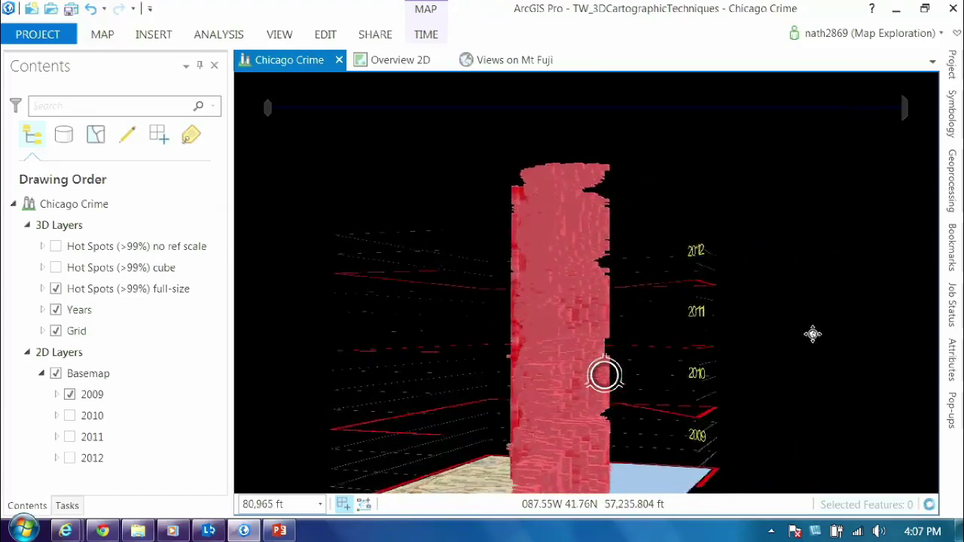
- Orbit, tilt and zoom the Chicago crime scene to frame the hot-spot columns beside the year grids
scroll(611, 375, "up", 5)
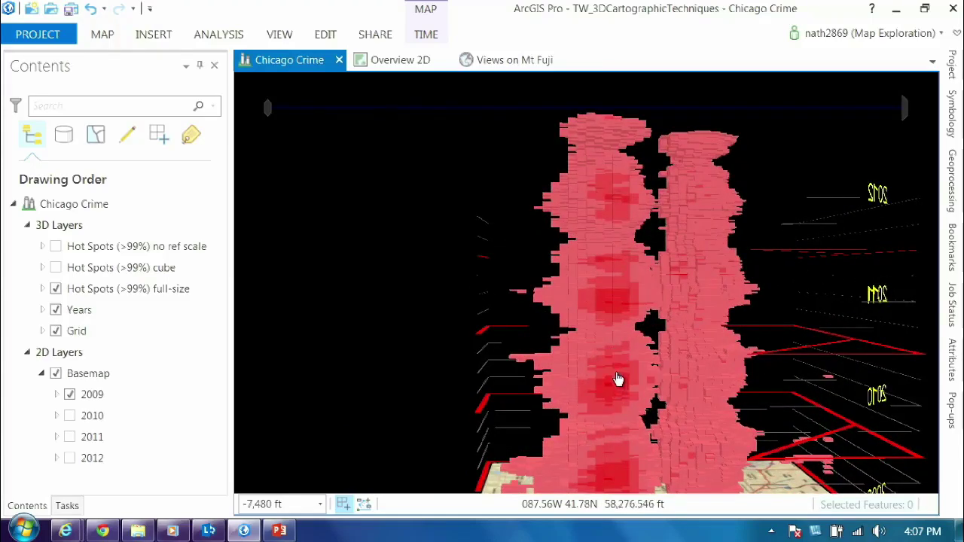
left_click_drag(598, 378, 598, 357)
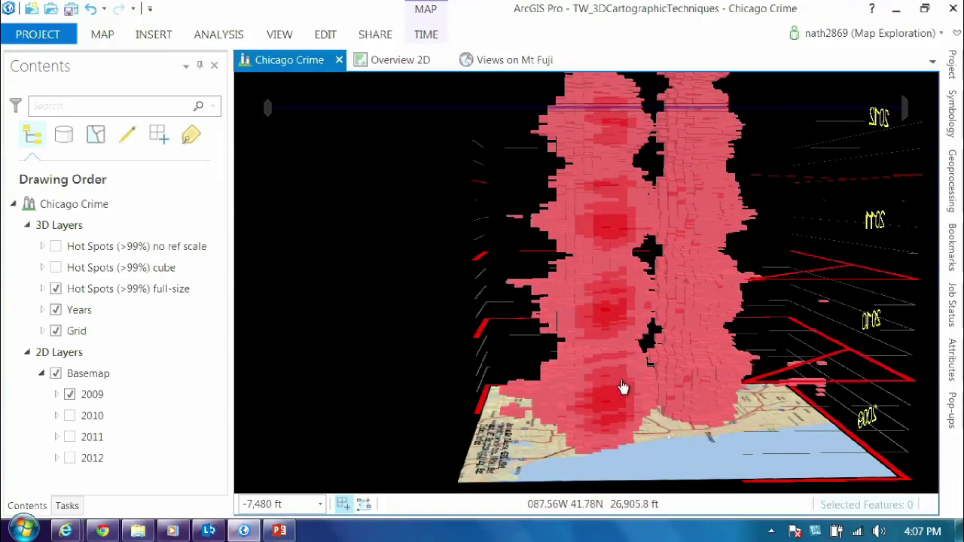
middle_click_drag(622, 380, 652, 285)
mouse_move(622, 144)
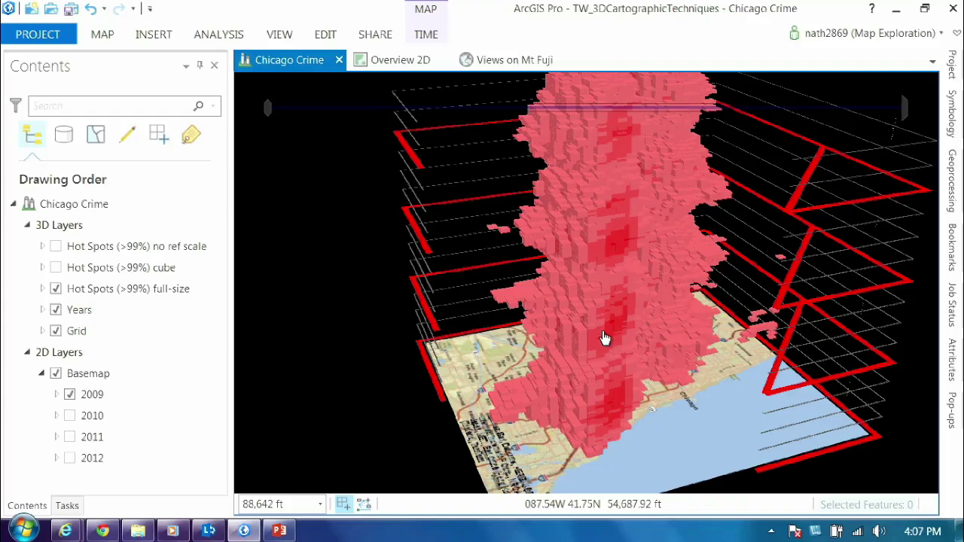
scroll(607, 310, "down", 3)
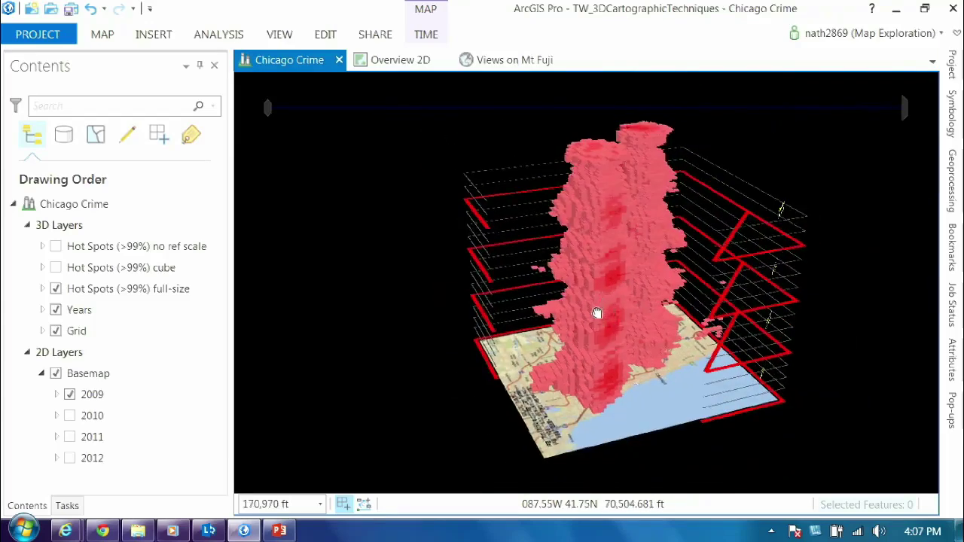
left_click_drag(597, 312, 594, 317)
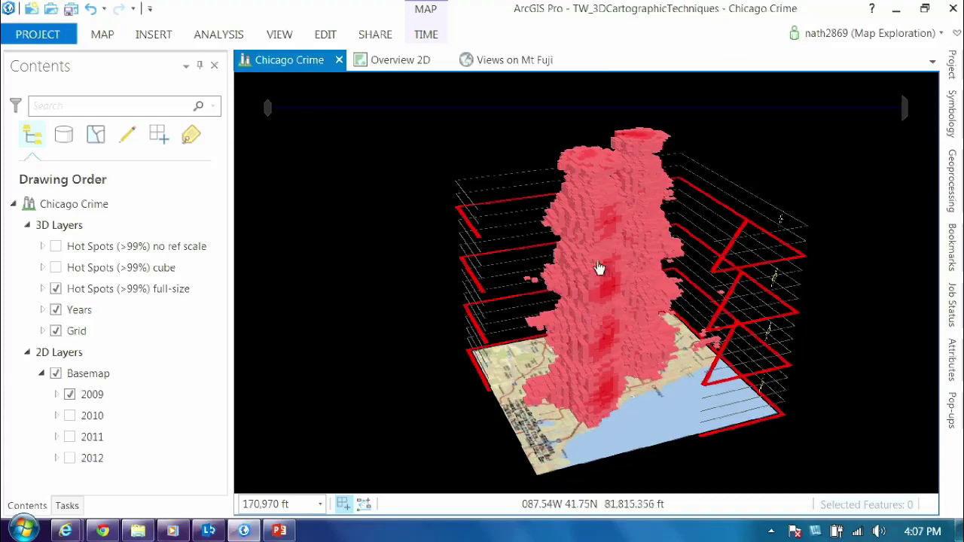
middle_click_drag(607, 267, 607, 224)
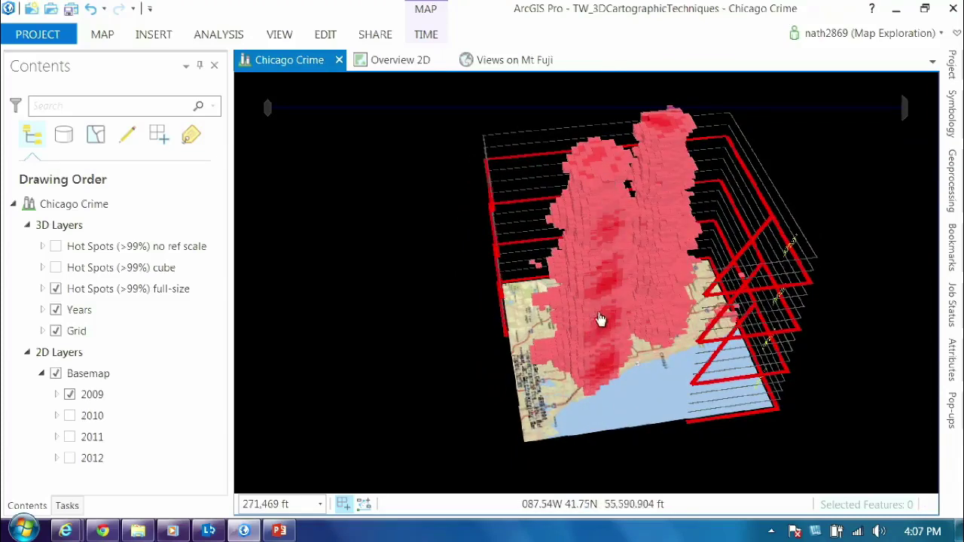
scroll(603, 286, "up", 5)
middle_click_drag(605, 289, 558, 265)
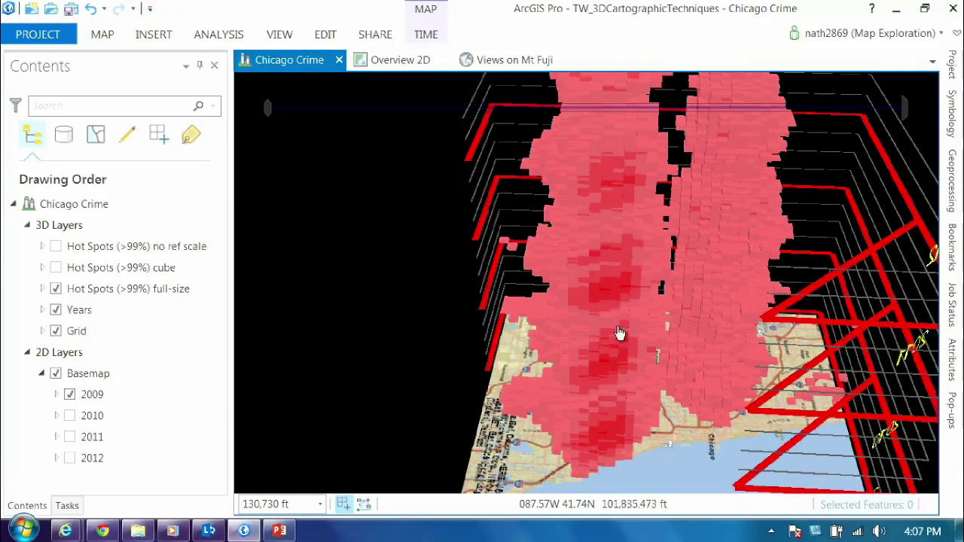
scroll(614, 324, "down", 2)
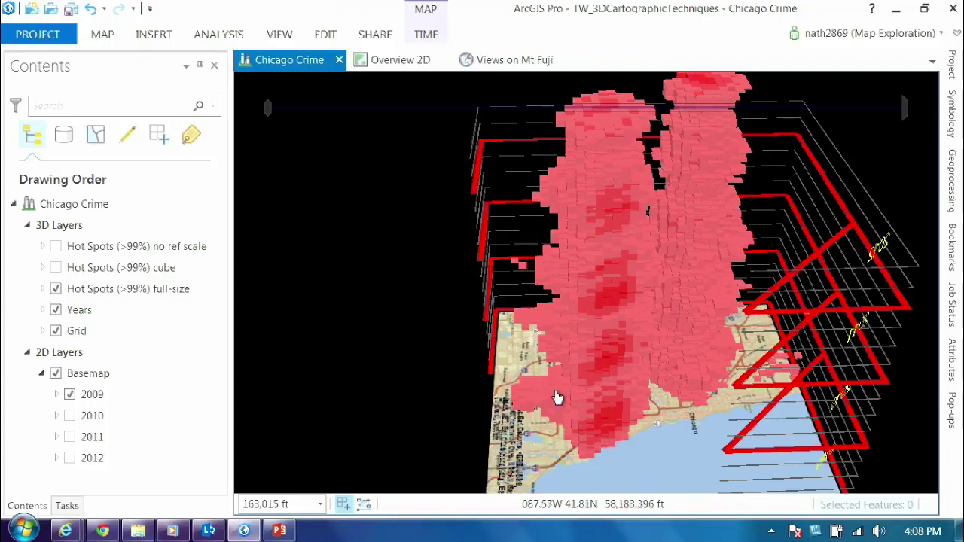
left_click(171, 531)
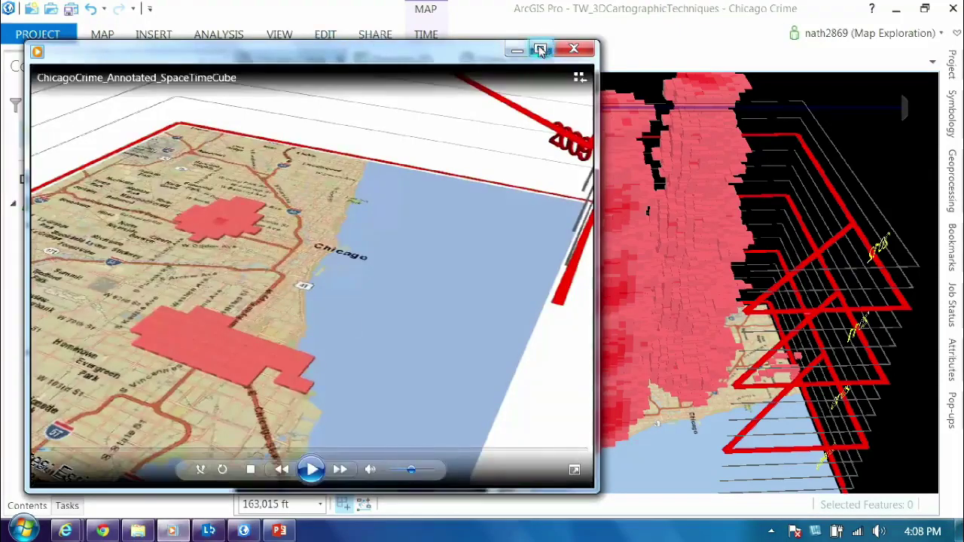
left_click(540, 48)
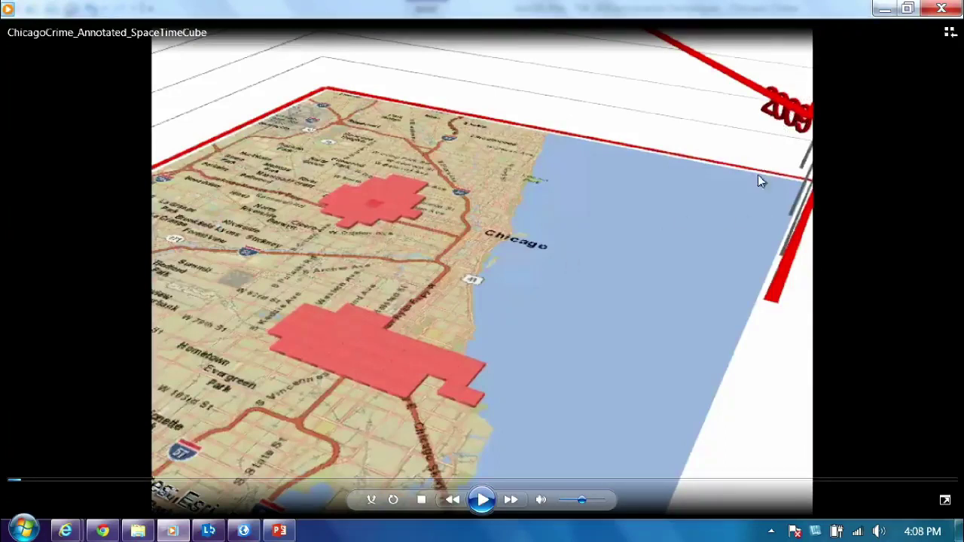
left_click(482, 500)
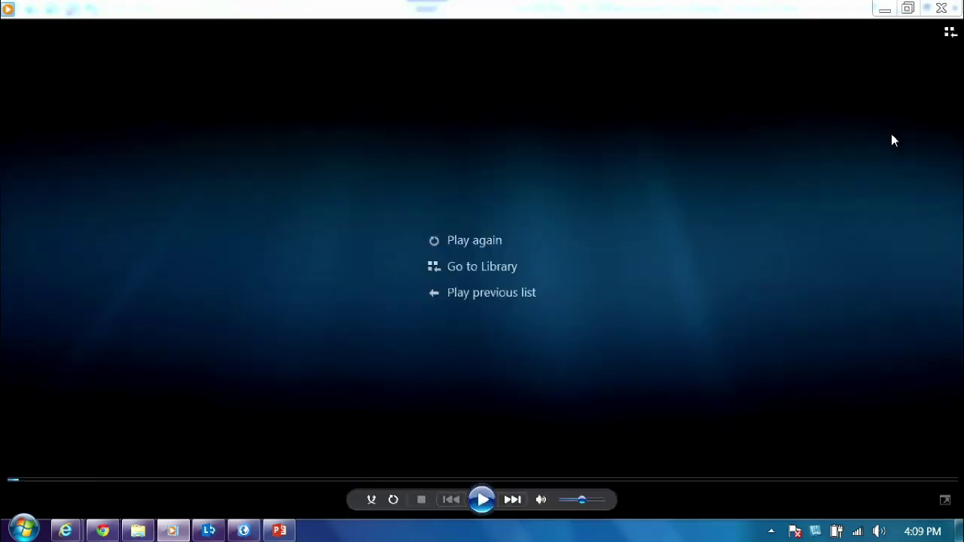
left_click(934, 482)
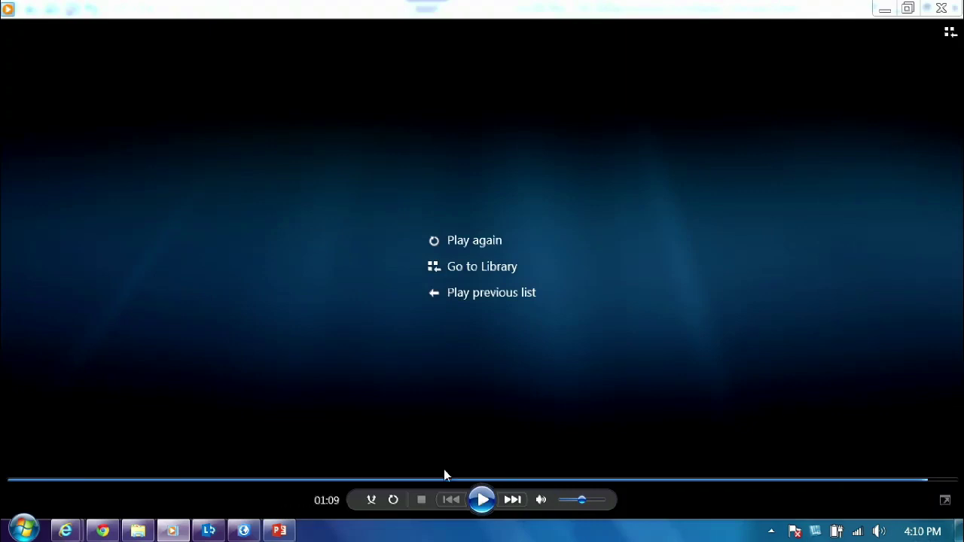
left_click(482, 500)
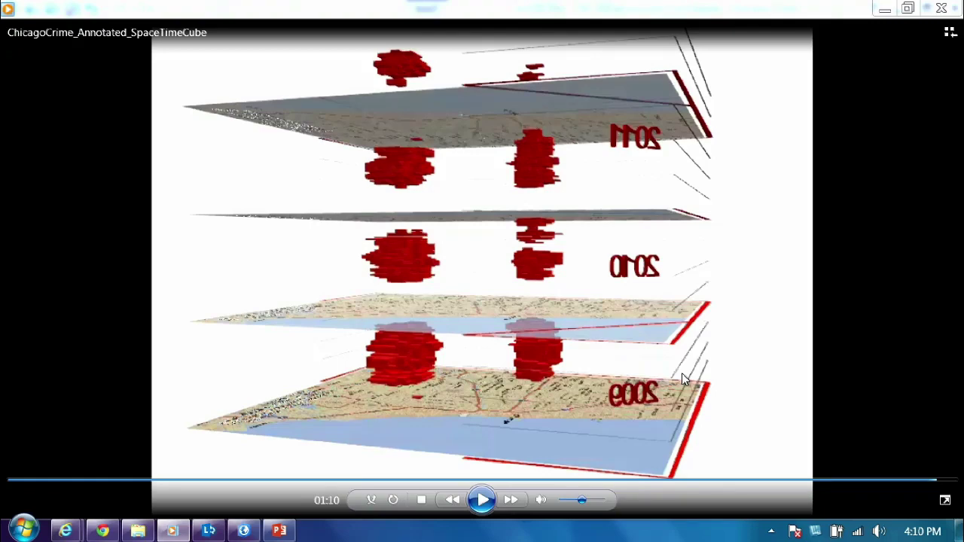
left_click(940, 7)
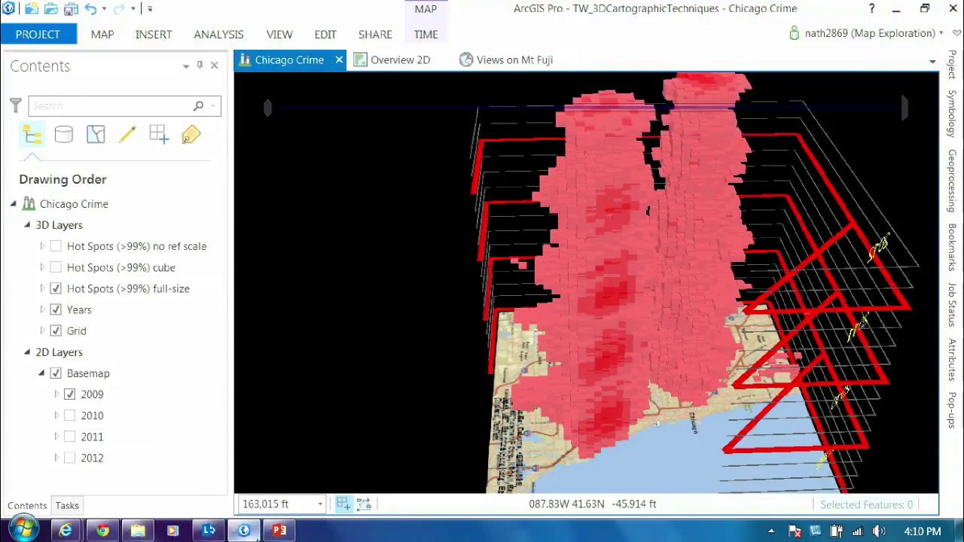
left_click(279, 531)
- Display slide 19, Helecxagon mapping, after a brief look back at slide 18, Chicago Narcotics
left_click(93, 461)
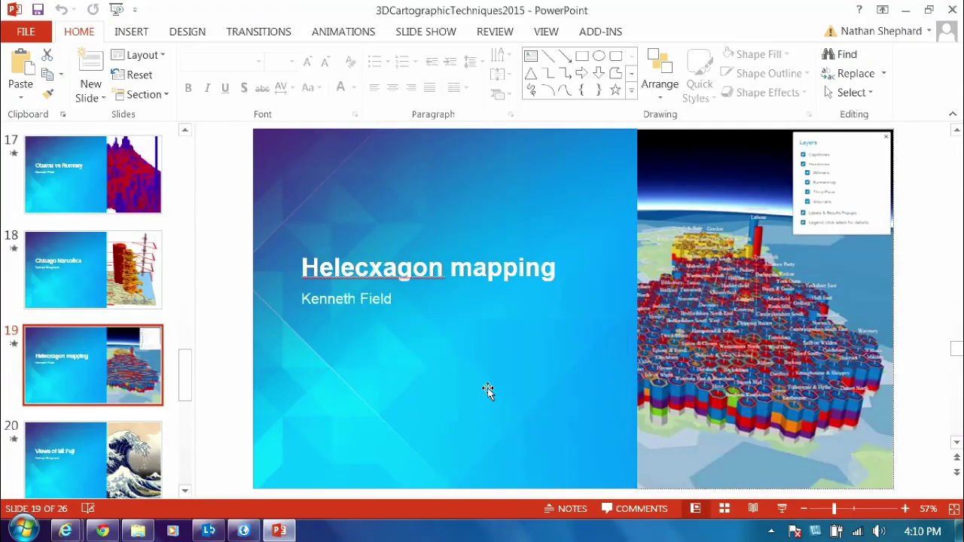
left_click(63, 294)
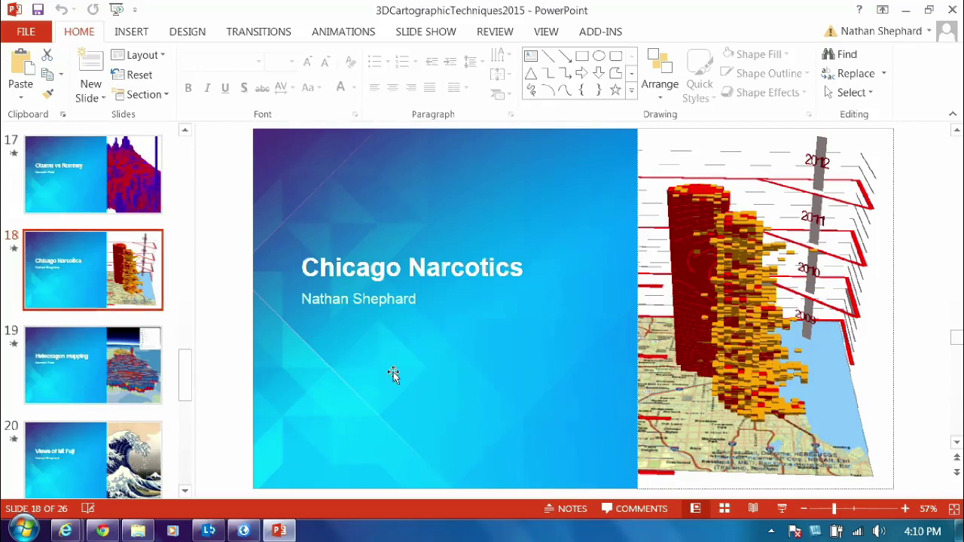
left_click(51, 383)
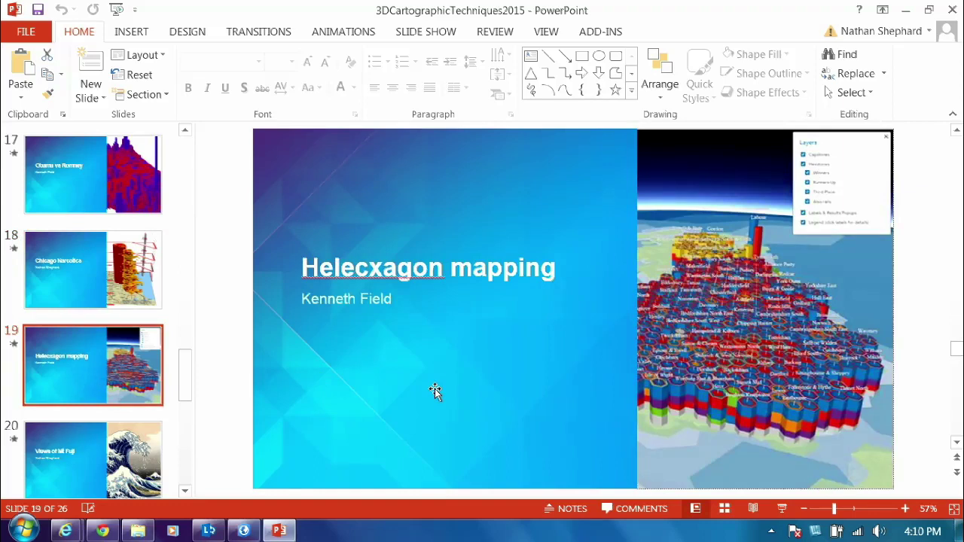
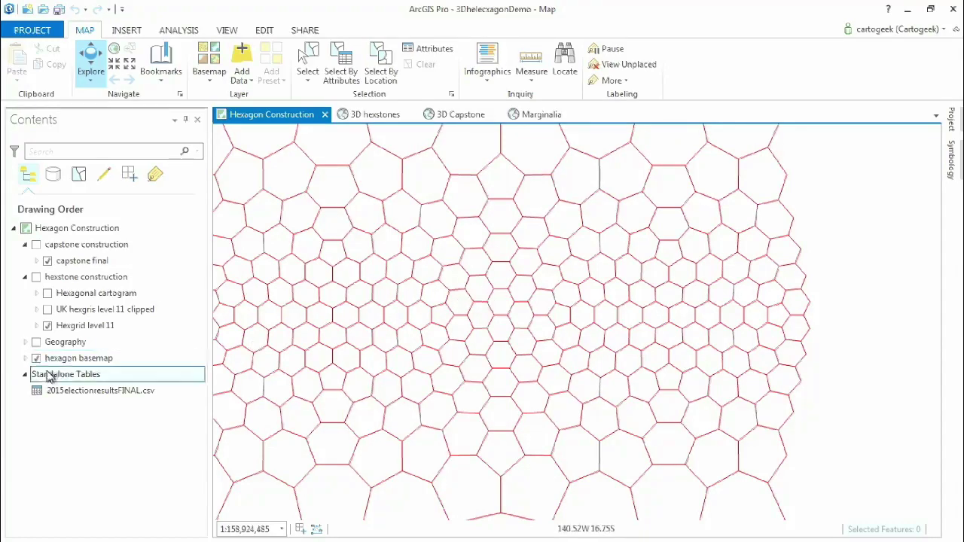
- Expand the hexagon basemap group and turn on hexgrid4, hexgrid5, hexgrid6 and hexgrid7
left_click(26, 359)
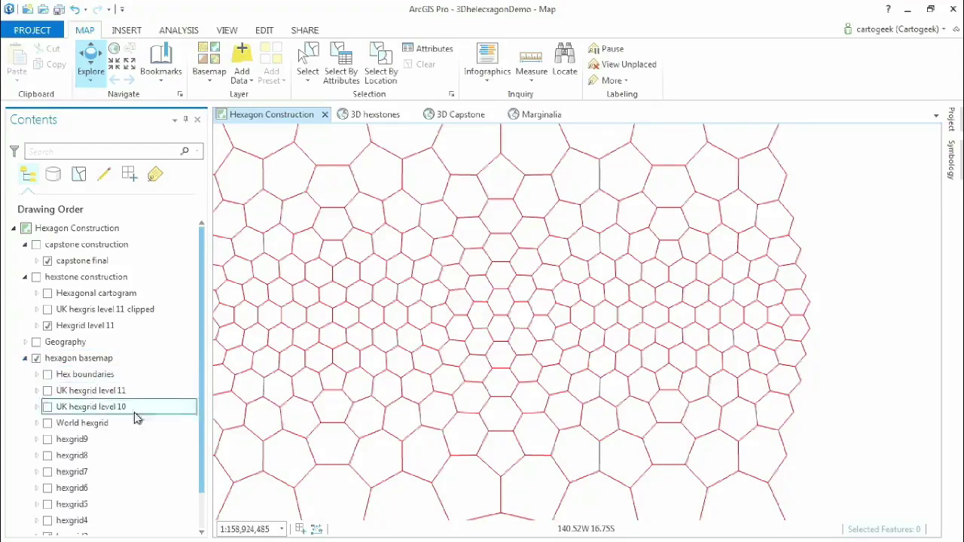
left_click_drag(202, 424, 200, 447)
left_click(47, 479)
left_click(48, 462)
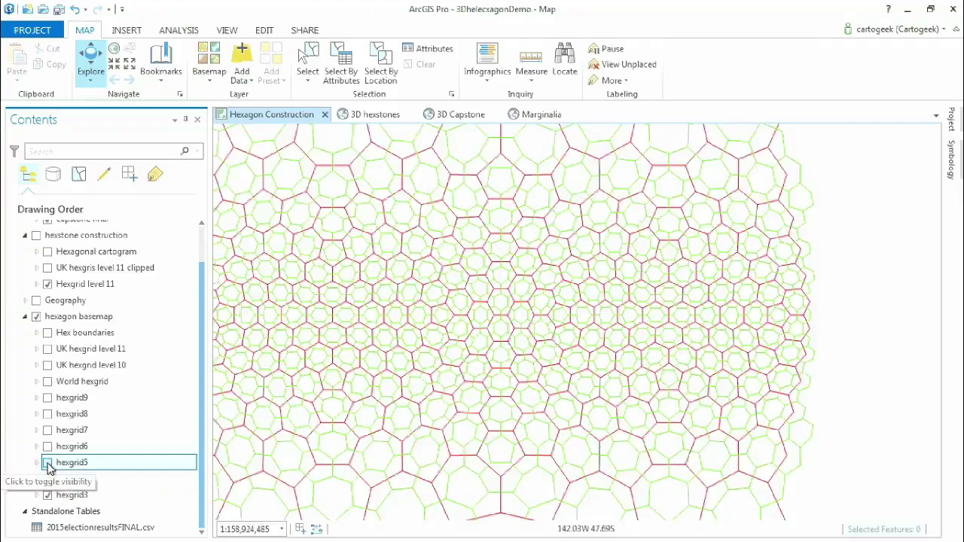
left_click(48, 462)
left_click(47, 446)
left_click(47, 432)
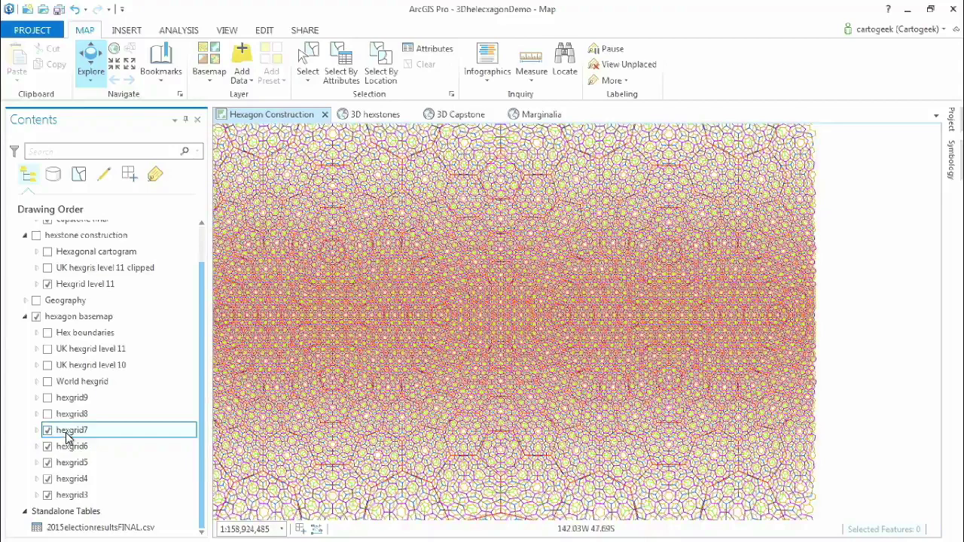
left_click(72, 445)
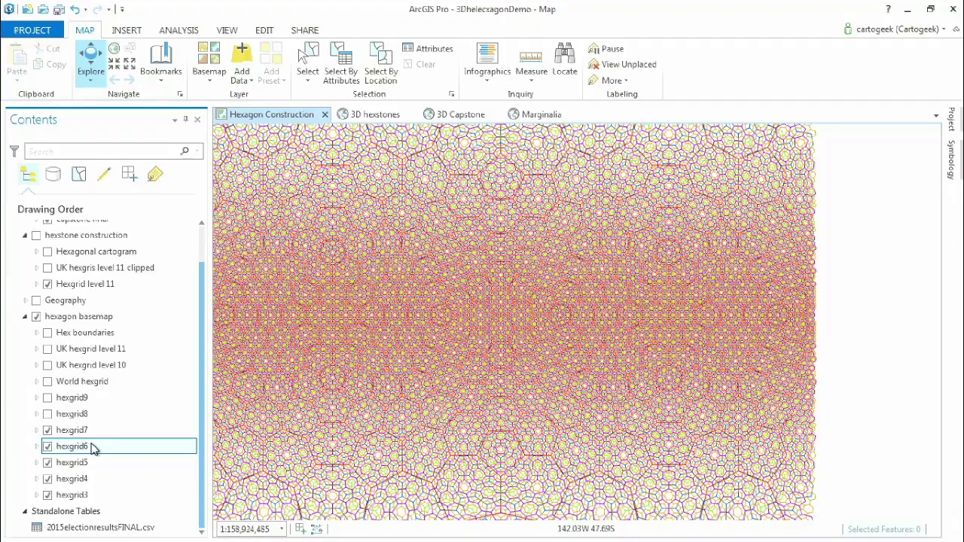
- Hide the hexagon basemap, zoom to the Geography layer's UK extent, then show hexstone construction instead
left_click(34, 317)
left_click(37, 301)
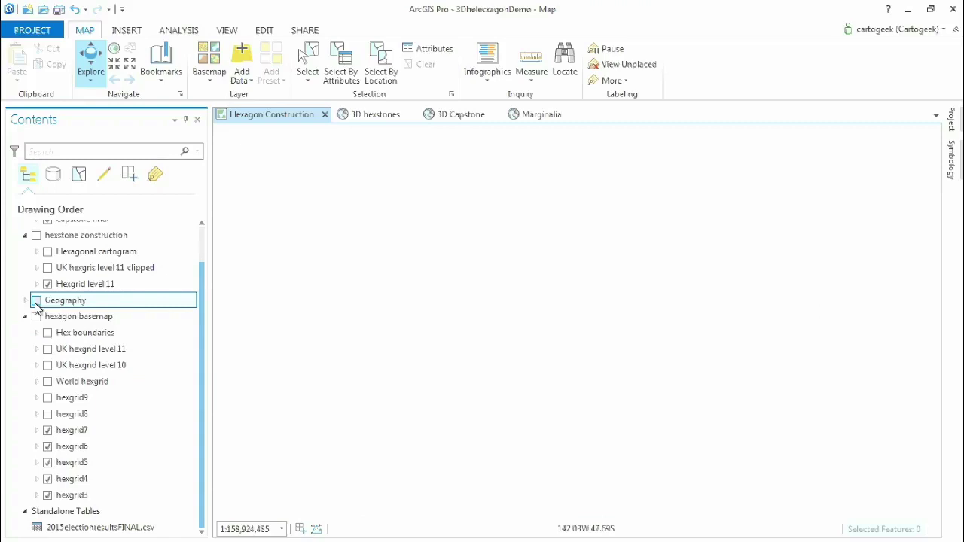
right_click(58, 305)
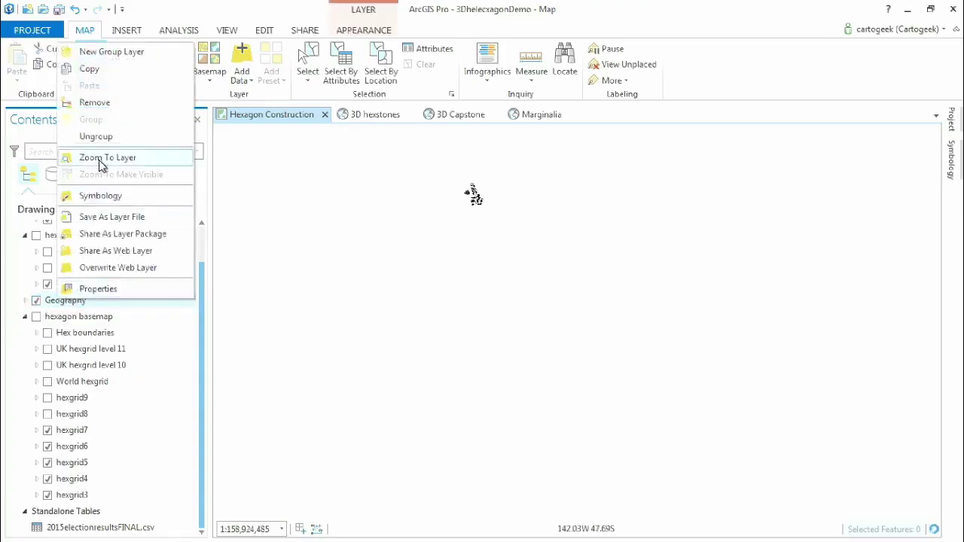
left_click(92, 157)
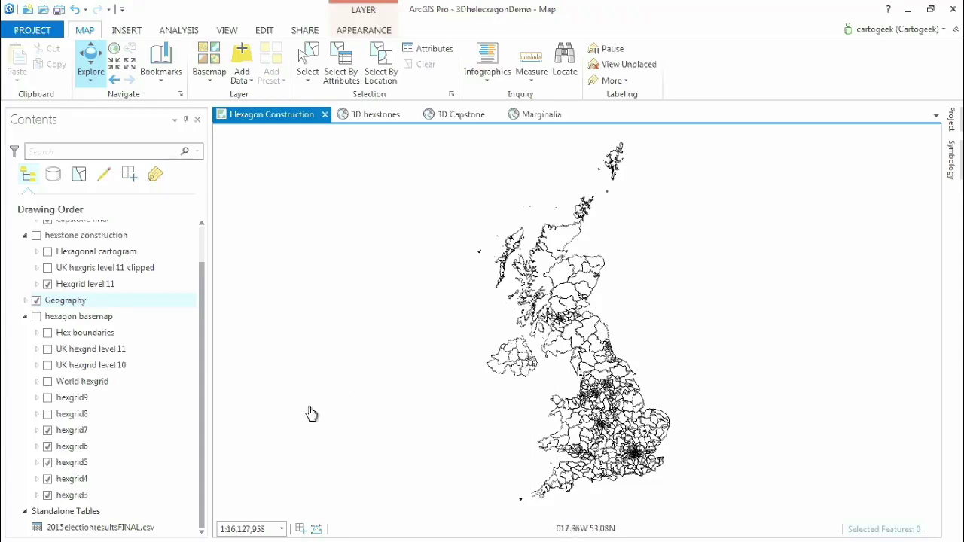
left_click(36, 300)
left_click(36, 235)
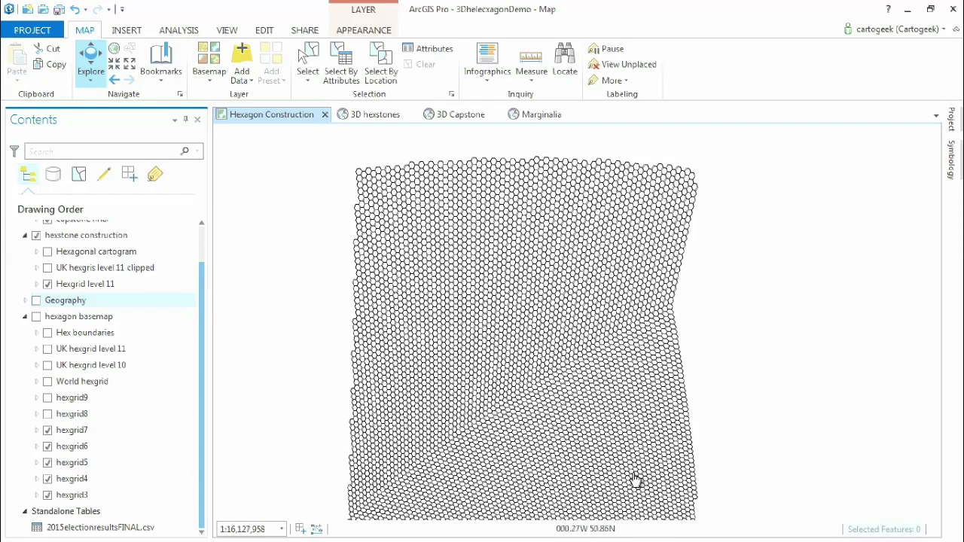
- Swap Hexgrid level 11 for the clipped UK hexgrid, then show the Hexagonal cartogram
left_click(47, 284)
left_click(48, 267)
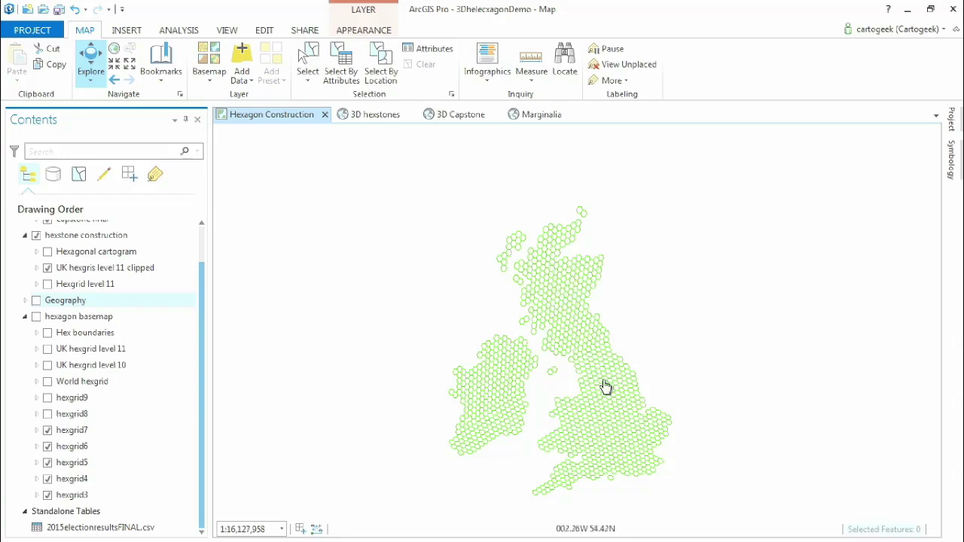
left_click(62, 272)
left_click(47, 268)
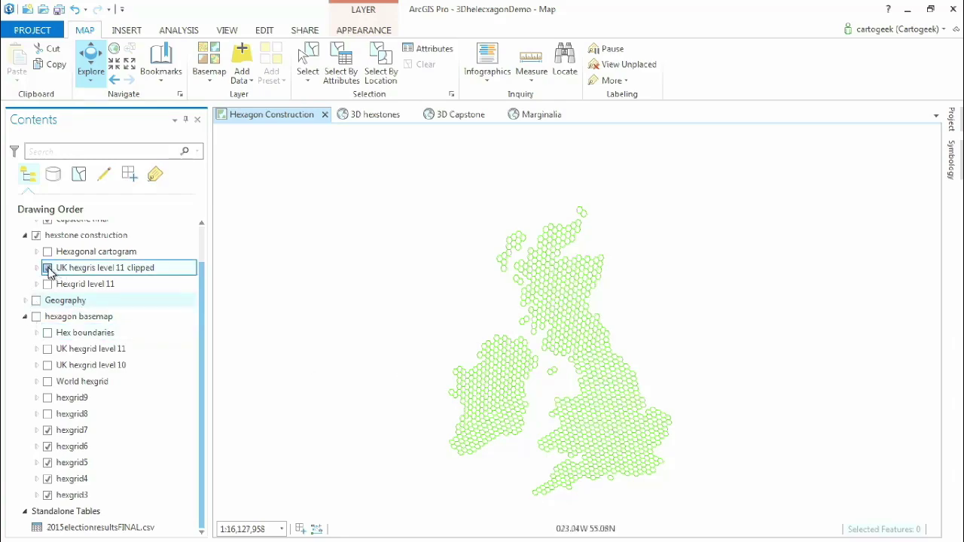
left_click(48, 252)
scroll(564, 414, "up", 3)
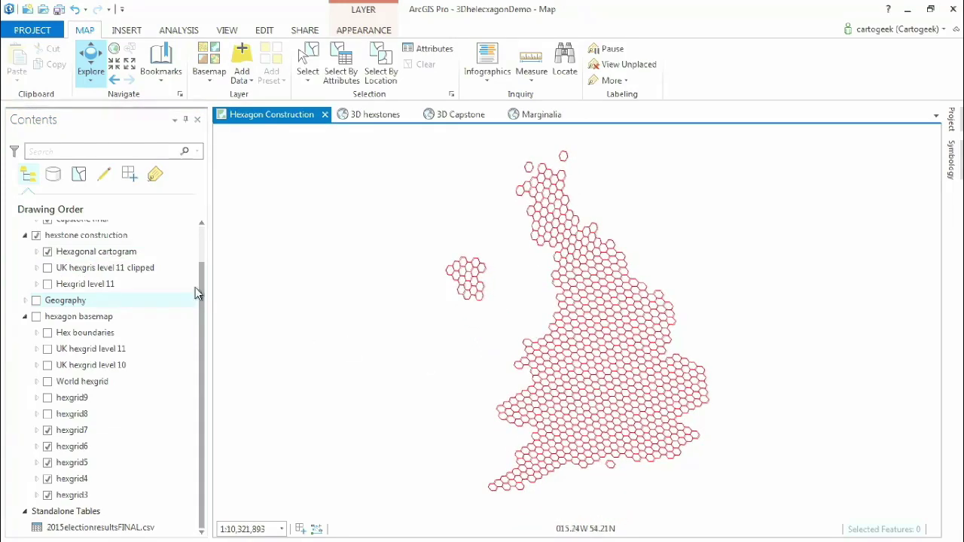
left_click_drag(202, 299, 201, 245)
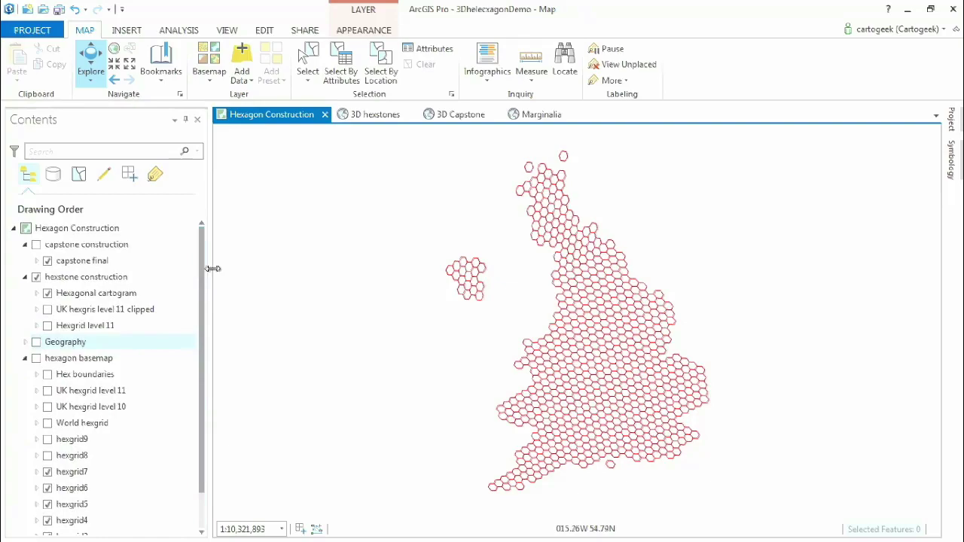
- Hide hexstone construction, show capstone construction, and pan across the magenta capstone hexagons
left_click(35, 278)
left_click(36, 277)
left_click(36, 245)
scroll(580, 292, "up", 5)
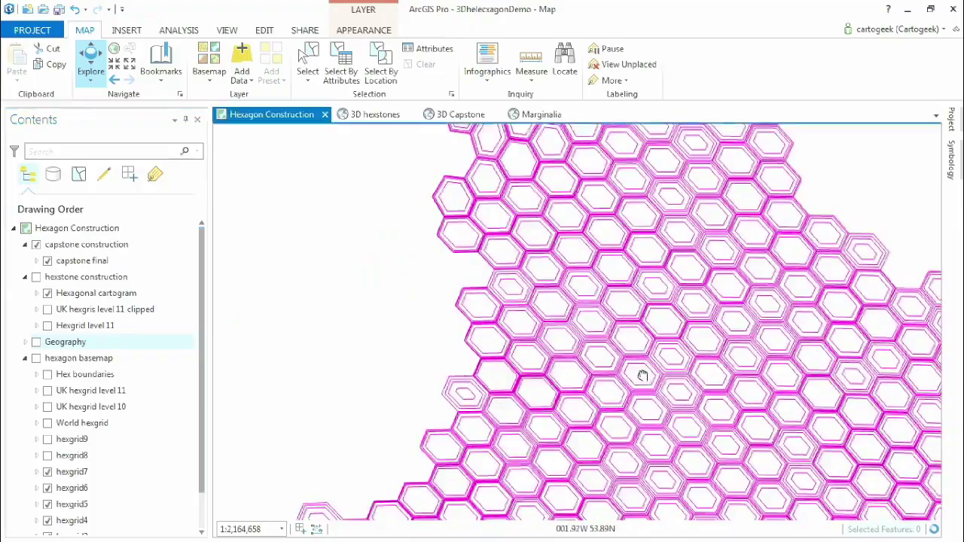
left_click_drag(642, 375, 530, 259)
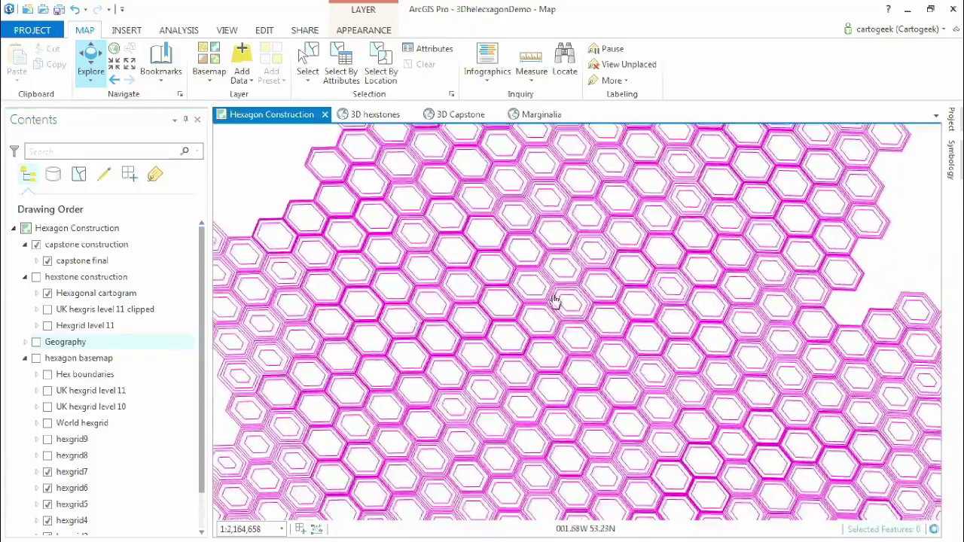
left_click_drag(553, 299, 585, 254)
scroll(587, 281, "down", 2)
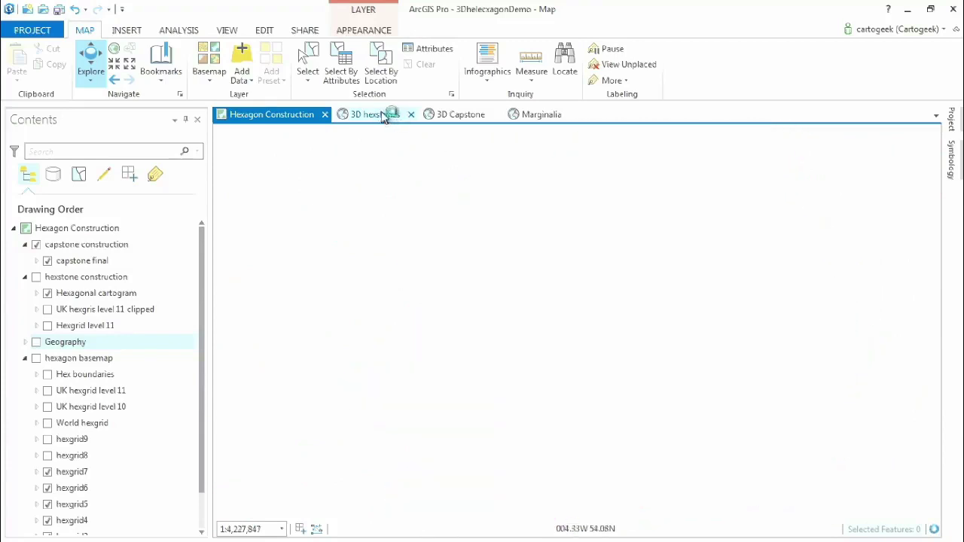
- In the 3D hexstones map, turn on AlsoRansExtrudedSymbolised and Also Rans
left_click(385, 116)
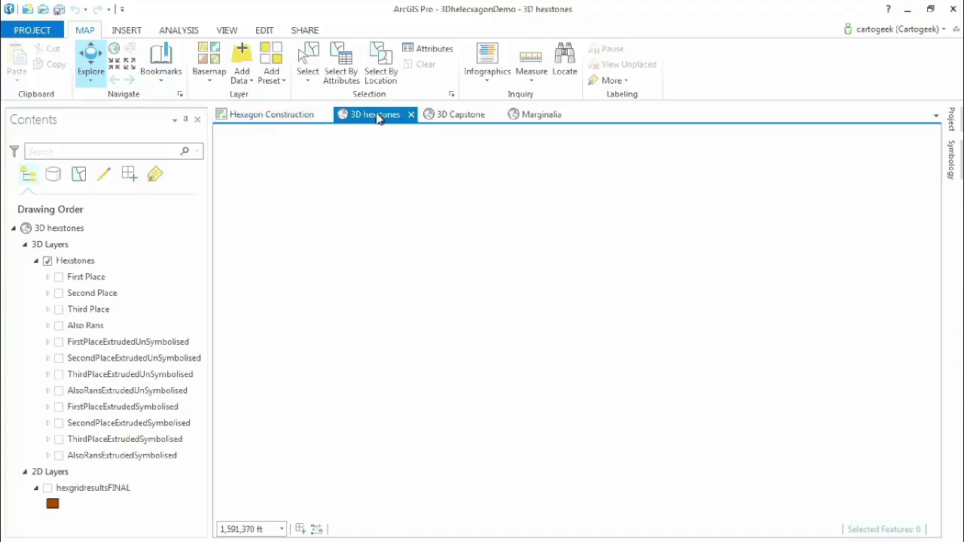
left_click(59, 458)
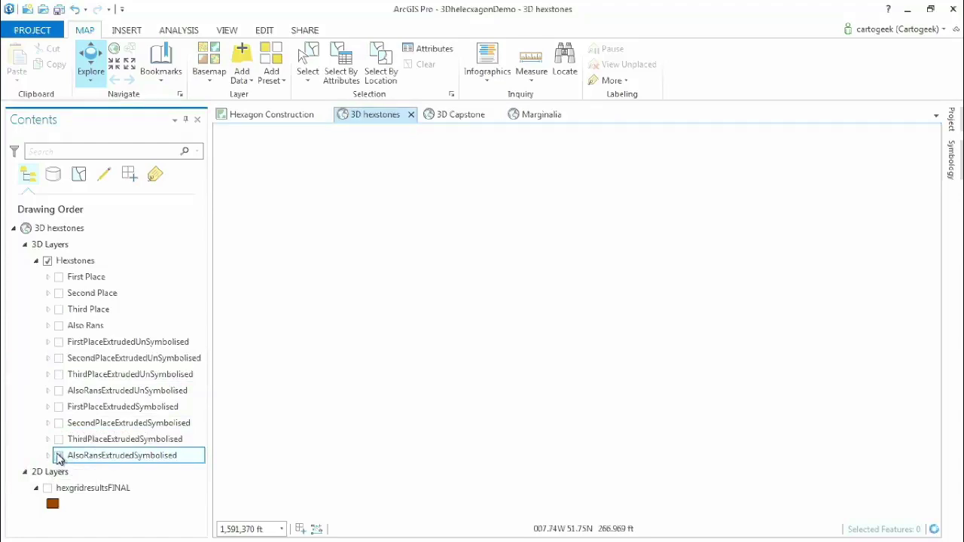
left_click(59, 456)
left_click(59, 326)
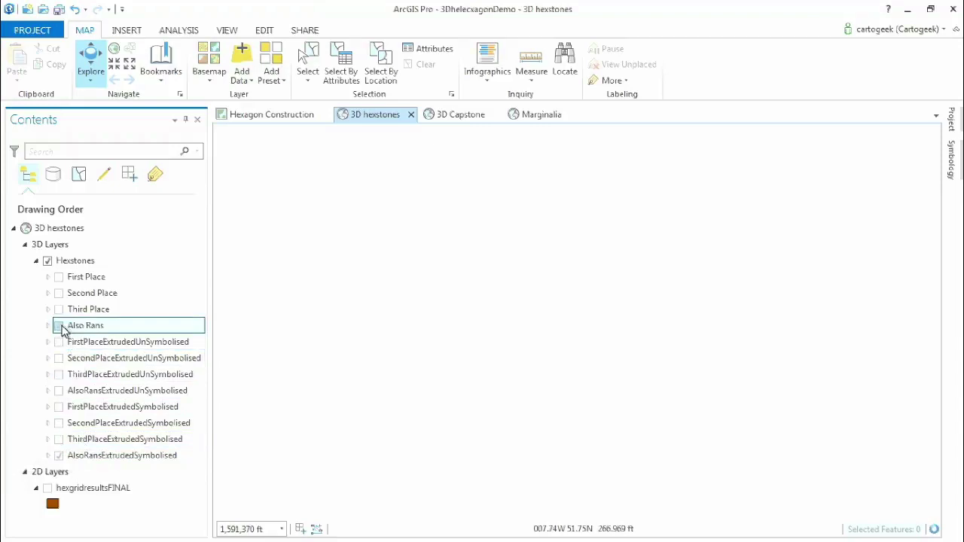
- Pan the extruded hexagon view, then close ArcGIS Pro without saving changes
left_click(259, 324)
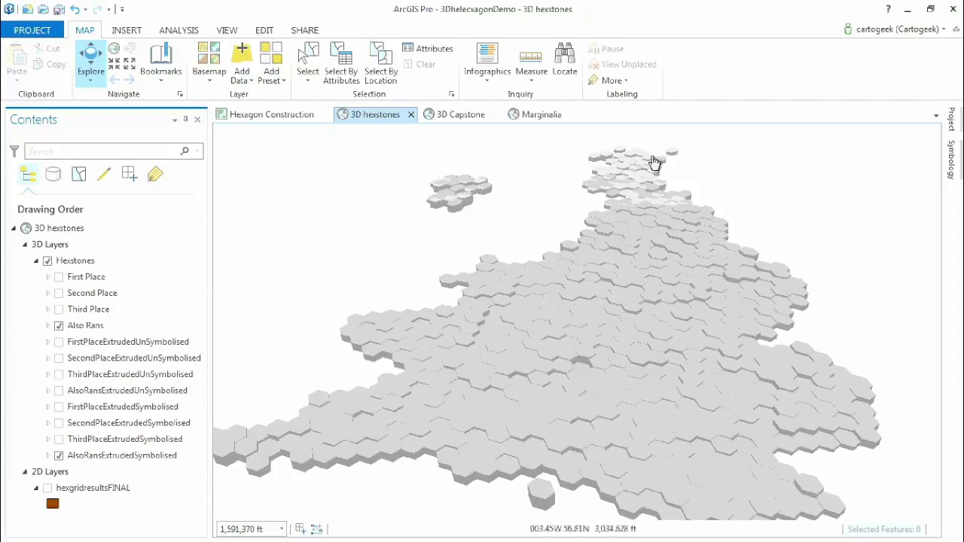
left_click_drag(654, 318, 654, 301)
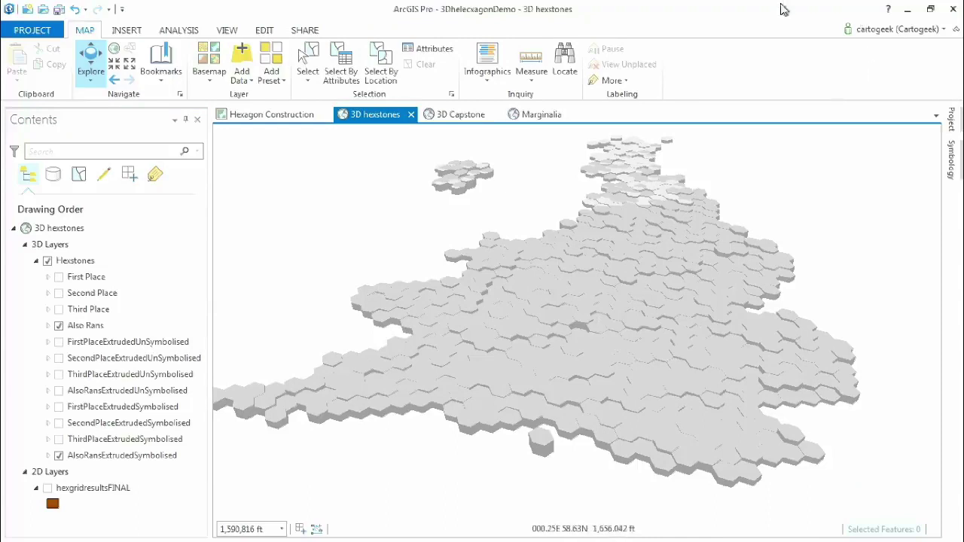
left_click(954, 12)
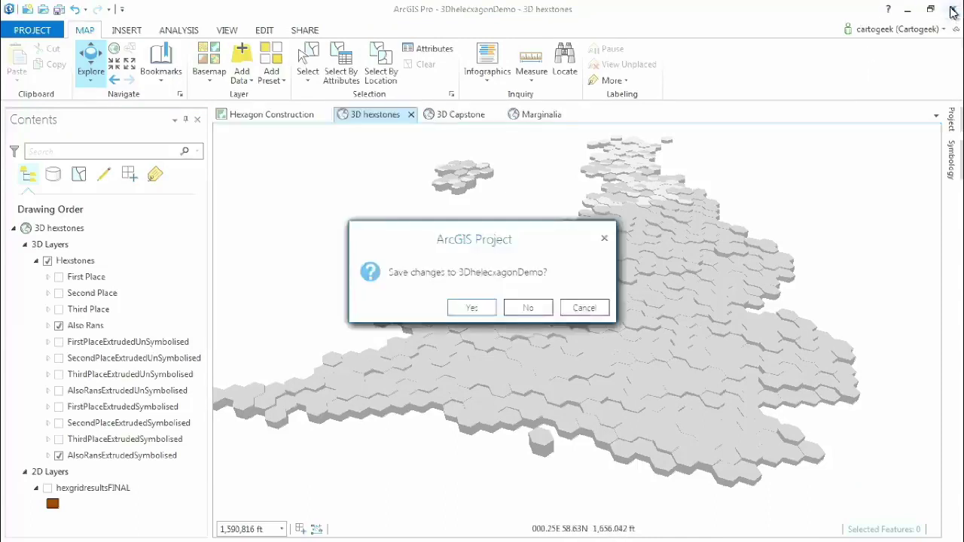
left_click(529, 306)
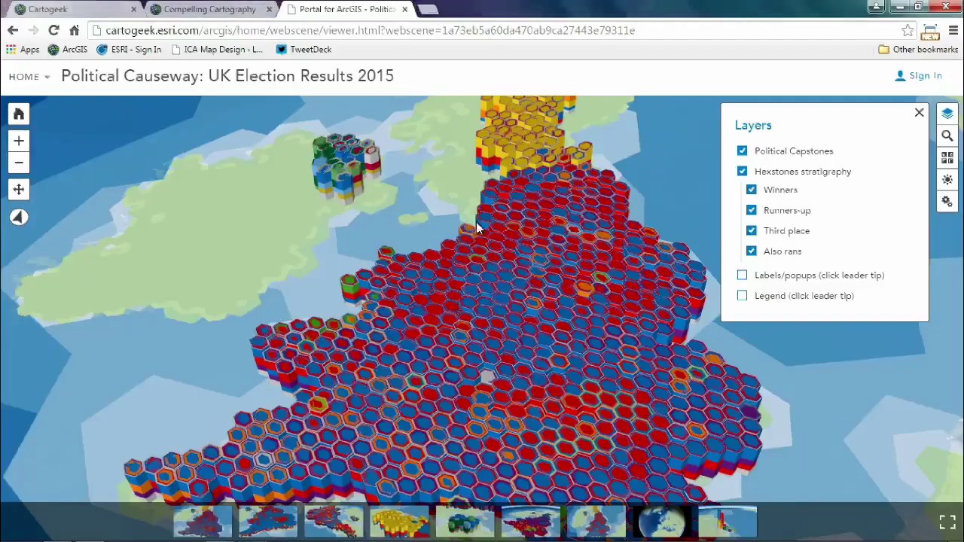
- Hide the Political Capstones layer and tilt the election scene to a top-down view
left_click_drag(566, 327, 497, 297)
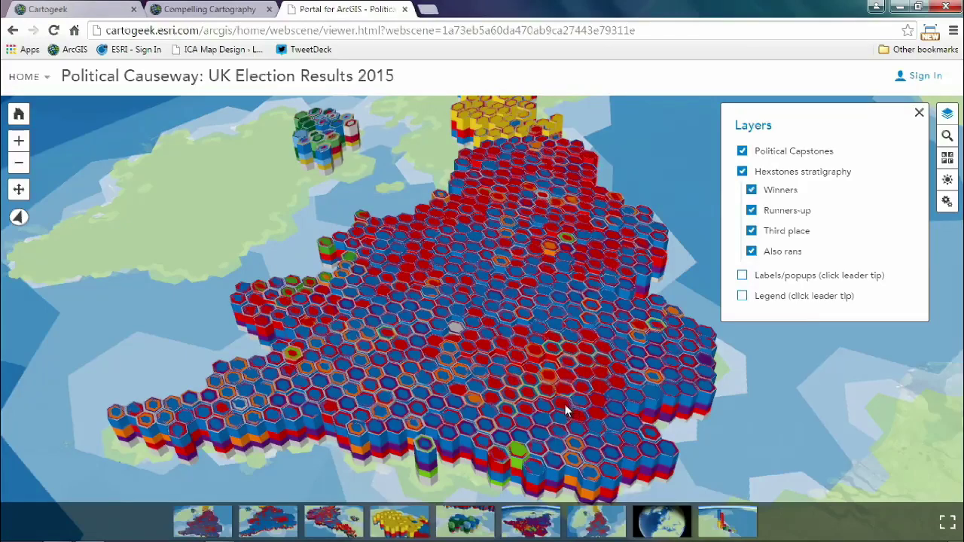
right_click_drag(563, 403, 543, 356)
scroll(543, 355, "up", 3)
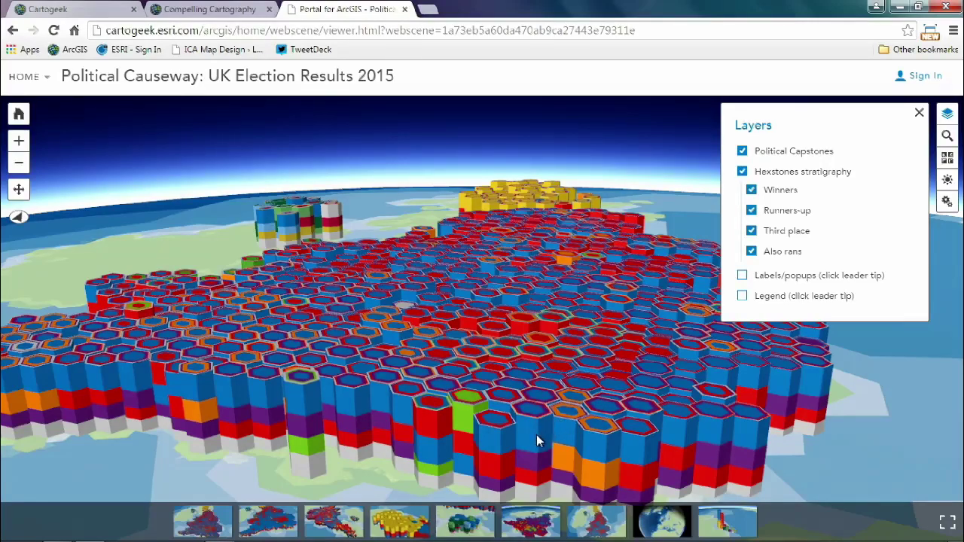
scroll(536, 435, "down", 4)
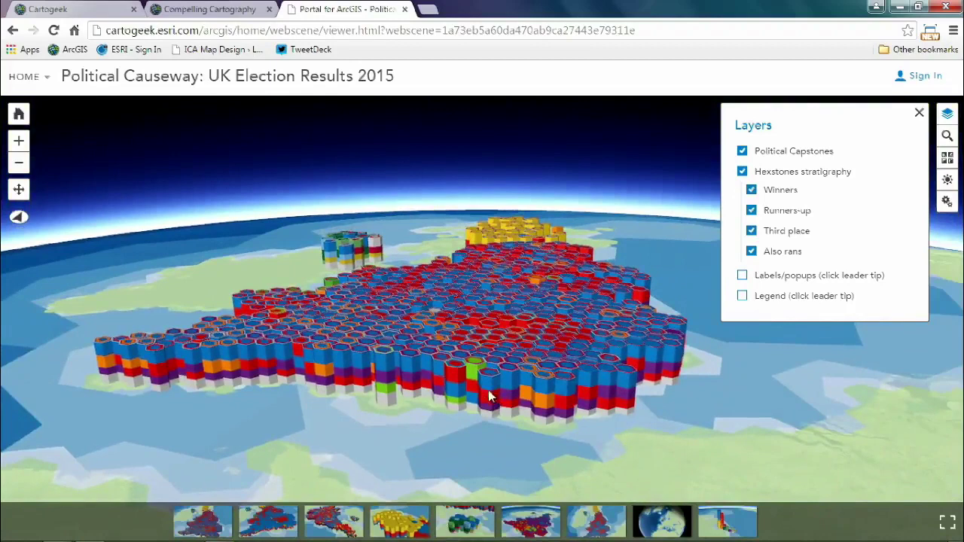
left_click(741, 151)
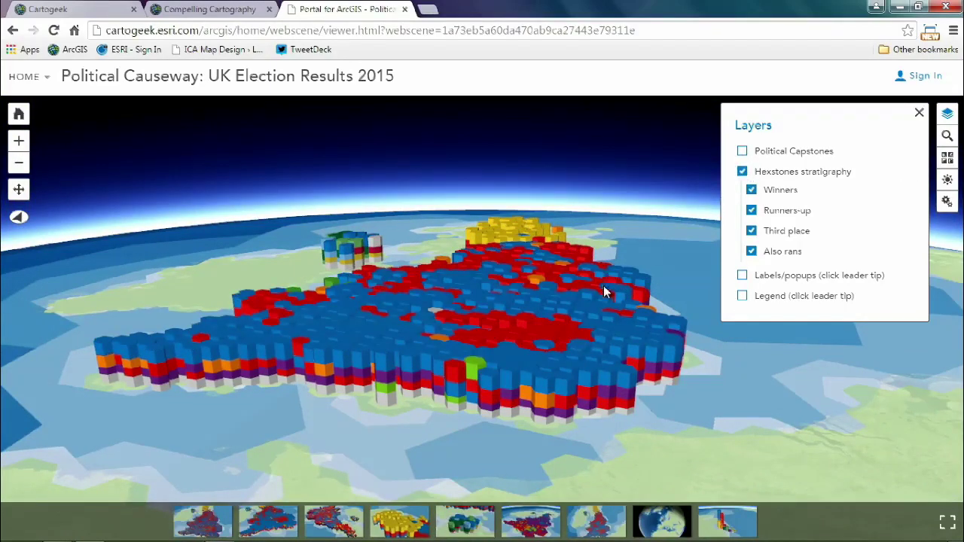
scroll(564, 347, "up", 1)
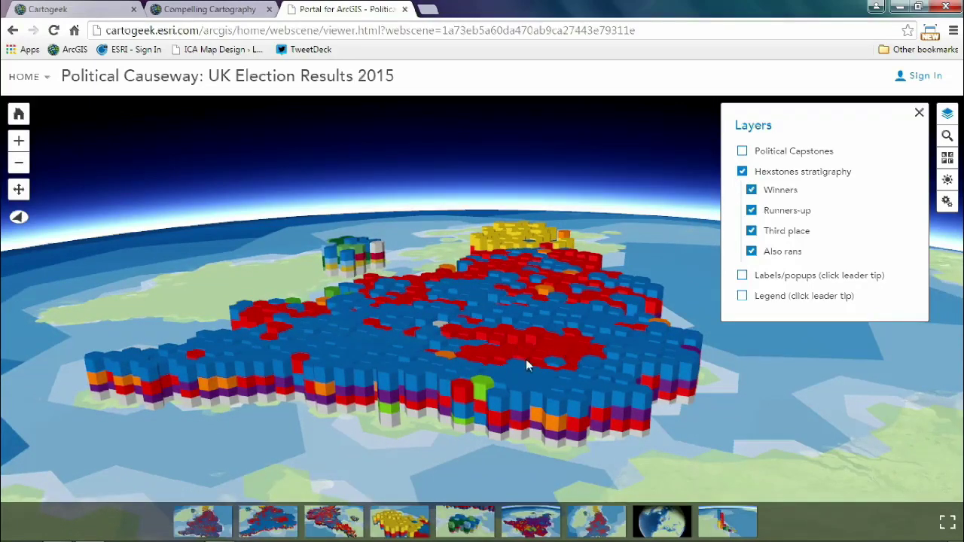
right_click_drag(526, 359, 491, 285)
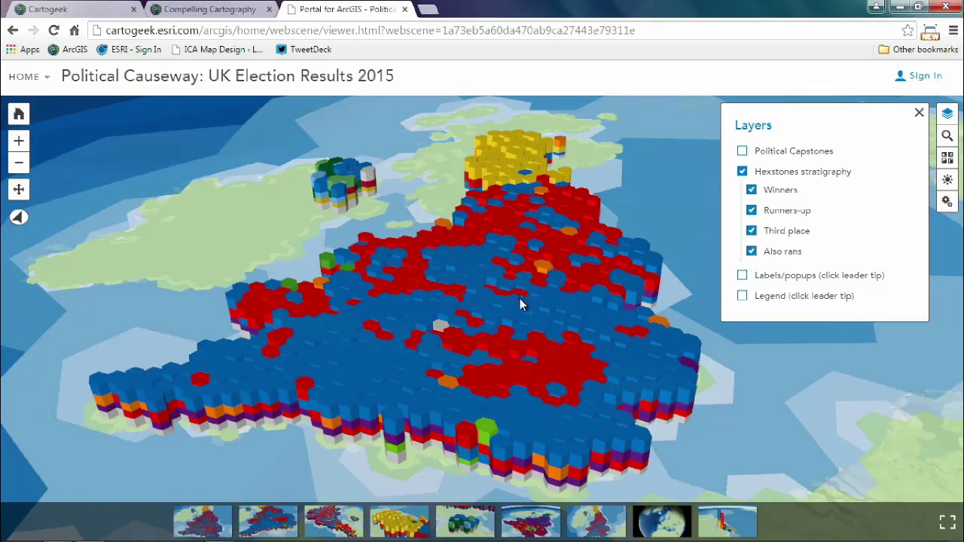
- Hide the Winners, Runners-up and Third place hexstone layers to reveal the lower strata
mouse_move(750, 191)
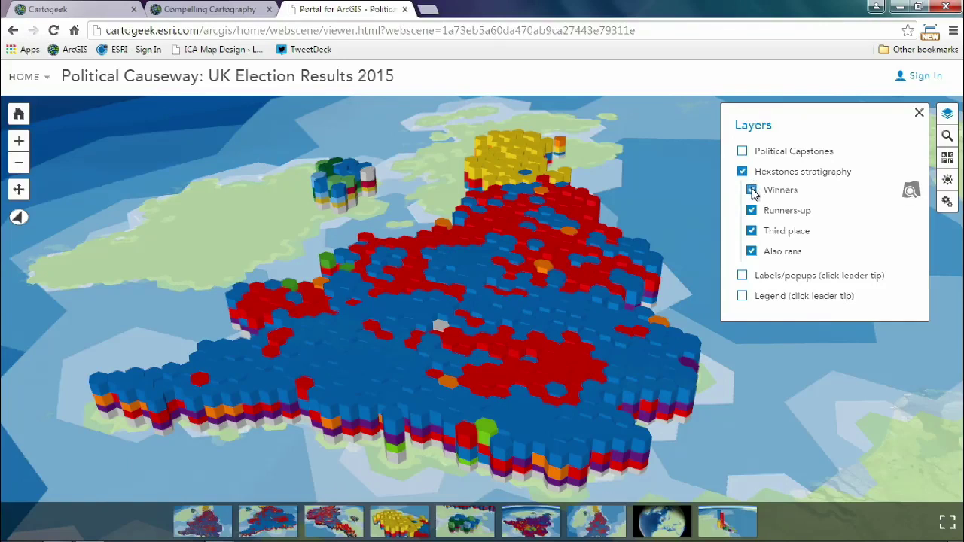
left_click(751, 191)
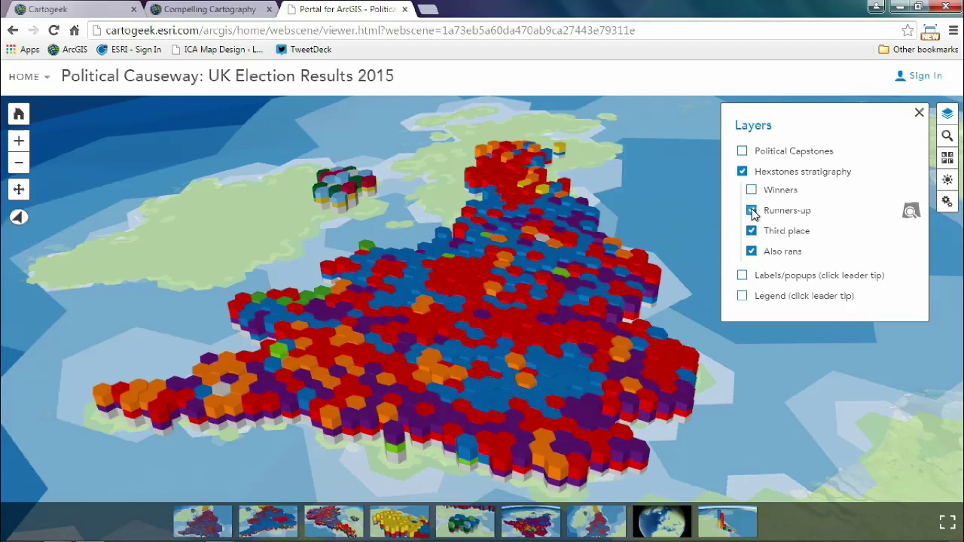
left_click(752, 211)
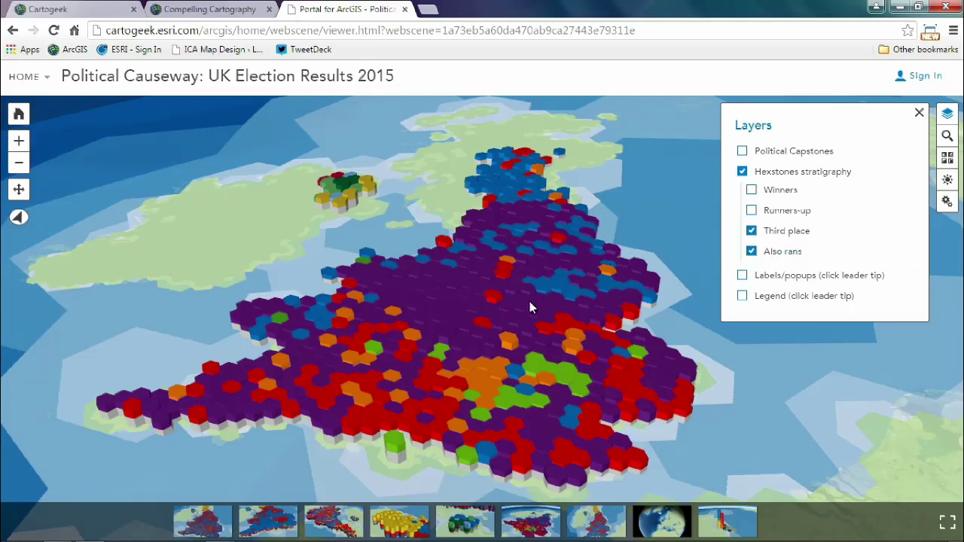
left_click(751, 231)
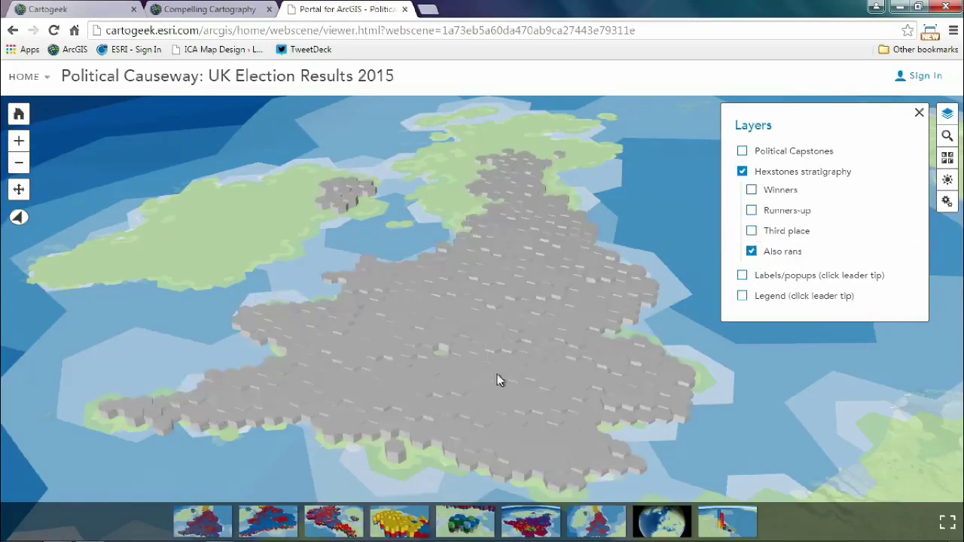
scroll(482, 377, "up", 5)
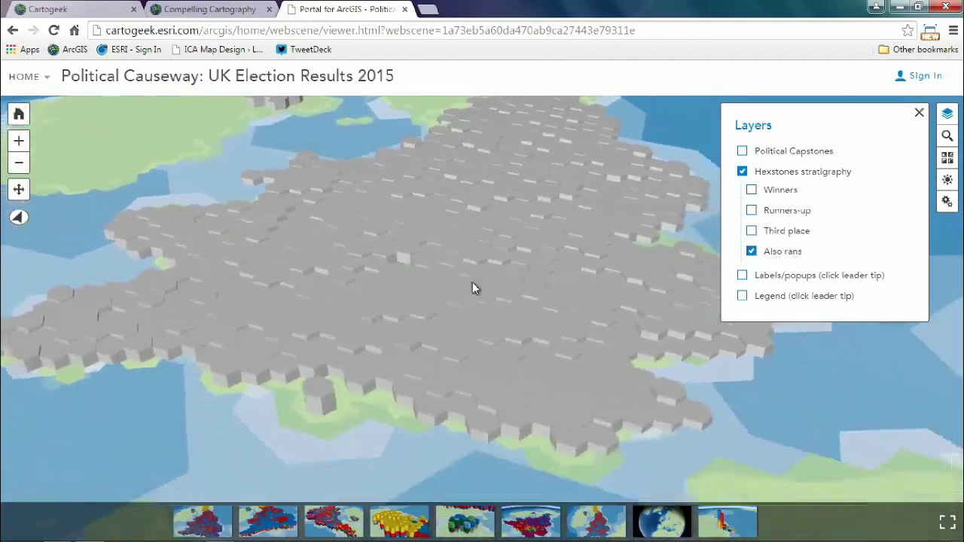
scroll(472, 288, "down", 5)
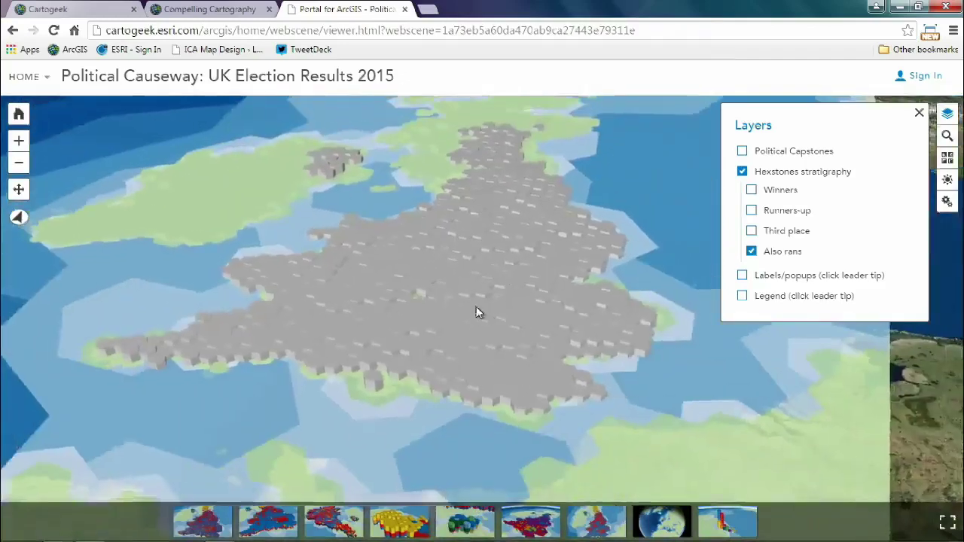
scroll(505, 333, "up", 2)
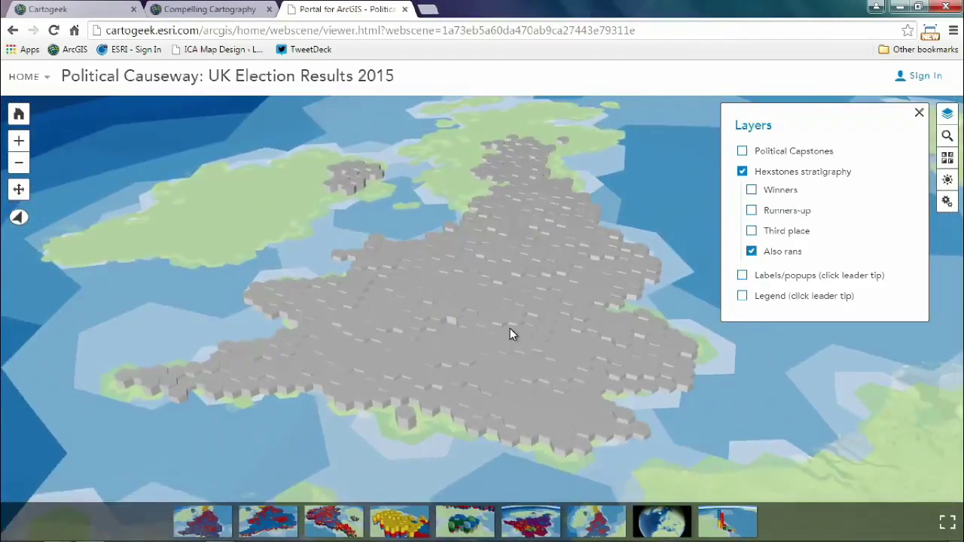
- Turn Third place, Runners-up and Winners back on
left_click(752, 230)
left_click(752, 210)
left_click(752, 189)
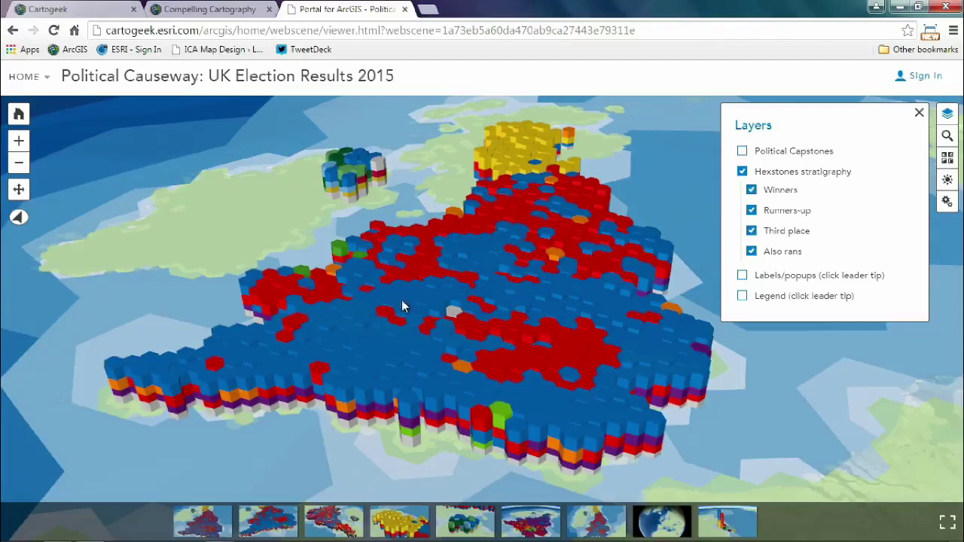
- Fly to the Scotland close-up slide and turn the Winners layer back on
right_click_drag(380, 298, 384, 248)
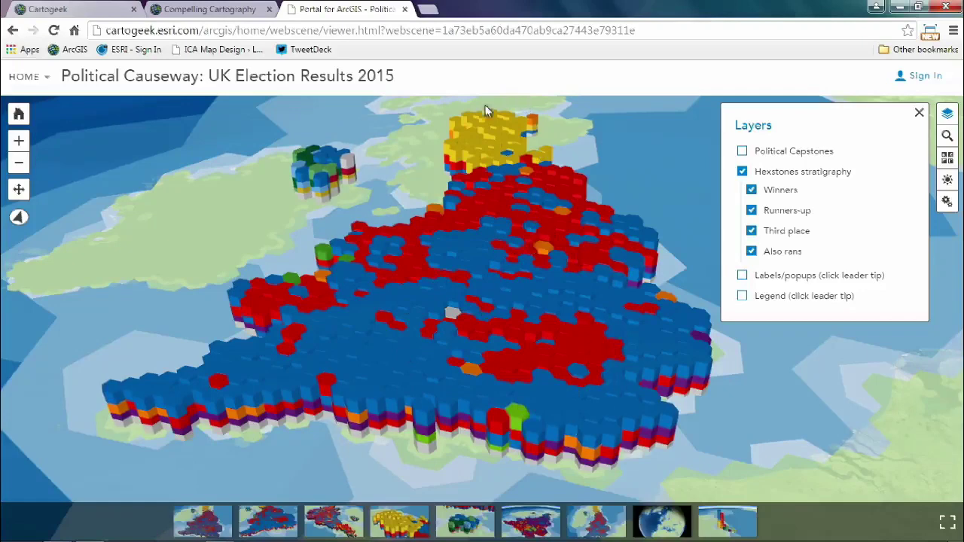
left_click(399, 529)
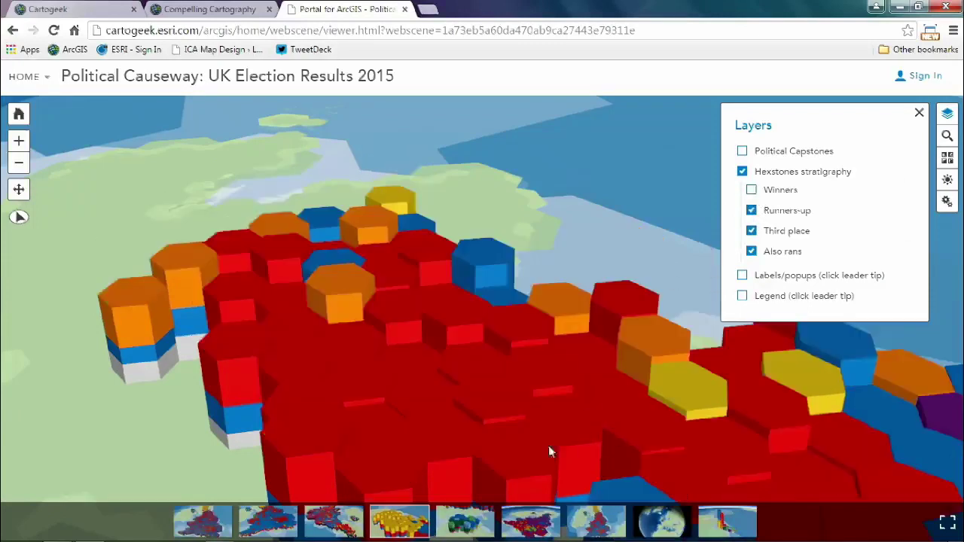
left_click(751, 190)
- Fly to Northern Ireland and read the Fermanagh & South Tyrone election results popup
left_click(463, 523)
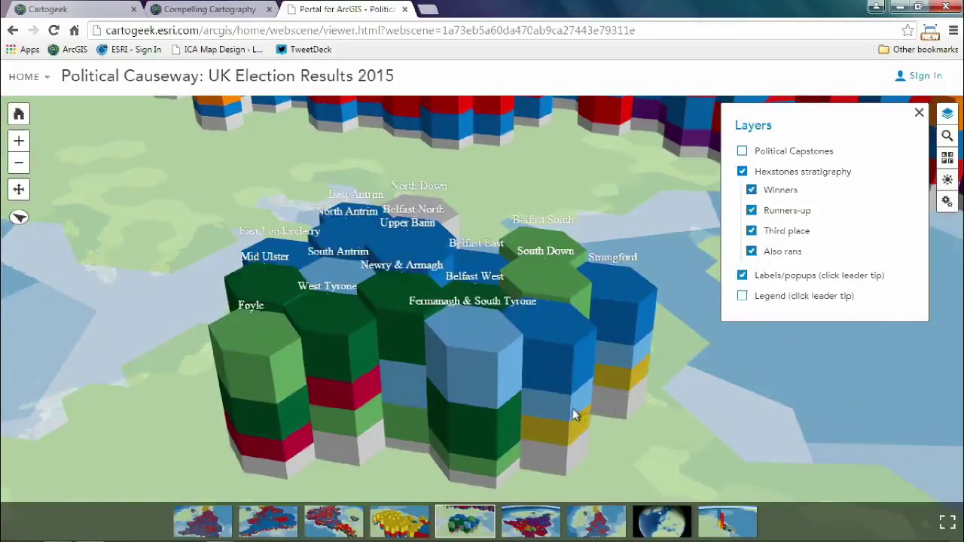
left_click(473, 308)
scroll(666, 314, "down", 3)
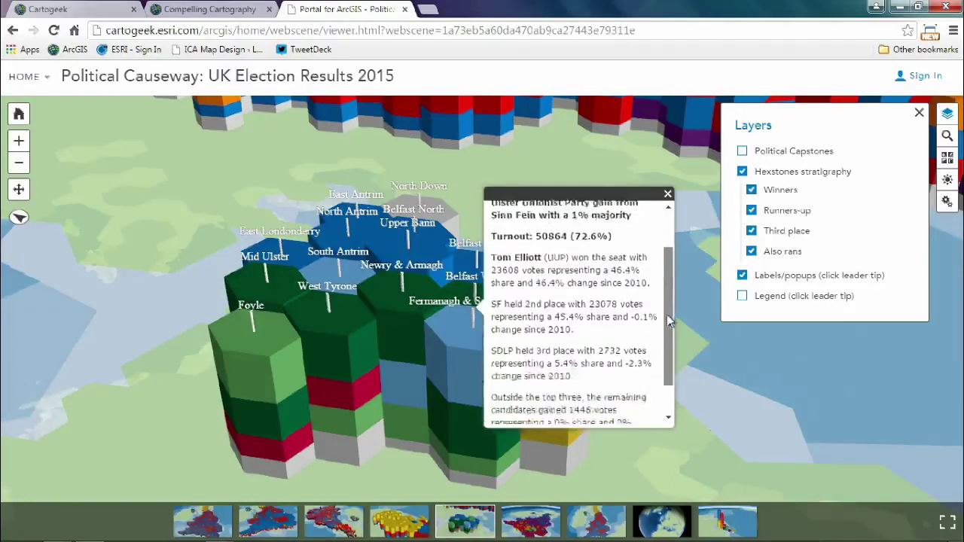
scroll(668, 301, "up", 3)
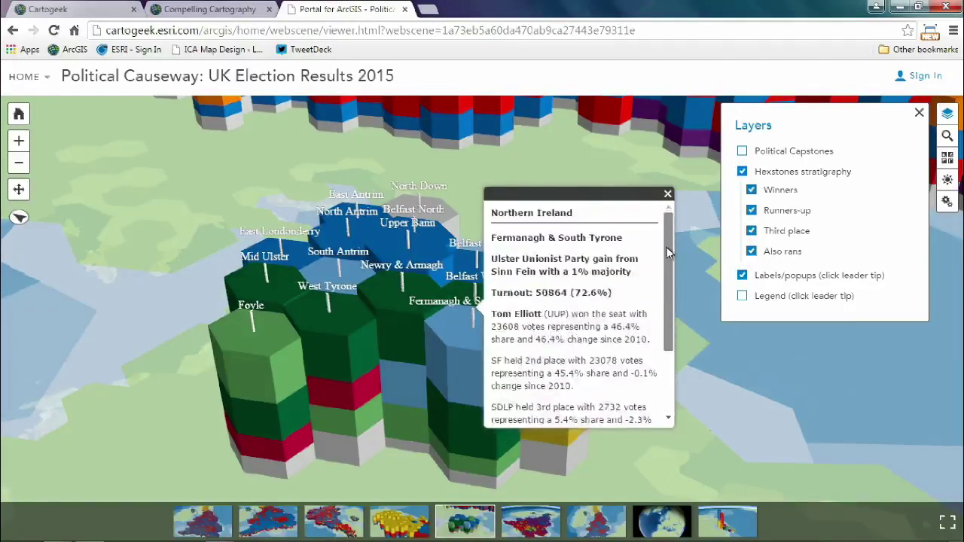
left_click(667, 195)
- Pan and zoom out from Northern Ireland to bring England, Wales and the Midlands into view
left_click_drag(571, 161, 449, 291)
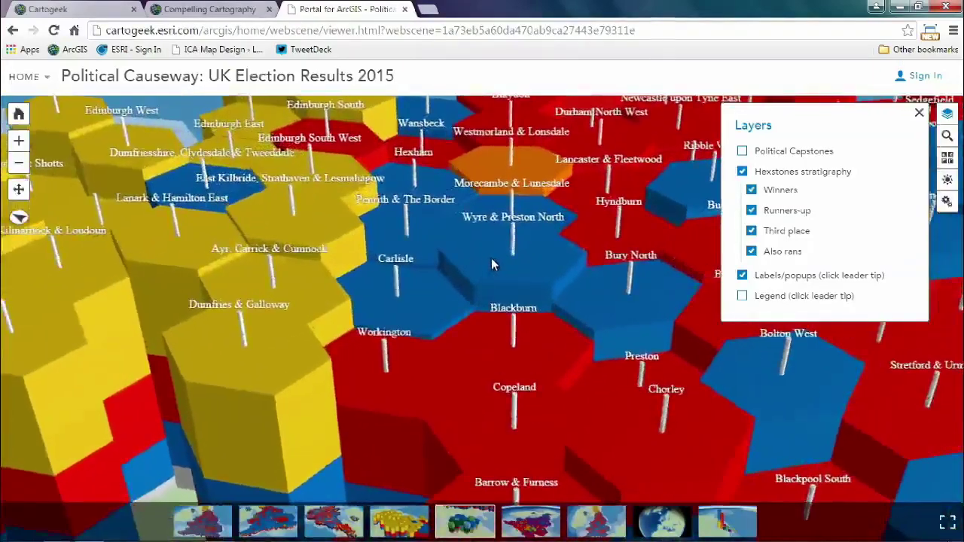
scroll(492, 268, "down", 2)
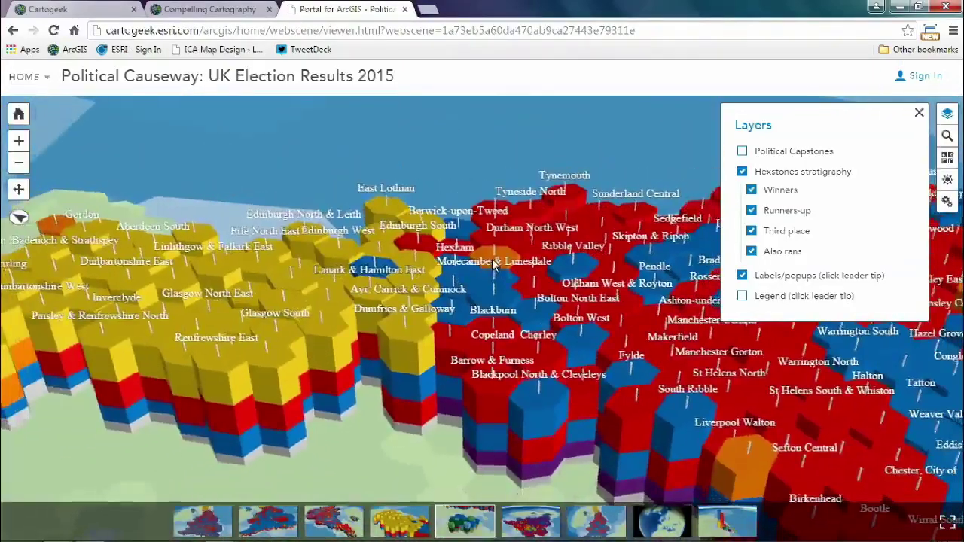
left_click_drag(497, 270, 370, 213)
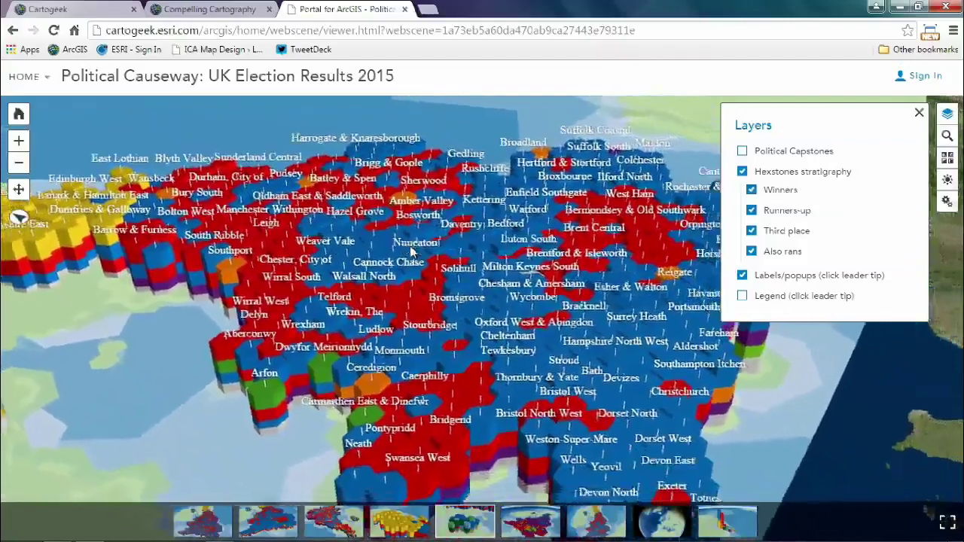
scroll(433, 262, "down", 5)
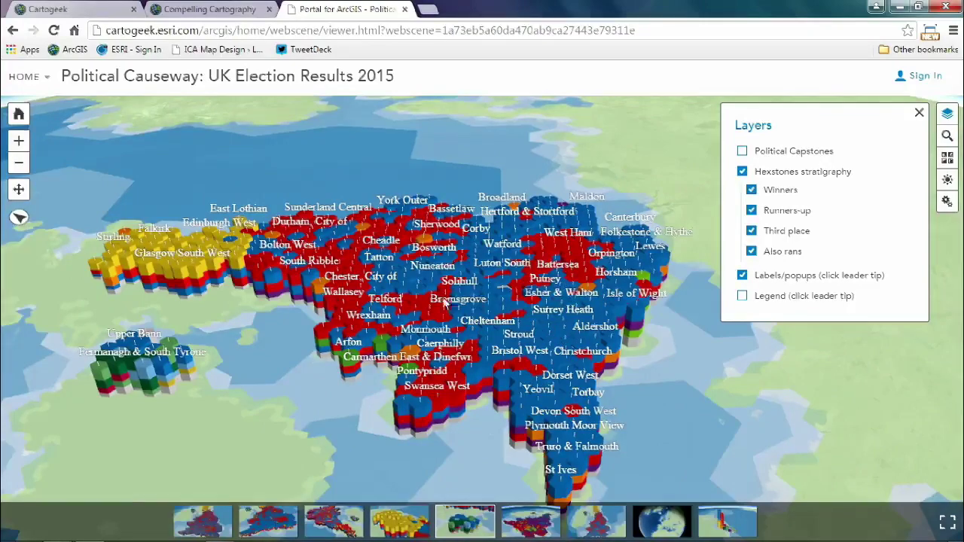
scroll(435, 300, "up", 3)
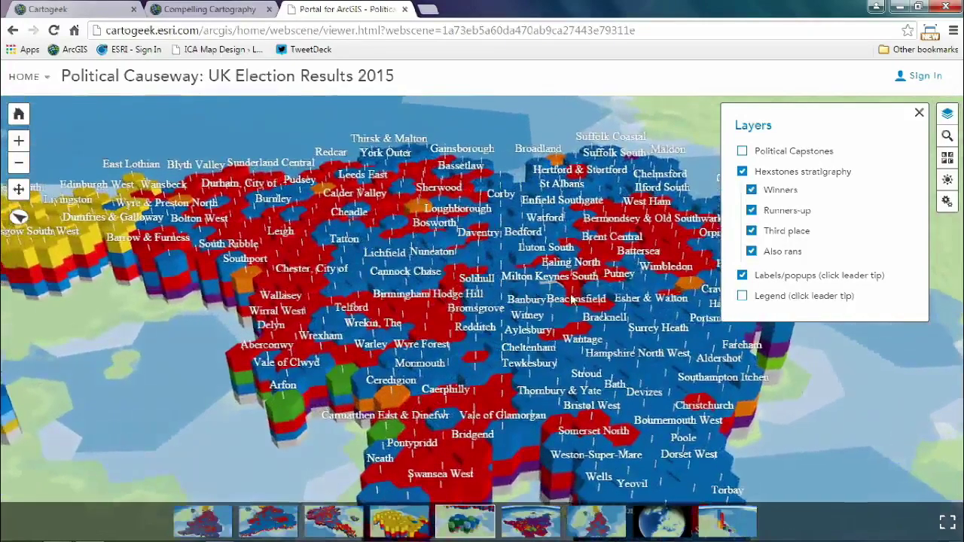
- Show the Legend, hide Hexstones and constituency Labels, and fly to the legend bar-chart slide
left_click(744, 298)
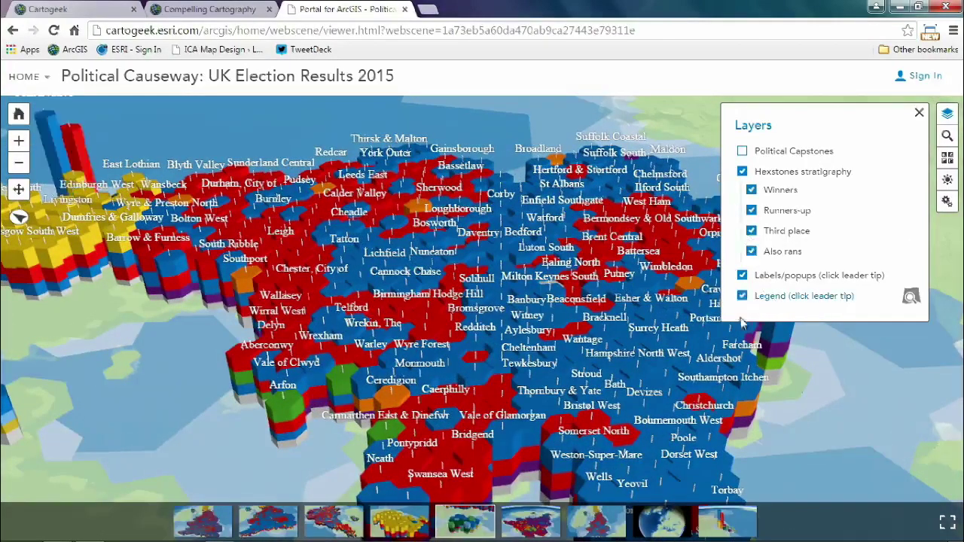
left_click(743, 174)
left_click(742, 275)
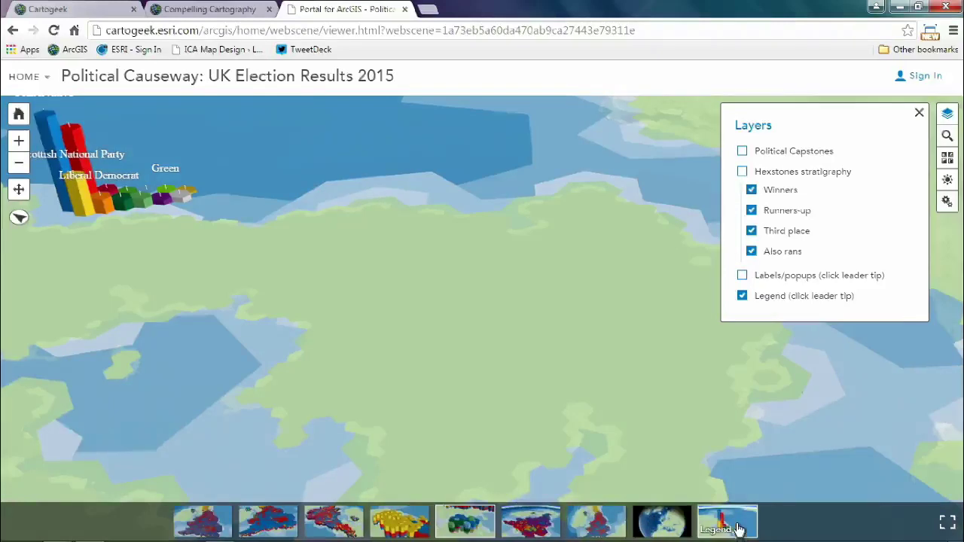
left_click(734, 527)
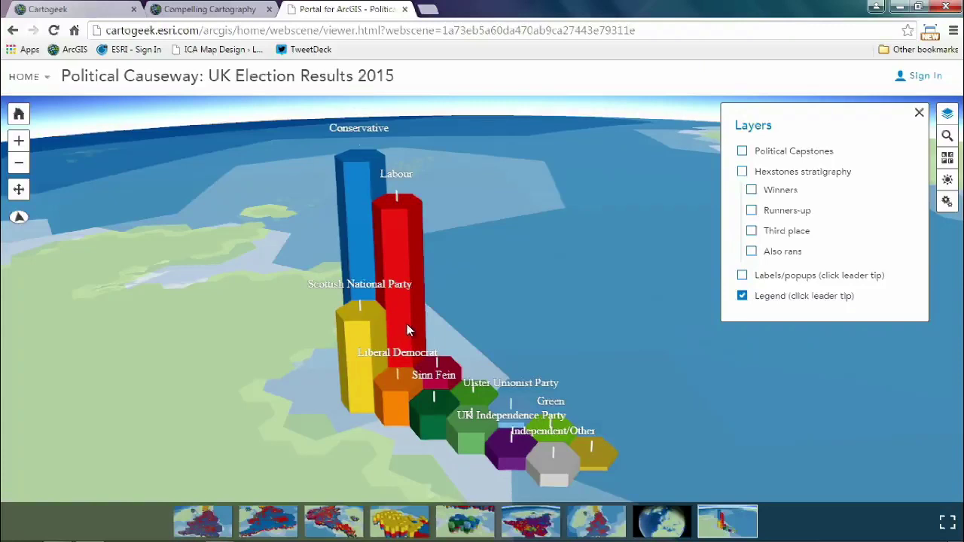
left_click_drag(407, 329, 425, 328)
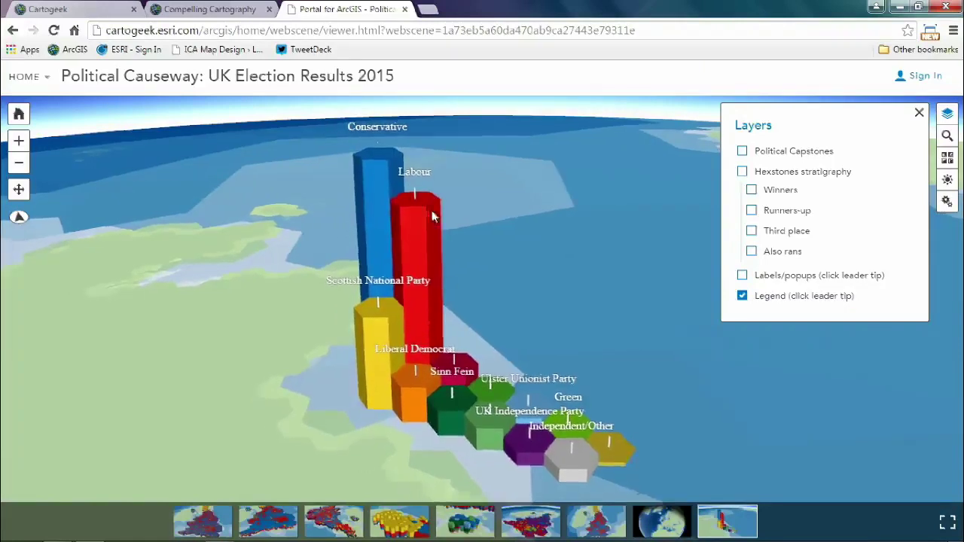
- Read the Scottish National Party and Labour legend column popups
left_click(378, 302)
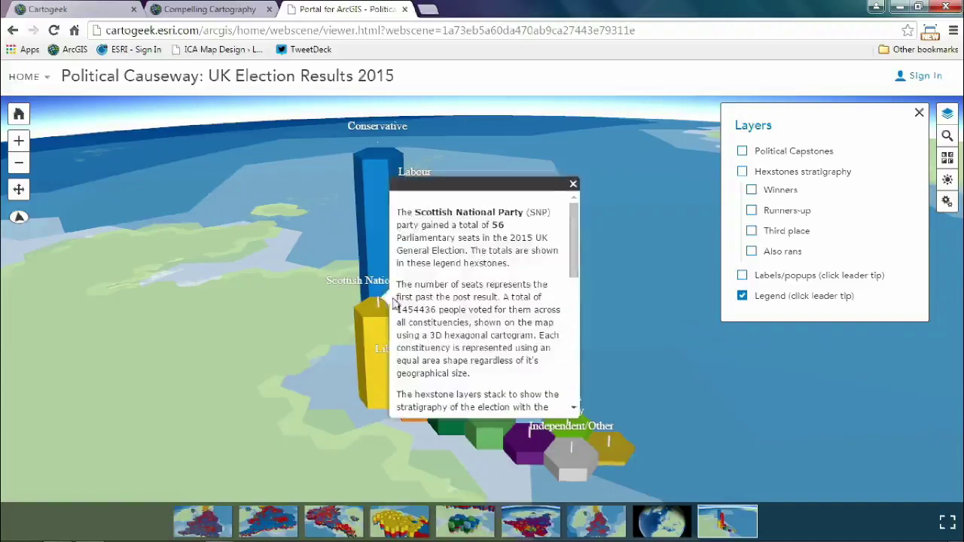
left_click(580, 238)
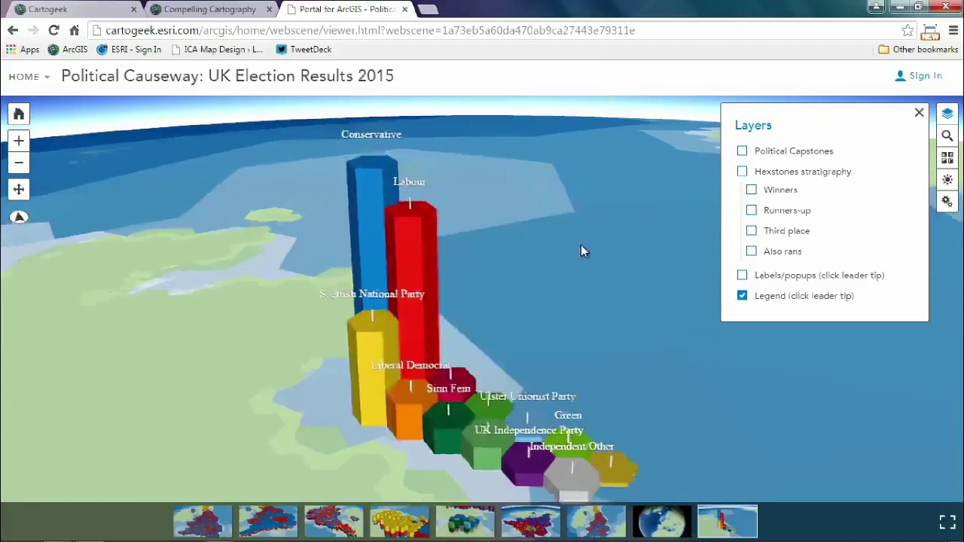
left_click(399, 211)
left_click_drag(485, 262, 488, 393)
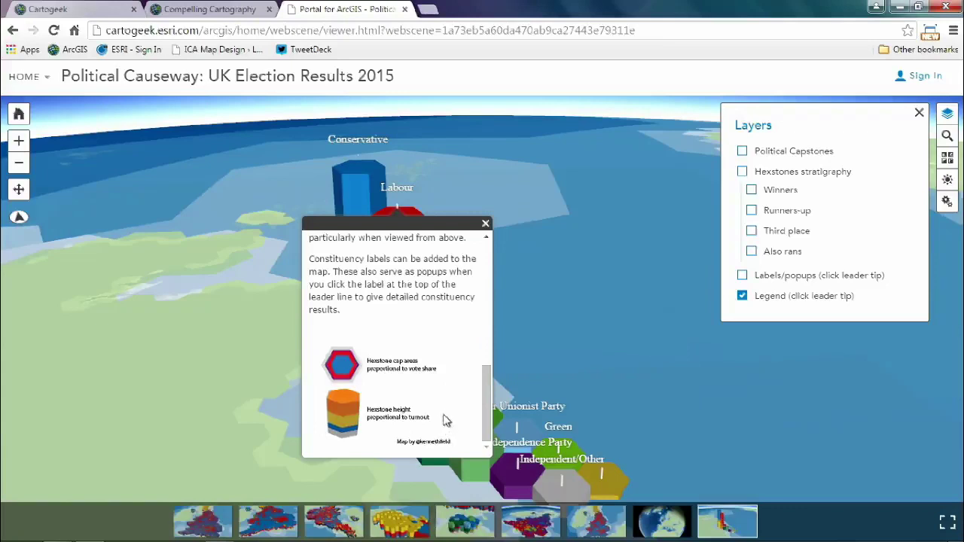
left_click(485, 226)
- Turn Hexstones, Political Capstones and all four sublayers (Winners to Also rans) back on
left_click(742, 172)
left_click(742, 151)
left_click(751, 189)
left_click(751, 210)
left_click(750, 232)
left_click(751, 251)
left_click_drag(454, 349, 584, 203)
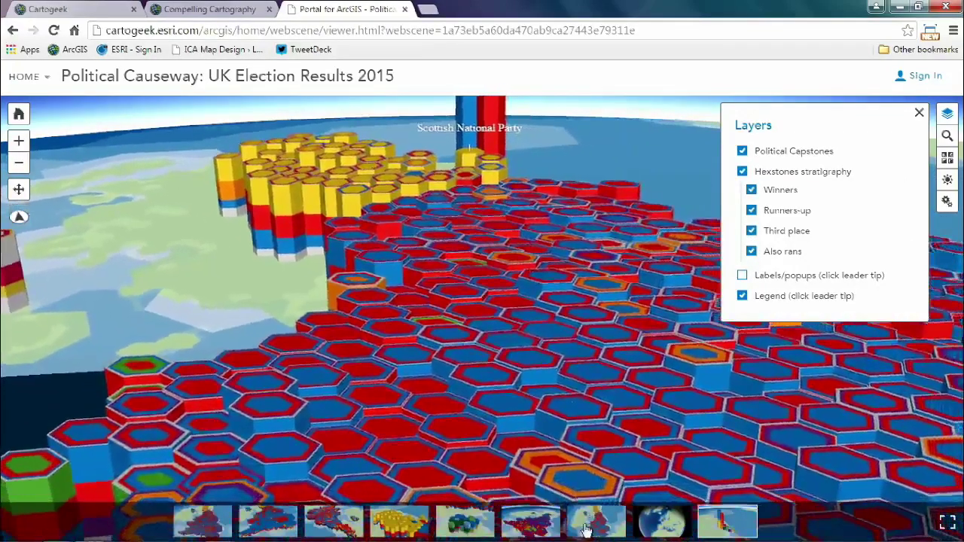
- Fly to the top-down UK view, zoom out to a globe of Europe, then go to the Compelling Cartography tab
left_click(586, 530)
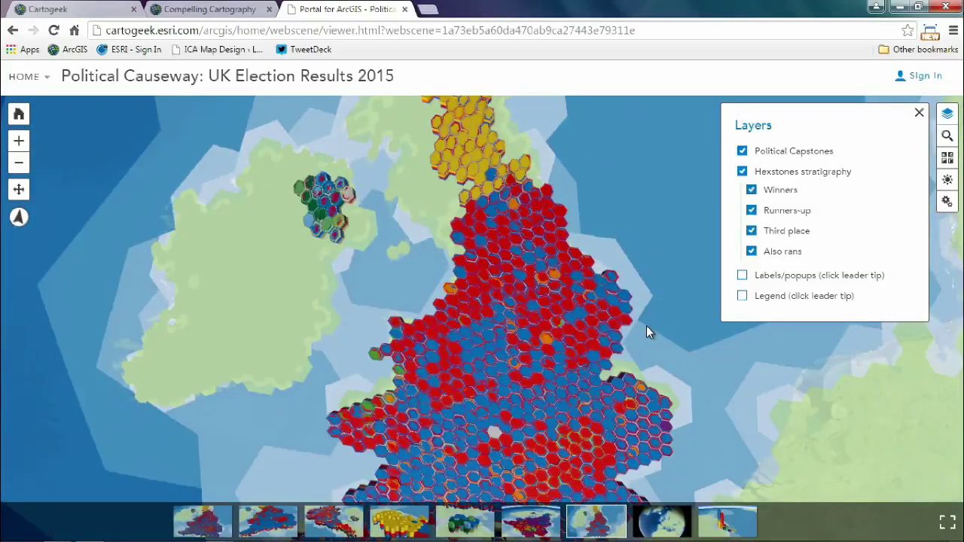
scroll(503, 348, "up", 2)
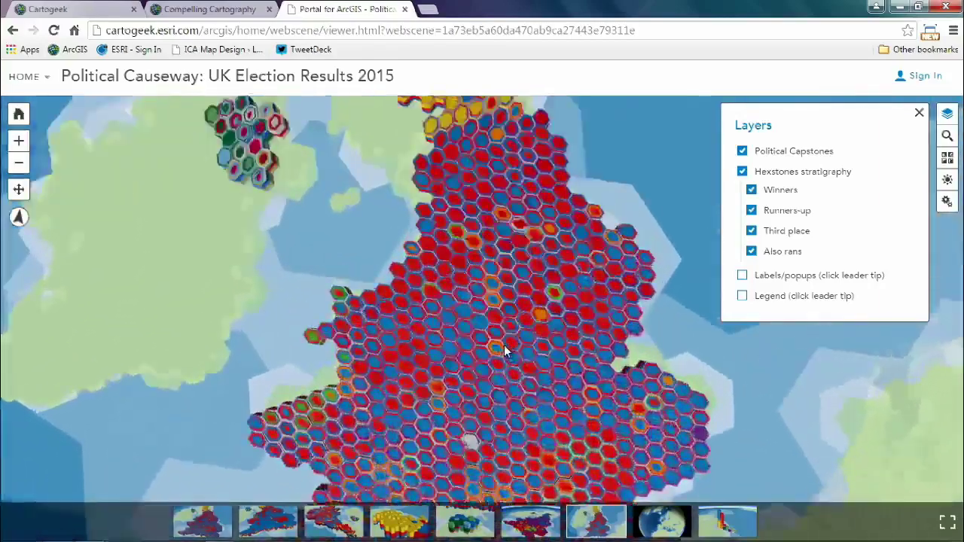
scroll(503, 348, "up", 1)
scroll(500, 350, "up", 2)
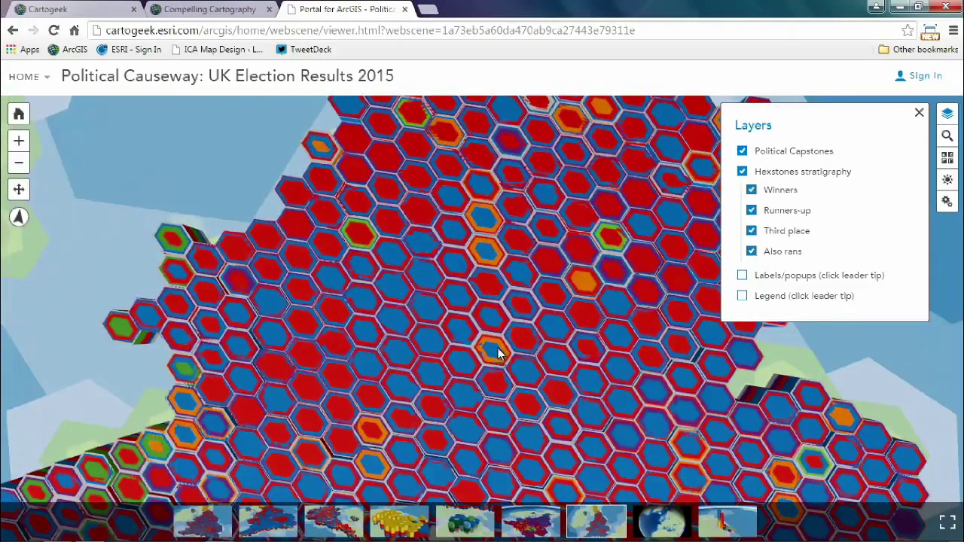
scroll(499, 345, "up", 2)
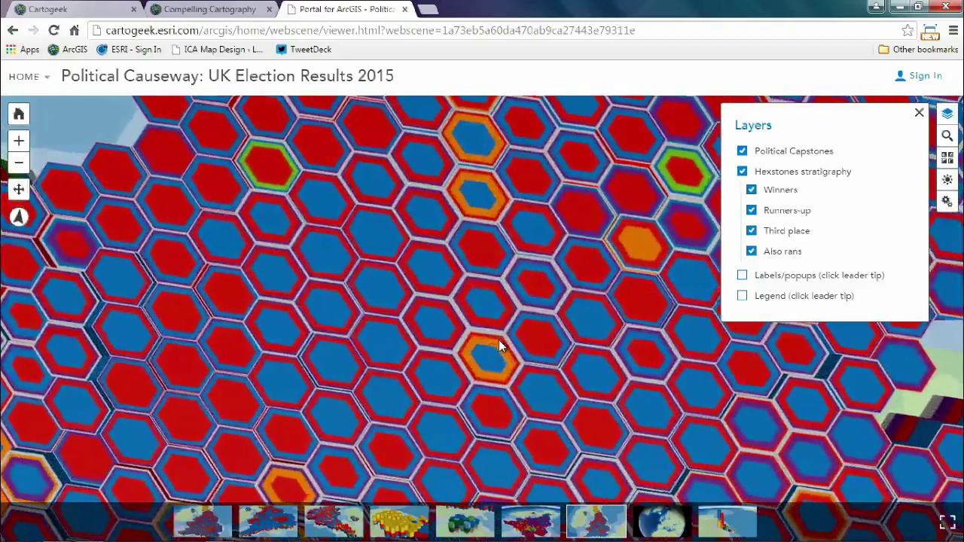
scroll(503, 344, "down", 6)
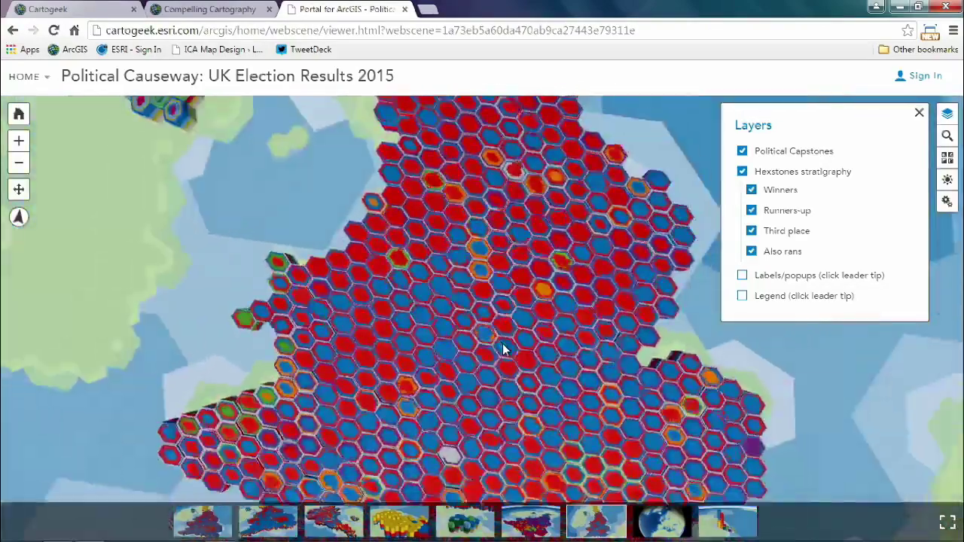
scroll(498, 360, "down", 5)
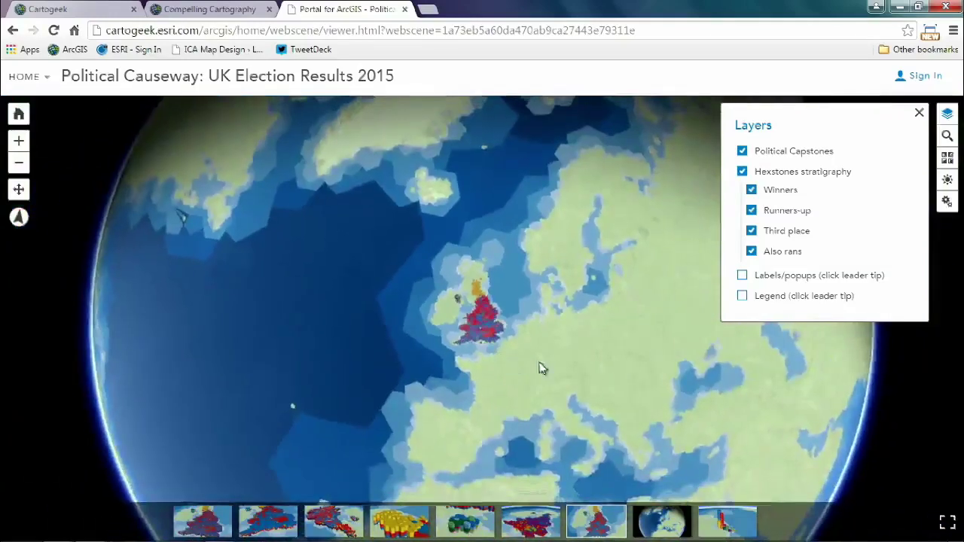
left_click_drag(542, 368, 503, 328)
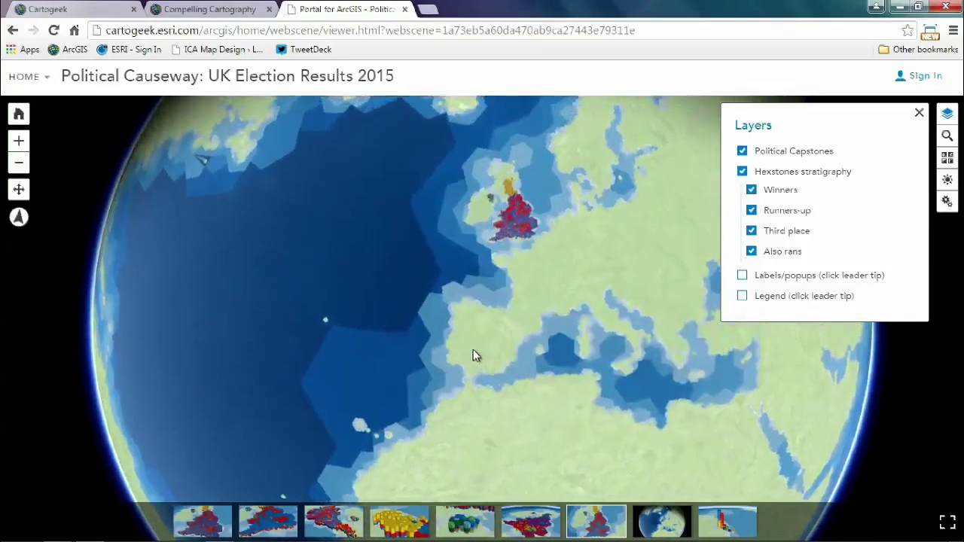
left_click(218, 10)
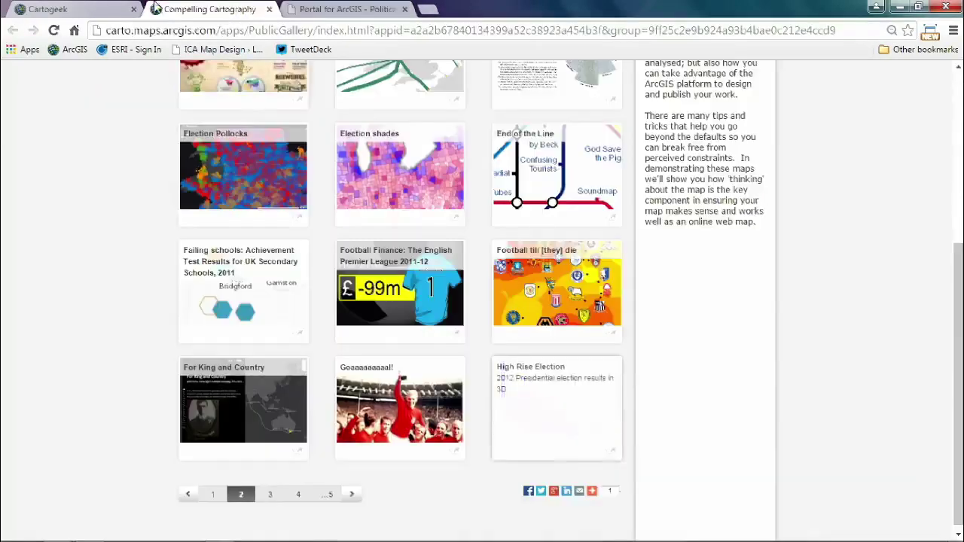
- Revisit the browser tabs, then show PowerPoint's Views of Mt Fuji slide and minimize the presentation
left_click(107, 8)
left_click(316, 15)
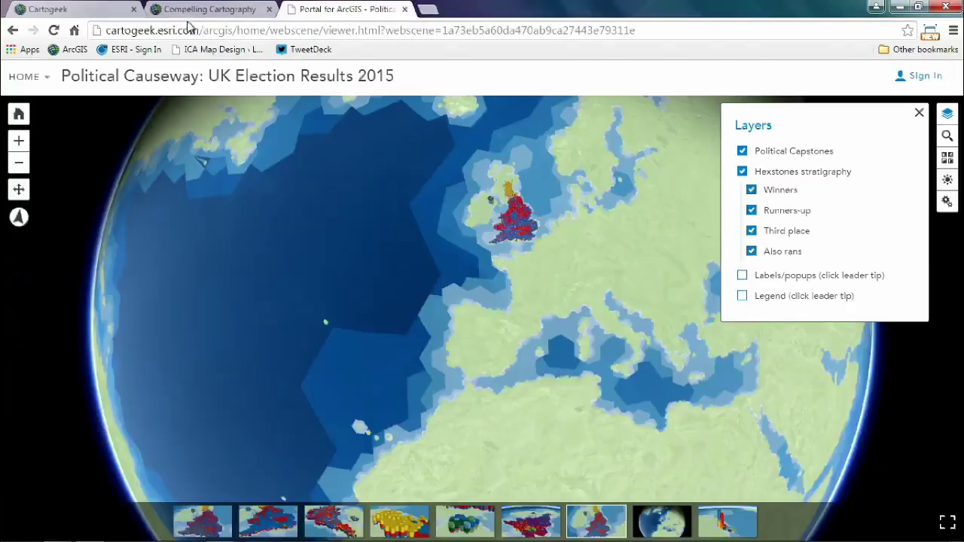
left_click(13, 32)
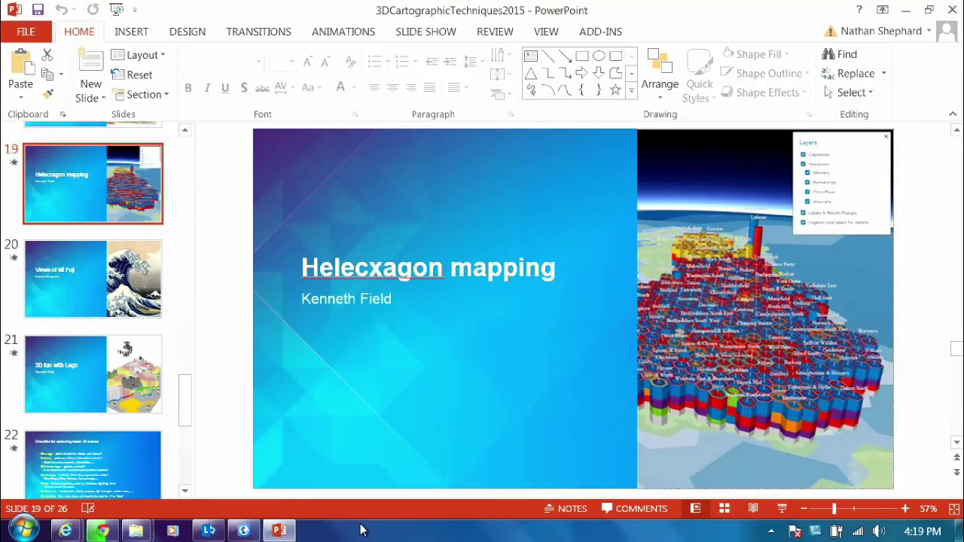
left_click(104, 309)
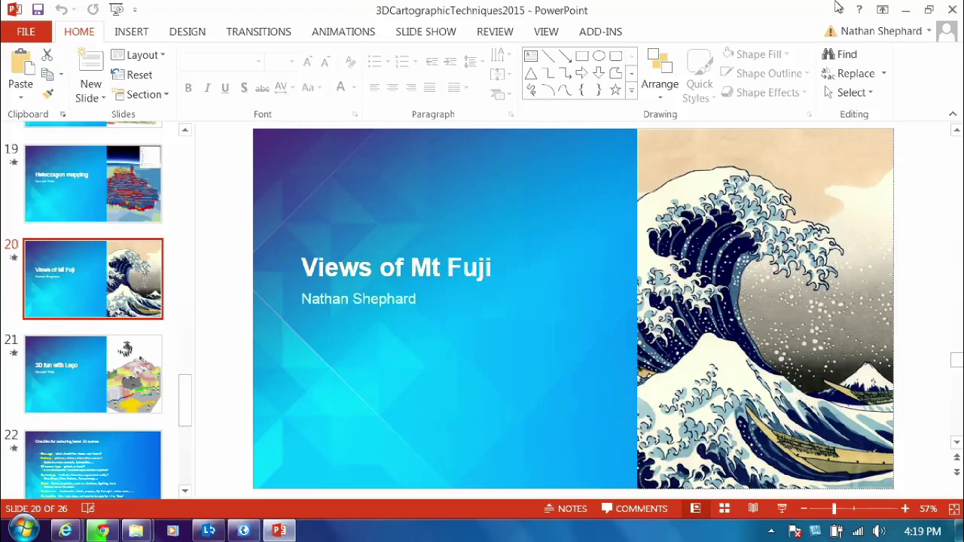
left_click(907, 11)
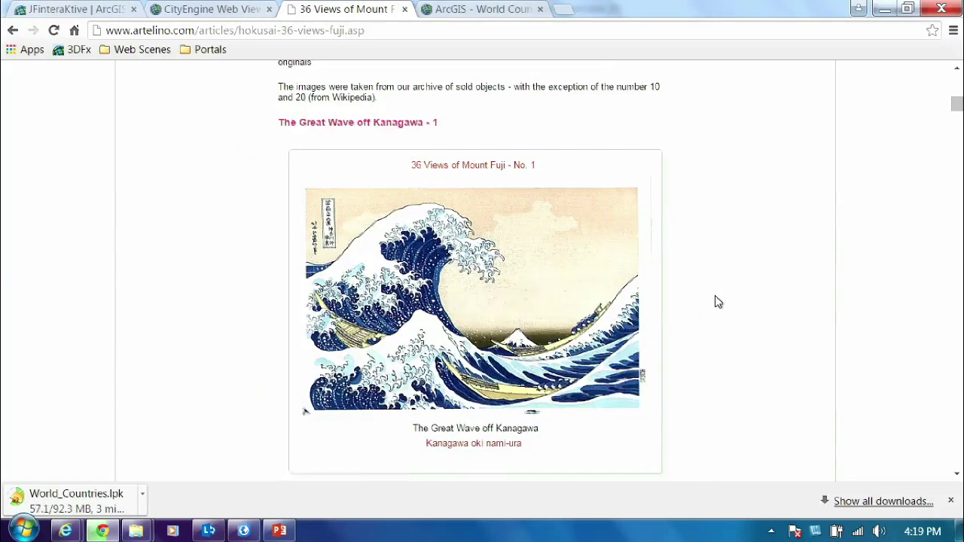
- Browse the 36 Views of Mount Fuji page, return to The Great Wave off Kanagawa, and minimize Chrome
scroll(717, 301, "down", 1)
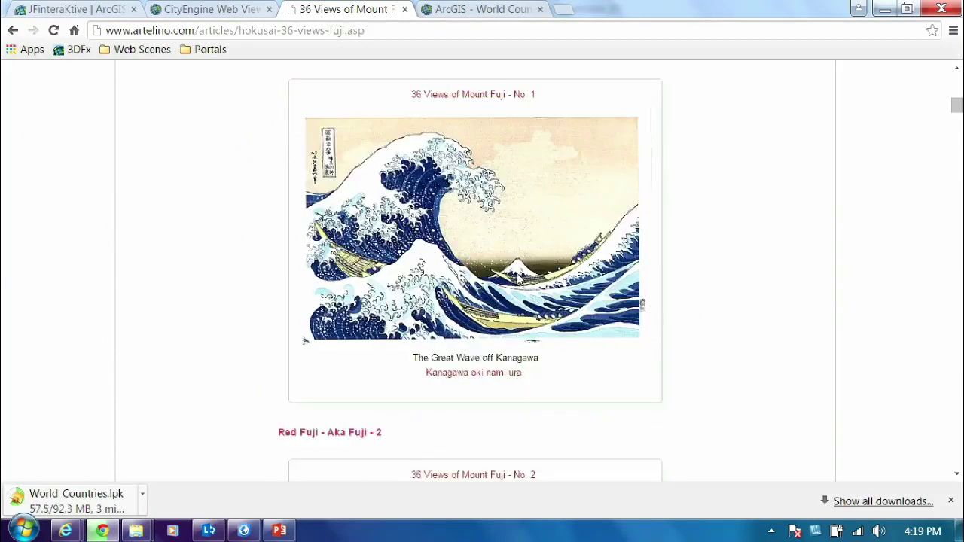
scroll(726, 220, "down", 12)
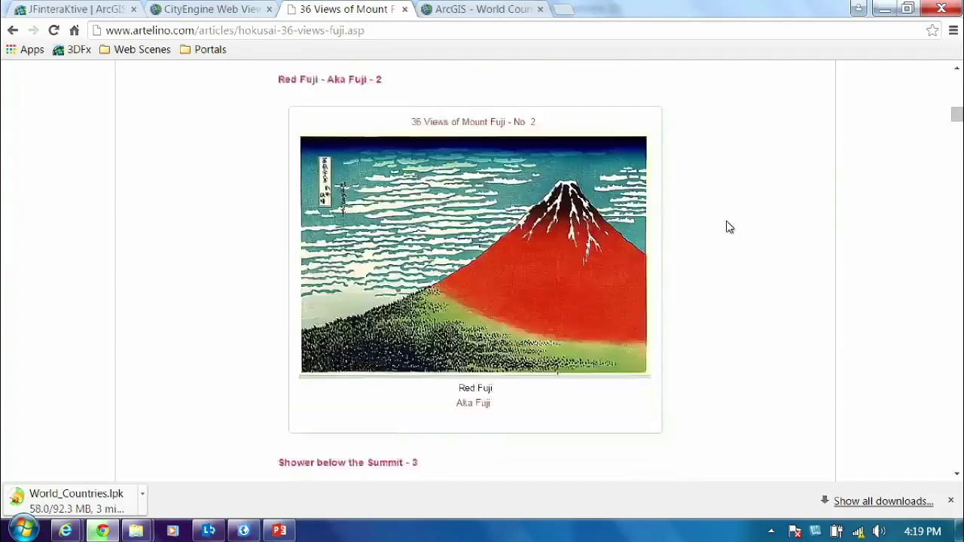
scroll(726, 220, "down", 10)
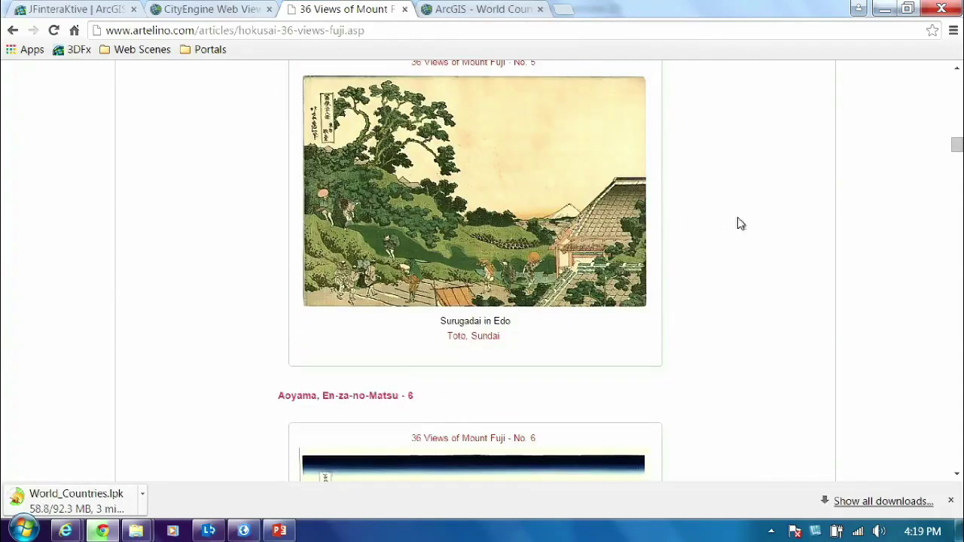
scroll(753, 226, "down", 10)
scroll(755, 226, "down", 8)
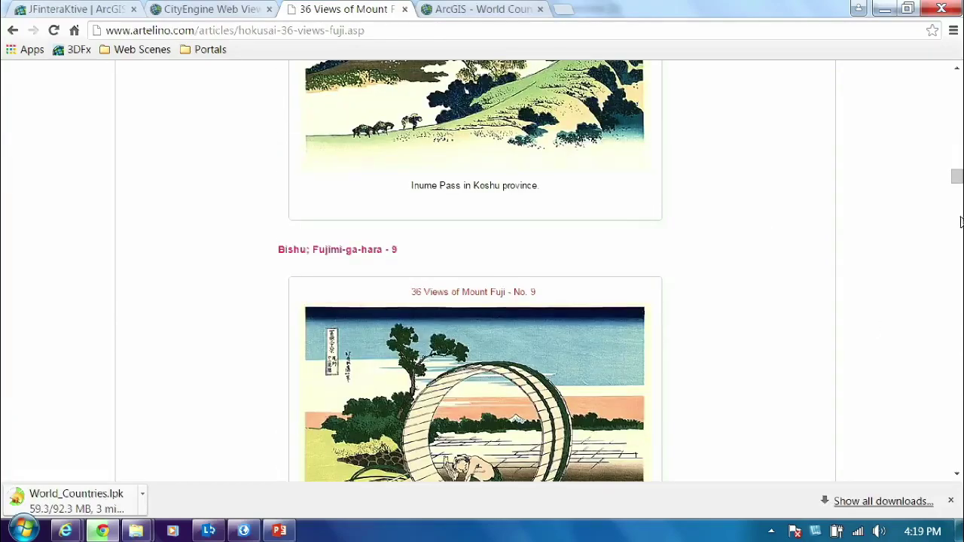
left_click_drag(957, 181, 957, 113)
scroll(691, 318, "up", 1)
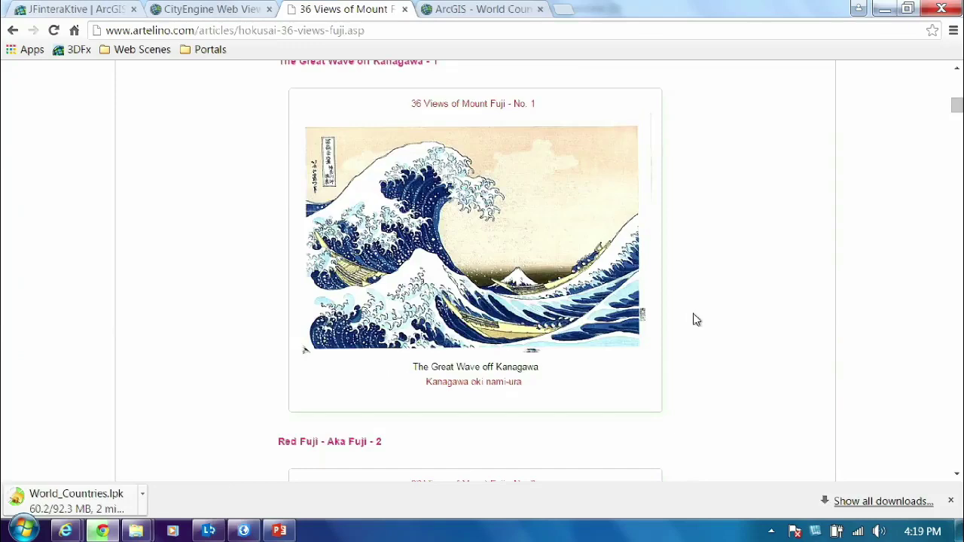
left_click(887, 11)
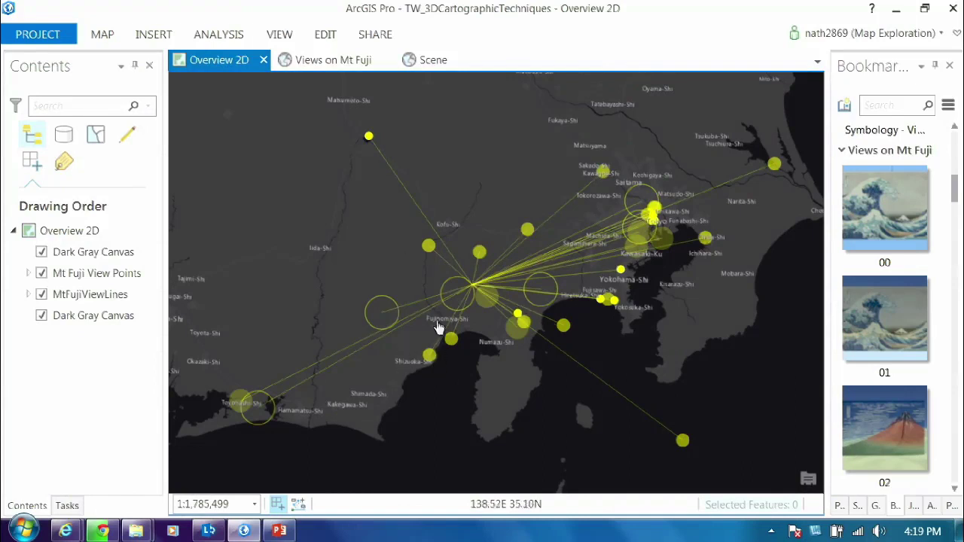
- Open the Great Wave view point's pop-up, move it off the sight lines, and close it
left_click(568, 331)
left_click_drag(469, 142, 240, 184)
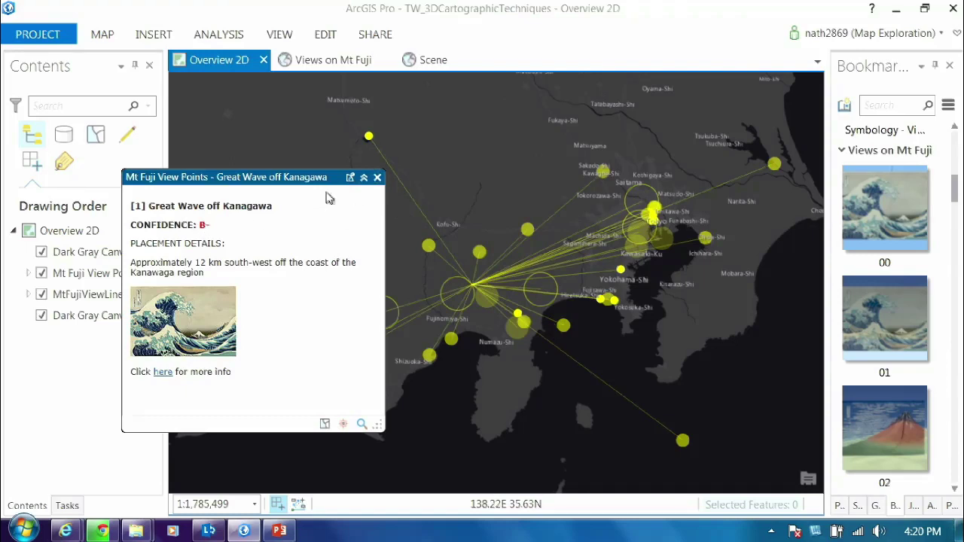
left_click(377, 178)
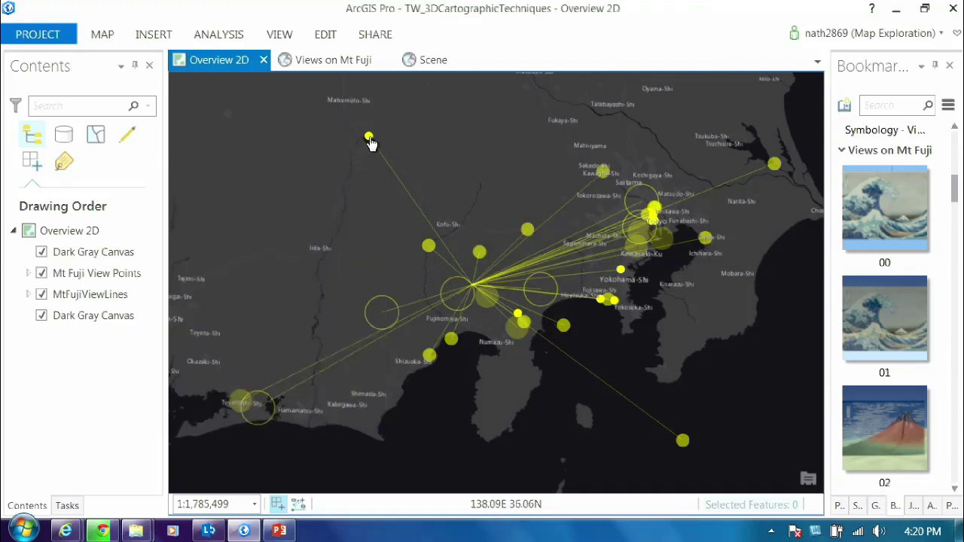
- Check the Lake Suwa view point pop-up, then switch to the Views on Mt Fuji 3D scene
left_click(369, 139)
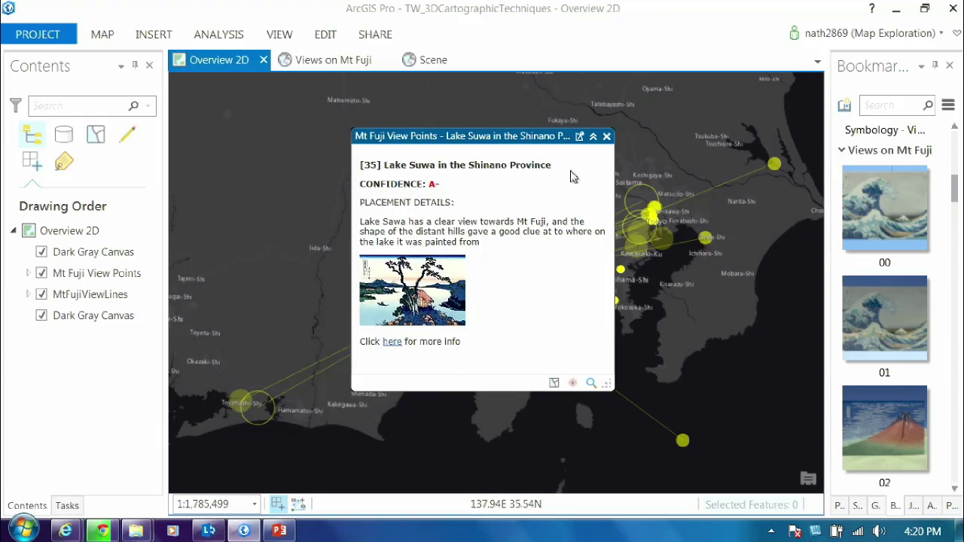
left_click(606, 137)
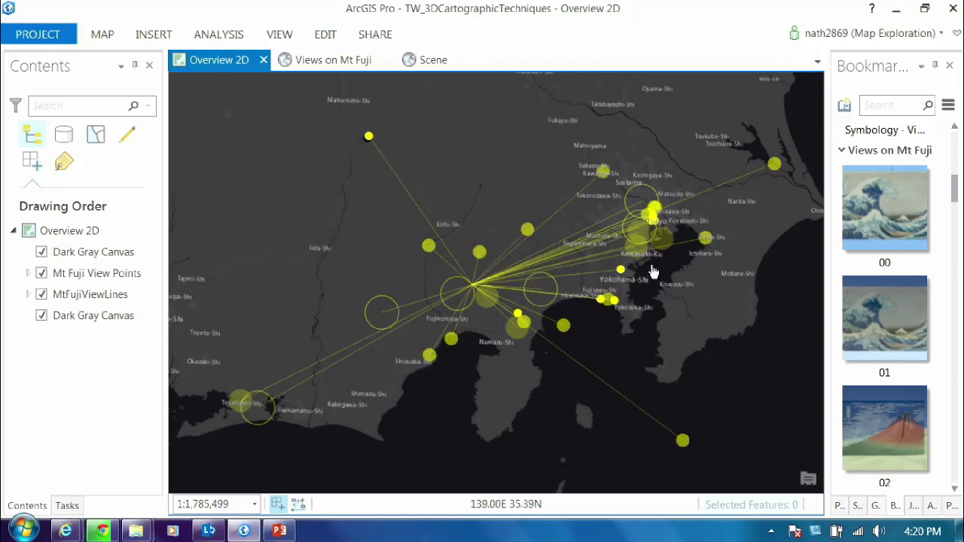
left_click(320, 63)
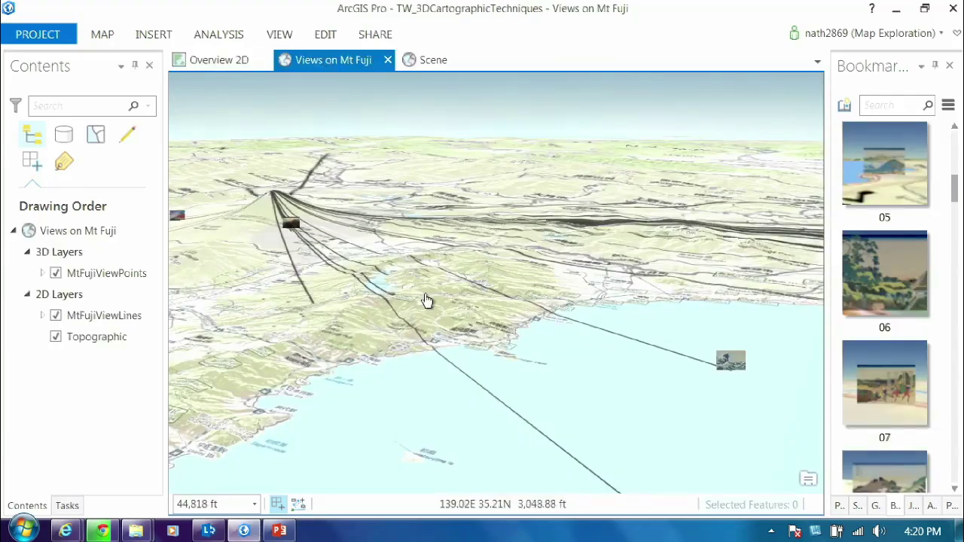
- Orbit and zoom the scene around Mt Fuji down onto the Great Wave image
mouse_move(466, 302)
left_mouse_down()
mouse_move(425, 292)
mouse_move(465, 300)
left_mouse_up()
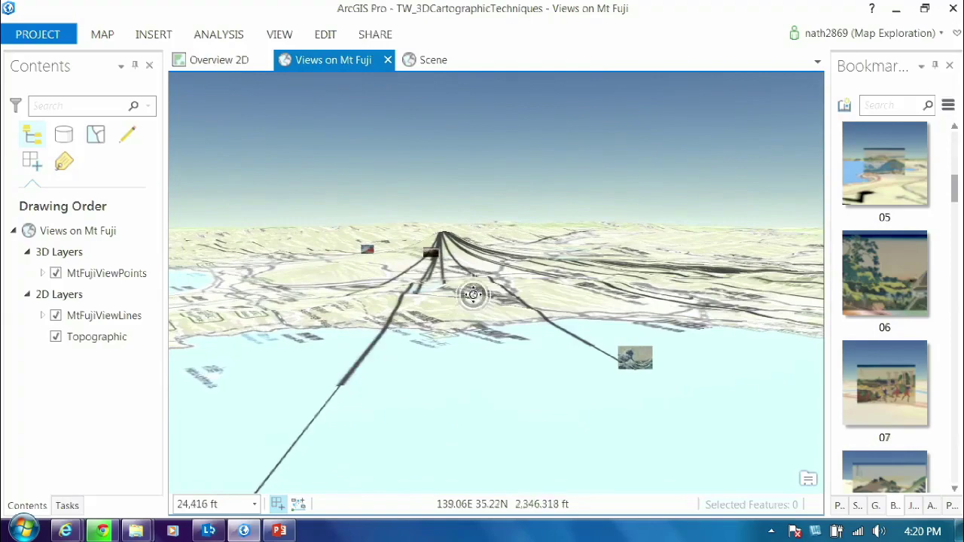
right_click_drag(473, 293, 462, 324)
middle_click_drag(462, 324, 552, 354)
right_click_drag(558, 361, 568, 402)
middle_click_drag(567, 367, 463, 311)
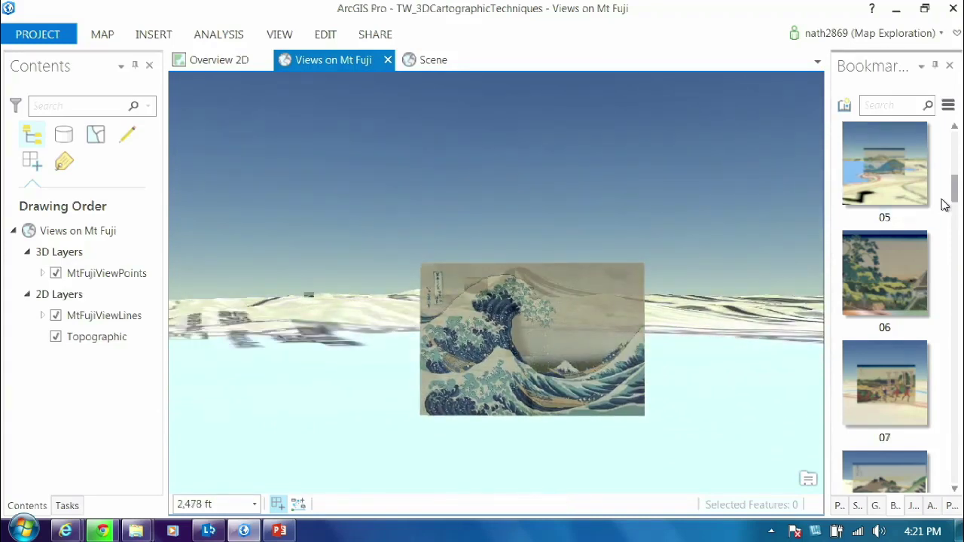
- Fly to bookmarks 01 (Great Wave) and 02 (Red Fuji), then zoom out to a wide terrain view
left_click_drag(954, 192, 953, 158)
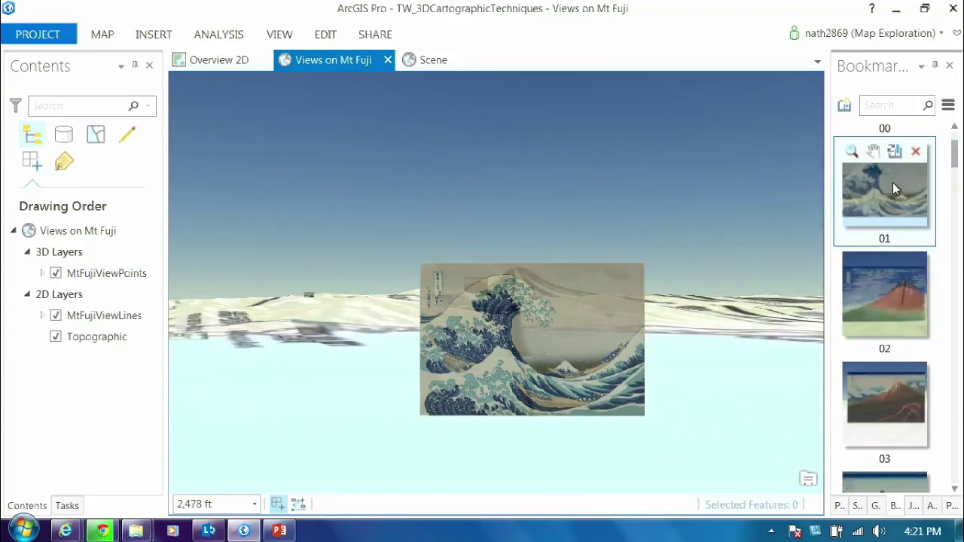
left_click(852, 152)
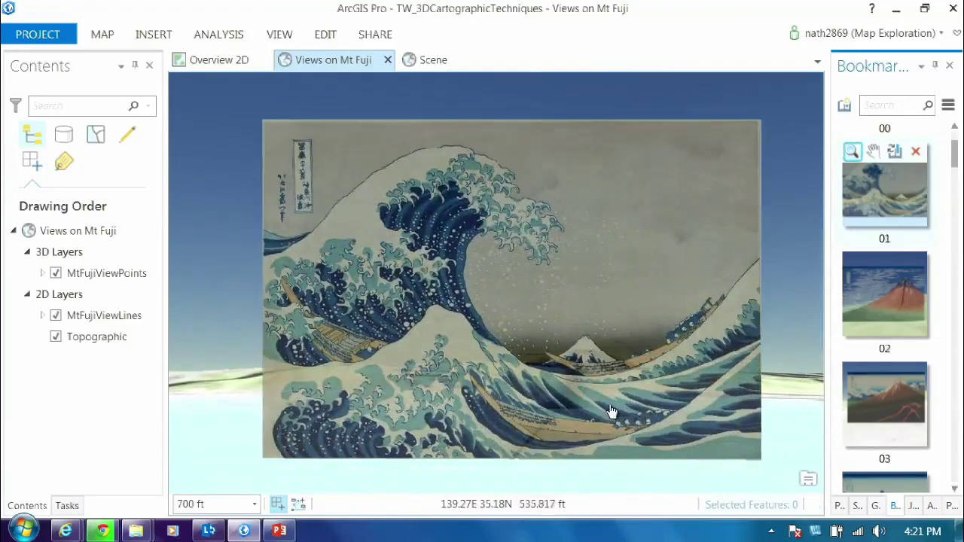
left_click(852, 152)
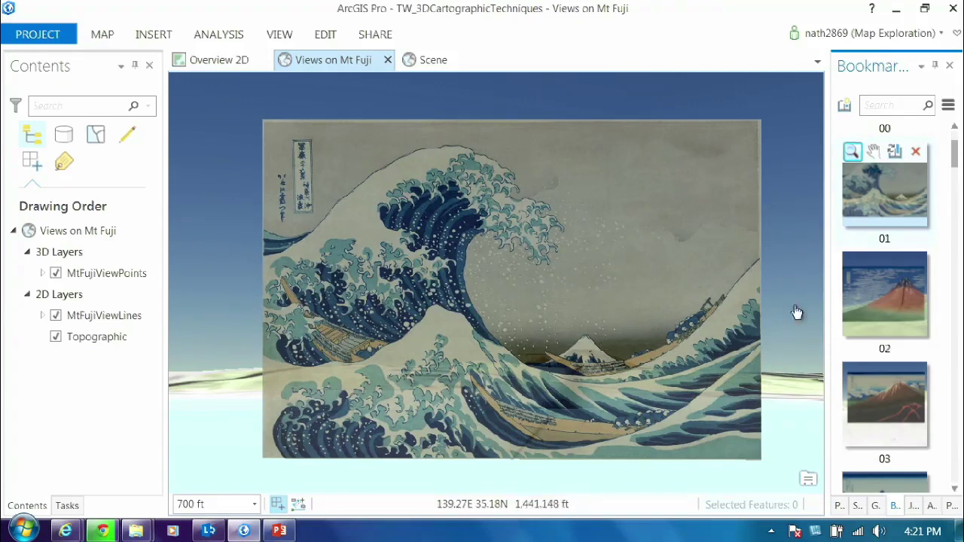
mouse_move(883, 293)
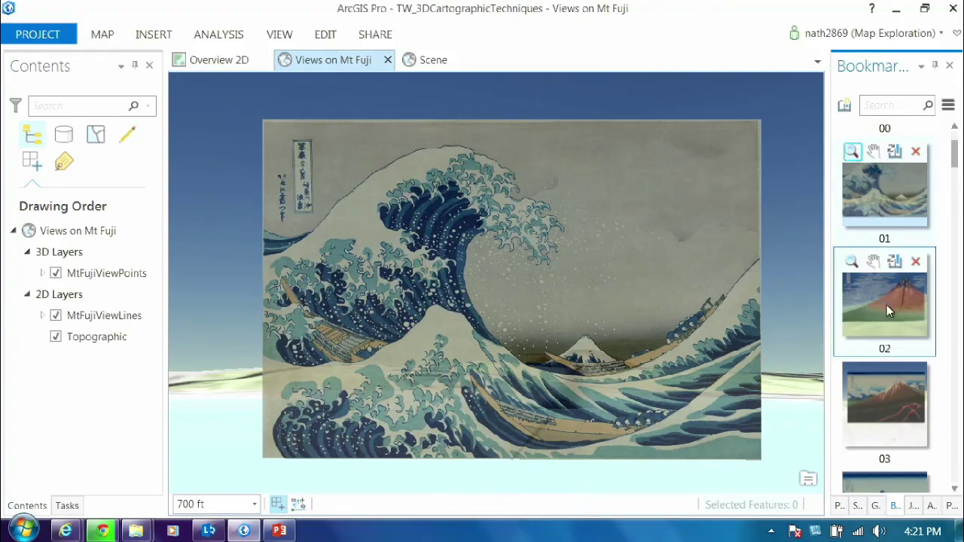
left_click(855, 264)
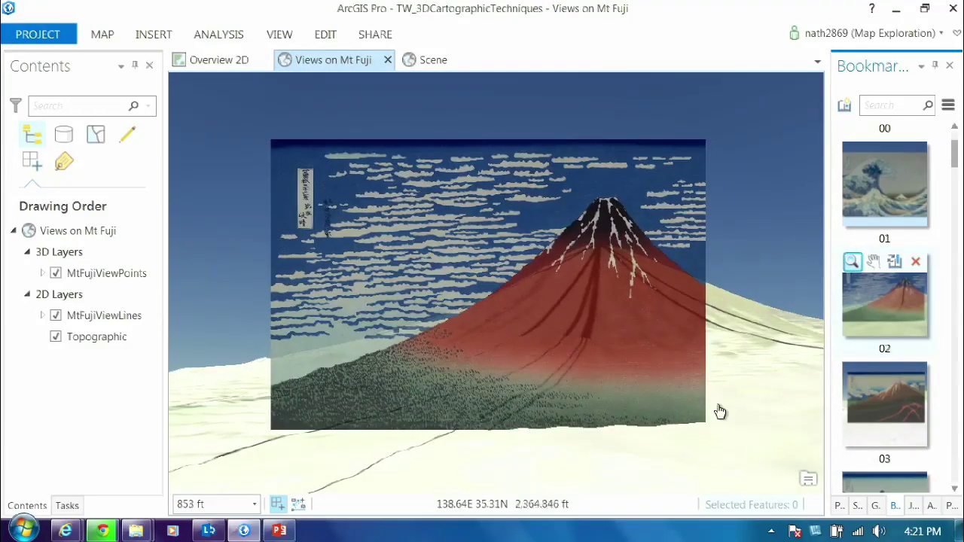
scroll(722, 331, "down", 5)
scroll(681, 402, "down", 3)
left_click_drag(954, 167, 957, 243)
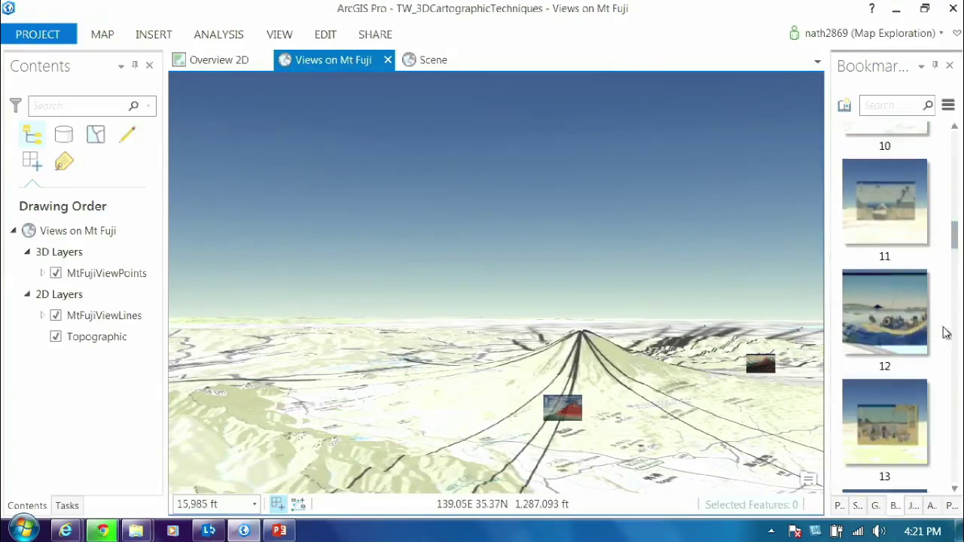
- Fly to bookmark 12, then view the Ryogoku Bridge painting's pop-up in the Views on Mt Fuji scene
left_click(852, 279)
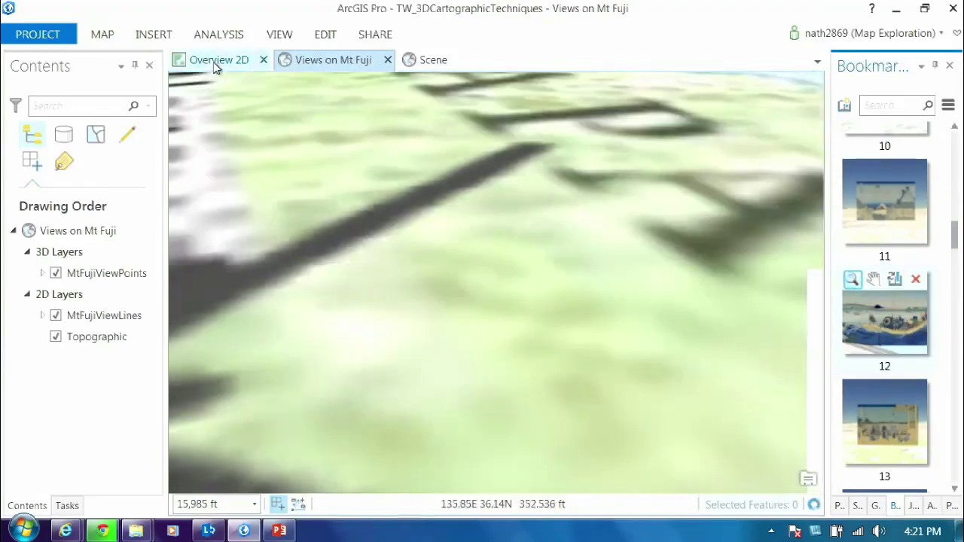
left_click(213, 62)
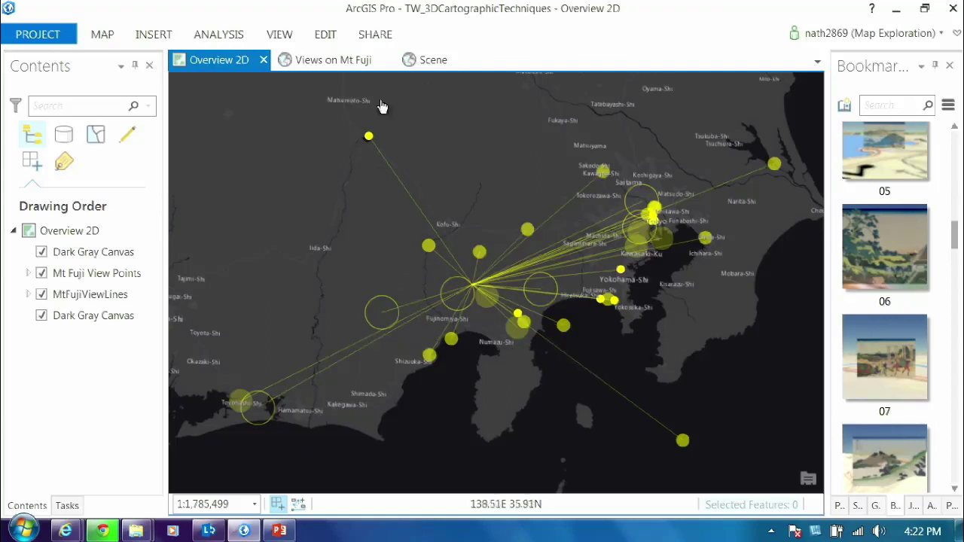
left_click(319, 64)
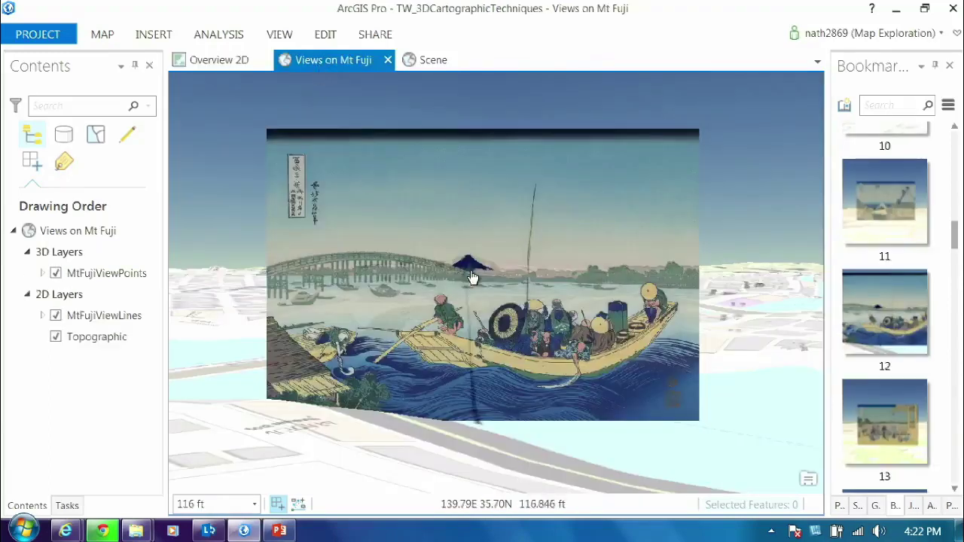
scroll(499, 336, "up", 2)
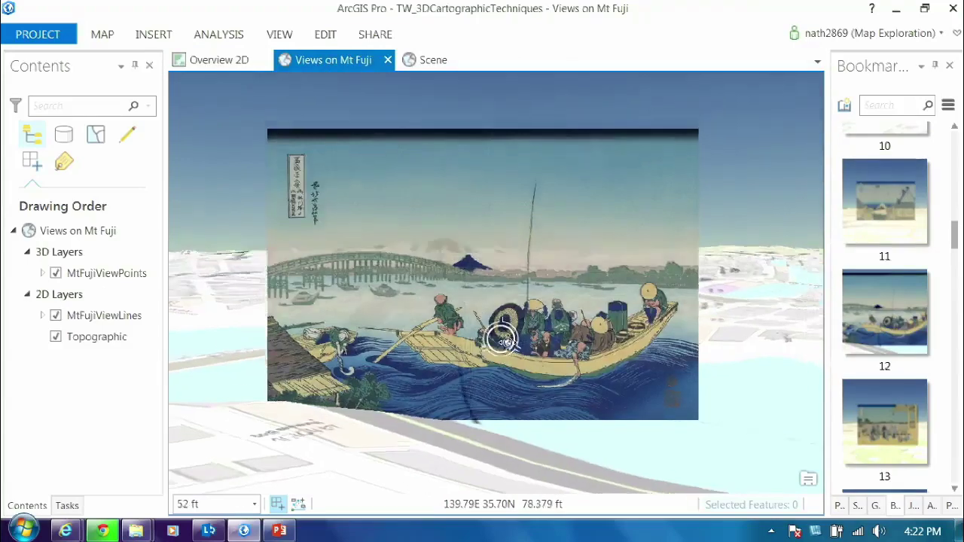
scroll(499, 337, "down", 3)
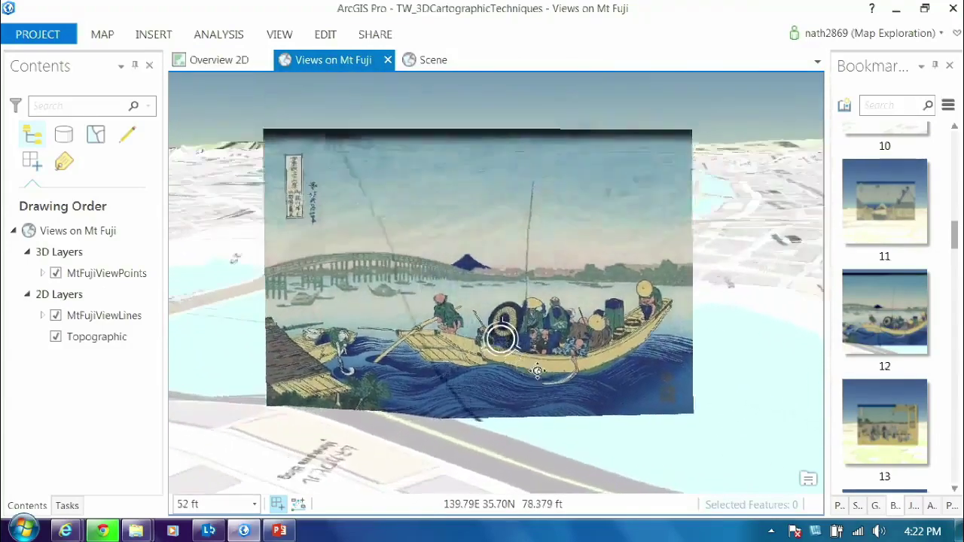
left_click(537, 298)
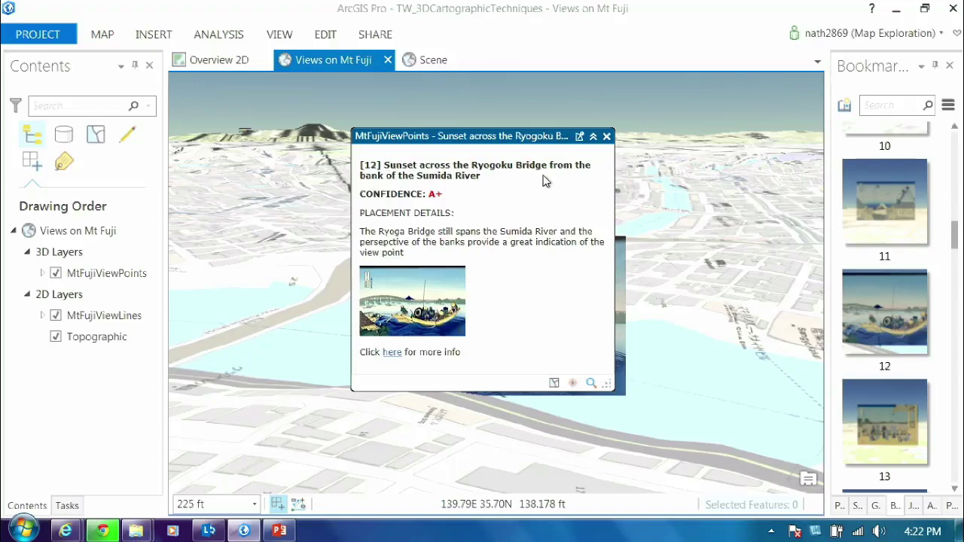
left_click(607, 137)
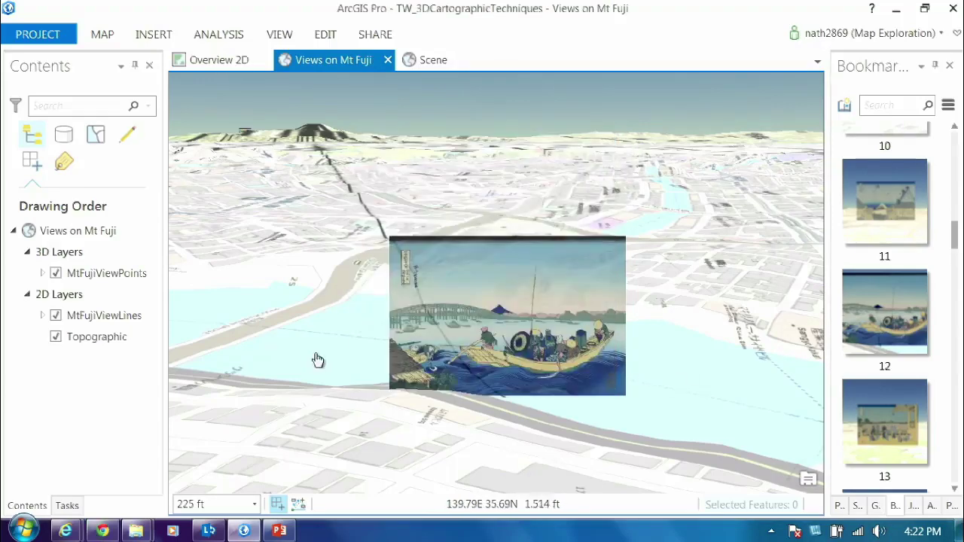
- Navigate around Ryogoku Bridge, then zoom out high over central Tokyo's sight lines
left_click_drag(316, 356, 444, 369)
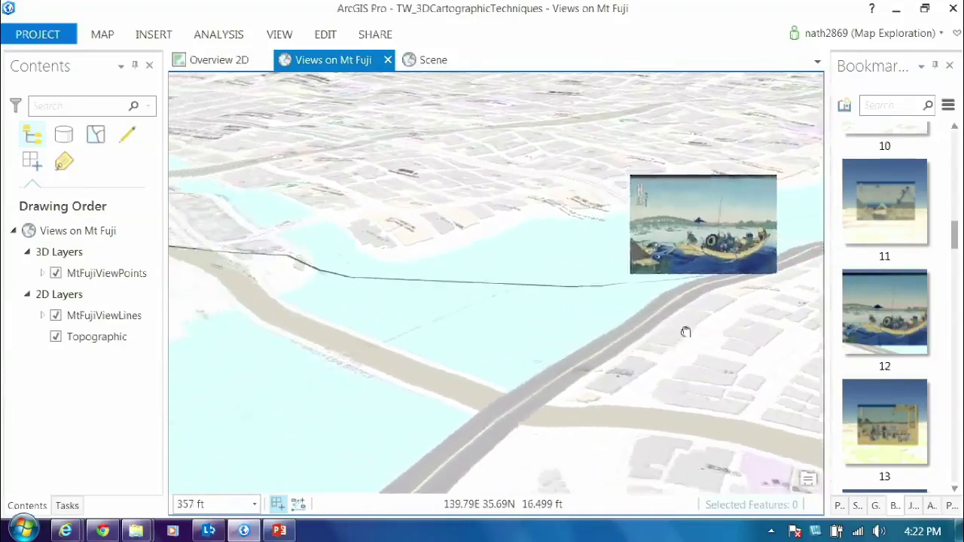
right_click_drag(450, 375, 471, 497)
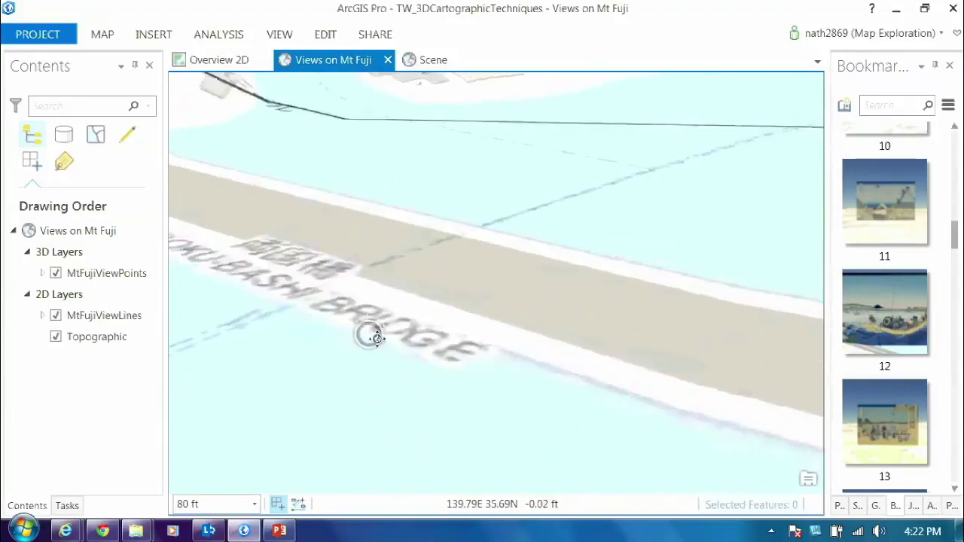
right_click_drag(369, 334, 429, 413)
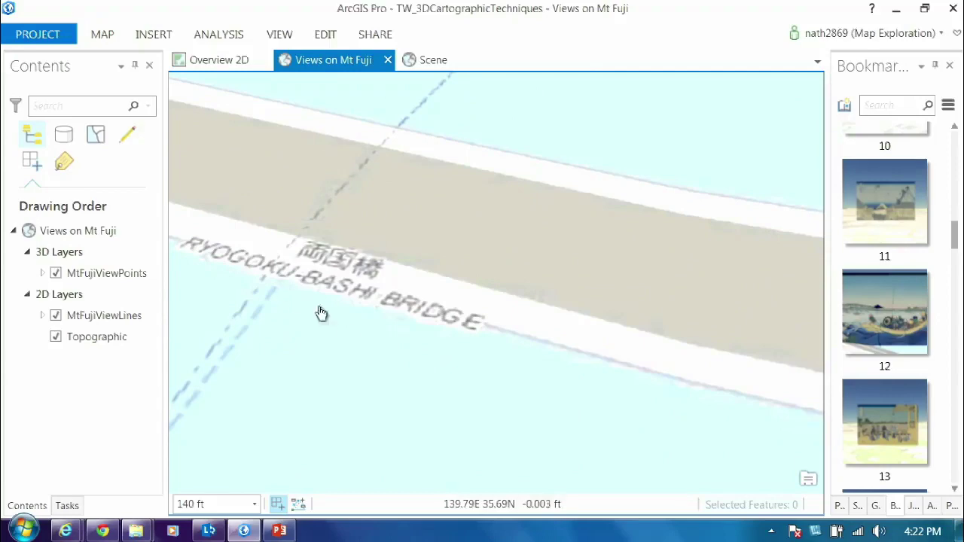
mouse_move(398, 377)
middle_mouse_down()
mouse_move(387, 327)
mouse_move(447, 269)
mouse_move(452, 275)
mouse_move(331, 261)
mouse_move(256, 216)
middle_mouse_up()
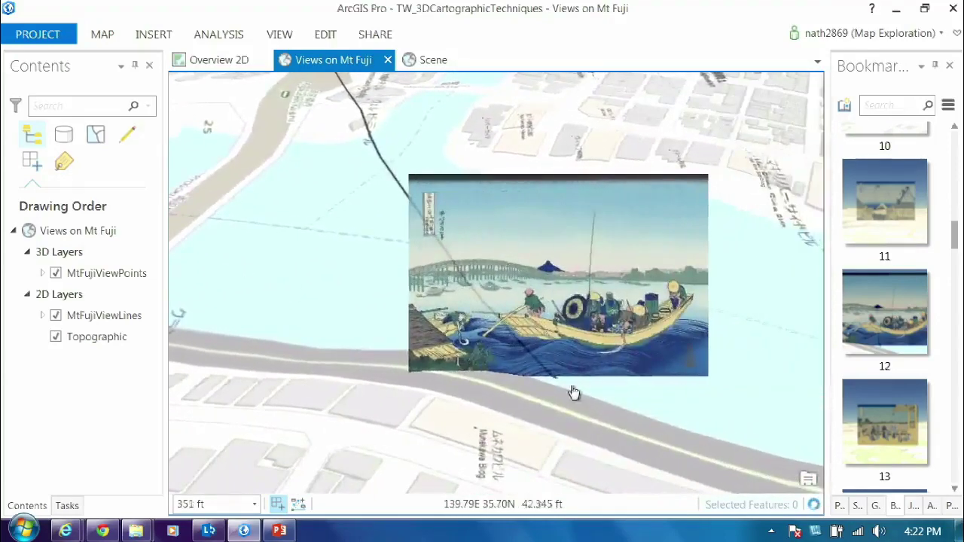
middle_click_drag(553, 387, 548, 326)
scroll(577, 359, "up", 5)
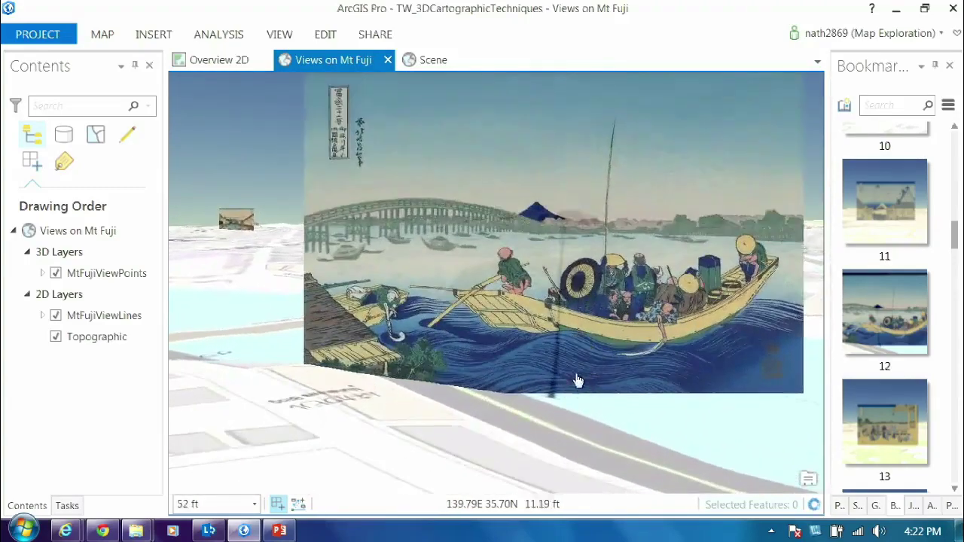
middle_click_drag(577, 381, 578, 369)
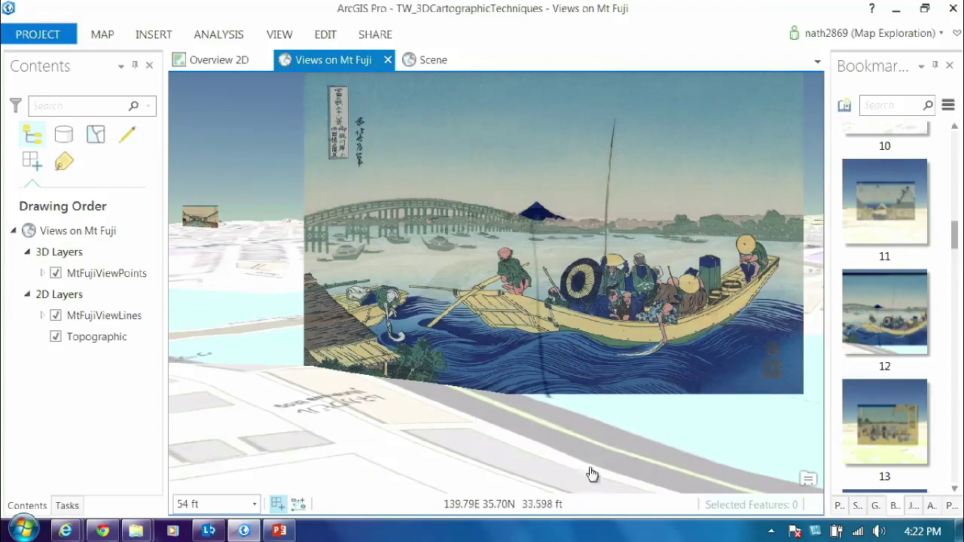
scroll(557, 309, "down", 10)
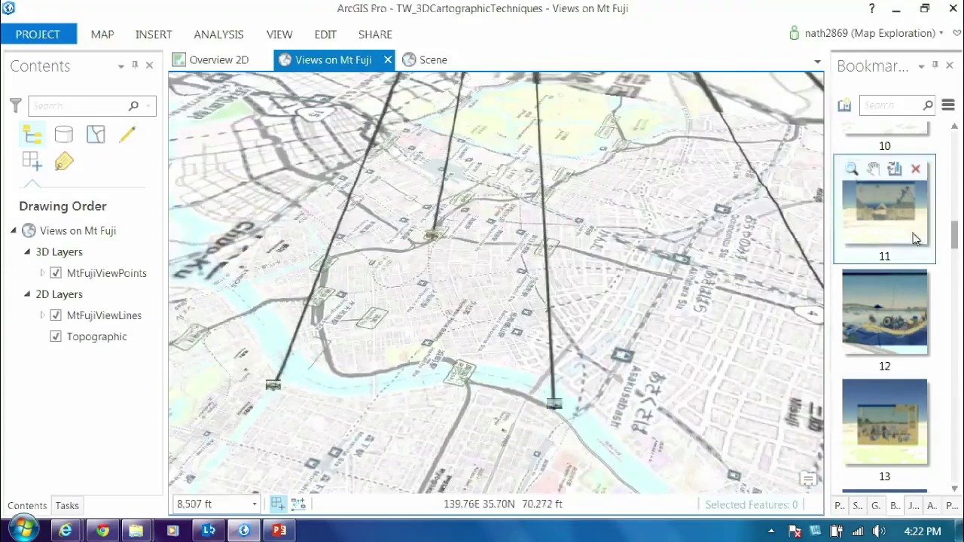
- Fly to bookmark 35 and orbit until the Lake Suwa sight line stands vertical
left_click_drag(955, 251, 955, 435)
mouse_move(902, 380)
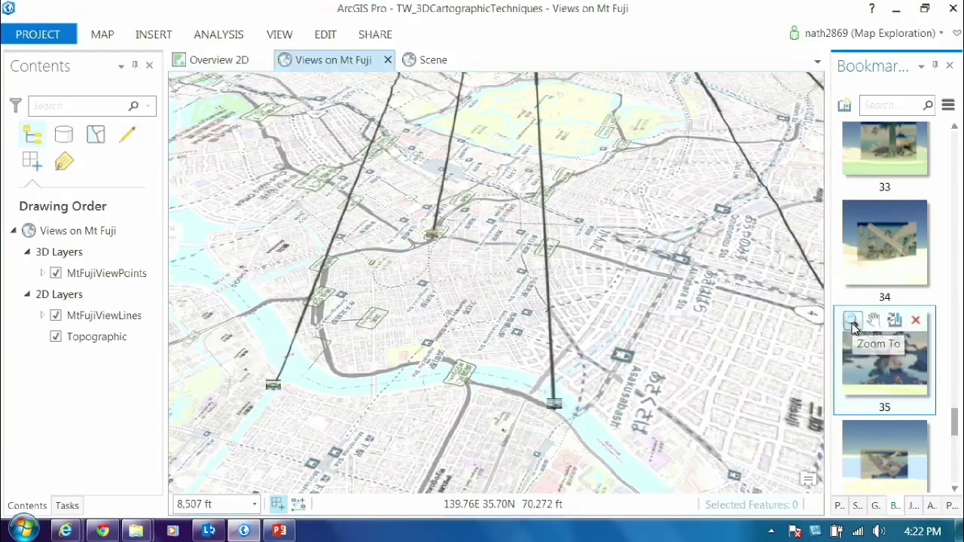
left_click(852, 321)
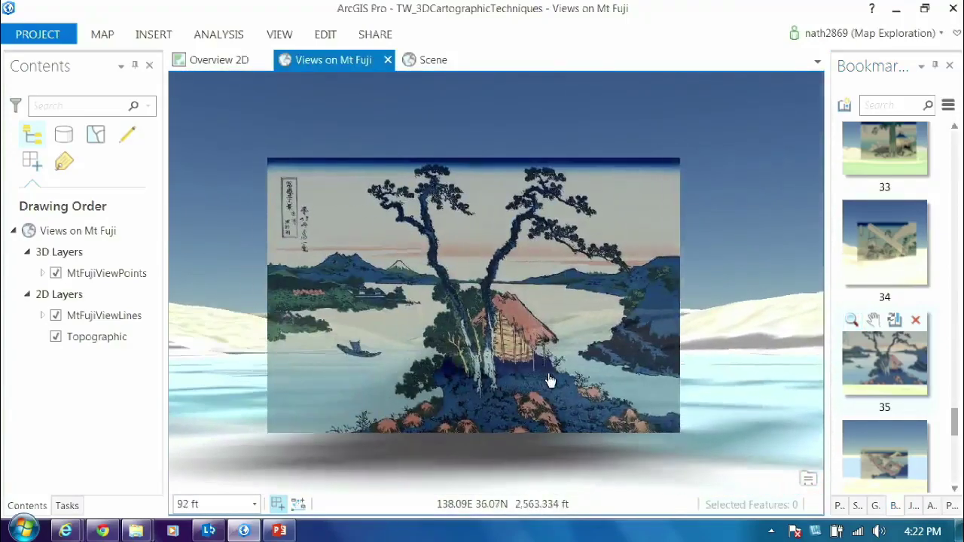
middle_click_drag(548, 374, 648, 416)
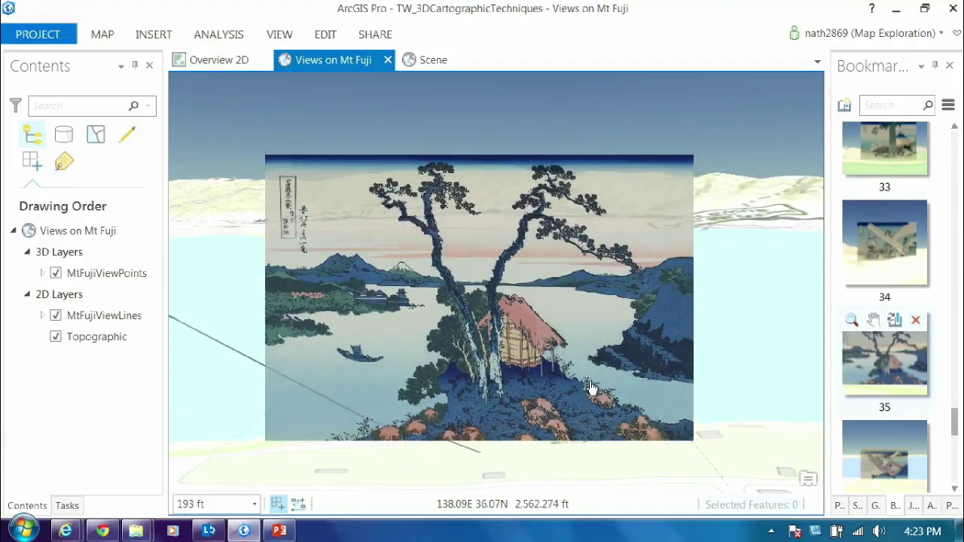
mouse_move(576, 370)
middle_mouse_down()
mouse_move(516, 376)
mouse_move(521, 386)
middle_mouse_up()
scroll(522, 386, "down", 10)
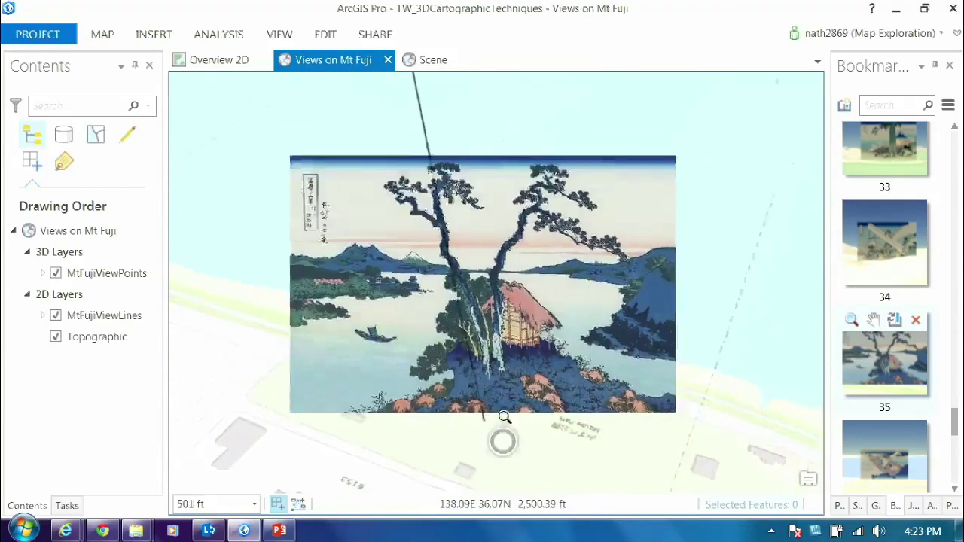
middle_click_drag(478, 377, 600, 458)
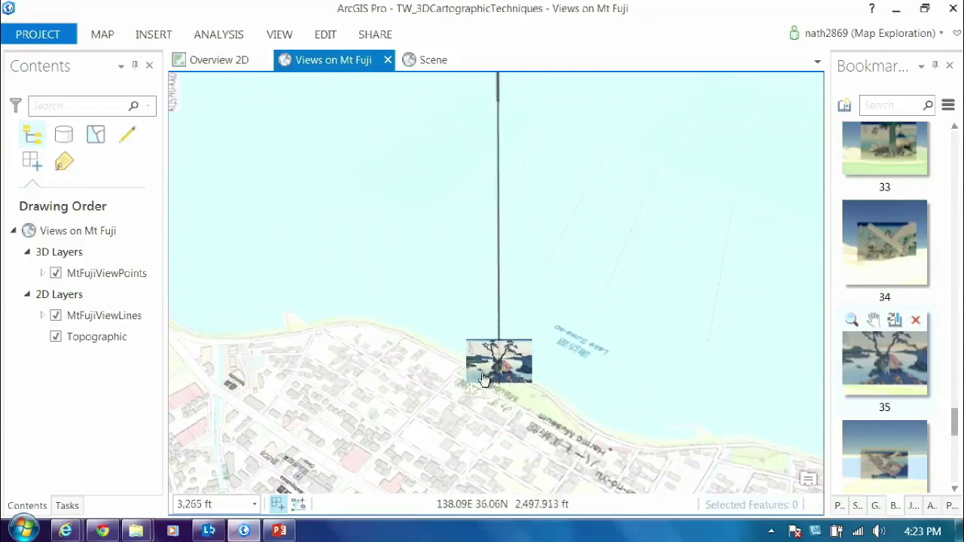
scroll(520, 383, "up", 5)
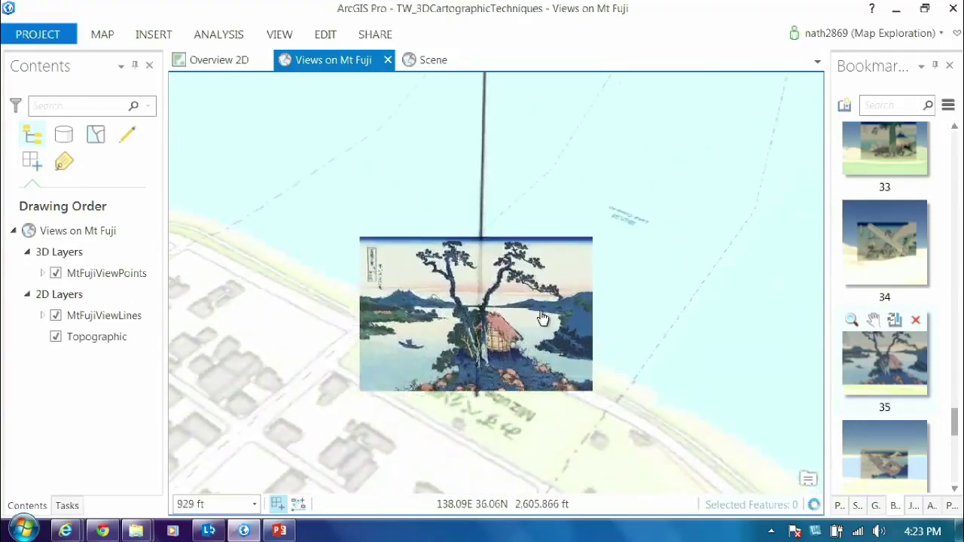
- Inspect the Lake Suwa painting's pop-up and zoom around the painting
left_click(543, 320)
left_click(606, 136)
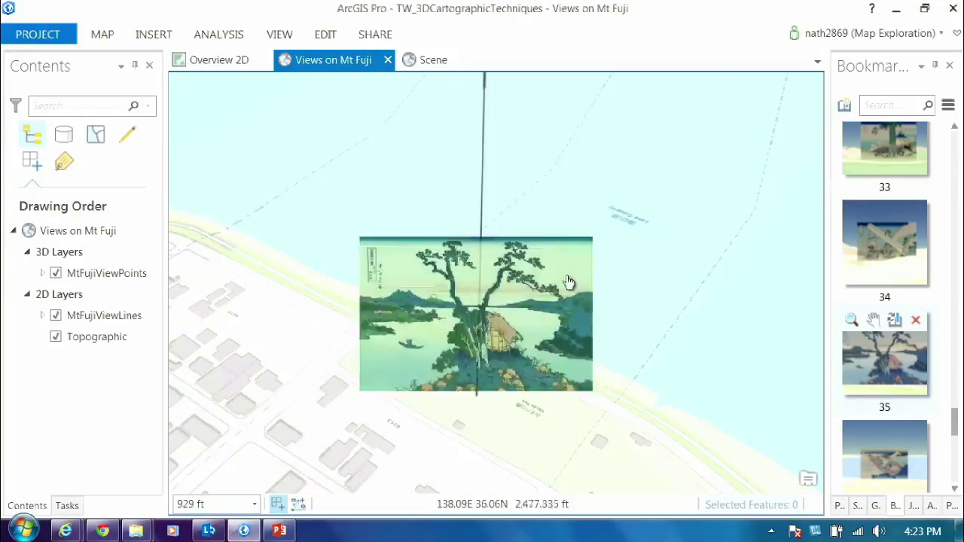
scroll(494, 365, "up", 5)
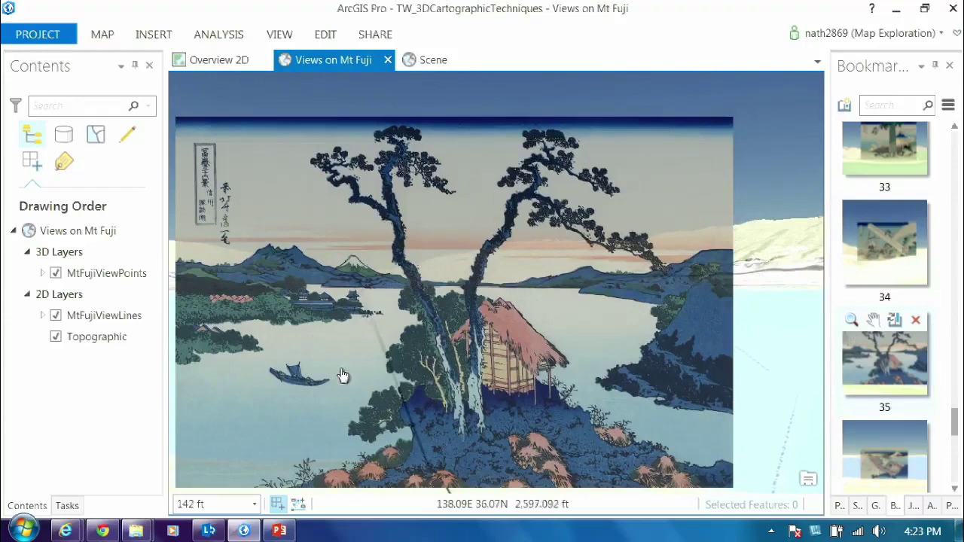
scroll(408, 377, "down", 3)
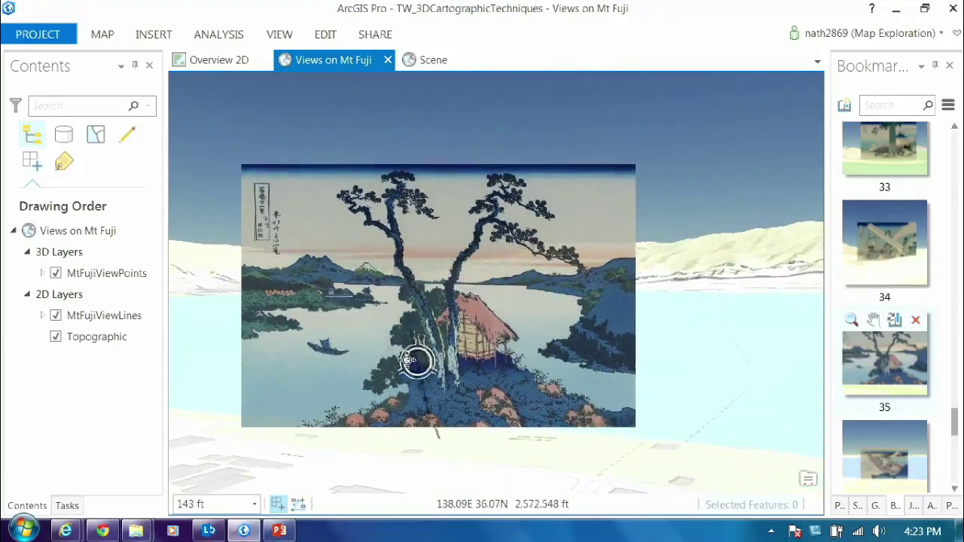
scroll(413, 366, "down", 5)
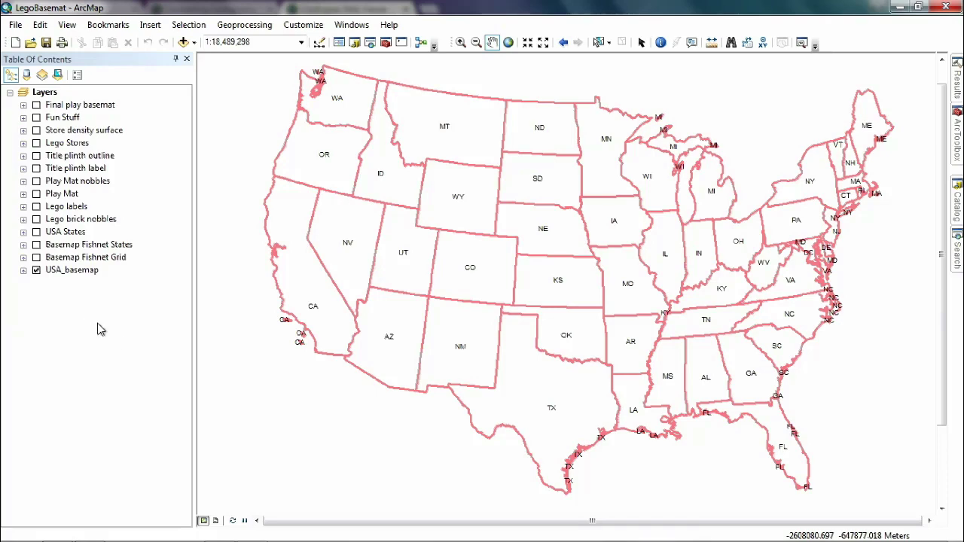
- Step the map display from USA_basemap through Fishnet Grid, Fishnet States and USA States to Lego brick nobbles alone
left_click(36, 269)
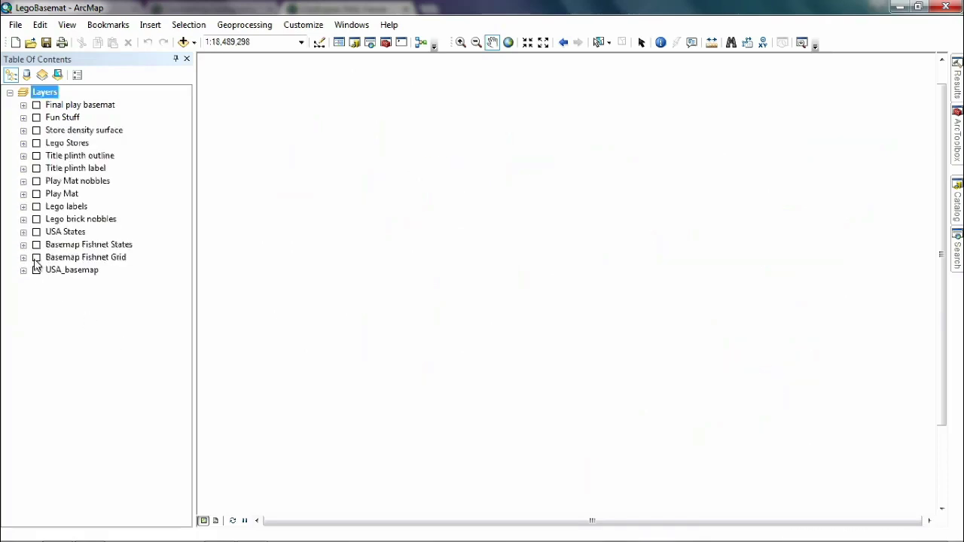
left_click(37, 257)
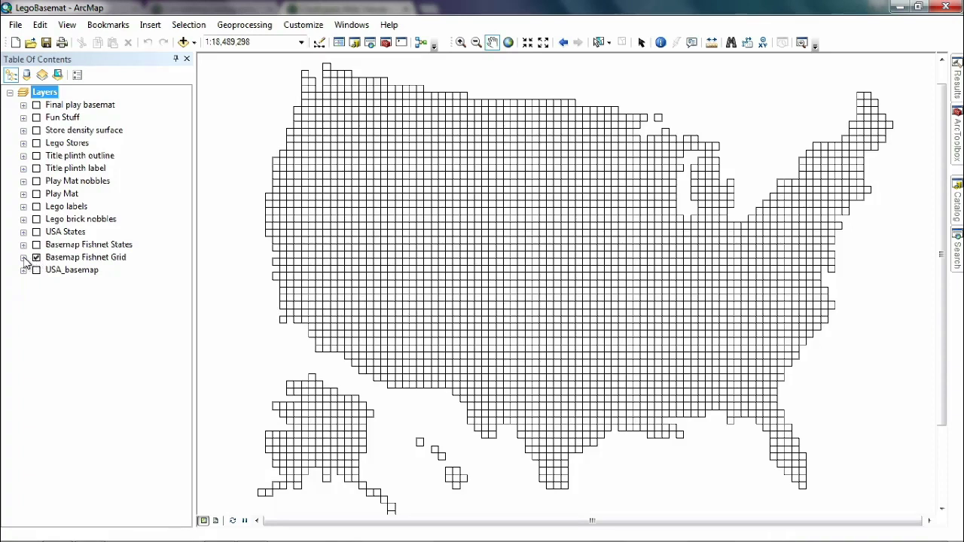
left_click(36, 257)
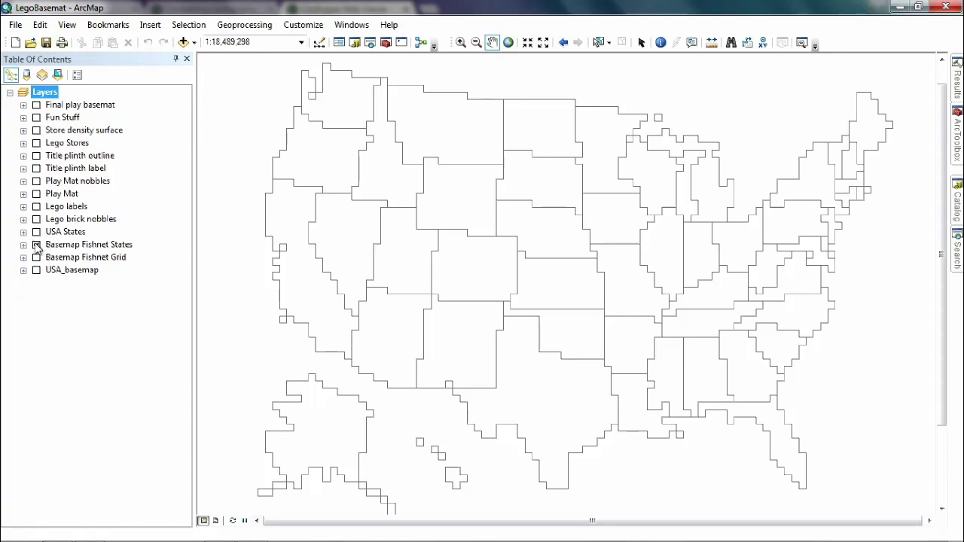
left_click(36, 245)
left_click(36, 232)
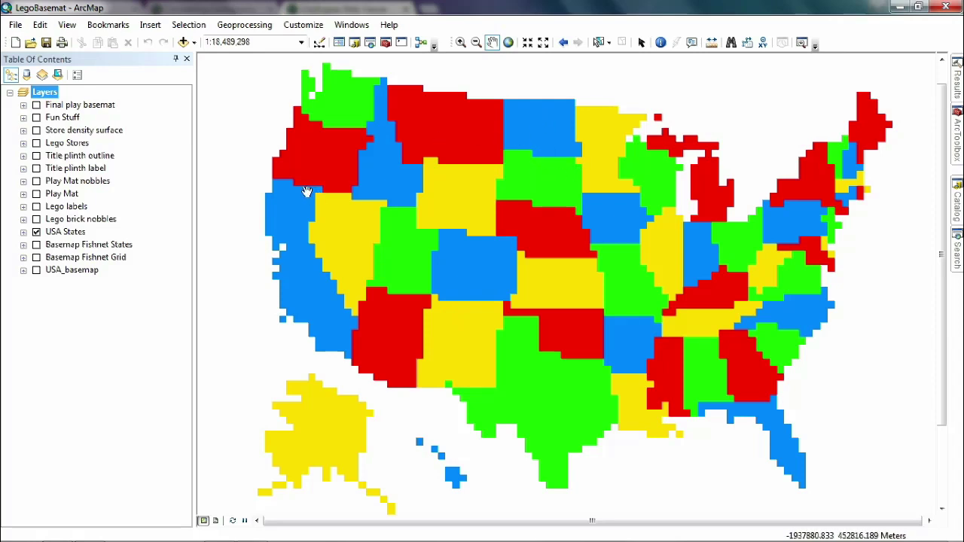
left_click(36, 232)
left_click(36, 220)
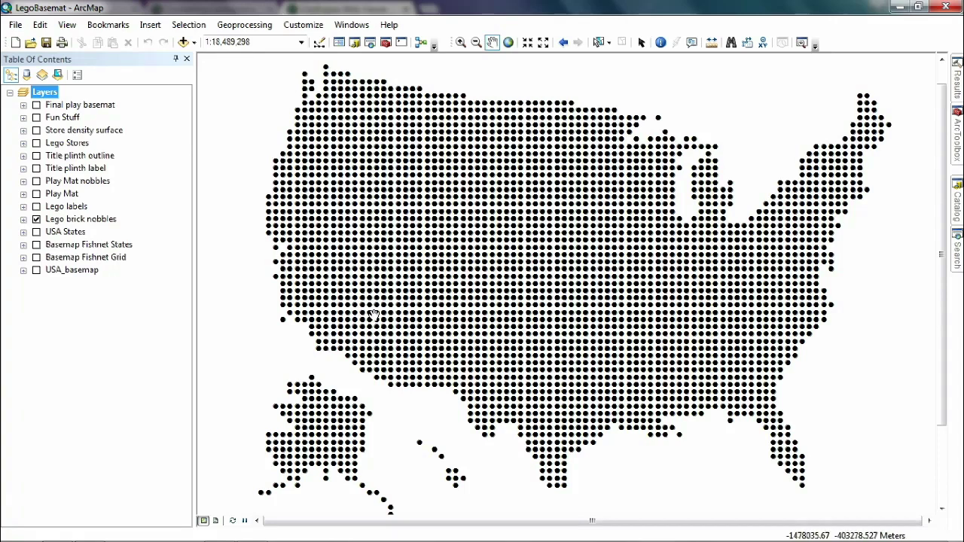
- Hide Lego brick nobbles and display the coloured Lego labels dot map, zooming in and out
left_click(36, 219)
left_click(36, 209)
left_click(36, 206)
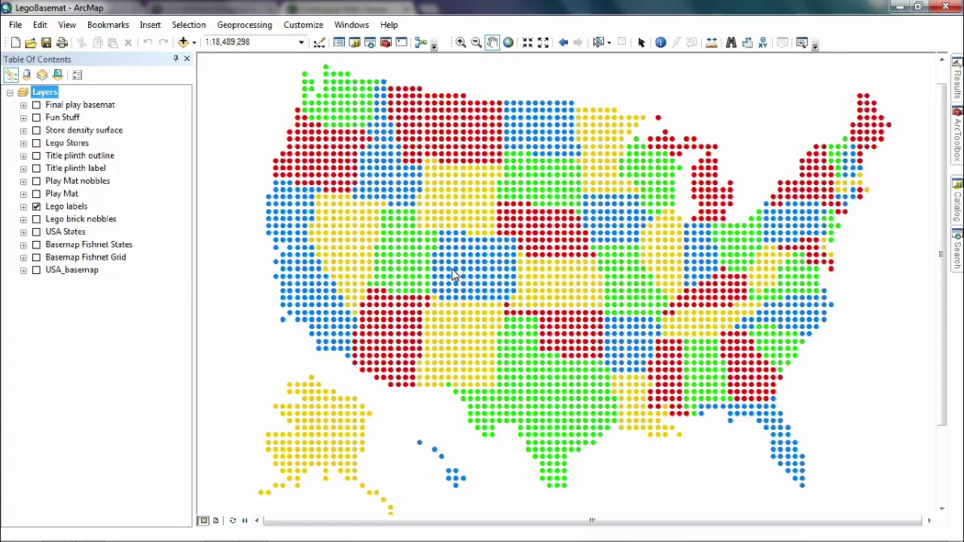
scroll(458, 287, "up", 6)
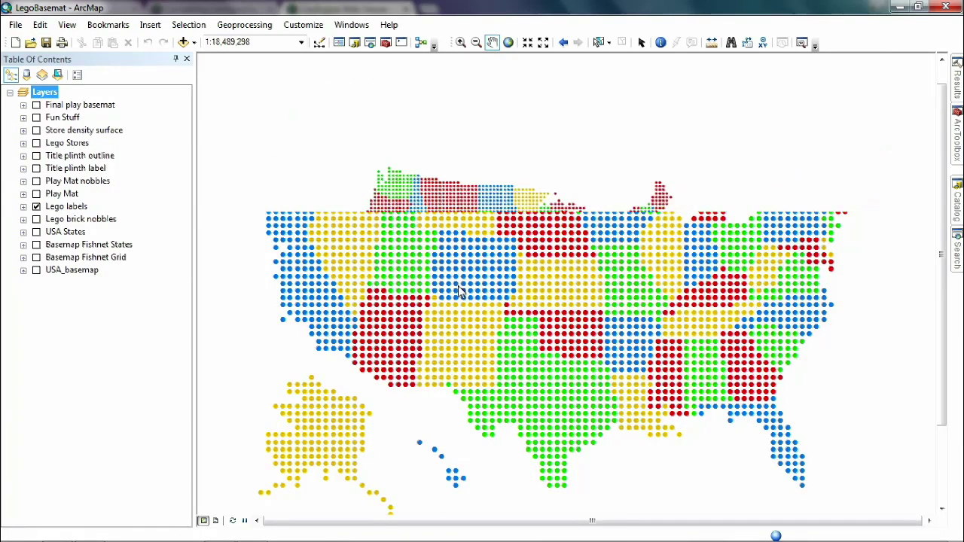
scroll(463, 299, "down", 5)
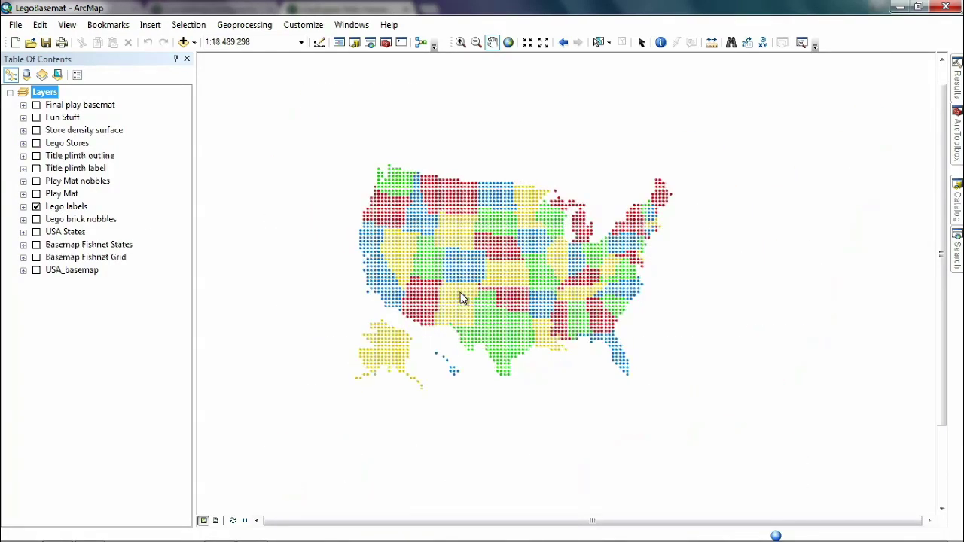
scroll(464, 302, "down", 5)
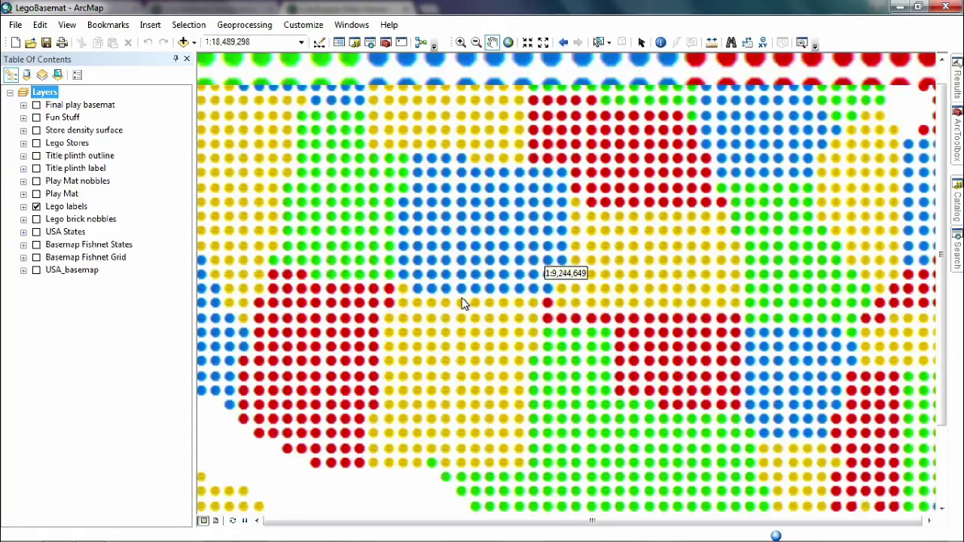
scroll(461, 298, "up", 5)
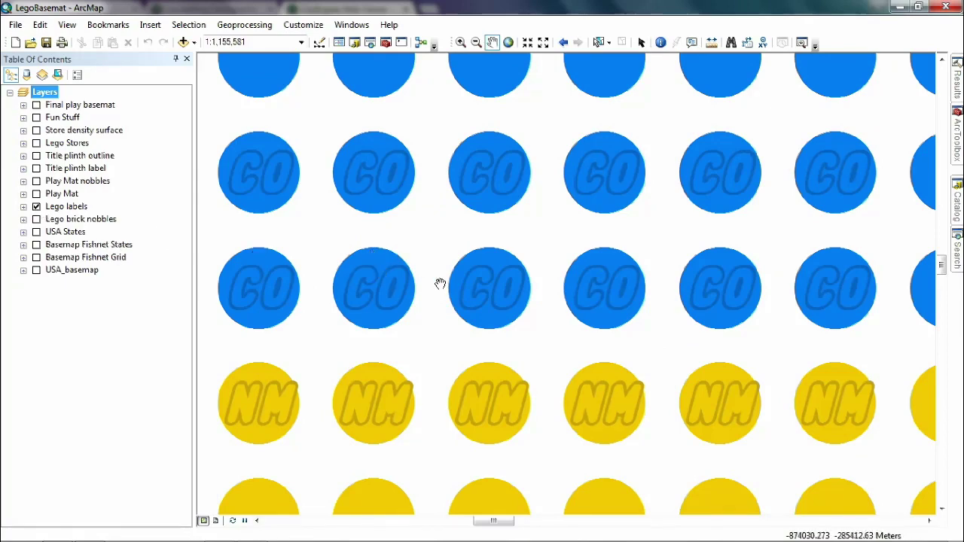
scroll(443, 280, "down", 3)
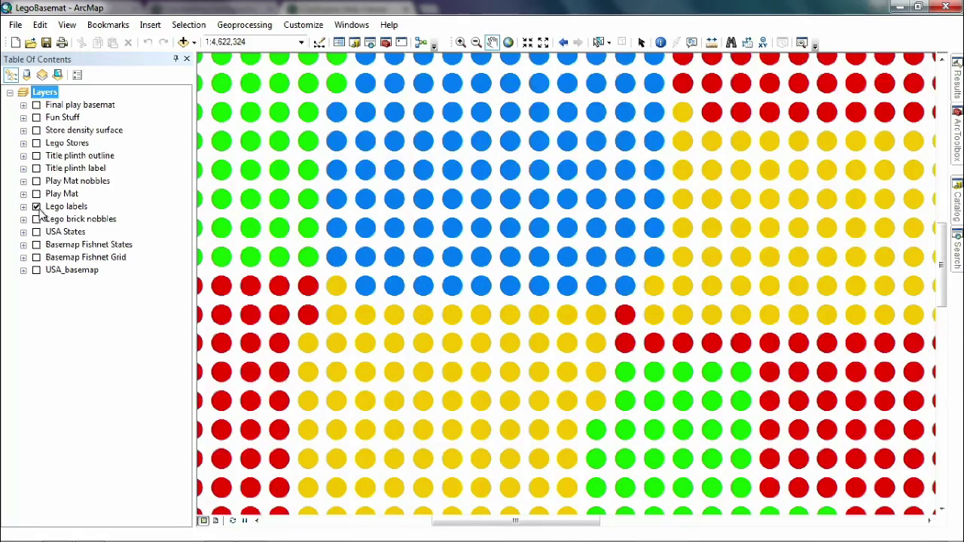
- Replace the Lego labels layer with the plain grey Play Mat layer
left_click(36, 207)
left_click(36, 194)
scroll(548, 259, "down", 2)
- Zoom the map to the full Play Mat layer extent
scroll(549, 259, "down", 2)
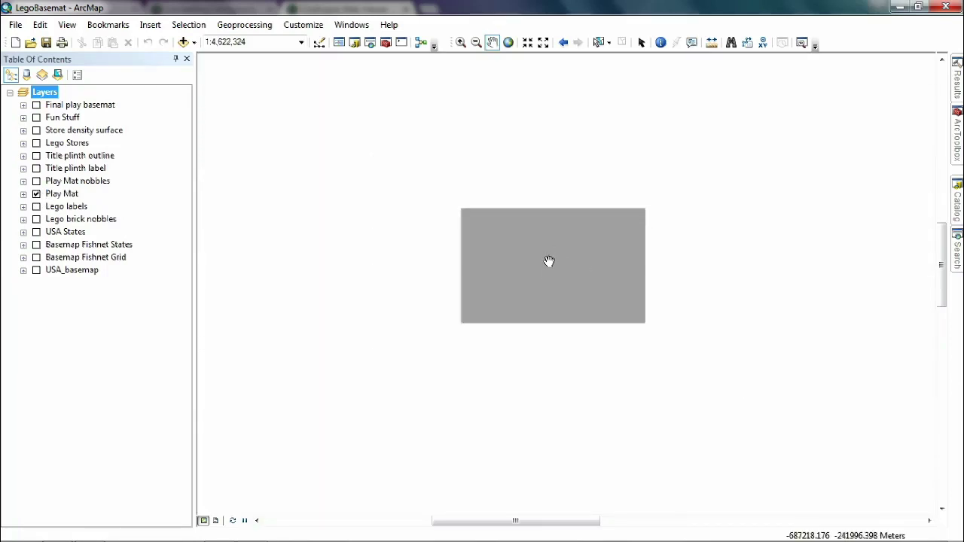
right_click(66, 194)
left_click(125, 265)
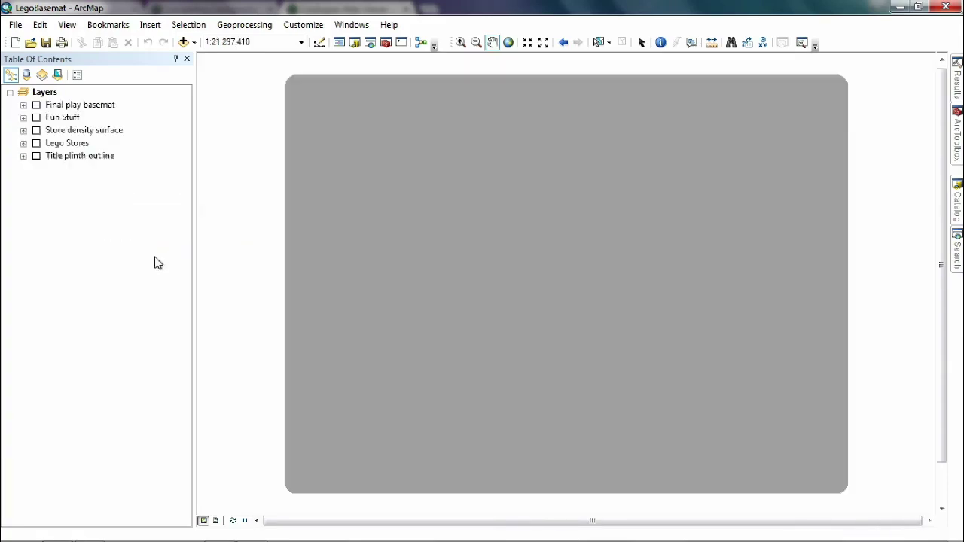
- Turn on Play Mat nobbles, Play Mat, and both Title plinth layers
left_click(36, 193)
left_click(36, 181)
left_click(36, 193)
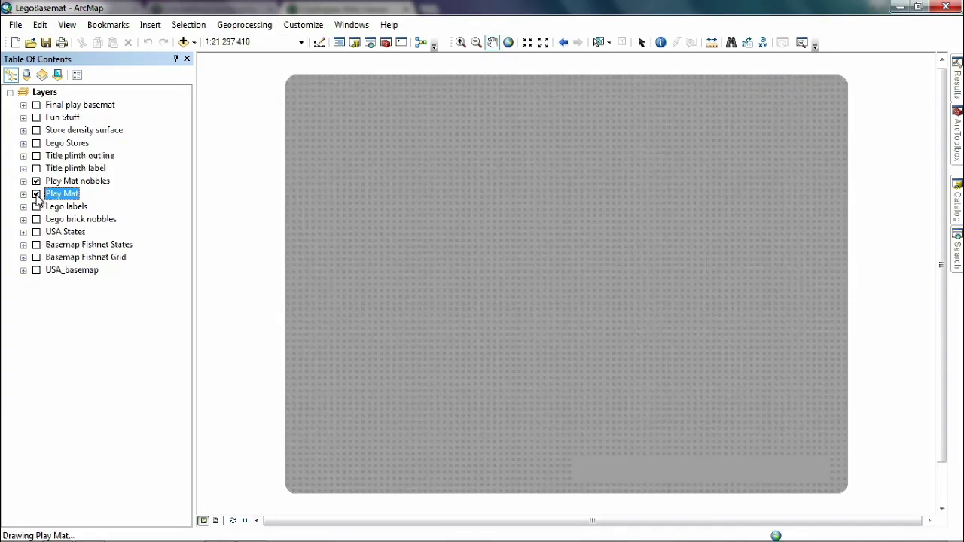
left_click(36, 168)
left_click(36, 156)
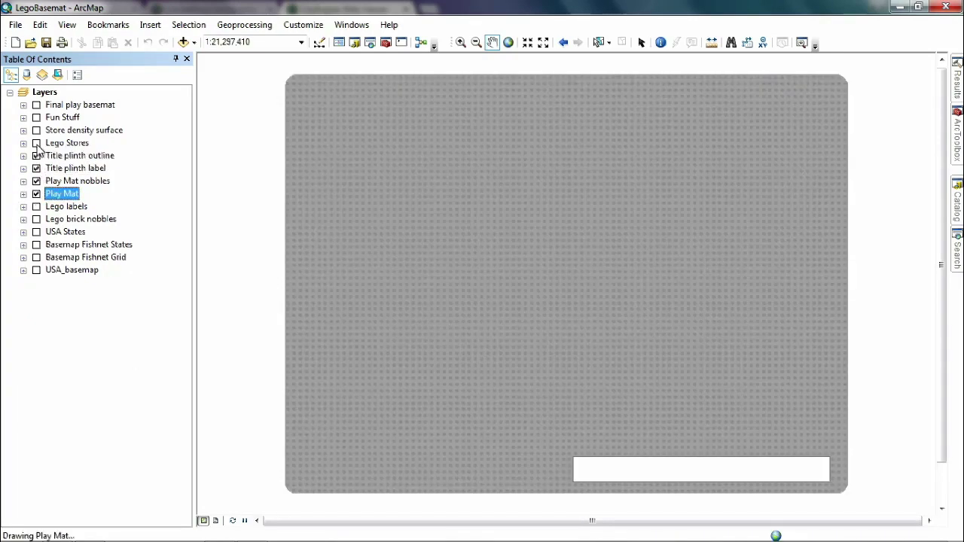
- Preview Lego Stores and Fun Stuff, leaving stores, Store density surface and Fun Stuff hidden
left_click(36, 143)
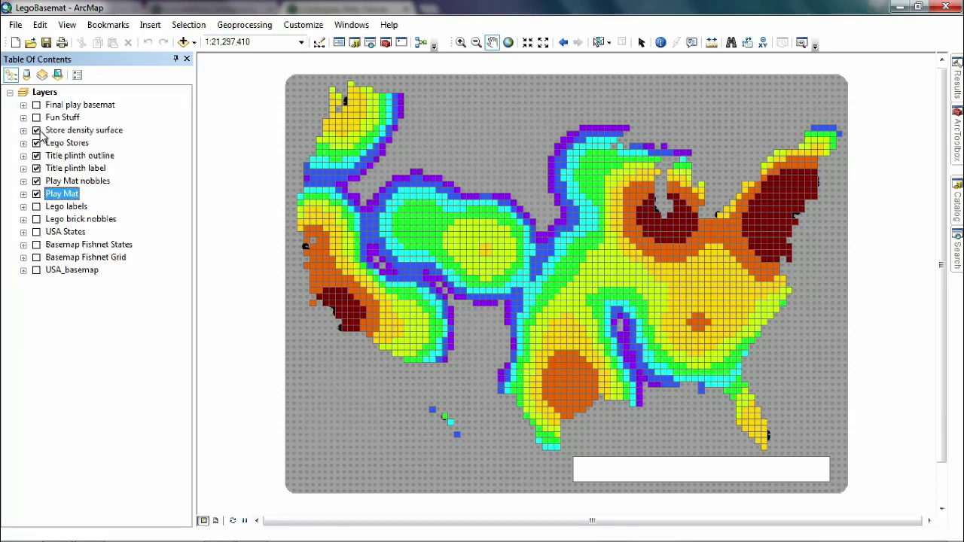
left_click(36, 131)
left_click(36, 144)
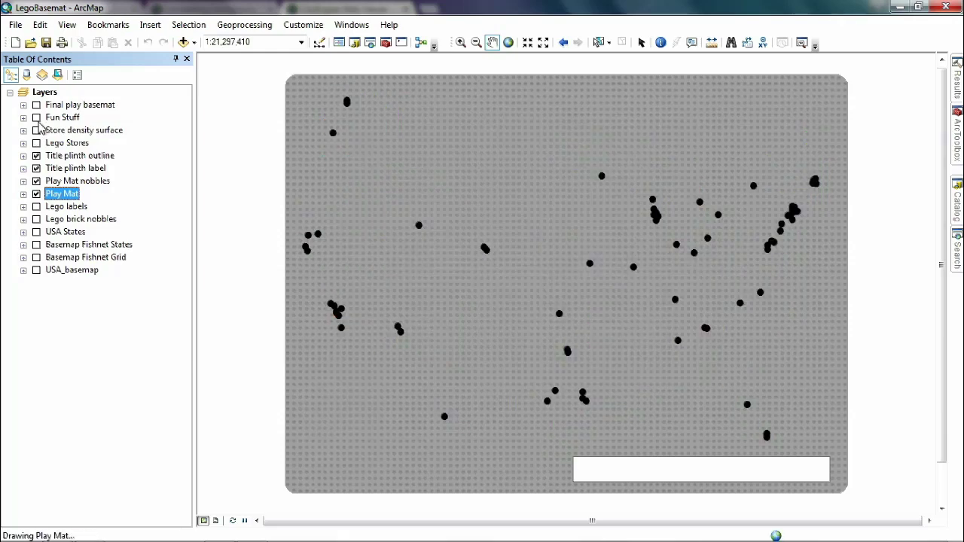
left_click(36, 117)
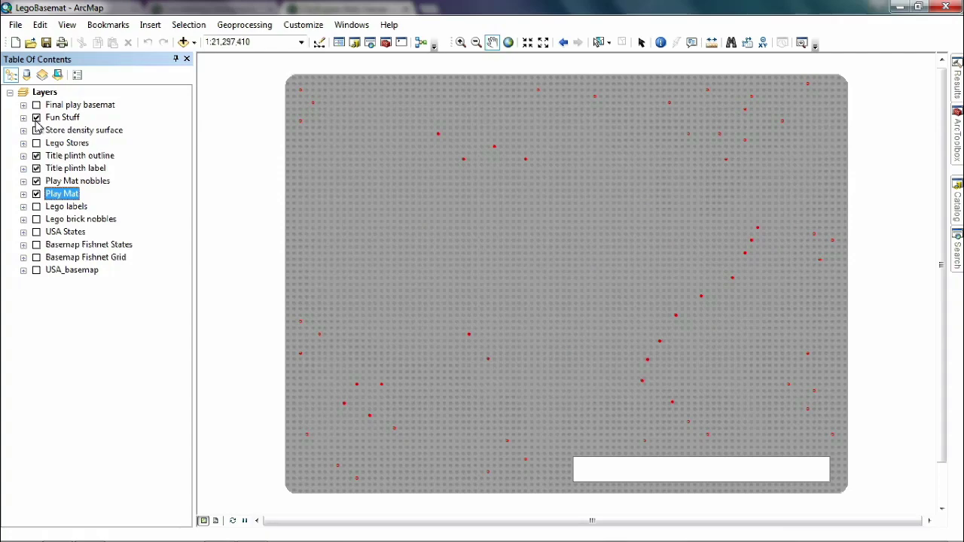
left_click(37, 118)
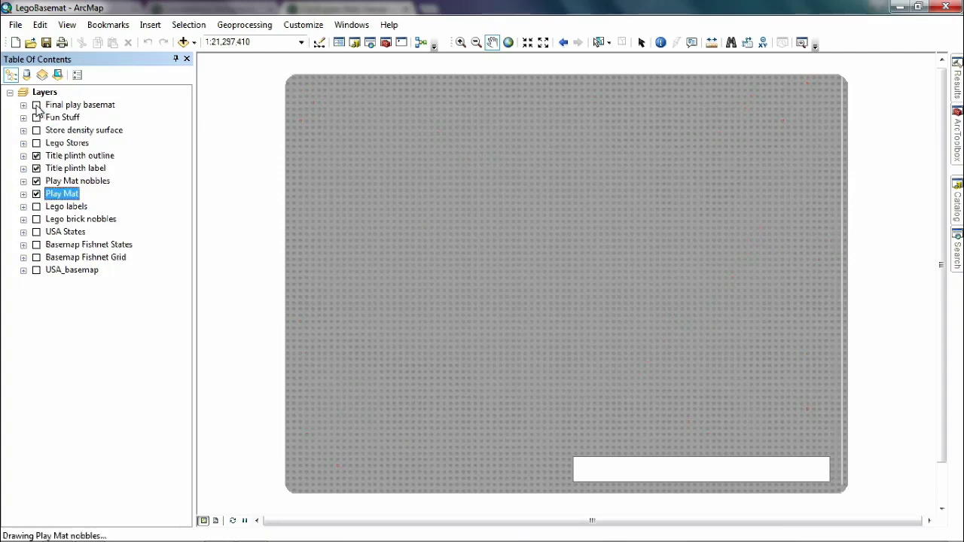
- Display the Final play basemat layer's coloured Lego states under 'UNITED STATES OF LEGO'
left_click(36, 106)
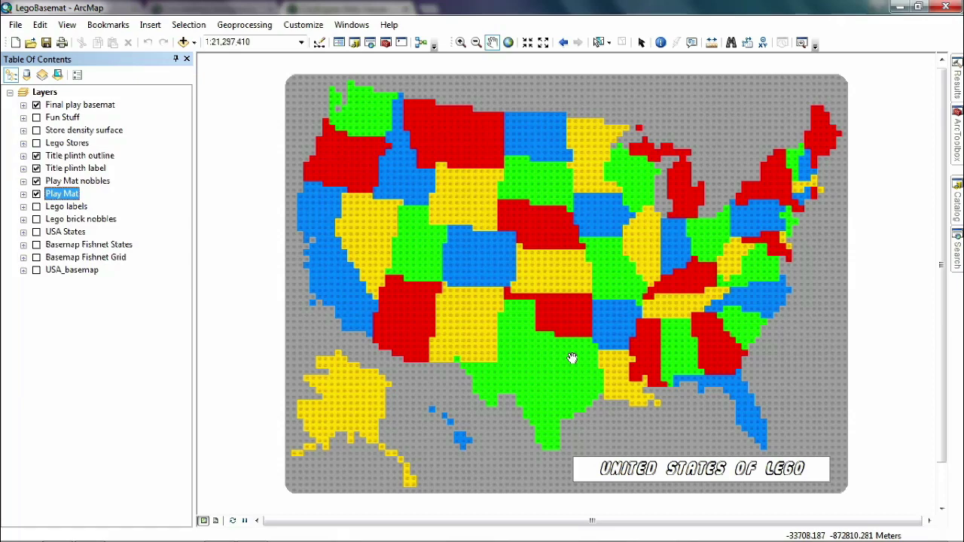
mouse_move(386, 539)
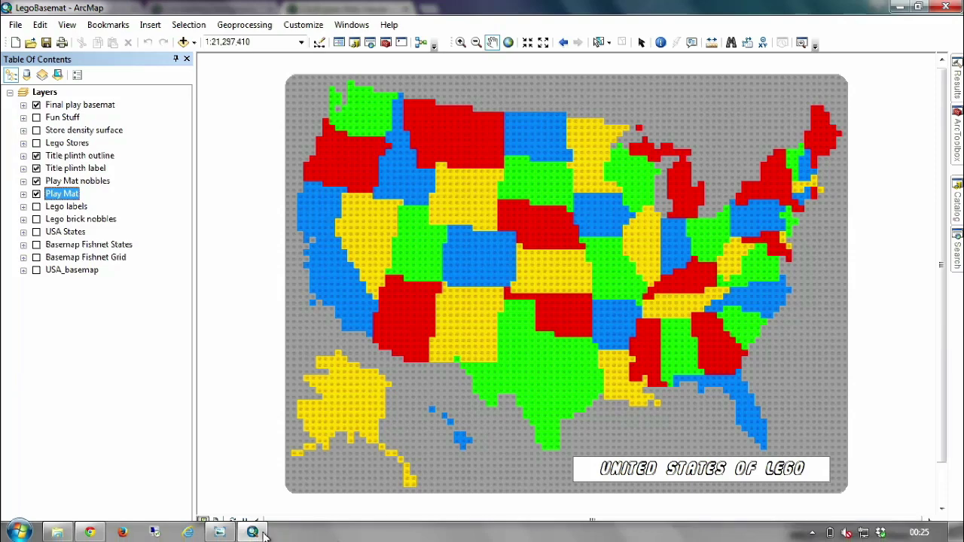
- In CityEngine Web Viewer, zoom around the Lego play mat and turn on the Base map layer
left_click(98, 533)
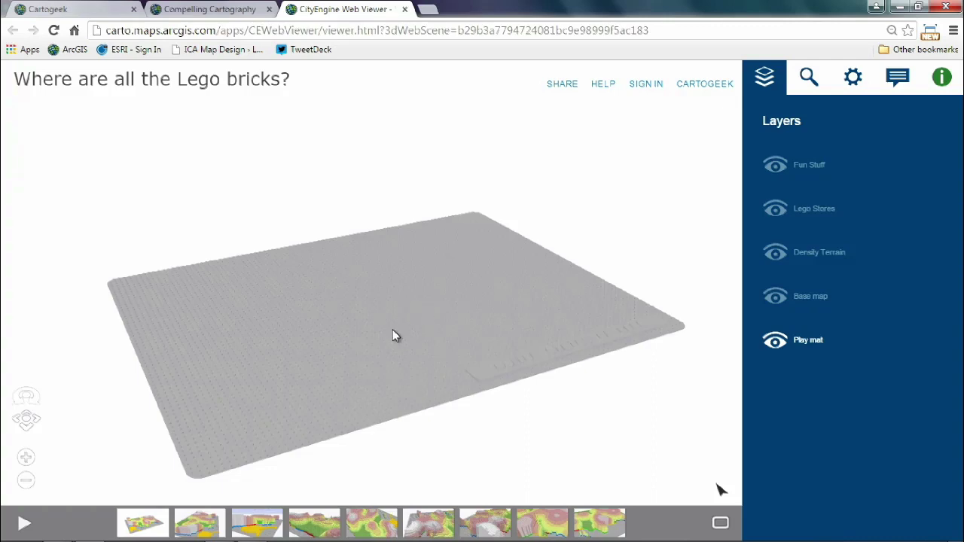
scroll(392, 336, "up", 5)
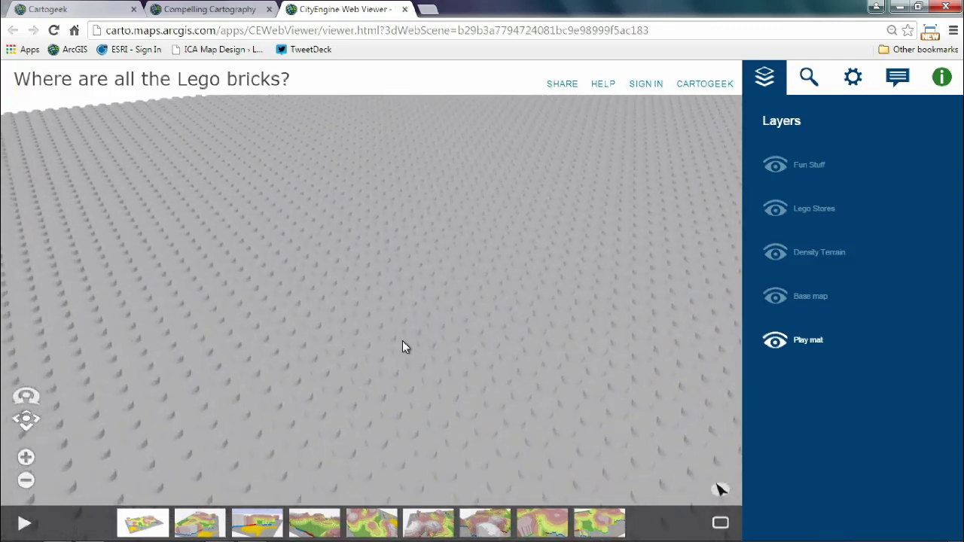
scroll(401, 345, "up", 5)
scroll(400, 346, "down", 5)
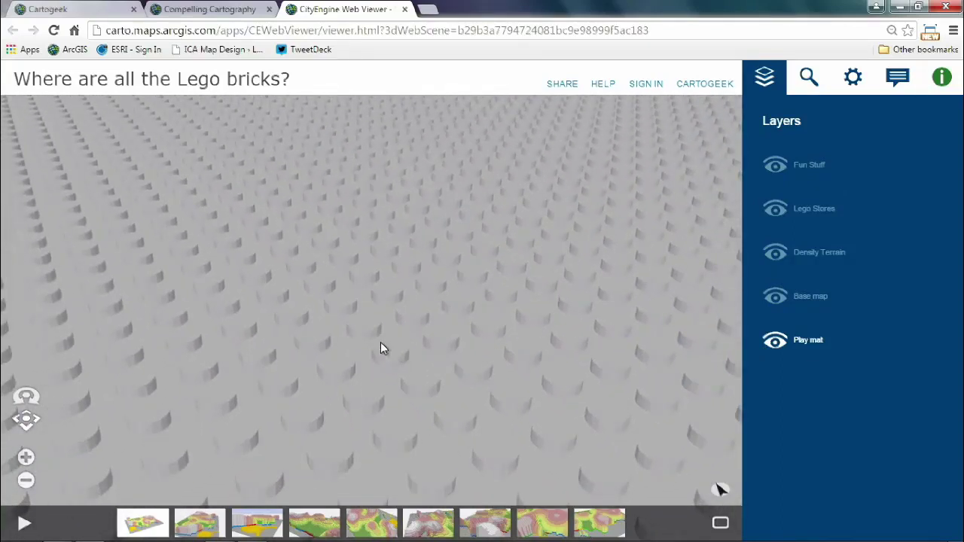
scroll(379, 344, "down", 5)
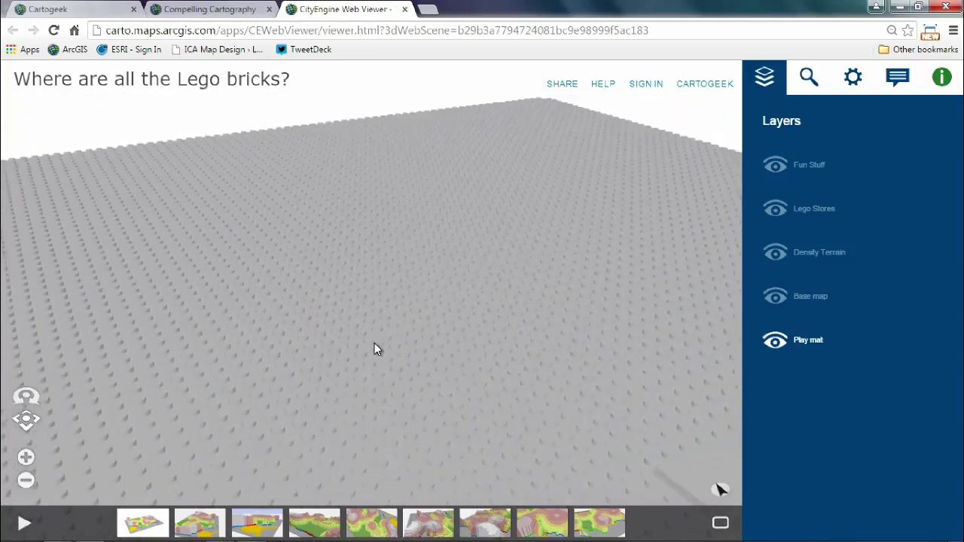
scroll(375, 348, "down", 3)
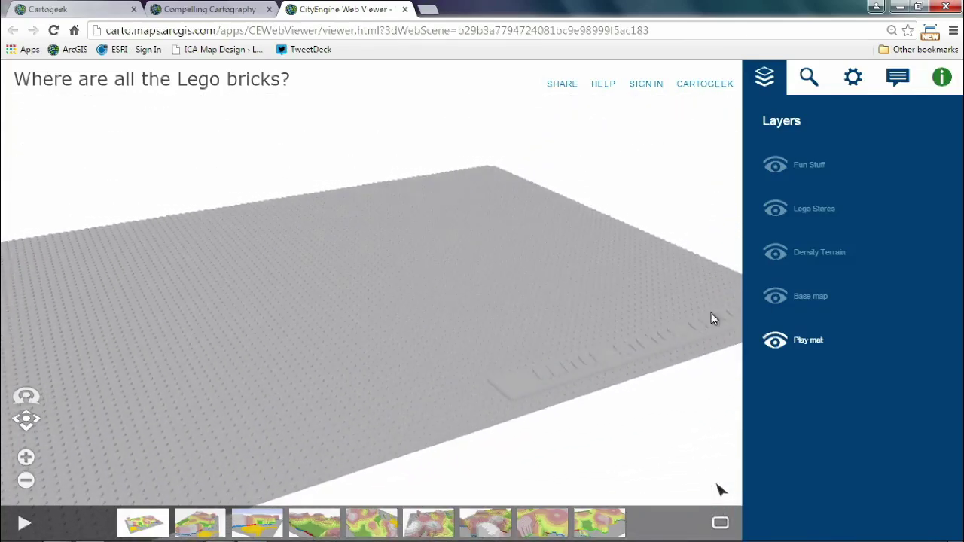
left_click(776, 296)
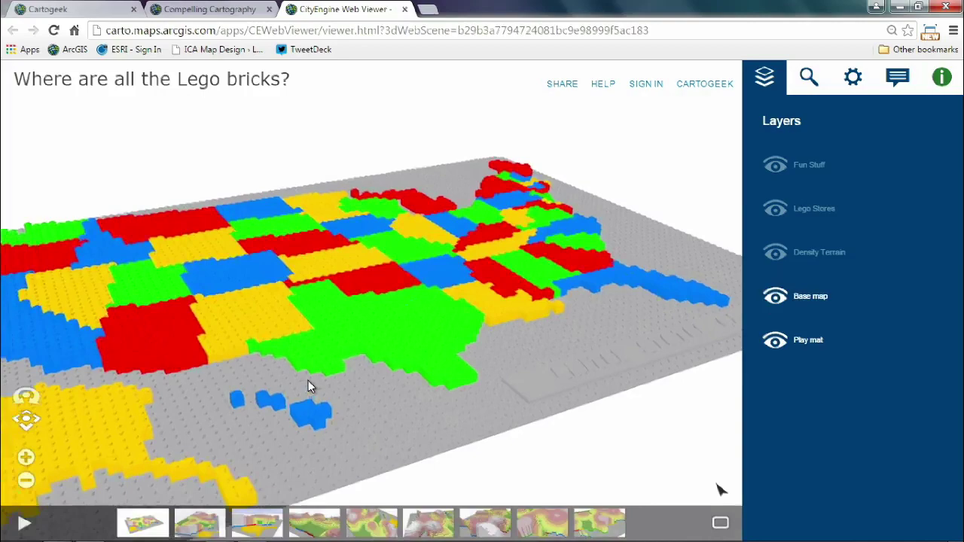
- Pan and zoom across the Lego USA map to view the stacked Density Terrain bricks
scroll(309, 381, "up", 5)
left_click_drag(337, 377, 371, 308)
scroll(366, 345, "up", 3)
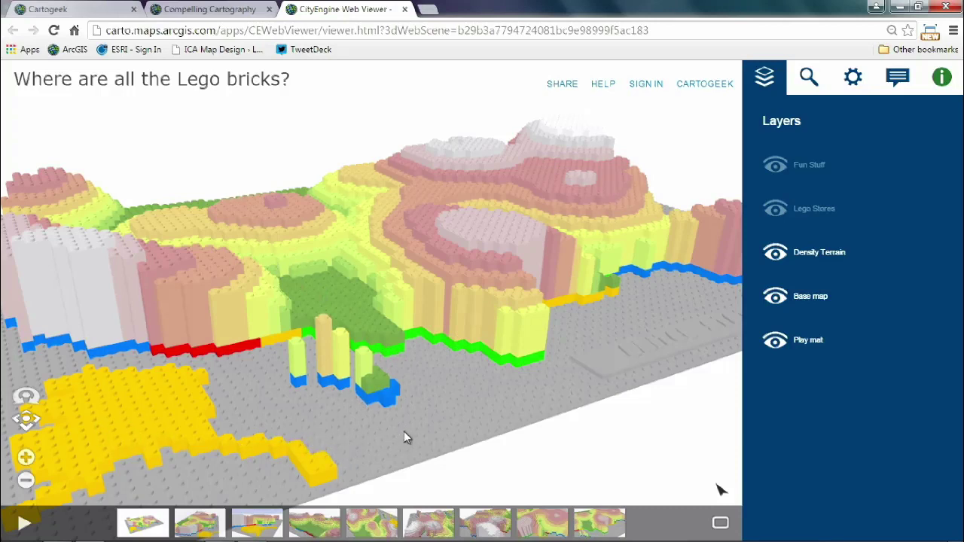
scroll(471, 388, "down", 3)
scroll(448, 394, "up", 2)
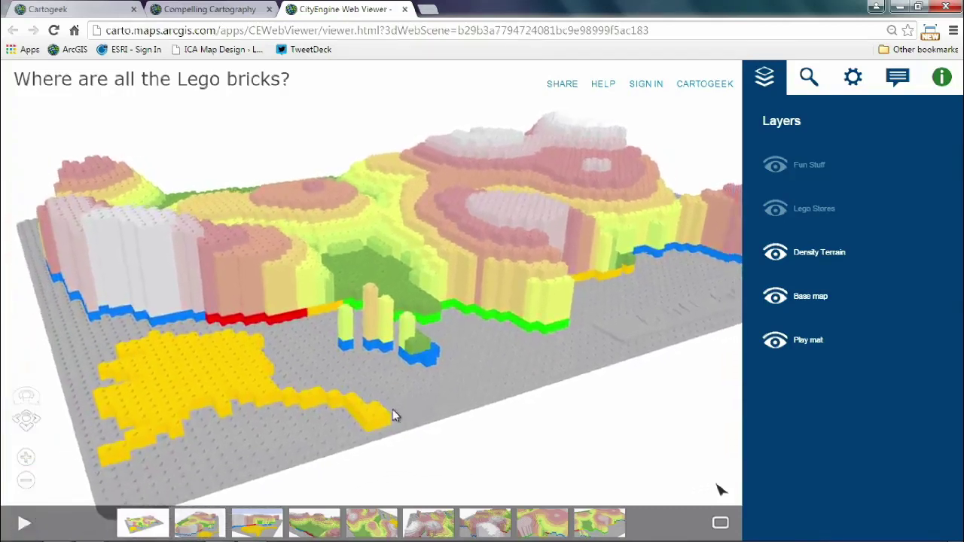
scroll(365, 439, "up", 1)
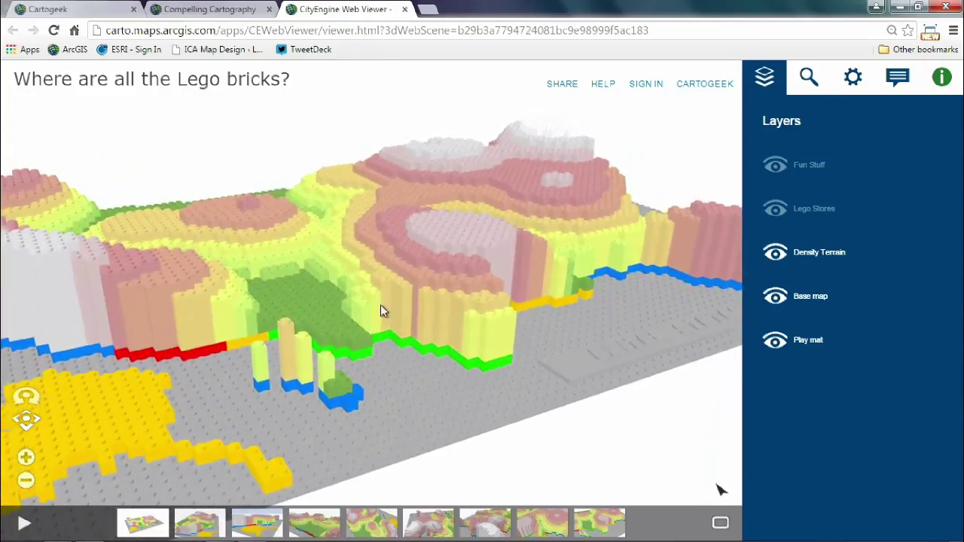
scroll(381, 306, "down", 3)
scroll(378, 299, "up", 1)
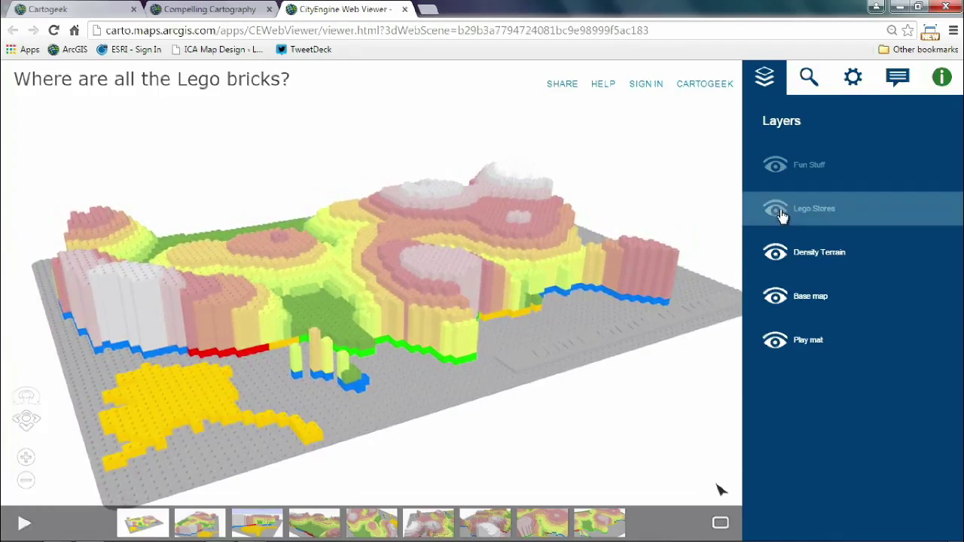
- Show the Lego Stores layer as red pillars, then zoom and rotate around the Lego scene
left_click(776, 213)
scroll(445, 254, "up", 2)
scroll(443, 255, "up", 4)
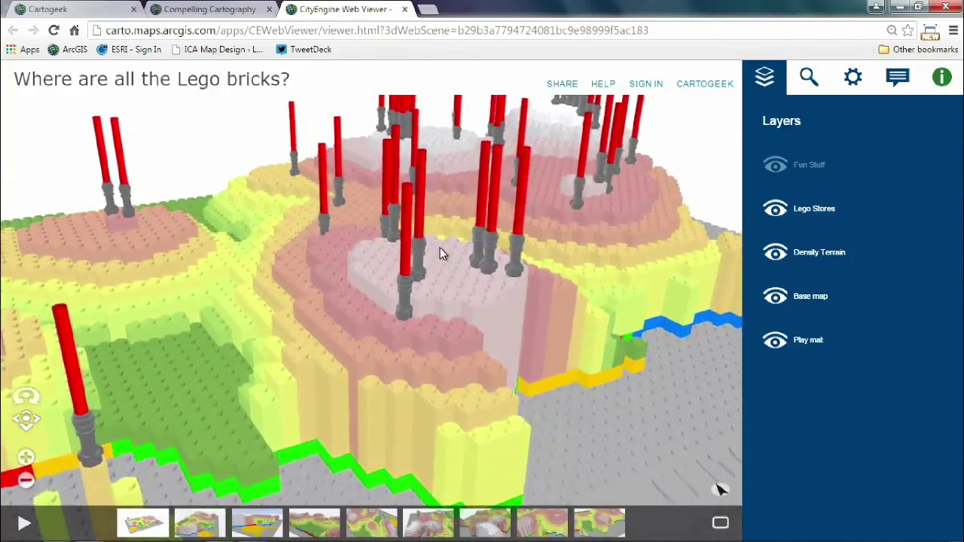
scroll(441, 254, "up", 3)
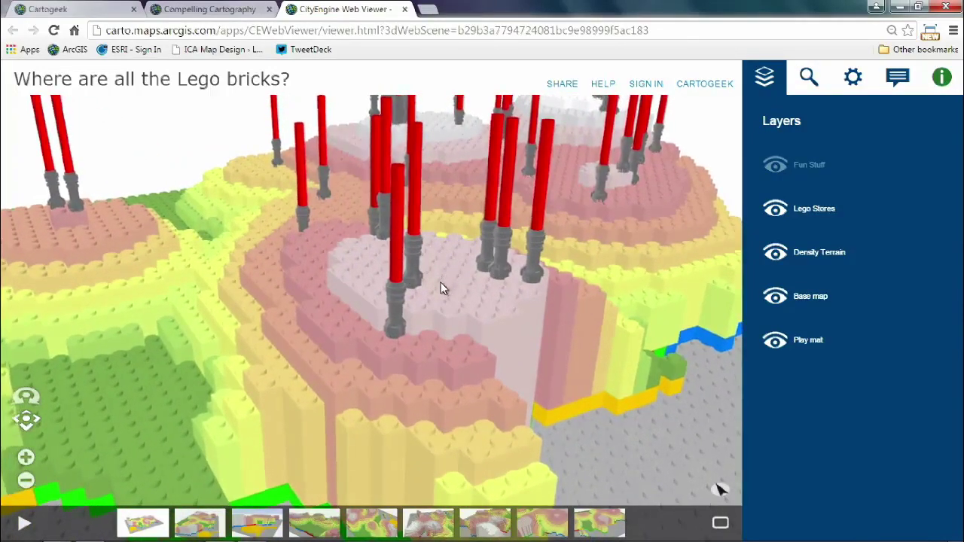
scroll(439, 286, "up", 3)
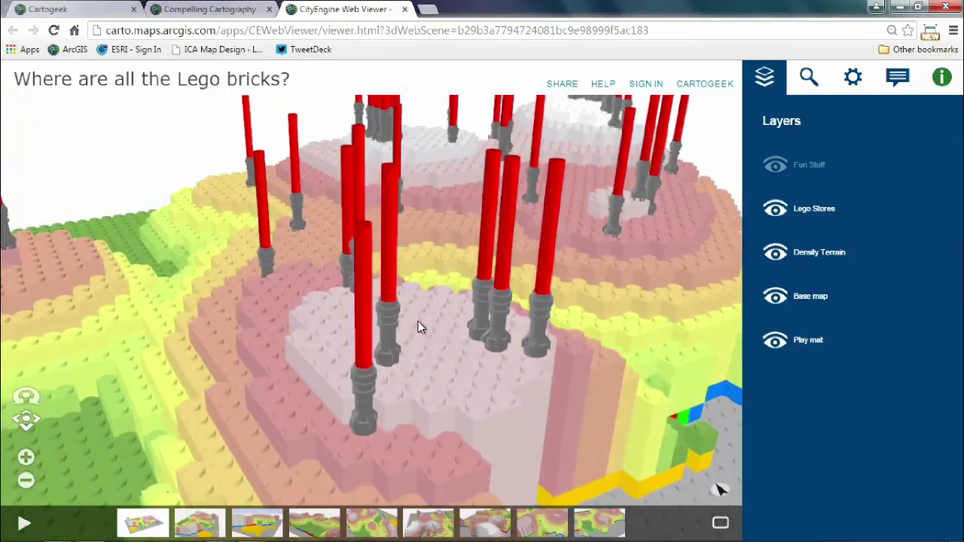
scroll(422, 318, "up", 2)
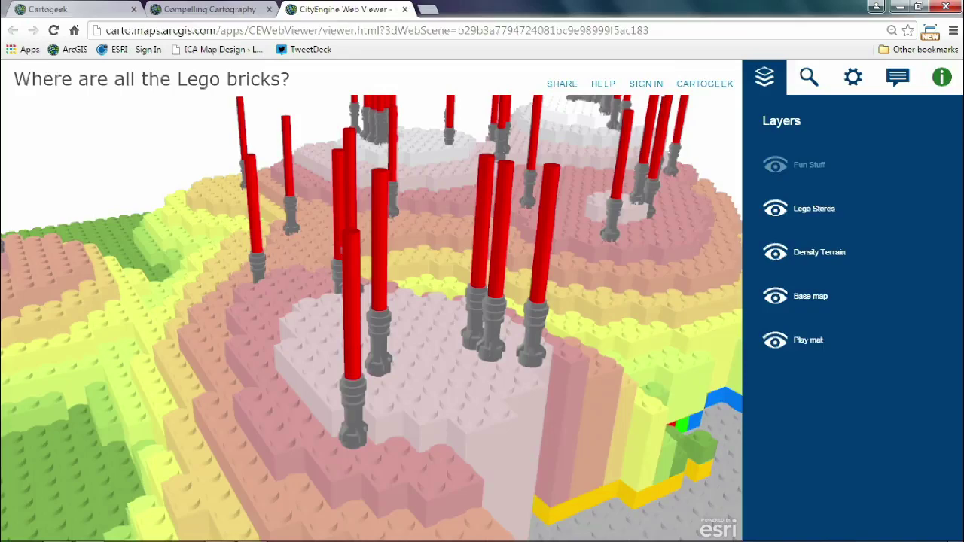
mouse_move(466, 299)
left_mouse_down()
mouse_move(452, 301)
mouse_move(457, 306)
left_mouse_up()
scroll(457, 307, "up", 8)
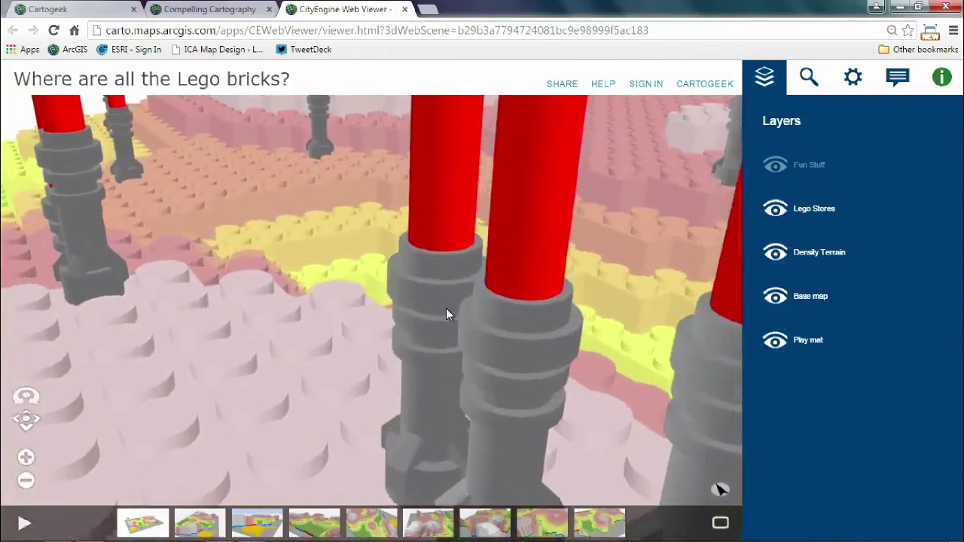
scroll(445, 310, "down", 4)
scroll(444, 315, "down", 8)
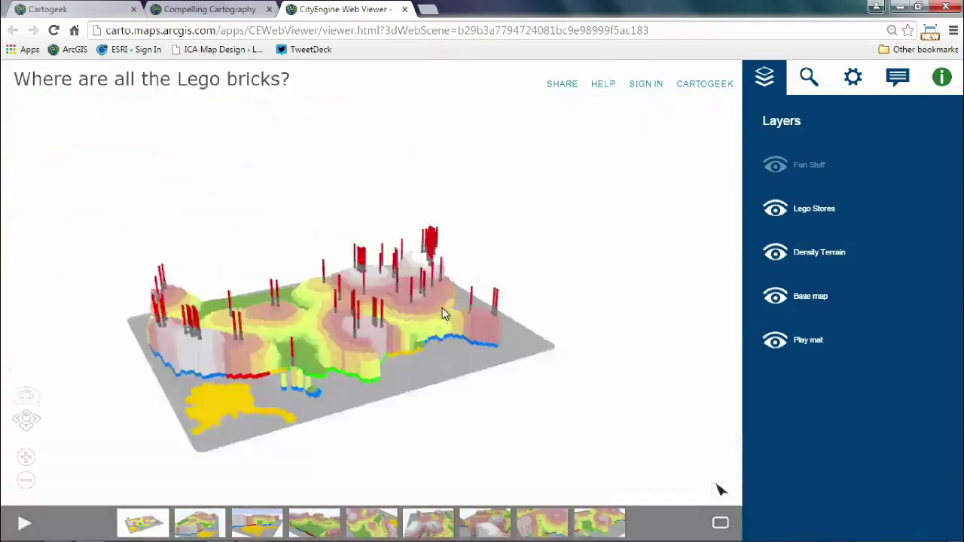
scroll(439, 317, "up", 3)
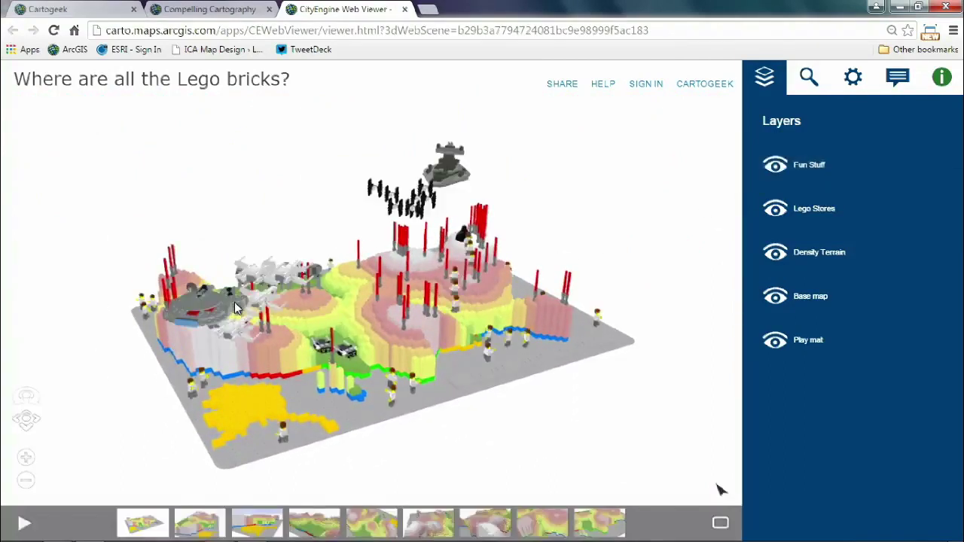
scroll(236, 303, "up", 3)
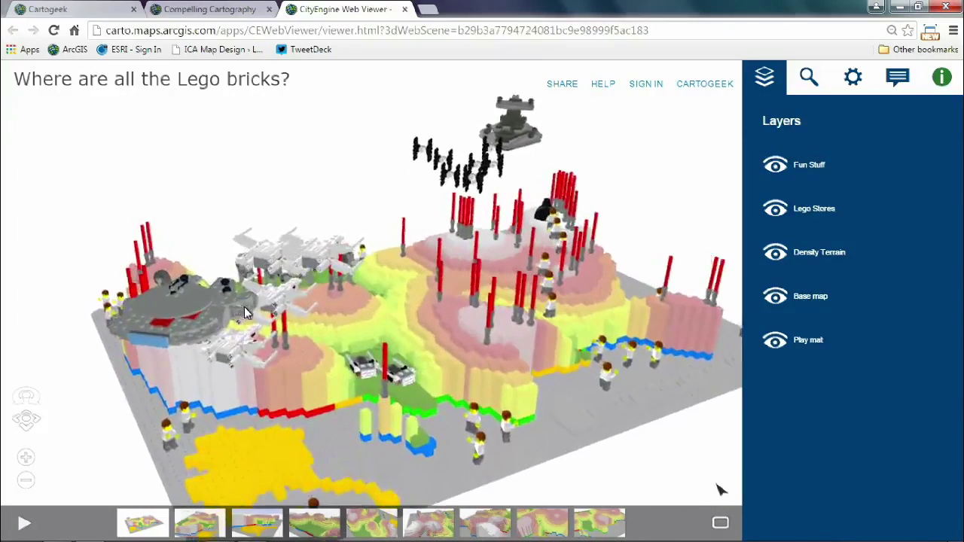
left_click_drag(297, 338, 286, 355)
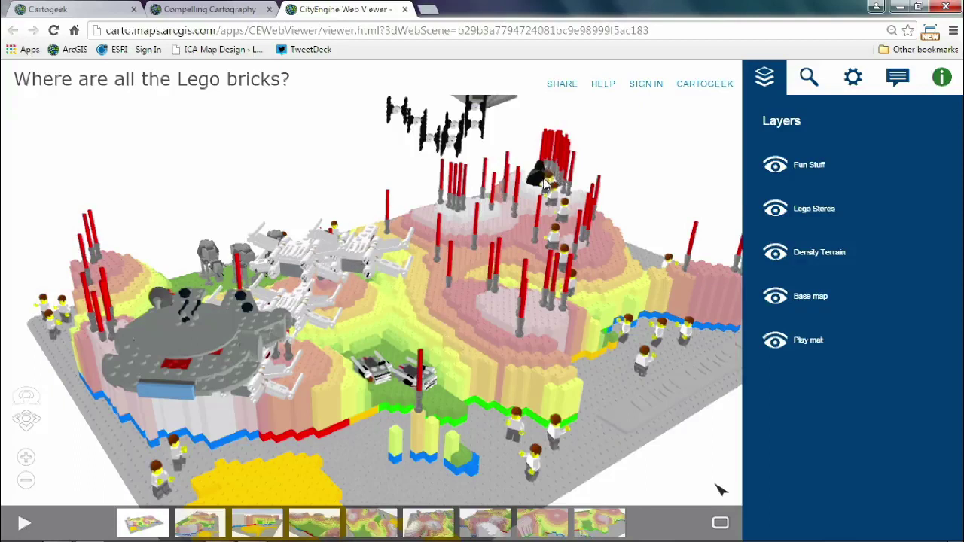
scroll(546, 185, "up", 5)
left_click_drag(546, 185, 420, 337)
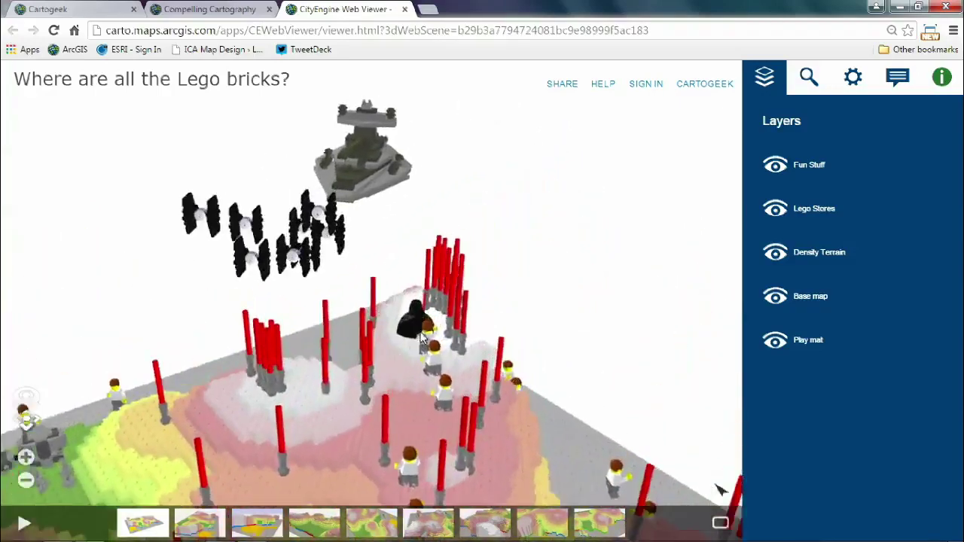
scroll(419, 337, "up", 5)
left_click_drag(426, 350, 395, 353)
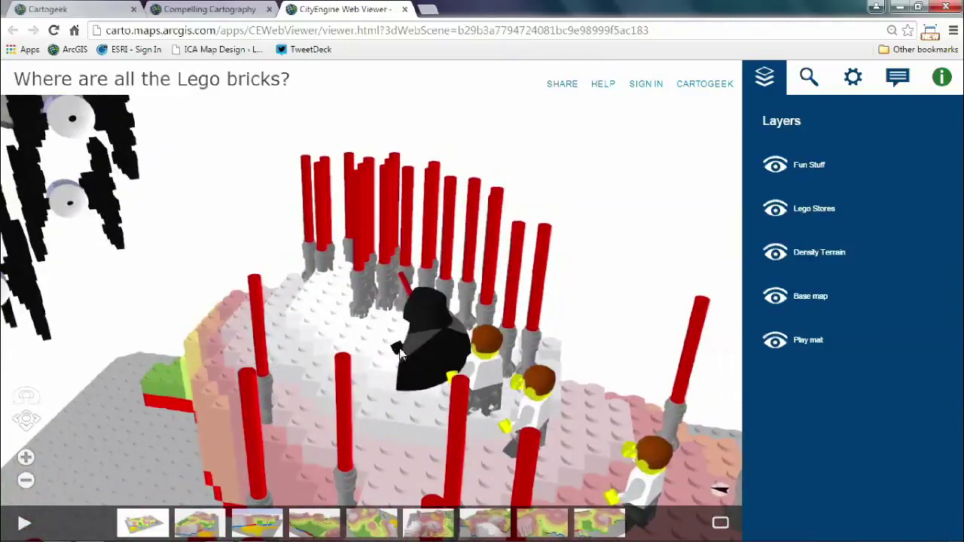
scroll(396, 352, "up", 5)
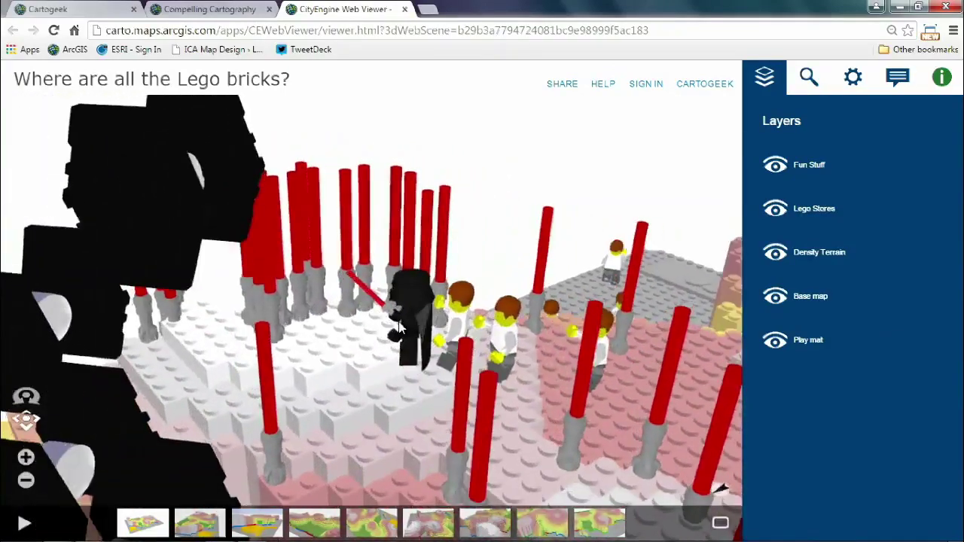
left_click_drag(399, 328, 202, 275)
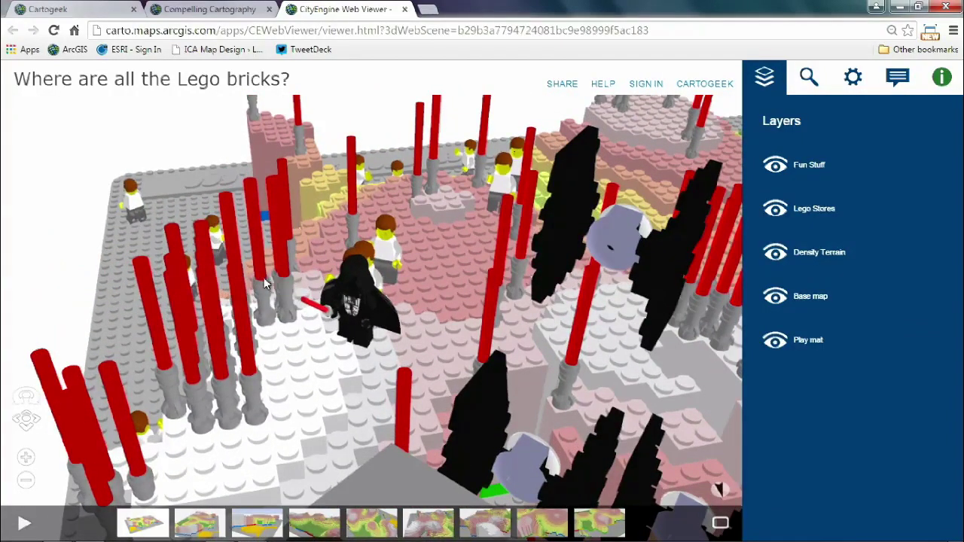
scroll(316, 290, "down", 4)
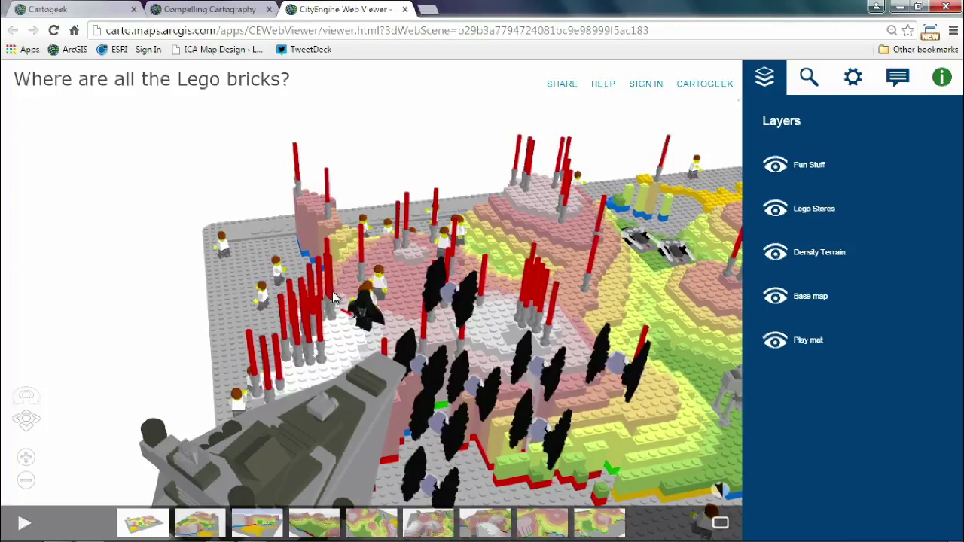
left_click_drag(332, 292, 414, 288)
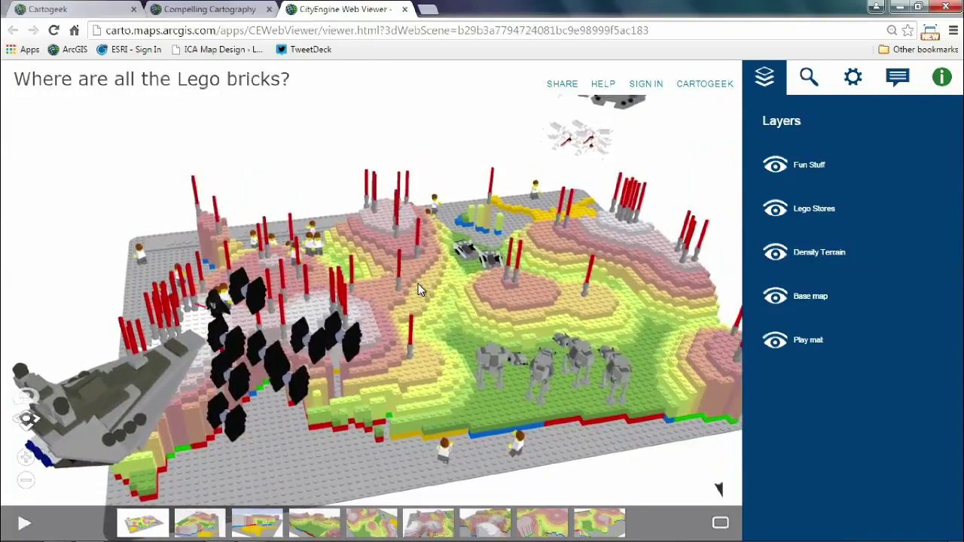
scroll(419, 290, "down", 5)
left_click_drag(457, 339, 321, 326)
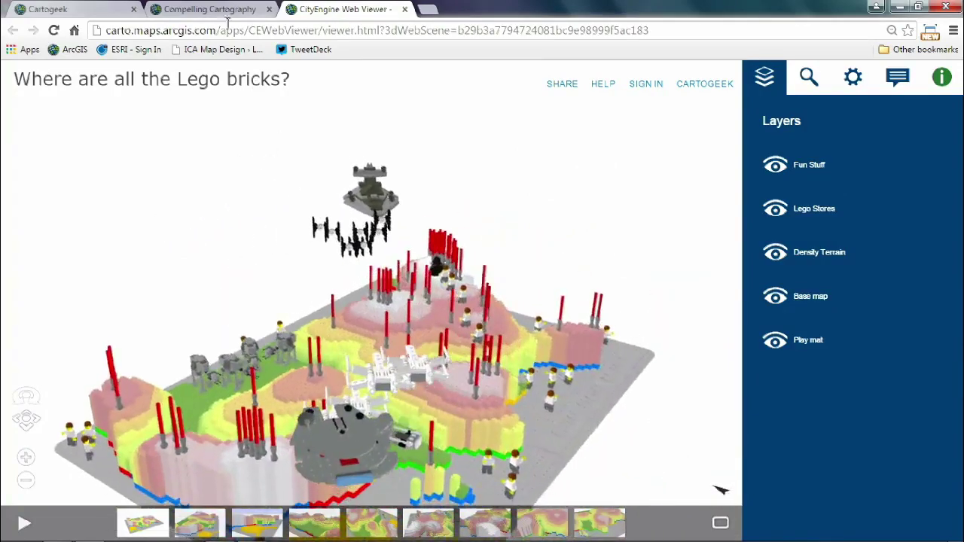
- Open United States of Lego from the gallery and view the Colorado, Connecticut and Delaware photos
left_click(223, 11)
left_click(278, 252)
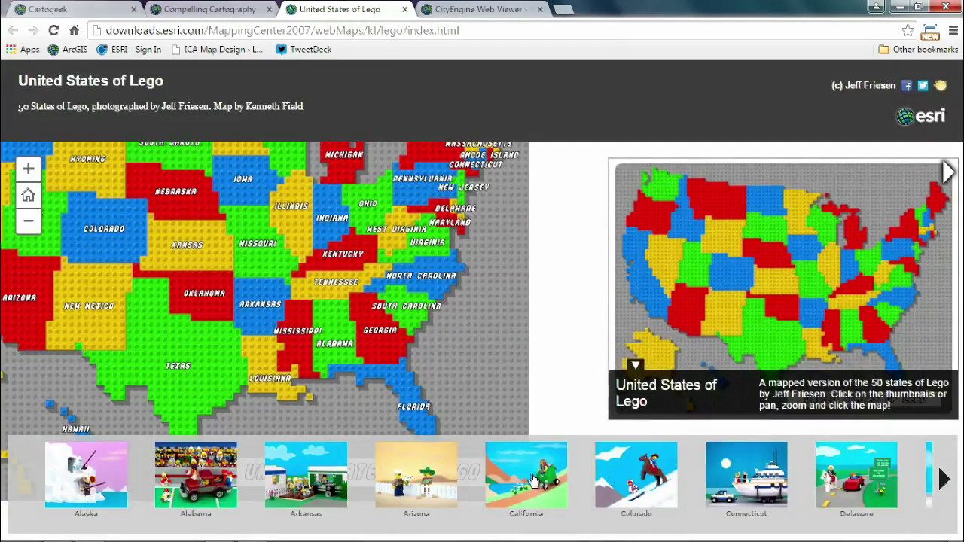
left_click(619, 475)
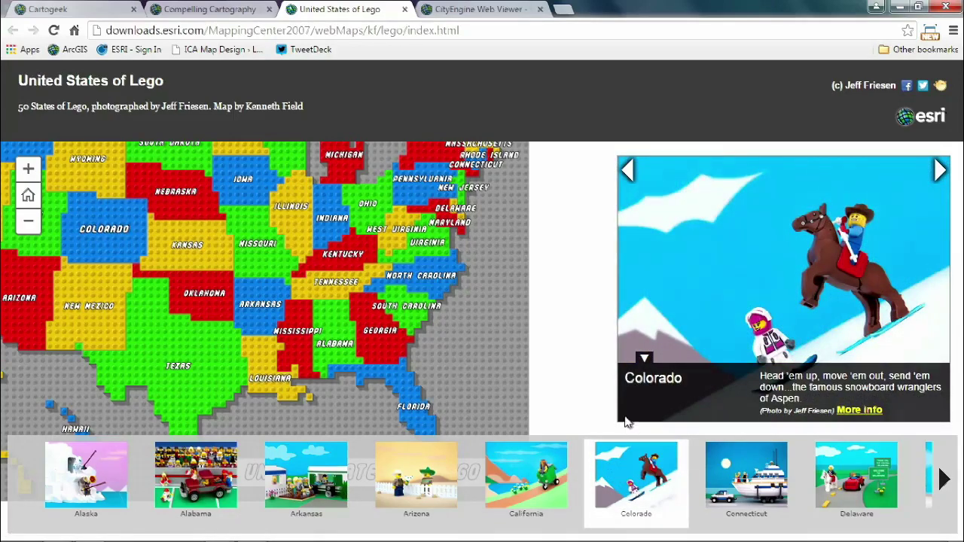
left_click(645, 360)
left_click(740, 486)
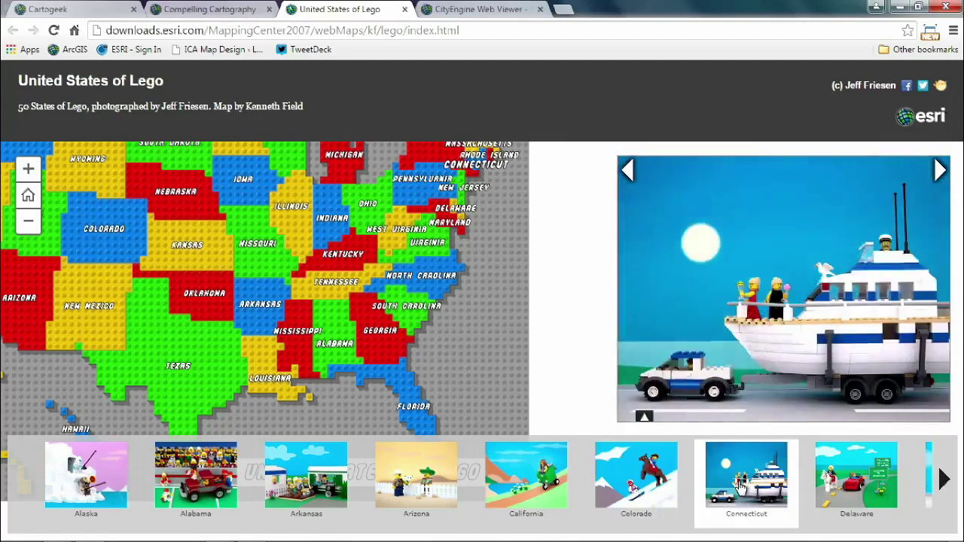
left_click(849, 499)
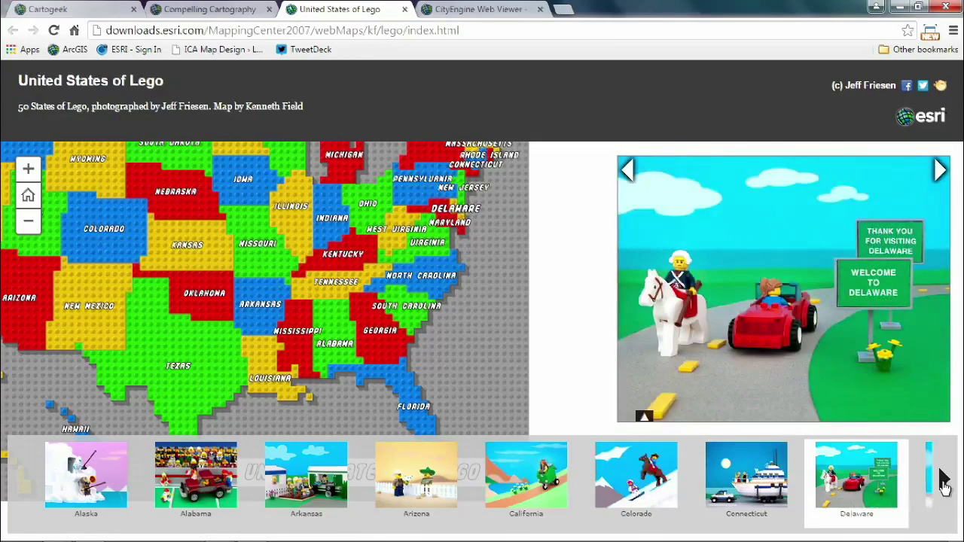
- Page the state photo strip forward toward the later states
left_click(943, 482)
left_click(943, 481)
left_click(943, 481)
left_click(943, 481)
left_click(943, 481)
left_click(943, 481)
left_click(943, 481)
left_click(943, 480)
left_click(943, 480)
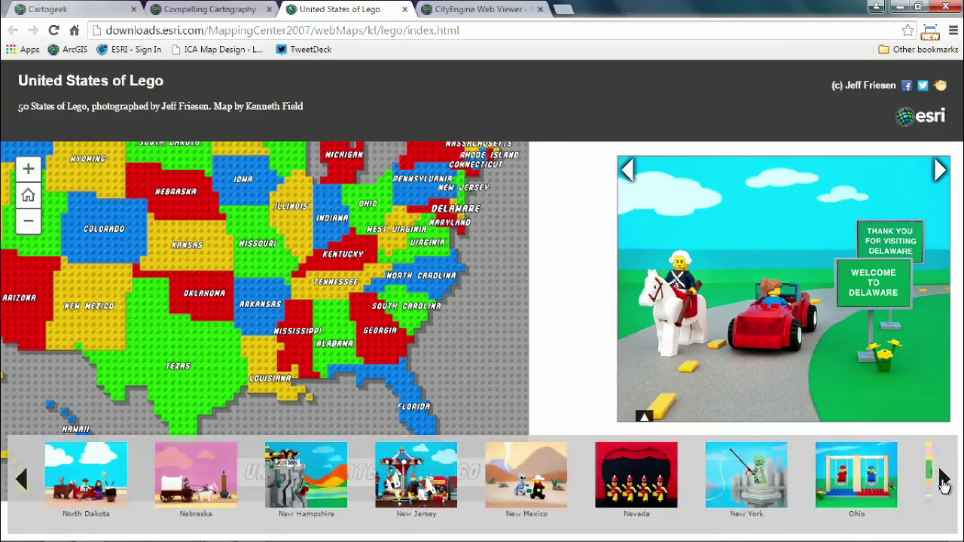
left_click(943, 480)
left_click(943, 480)
left_click(943, 481)
left_click(943, 480)
left_click(943, 481)
left_click(943, 481)
left_click(943, 481)
left_click(943, 480)
- Pan to the northern states, view the Iowa photo, and return to the CityEngine scene
left_click_drag(467, 228, 474, 297)
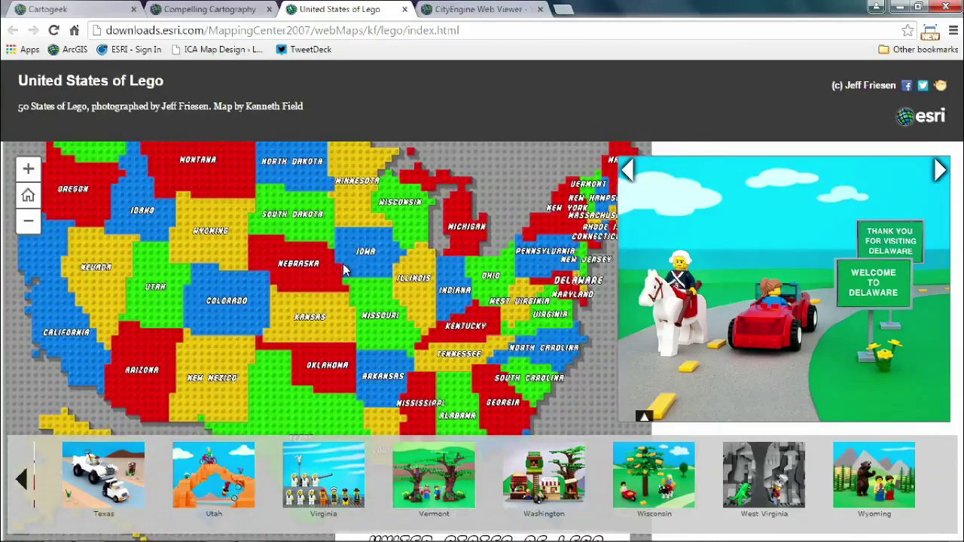
left_click(369, 256)
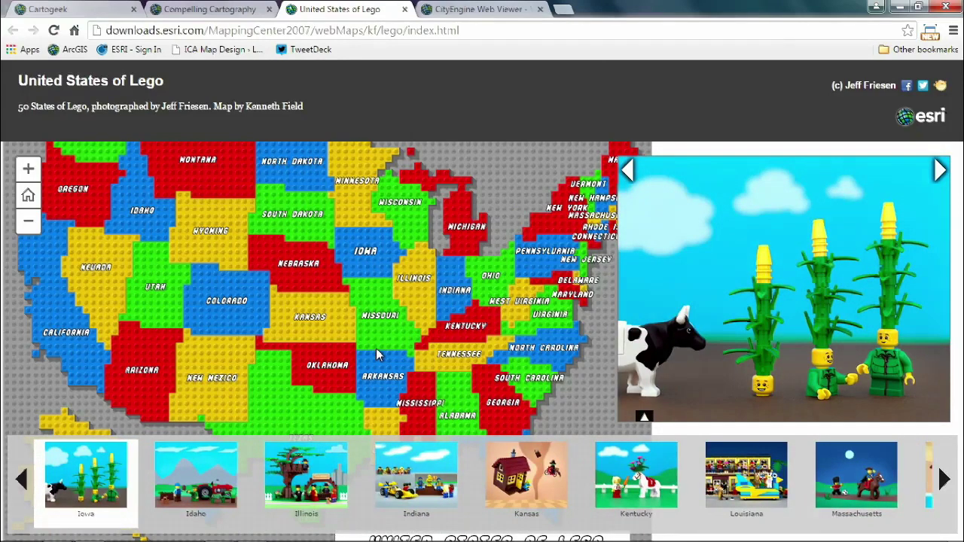
left_click(473, 13)
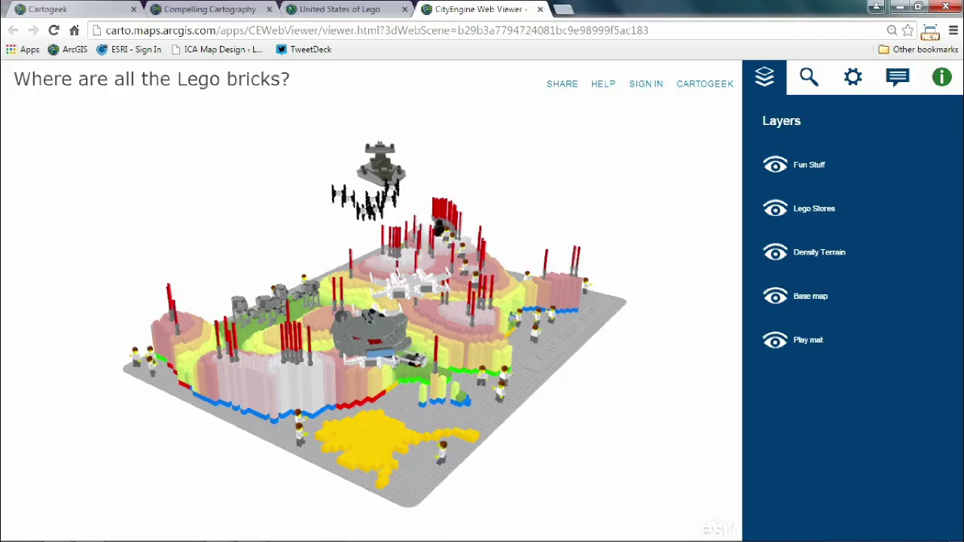
mouse_move(375, 325)
left_click_drag(348, 321, 468, 362)
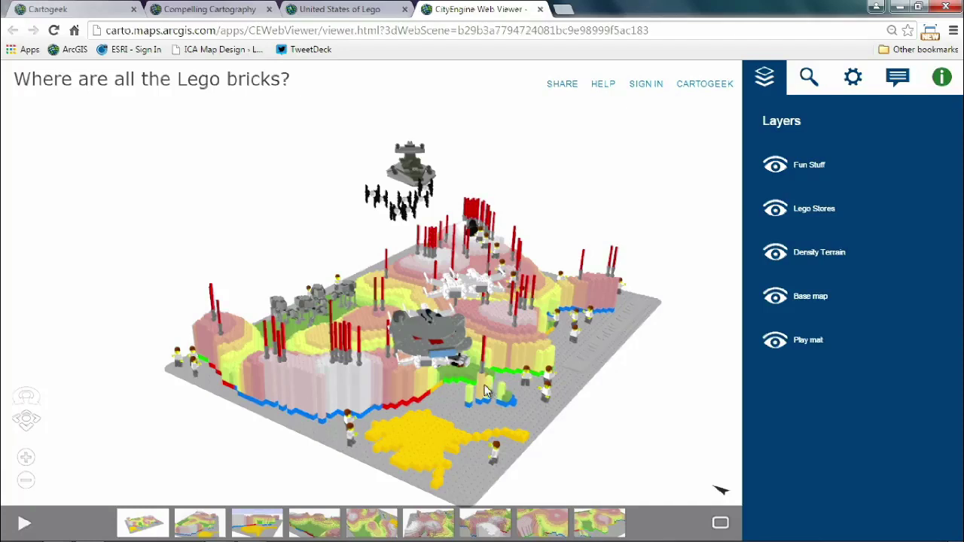
scroll(483, 391, "up", 3)
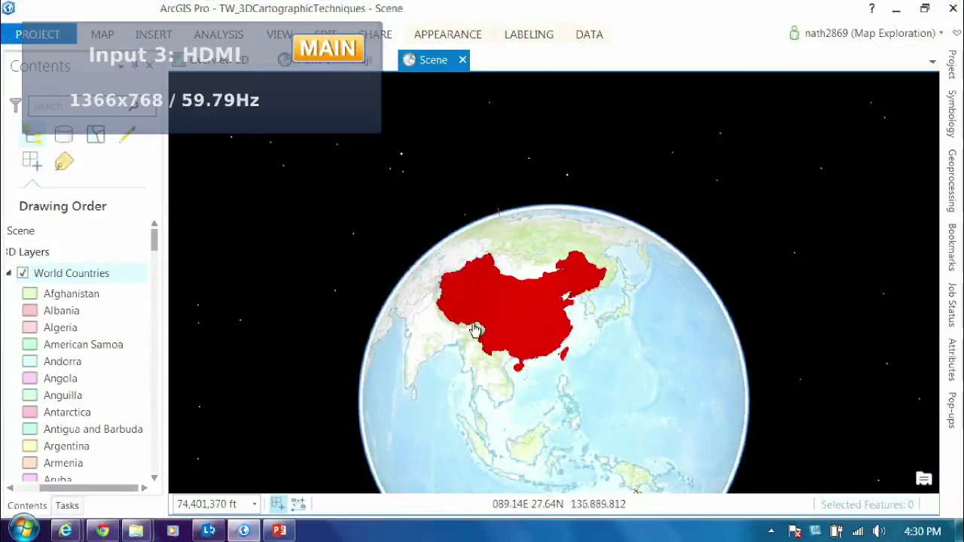
- Center and tilt the globe onto extruded red China, collapsing the World Countries legend
left_click_drag(538, 338, 566, 324)
scroll(563, 327, "up", 5)
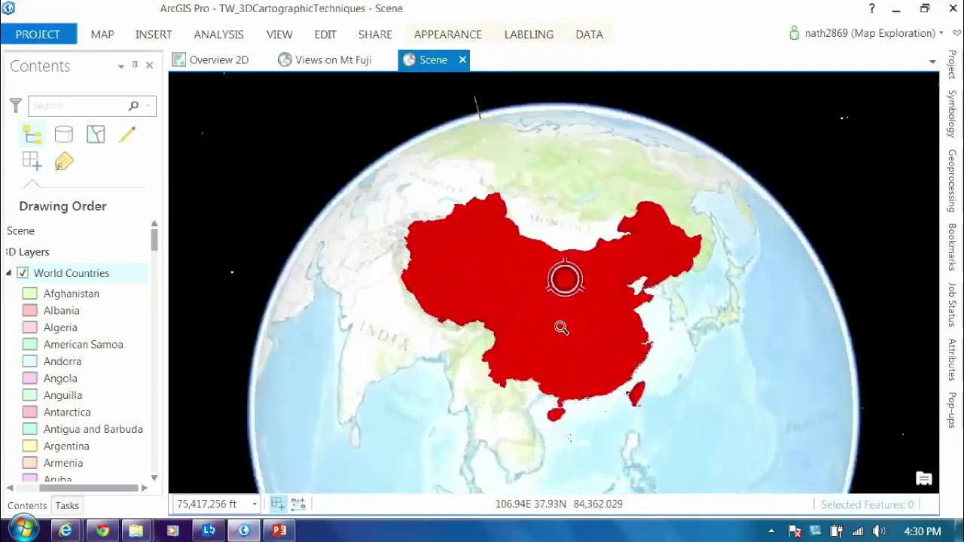
left_click_drag(572, 365, 598, 291)
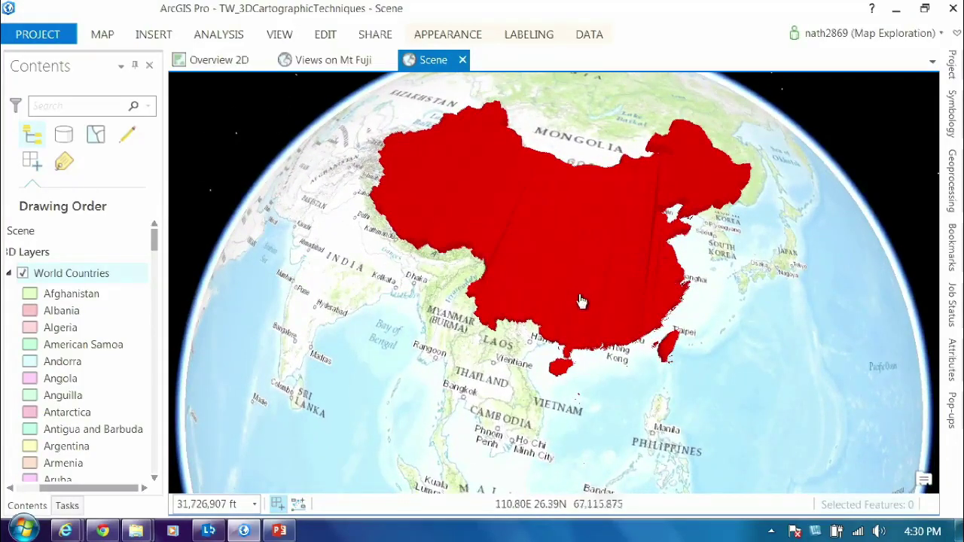
left_click(9, 273)
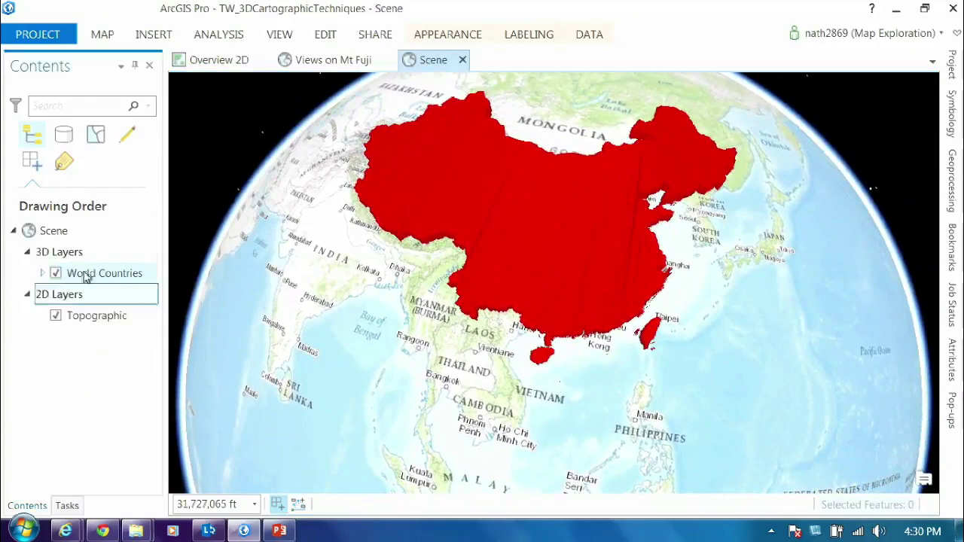
left_click_drag(572, 204, 544, 329)
middle_click_drag(545, 330, 545, 338)
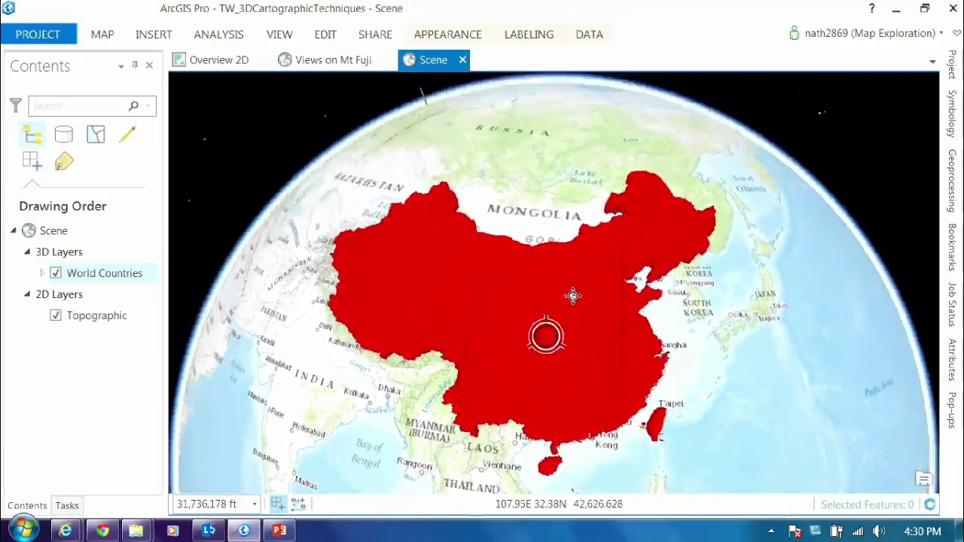
scroll(577, 358, "up", 2)
scroll(578, 358, "up", 3)
middle_click_drag(570, 385, 577, 289)
right_click_drag(577, 289, 577, 221)
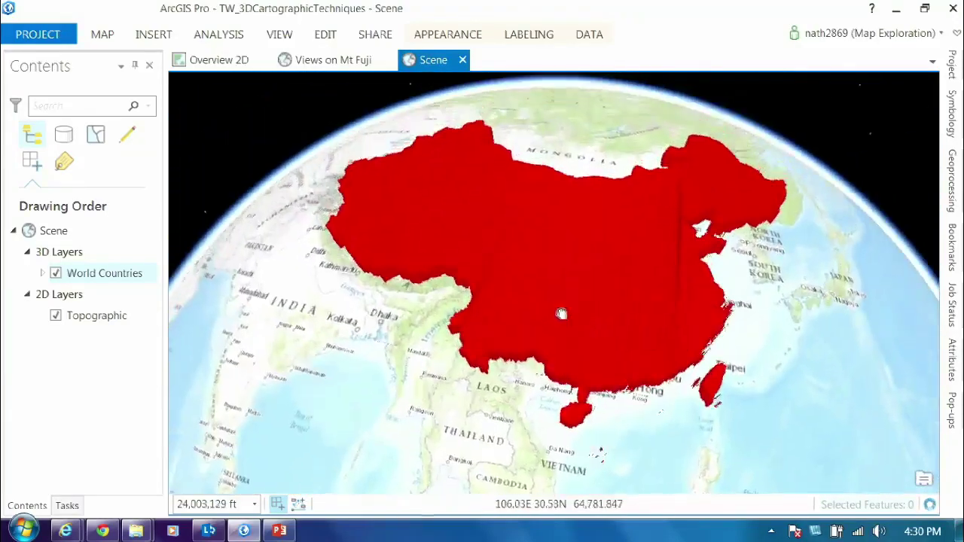
mouse_move(565, 341)
right_mouse_down()
mouse_move(564, 329)
mouse_move(564, 338)
right_mouse_up()
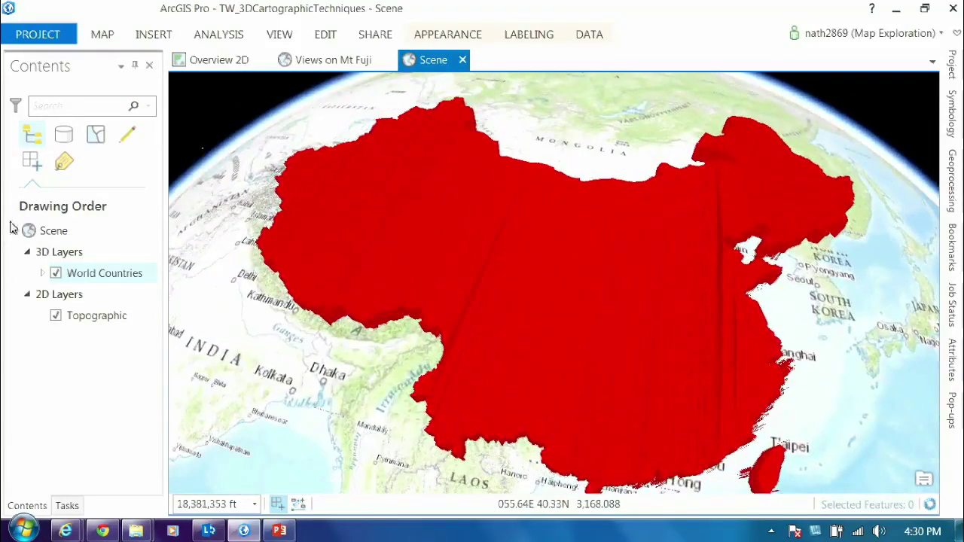
- Turn on 'Allow navigation below ground' in the Scene's elevation surface properties
double_click(75, 236)
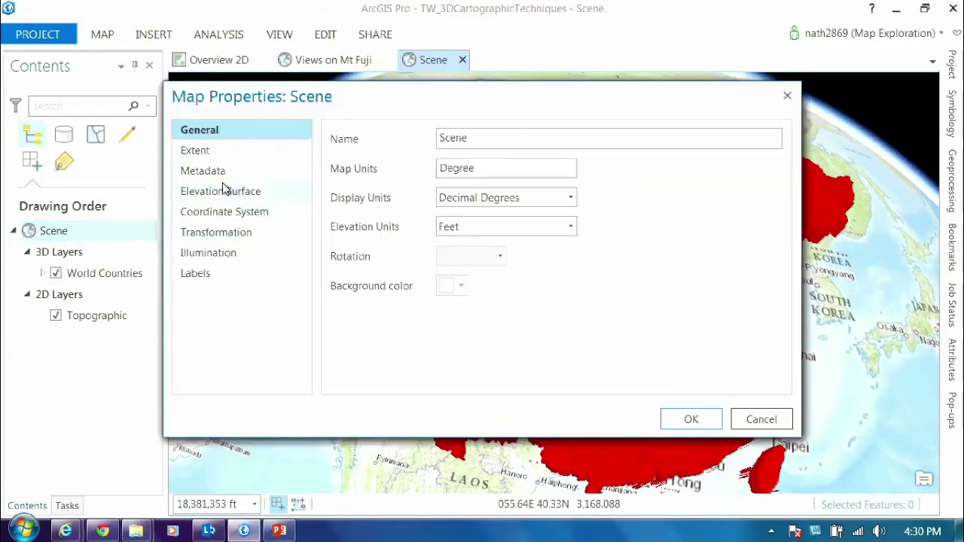
left_click(237, 193)
left_click(335, 136)
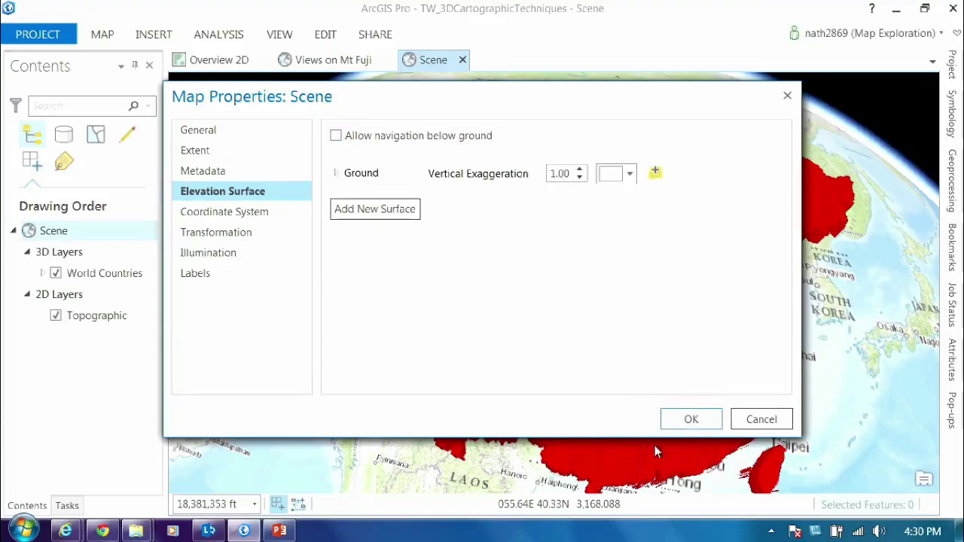
left_click(691, 419)
- Tilt and pan along China's extruded edge to an oblique view over Laos and Myanmar
scroll(603, 326, "up", 5)
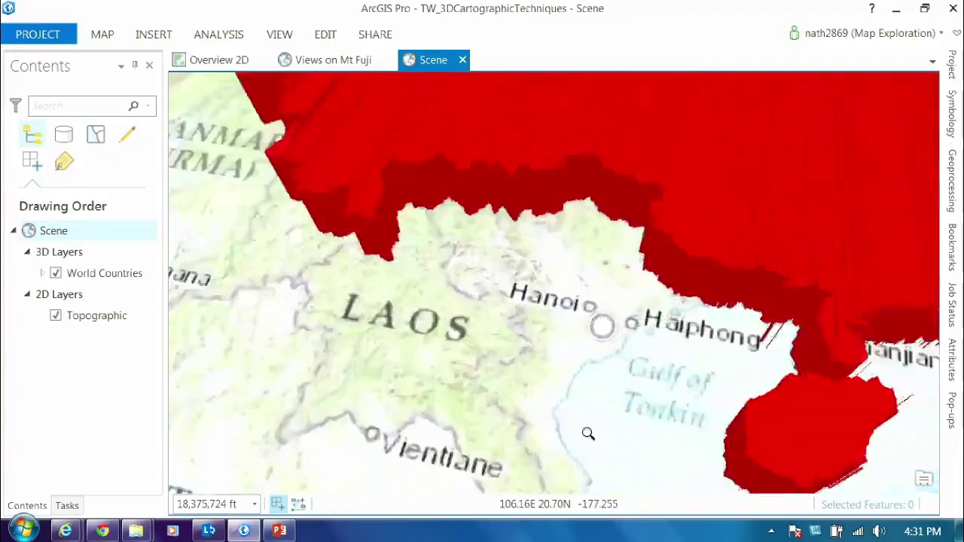
middle_click_drag(587, 434, 581, 187)
middle_click_drag(533, 470, 549, 373)
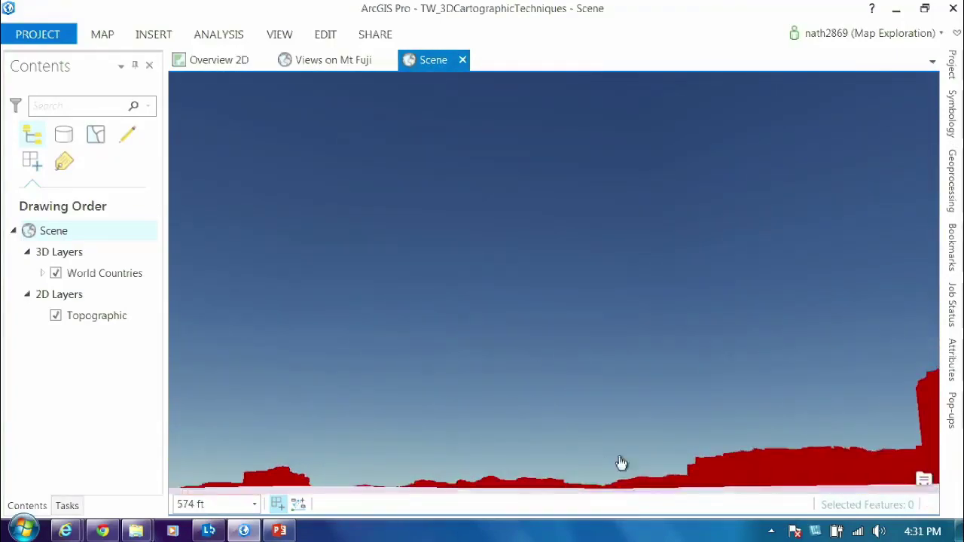
scroll(733, 467, "down", 5)
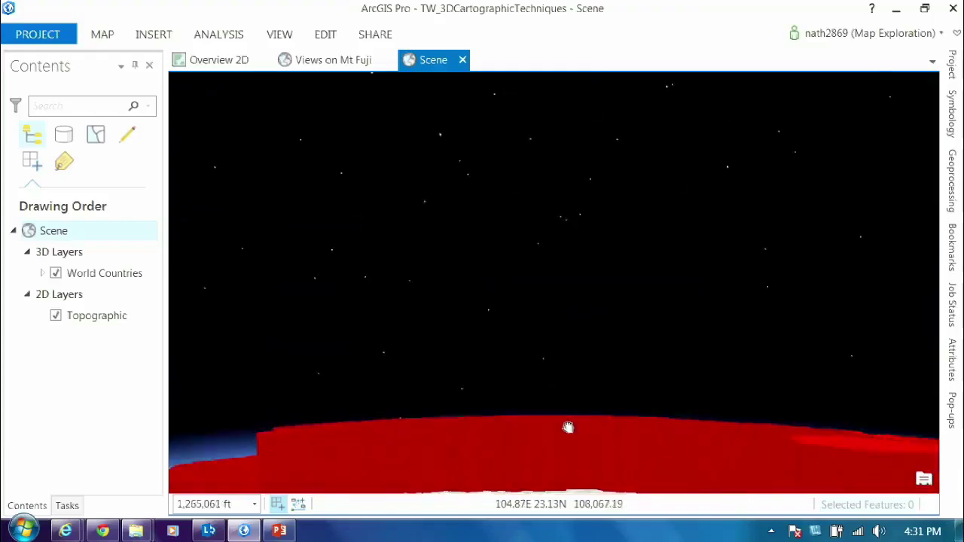
scroll(572, 432, "down", 3)
left_click_drag(570, 424, 586, 326)
middle_click_drag(586, 326, 573, 388)
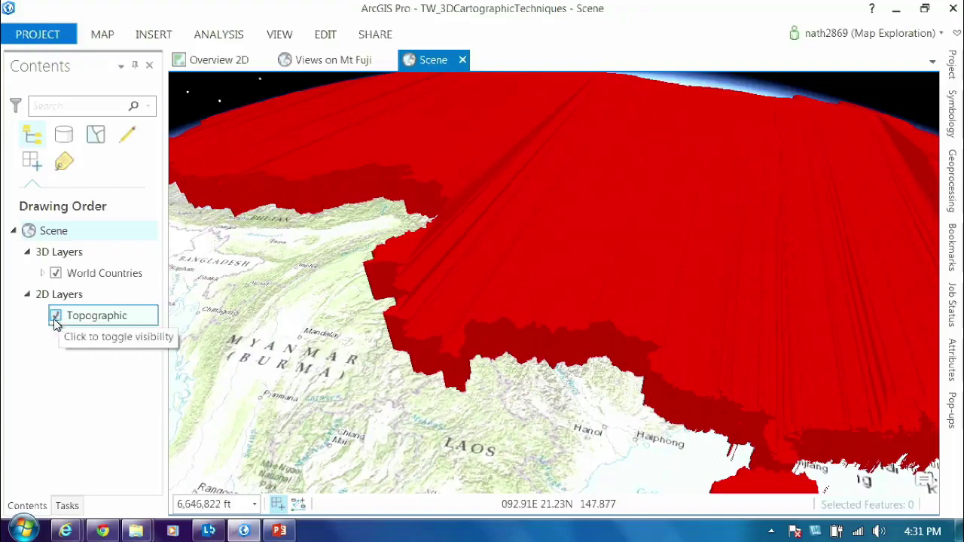
- Reopen the Scene's elevation surface properties and tick Allow navigation below ground
left_click(60, 235)
double_click(61, 235)
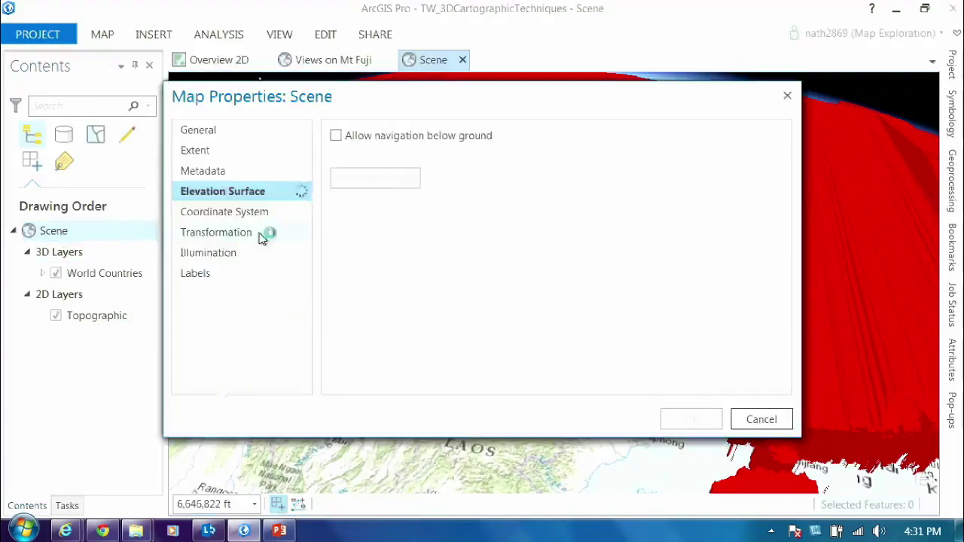
left_click(336, 135)
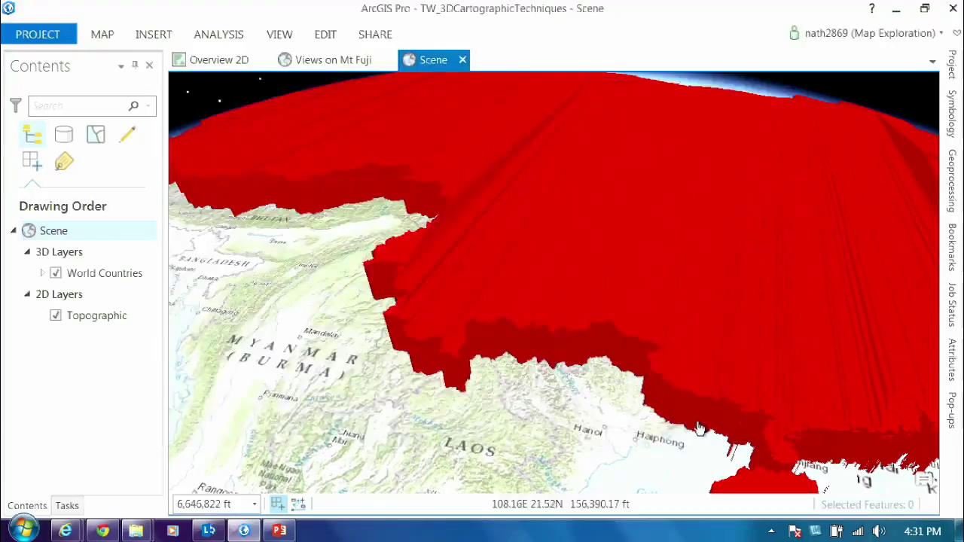
- Tilt below the ground surface to look up at the red extrusions, then return overhead
scroll(607, 443, "up", 2)
scroll(637, 281, "up", 3)
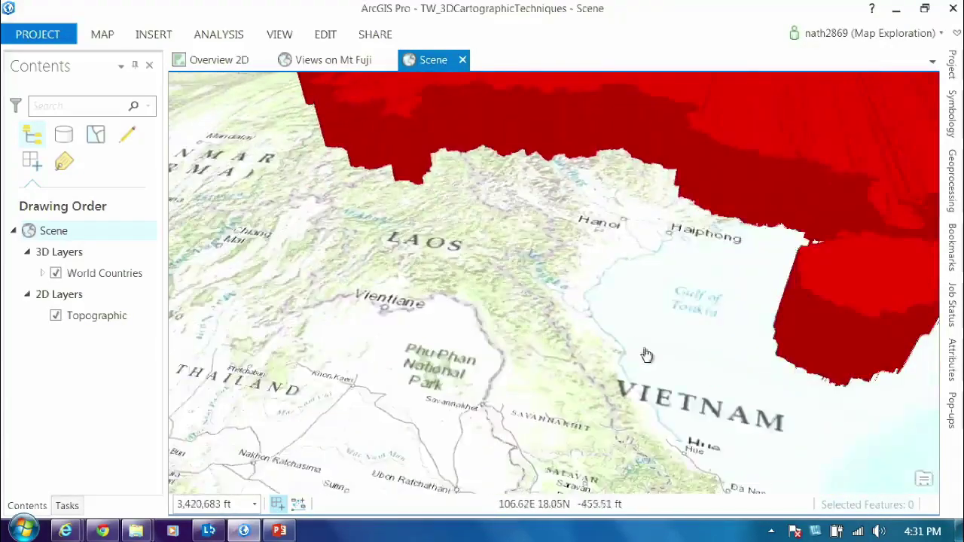
middle_click_drag(625, 409, 625, 189)
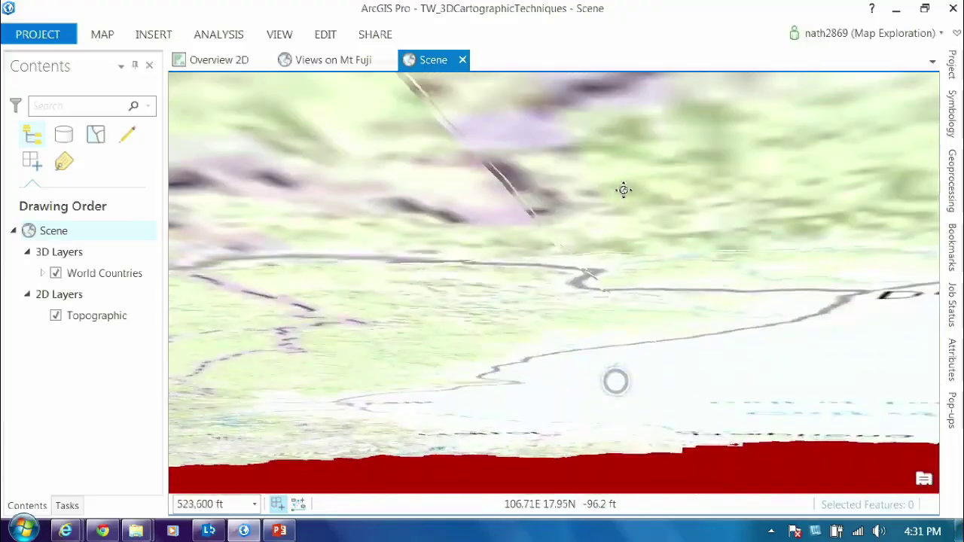
scroll(514, 407, "up", 1)
middle_click_drag(516, 402, 520, 266)
middle_click_drag(517, 213, 517, 156)
middle_click_drag(608, 379, 570, 320)
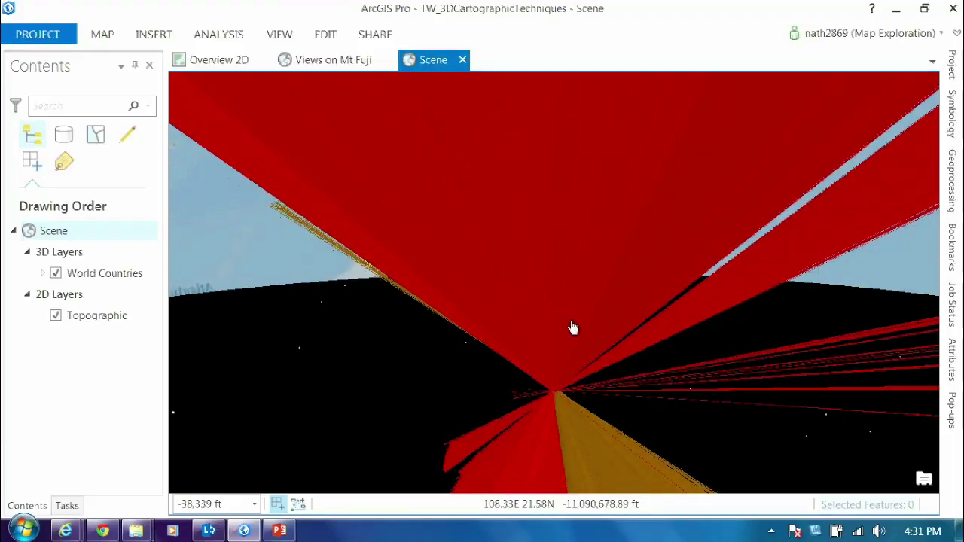
scroll(517, 249, "down", 5)
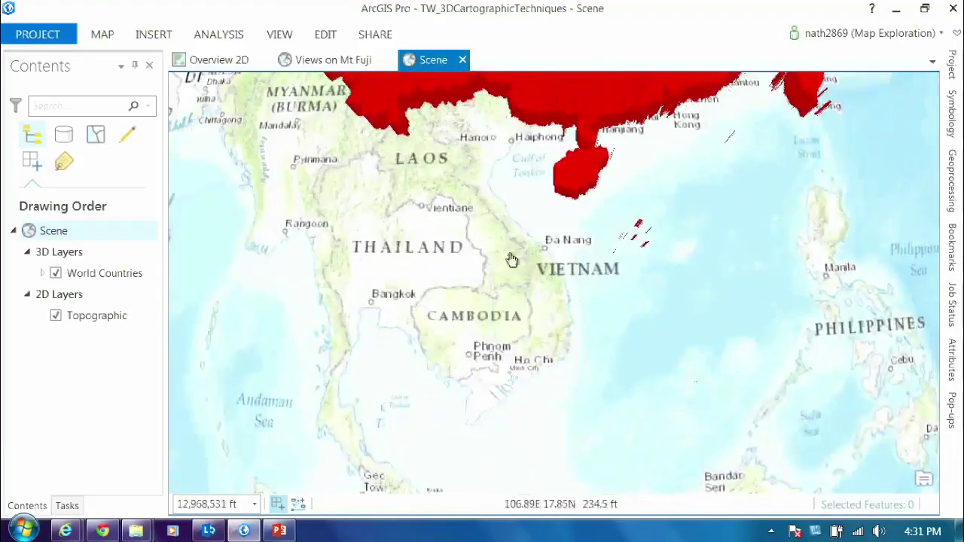
middle_click_drag(542, 243, 504, 404)
scroll(549, 271, "up", 3)
left_click_drag(549, 271, 596, 323)
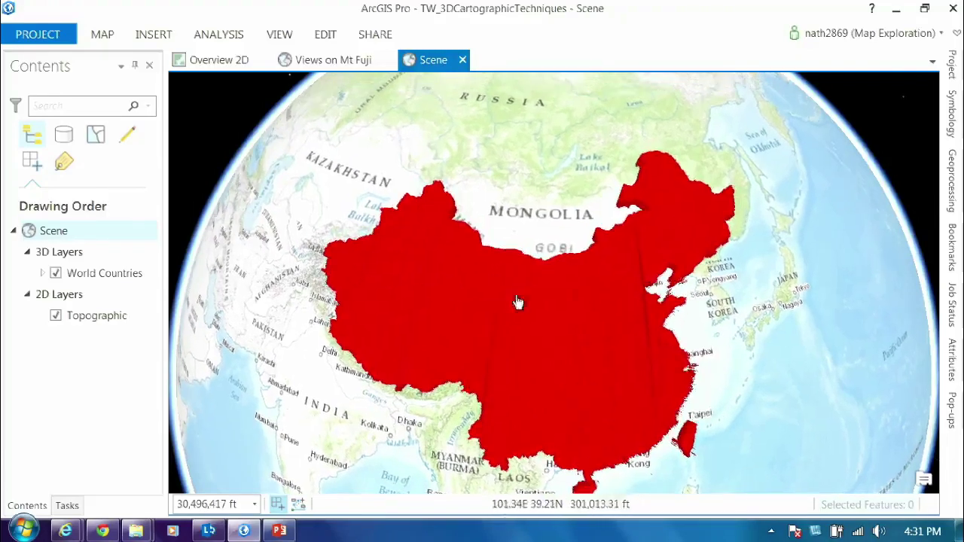
- Orbit the globe past India, Africa and South America to the brown North Atlantic extrusion
scroll(539, 361, "down", 3)
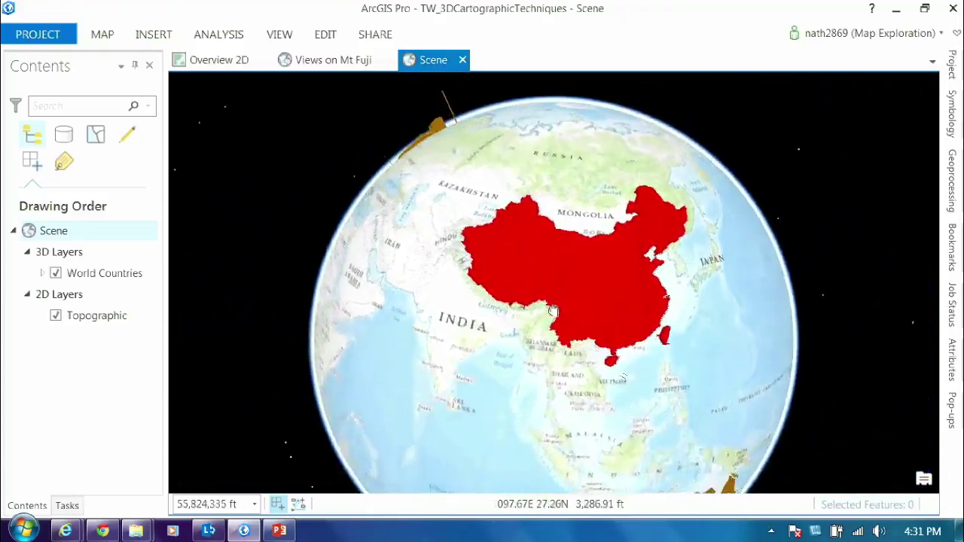
left_click_drag(442, 366, 665, 352)
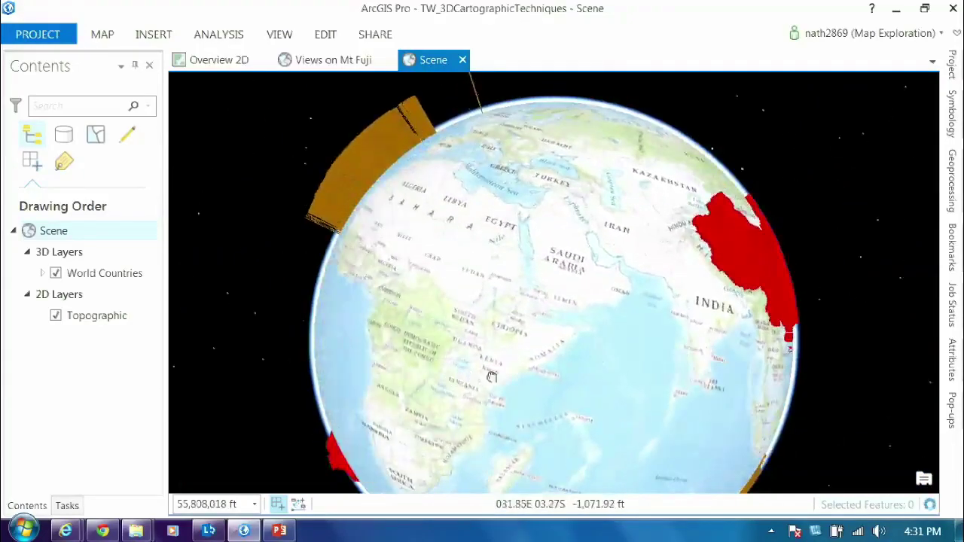
left_click_drag(490, 376, 601, 362)
left_click_drag(398, 372, 764, 224)
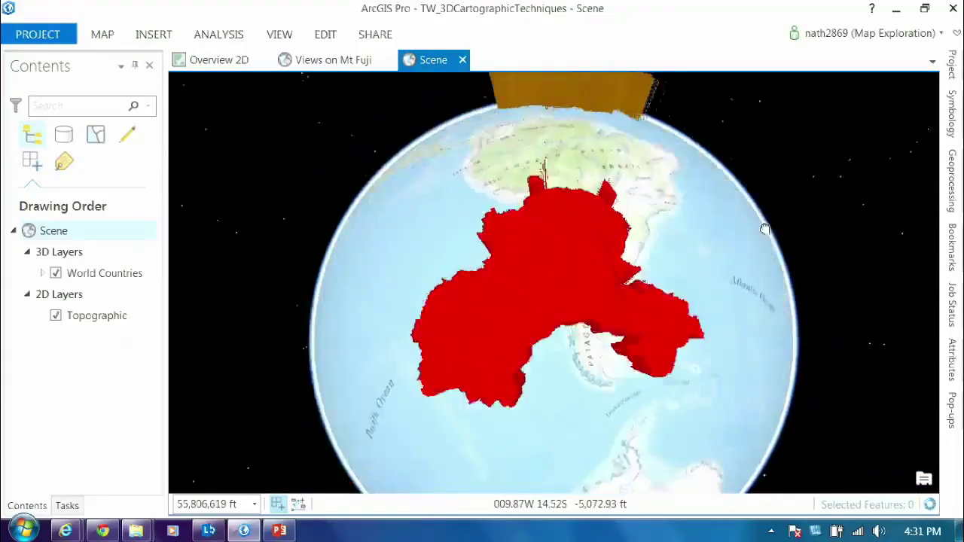
left_click_drag(657, 350, 608, 371)
left_click_drag(596, 332, 429, 220)
left_click_drag(523, 236, 505, 131)
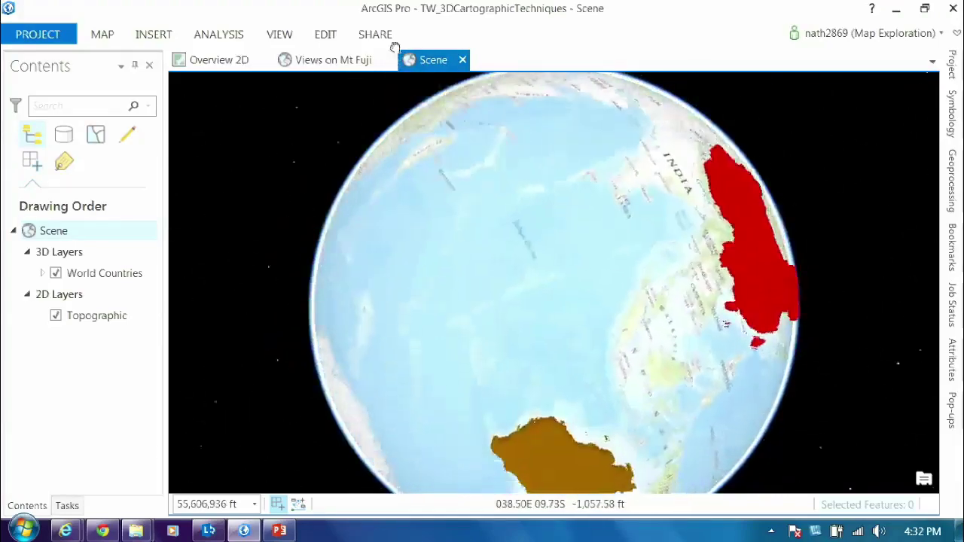
left_click_drag(560, 338, 579, 466)
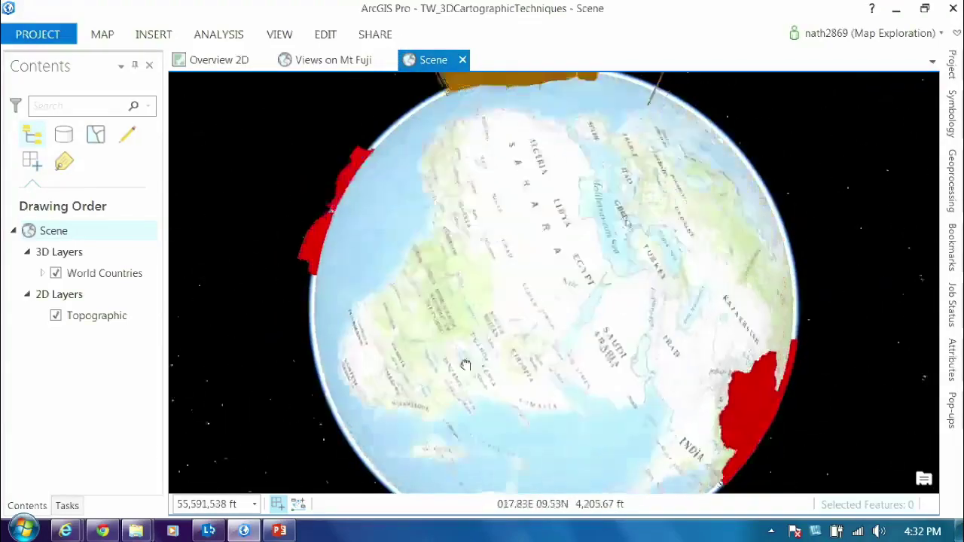
left_click_drag(449, 297, 638, 322)
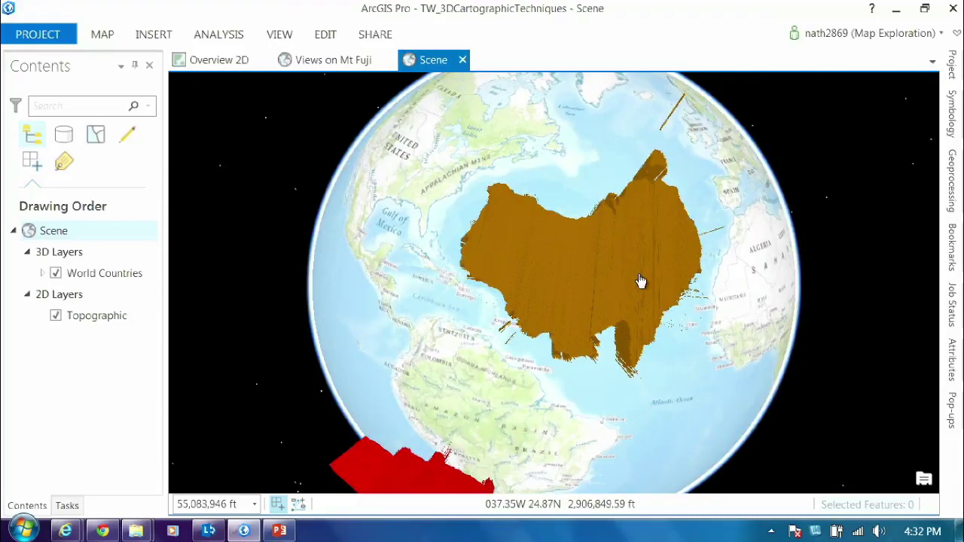
left_click_drag(638, 281, 378, 435)
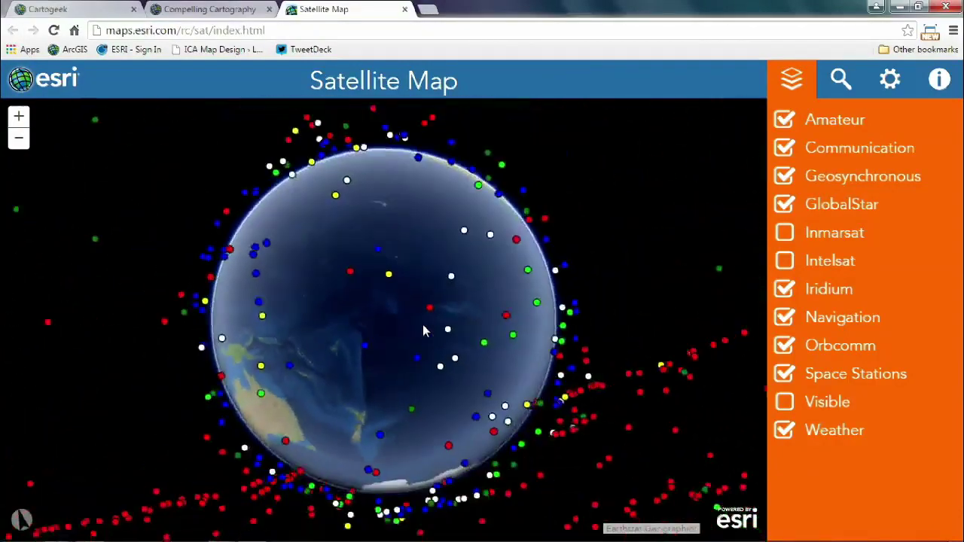
- Show the GLOBALSTAR M002 satellite's details and orbits, then rotate and zoom the globe
left_click(427, 309)
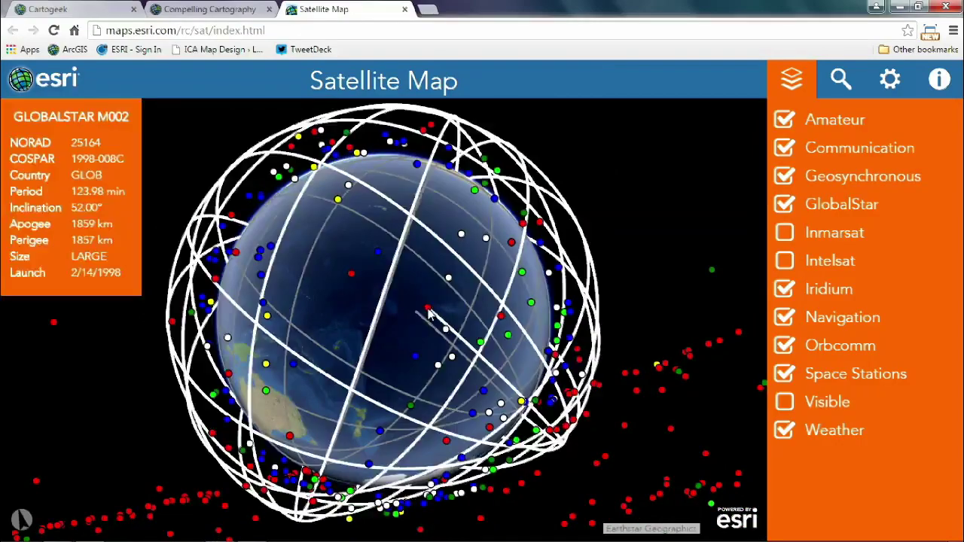
left_click_drag(399, 312, 358, 327)
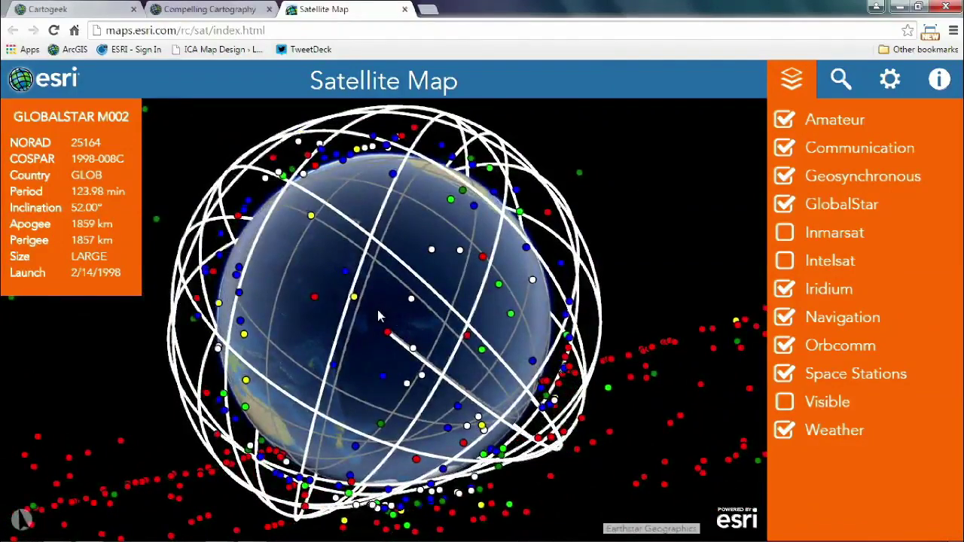
scroll(385, 301, "up", 3)
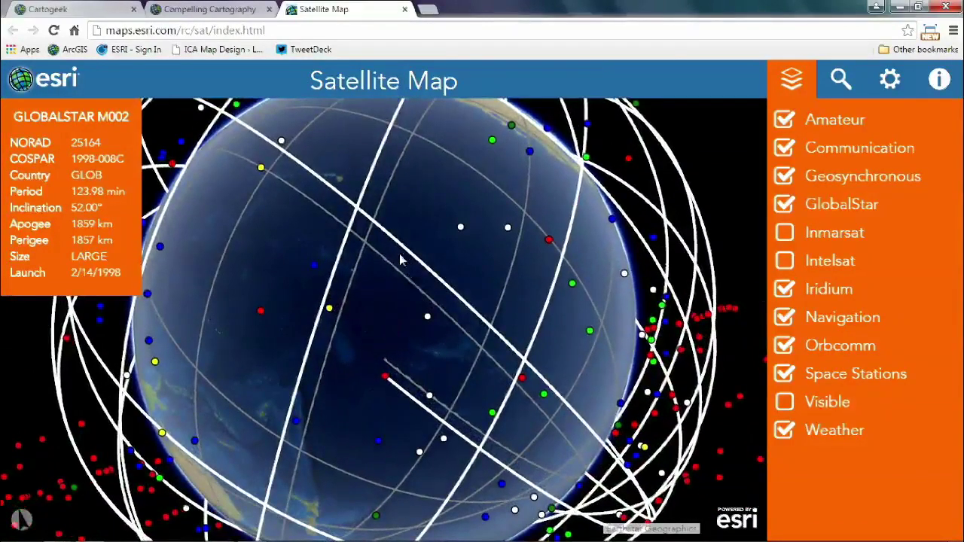
left_click_drag(476, 343, 375, 181)
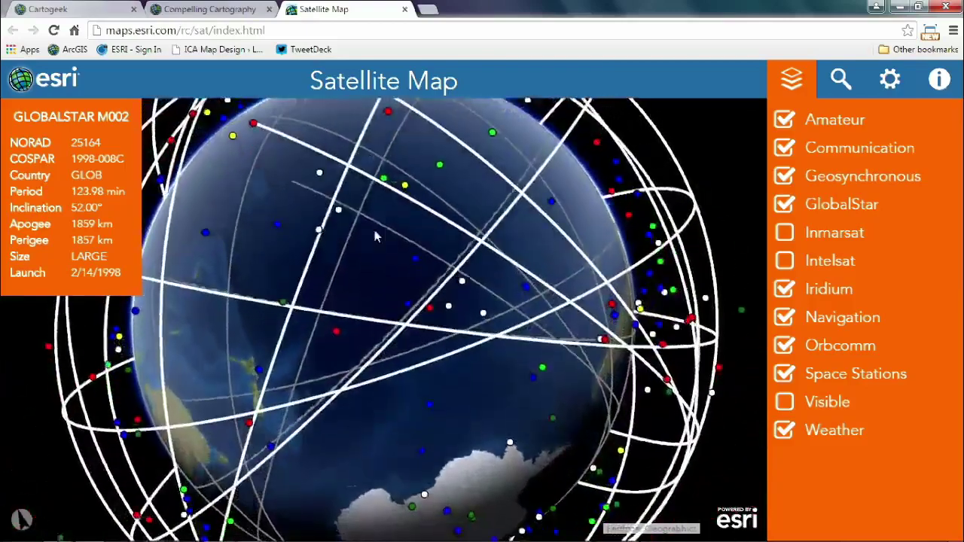
scroll(390, 248, "down", 5)
scroll(387, 289, "down", 3)
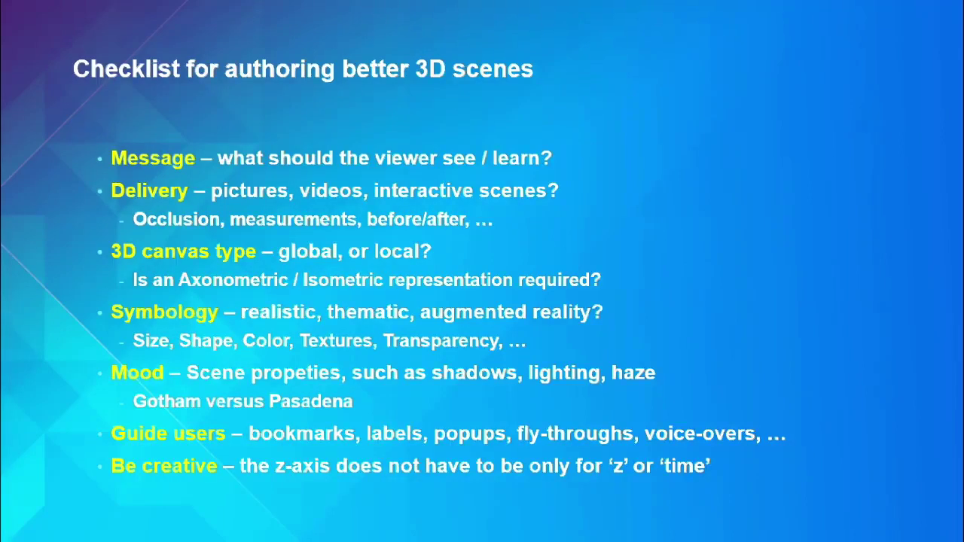
- Advance the slideshow through the 3D Guidelines slide to the Thank you slide
key("Right")
key("Right")
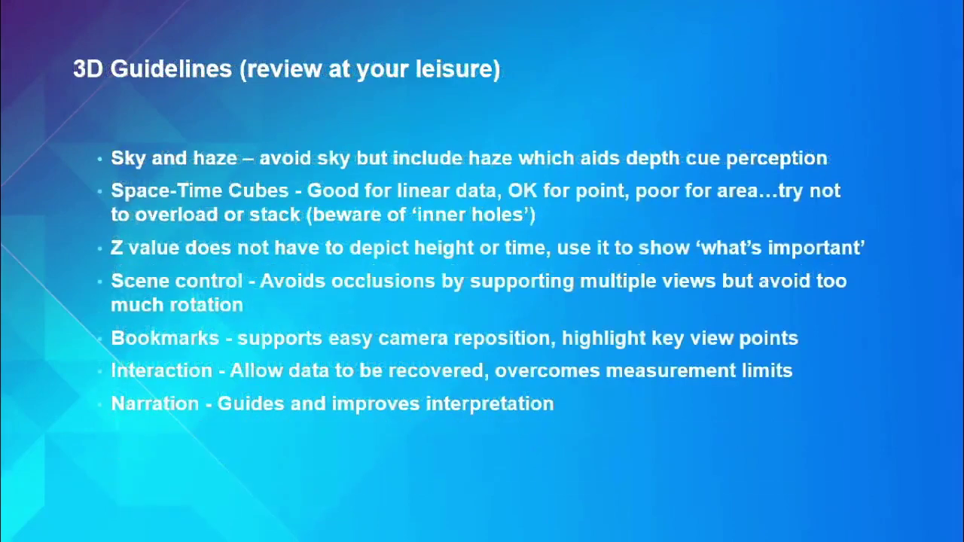
key("Right")
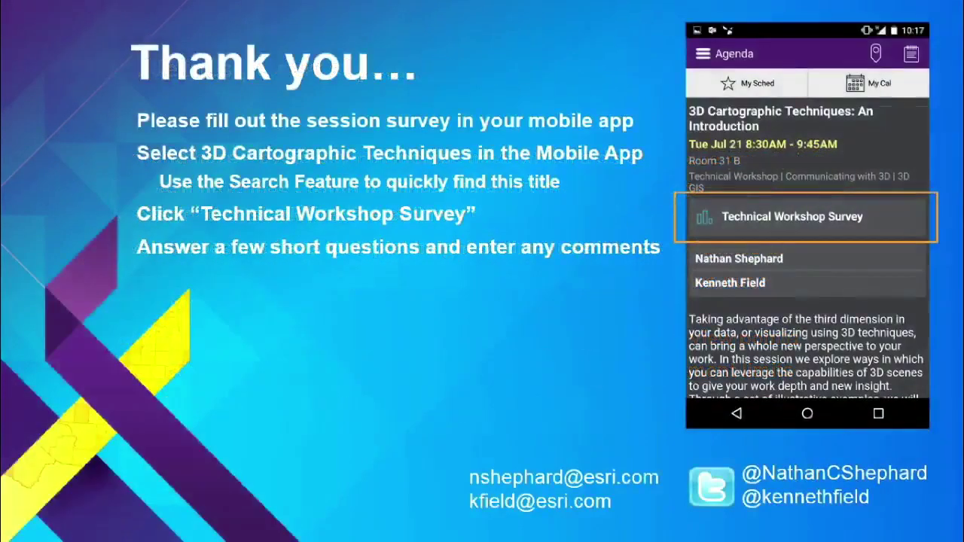